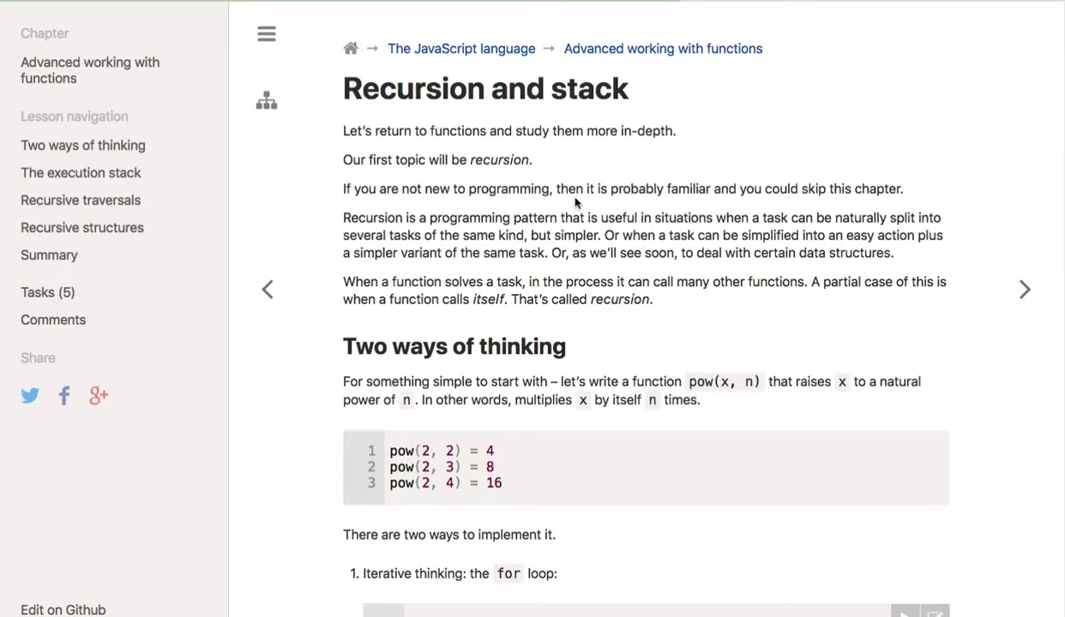
- Skim the "Recursion and stack" article from the introduction through recursive traversals to the linked list diagrams
scroll(578, 202, down, 1)
scroll(766, 165, down, 10)
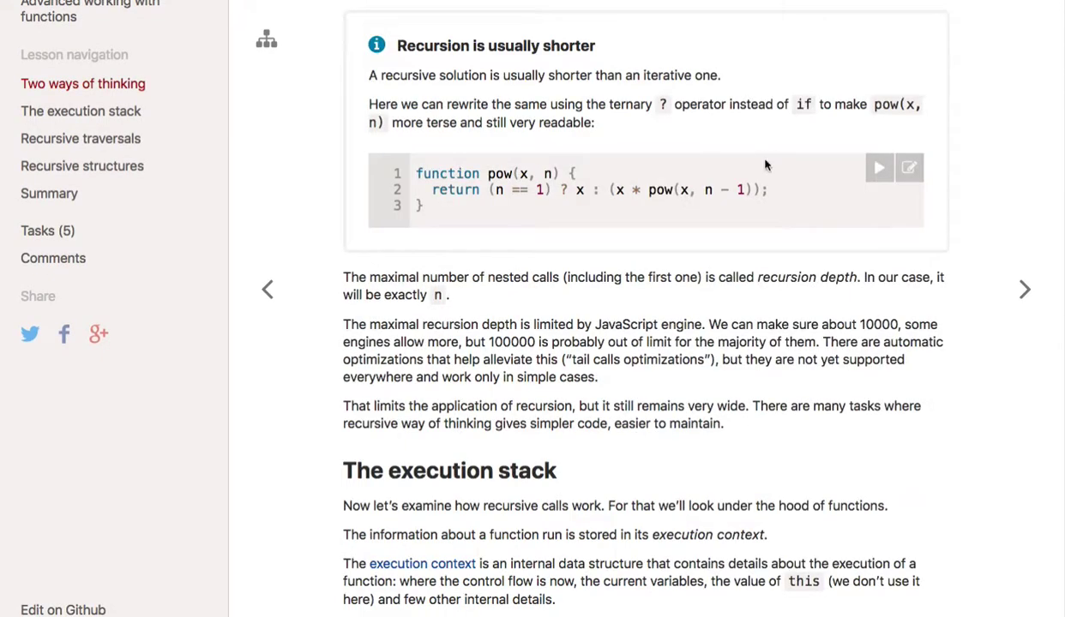
scroll(766, 164, down, 15)
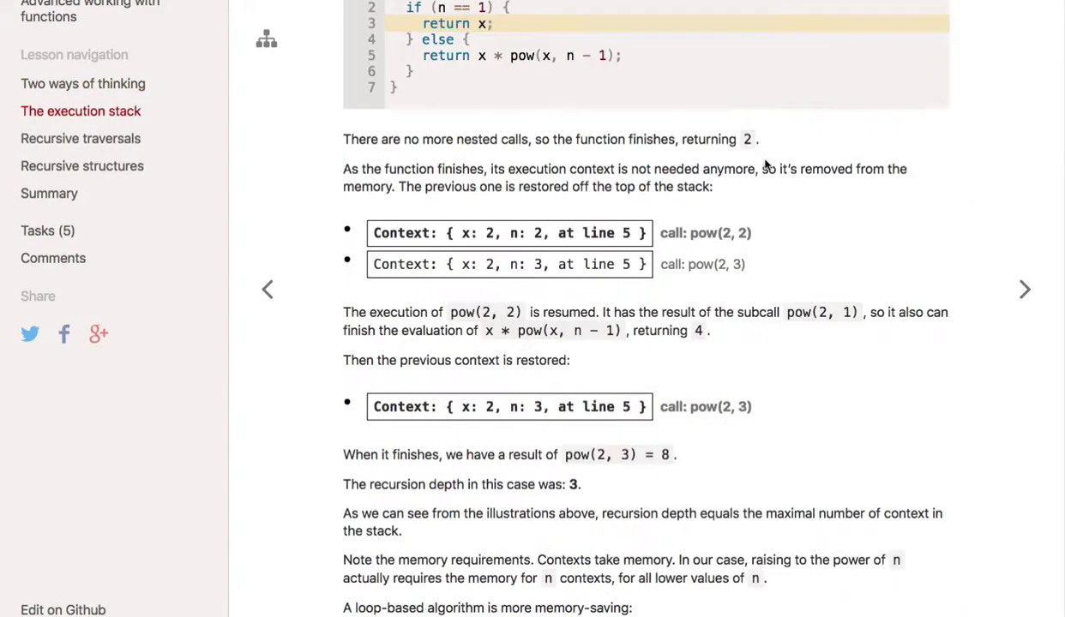
scroll(766, 163, down, 20)
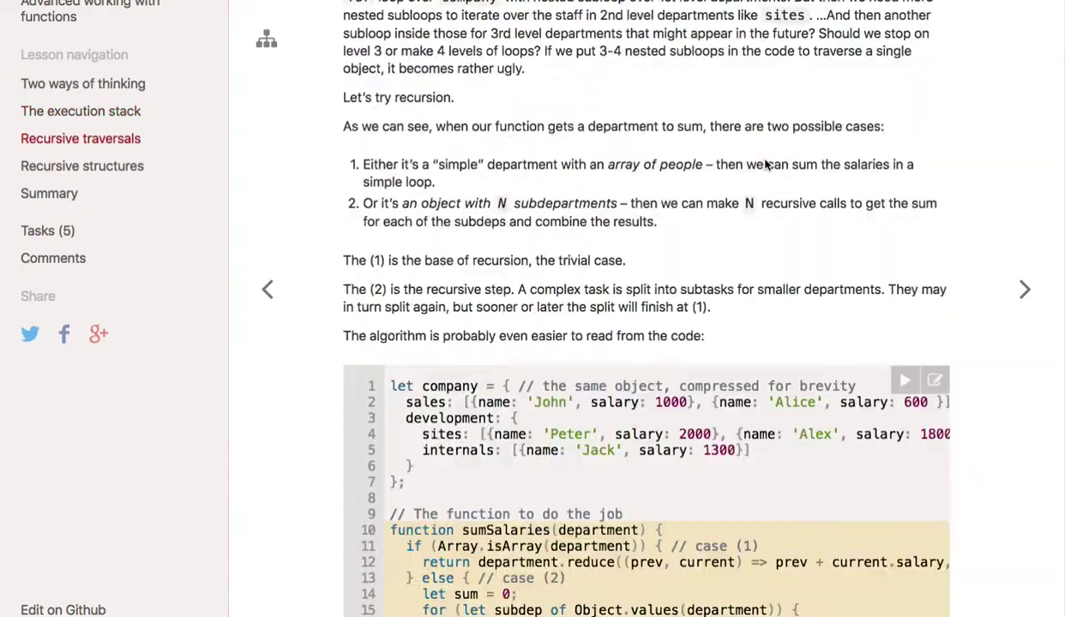
scroll(766, 163, down, 10)
scroll(766, 164, up, 4)
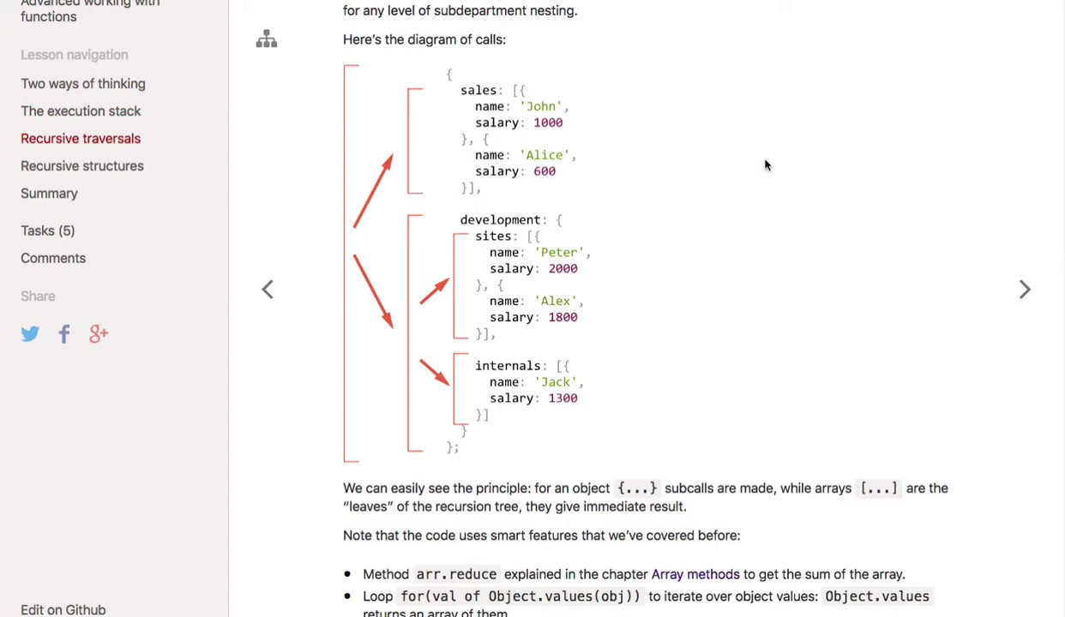
scroll(765, 164, down, 15)
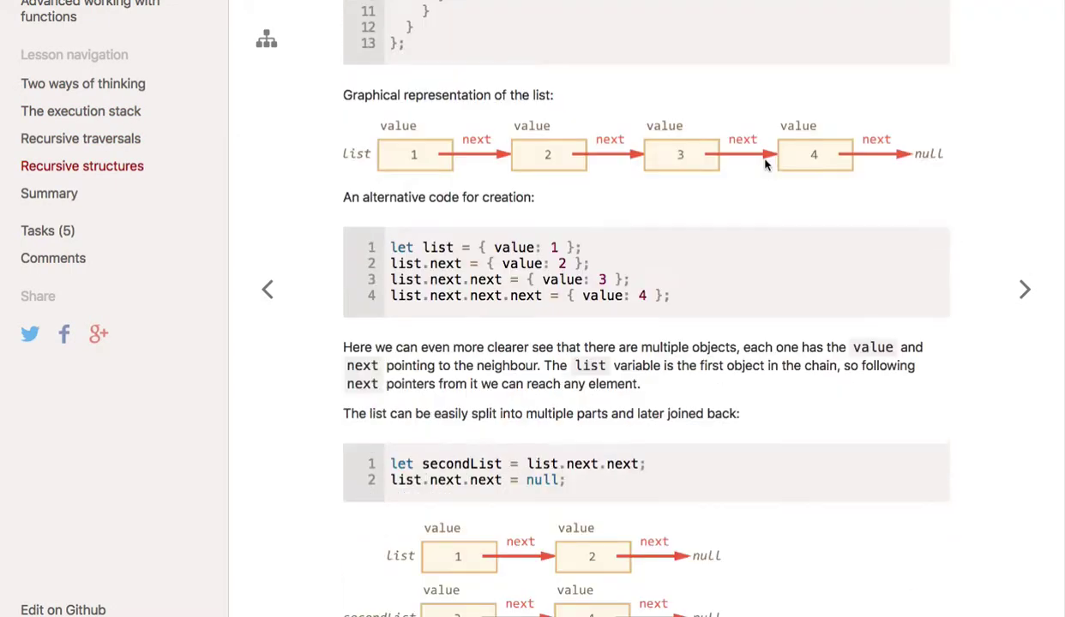
scroll(766, 164, down, 10)
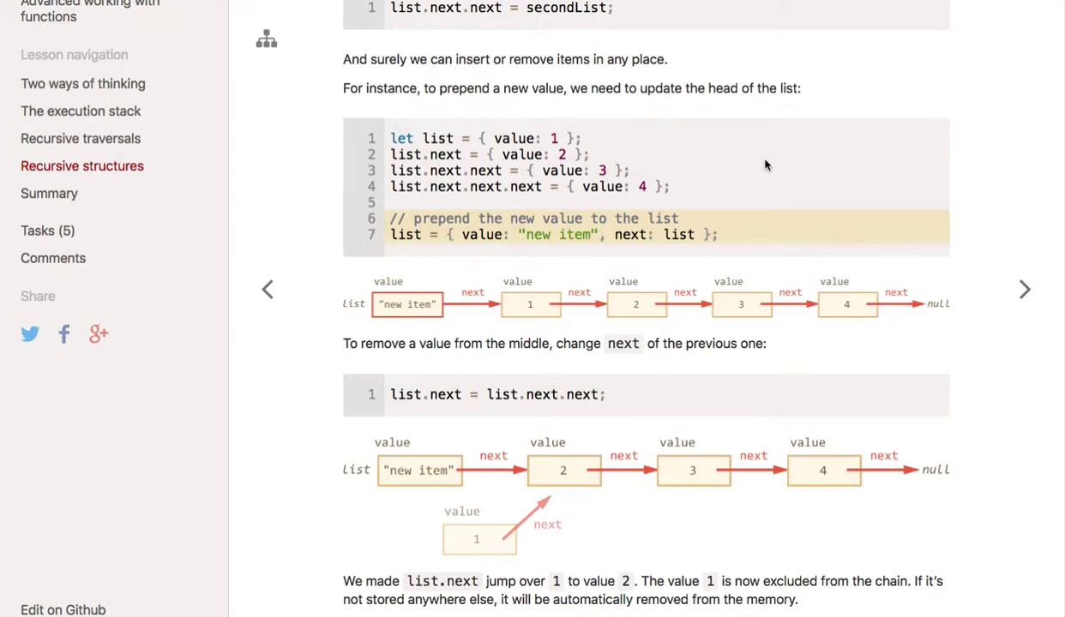
scroll(765, 165, down, 2)
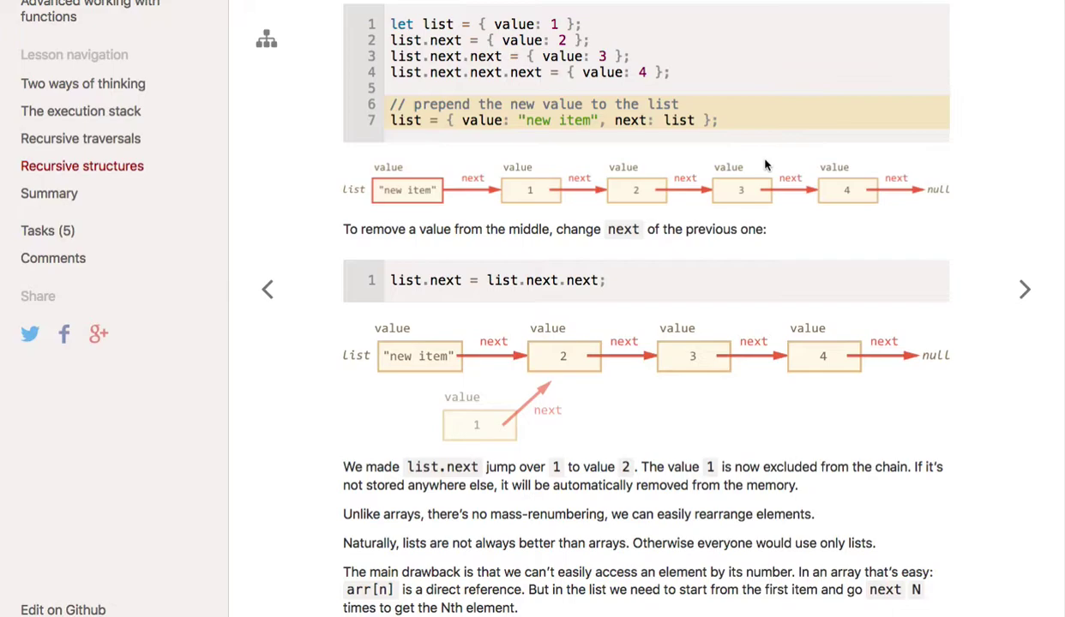
scroll(766, 165, up, 4)
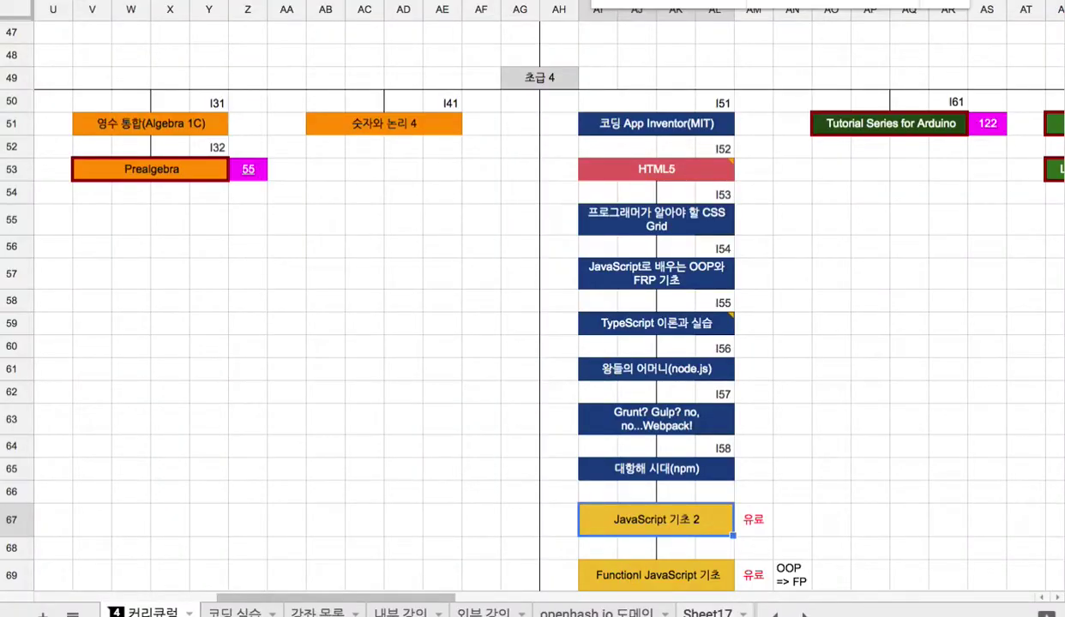
- Switch to Sheet17 of the spreadsheet and fill the Iteration and Recursion label cells with light gray
click(707, 612)
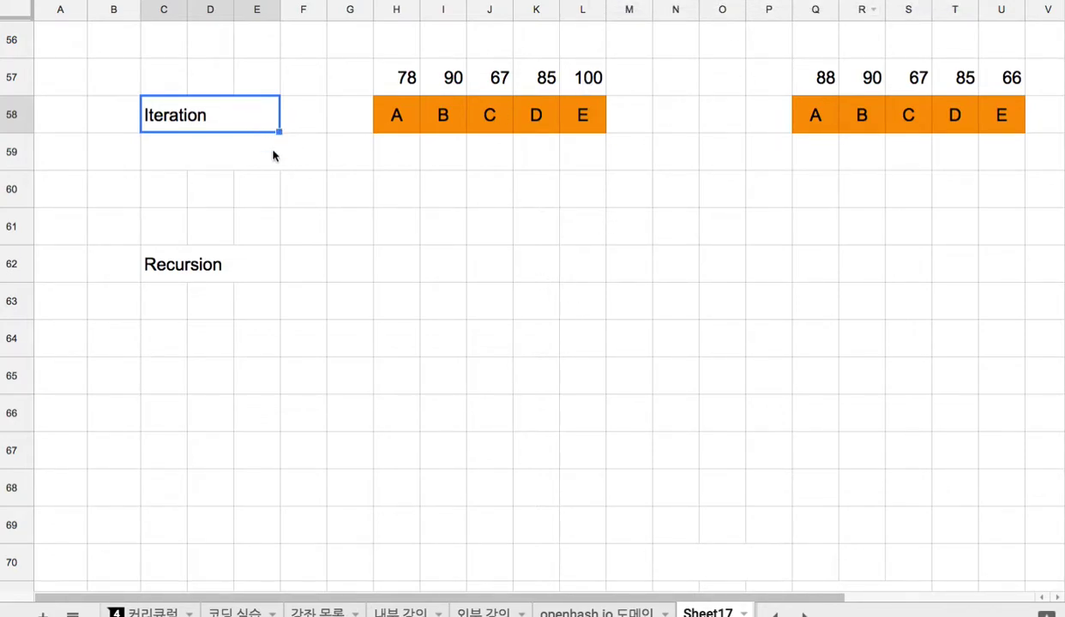
ctrl+click(259, 261)
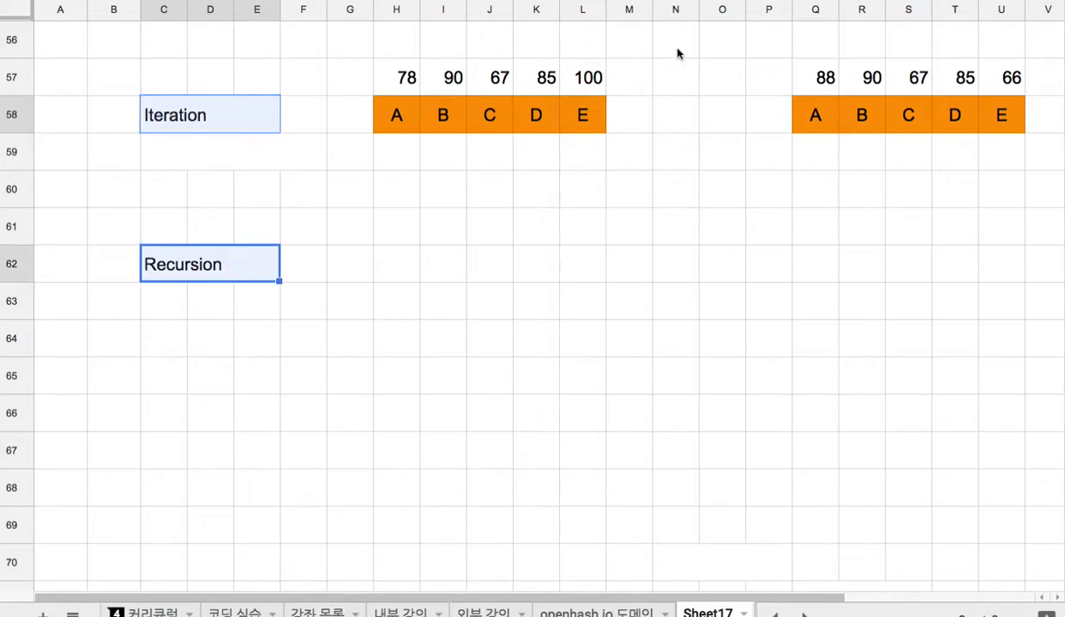
click(907, 2)
click(901, 17)
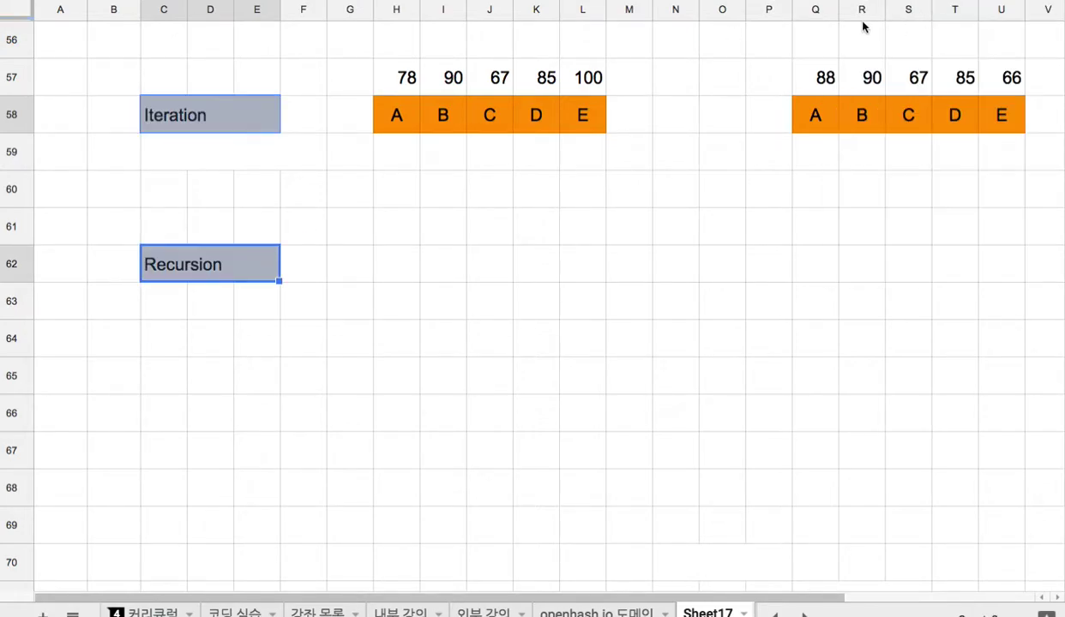
click(906, 1)
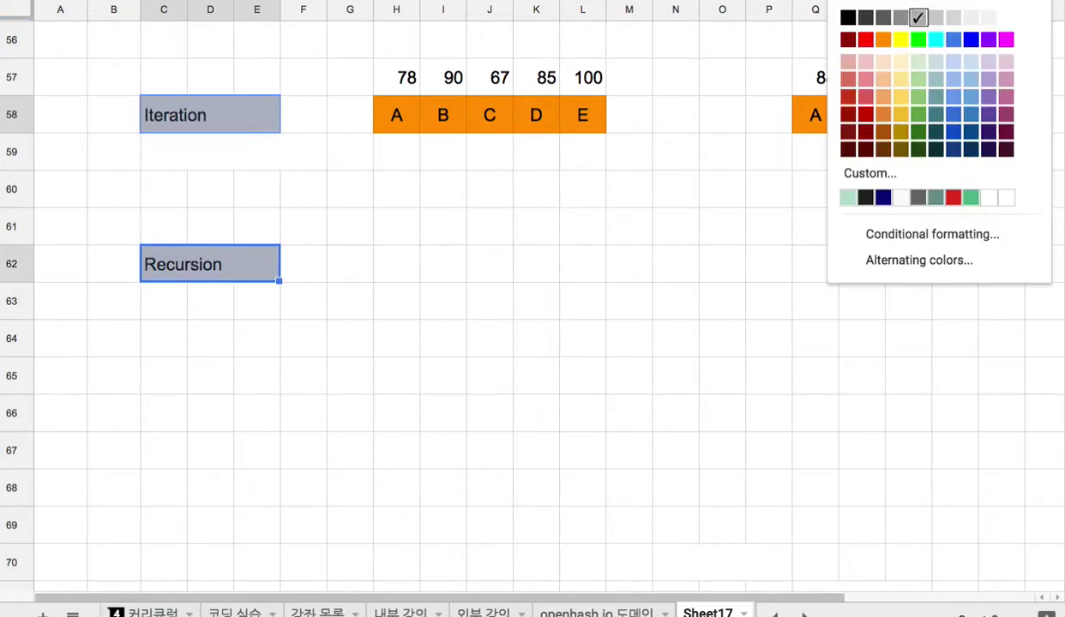
click(954, 19)
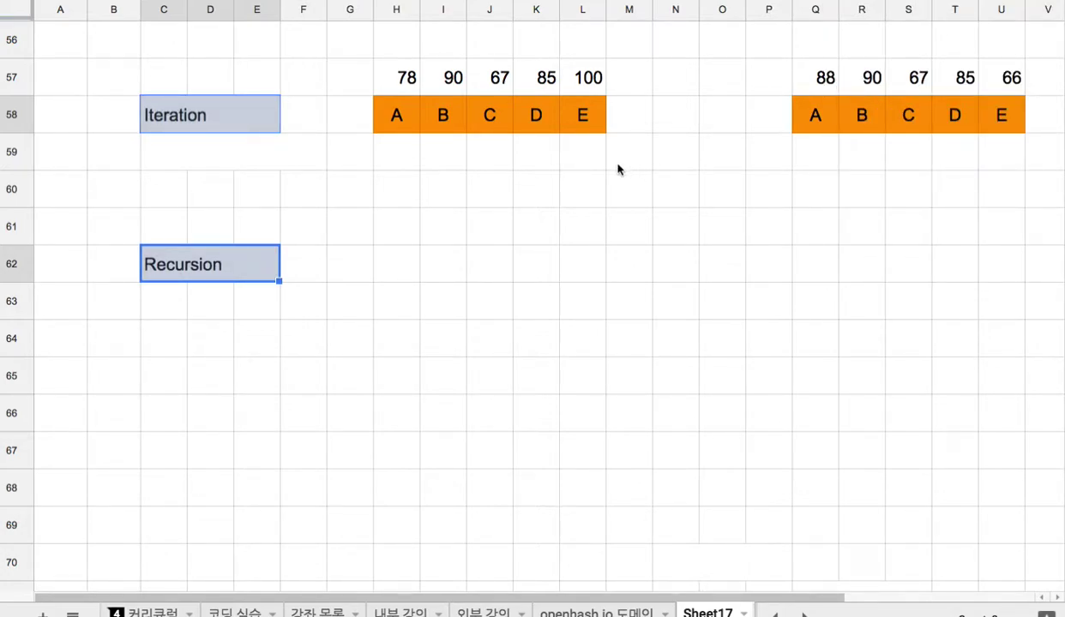
- Compare the lettered items A to E and their scores in the two groups, H56:L58 and Q56:U58
drag(390, 118, 582, 117)
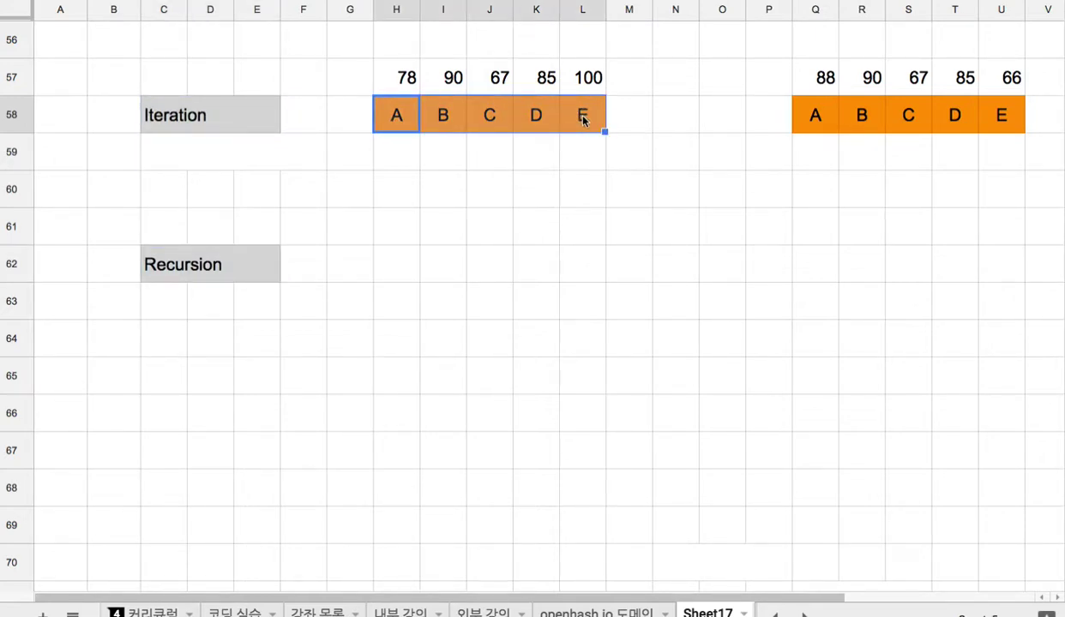
drag(817, 126, 994, 122)
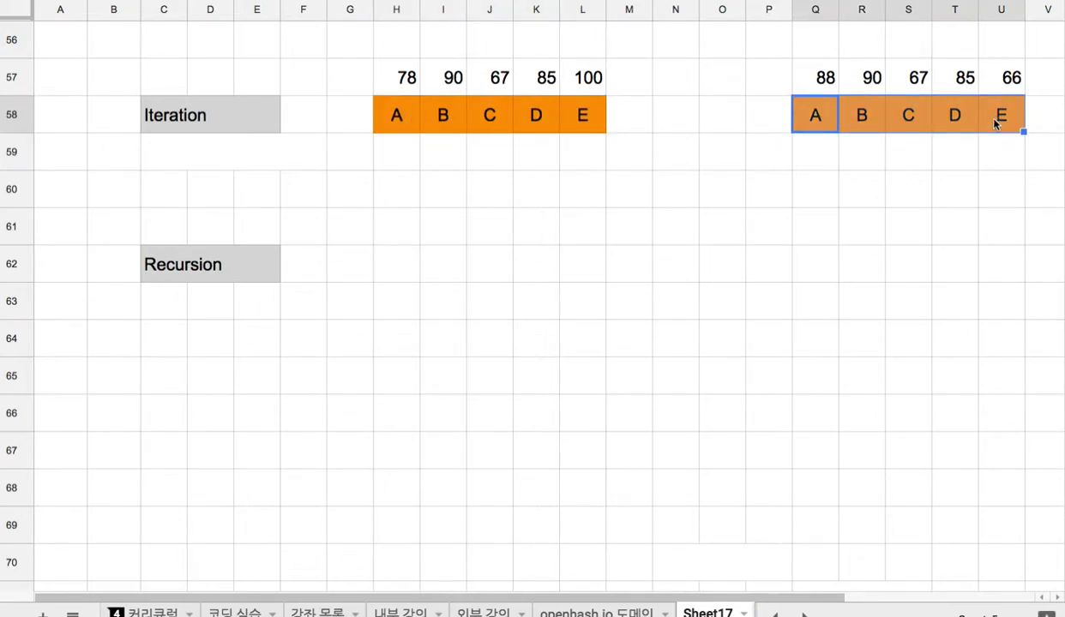
click(396, 54)
drag(395, 54, 589, 58)
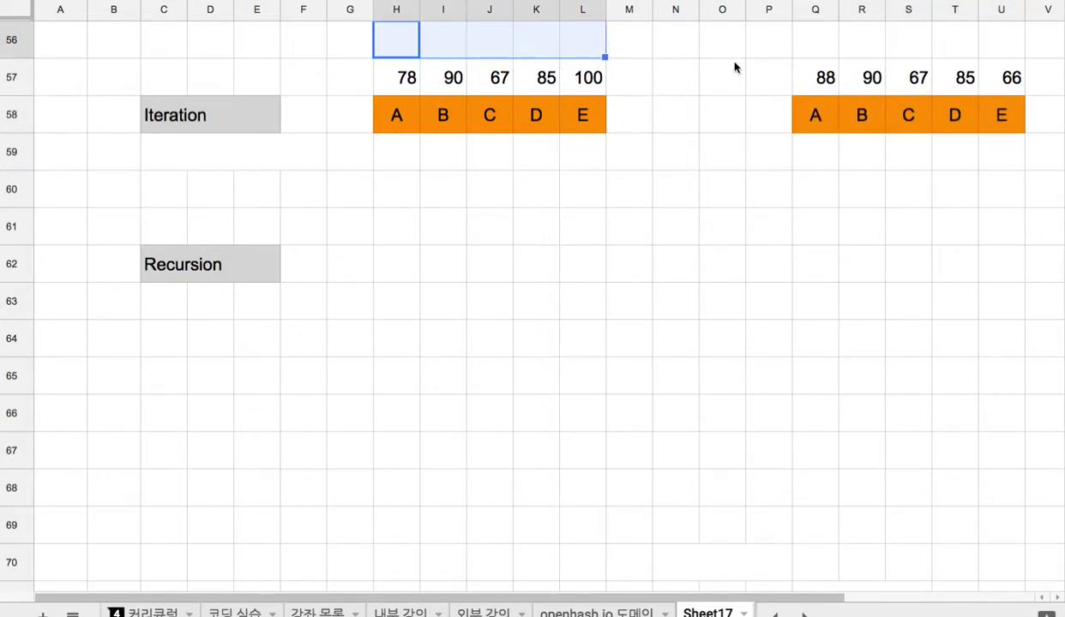
drag(818, 50, 990, 54)
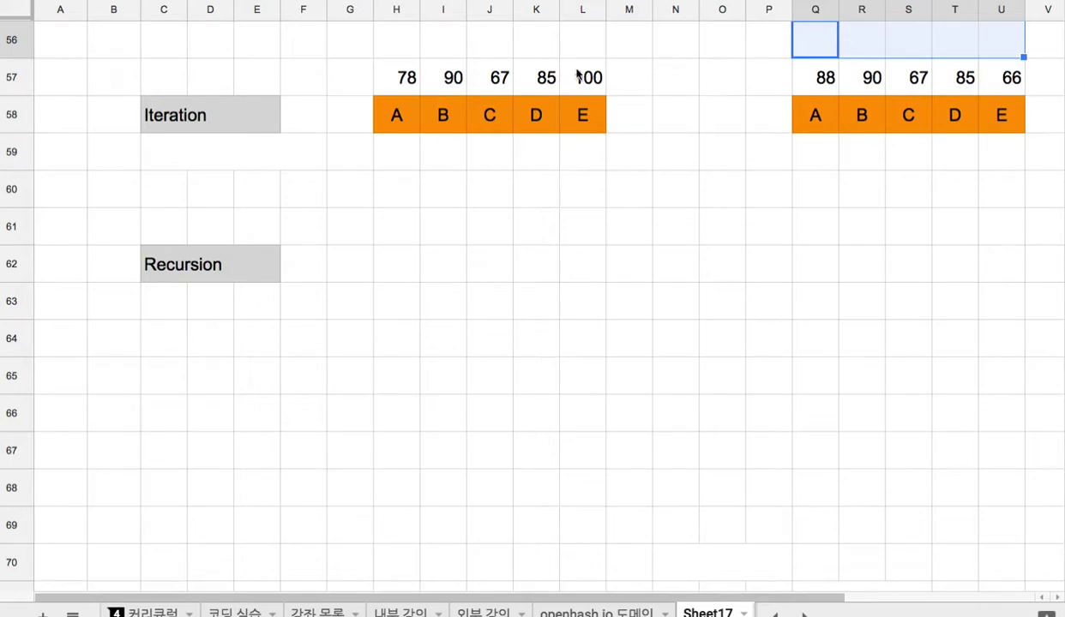
drag(407, 78, 583, 88)
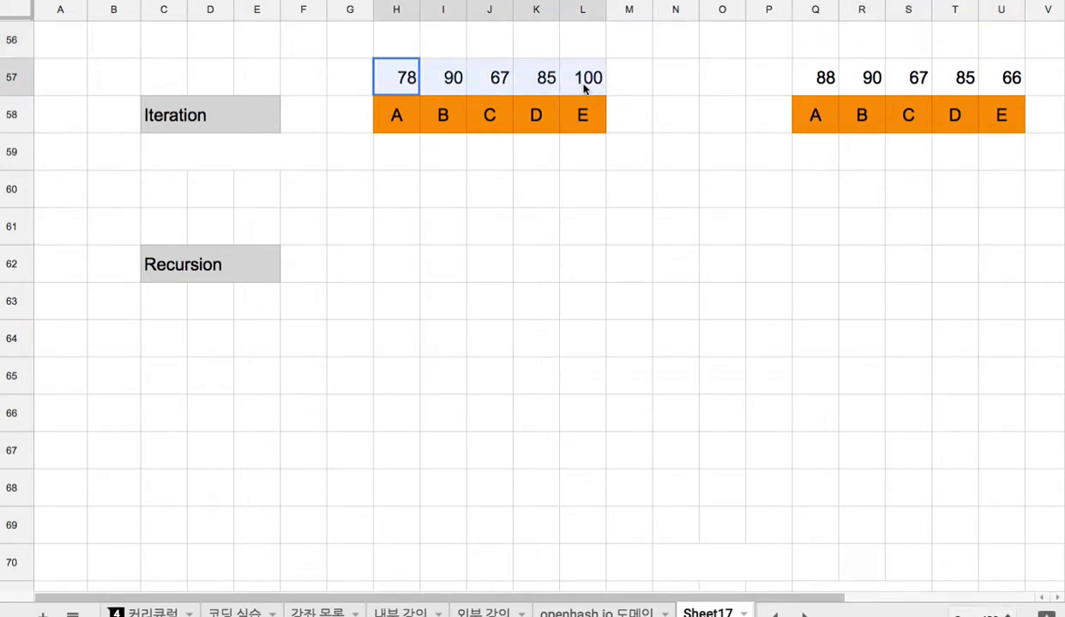
drag(394, 43, 578, 113)
drag(810, 45, 940, 127)
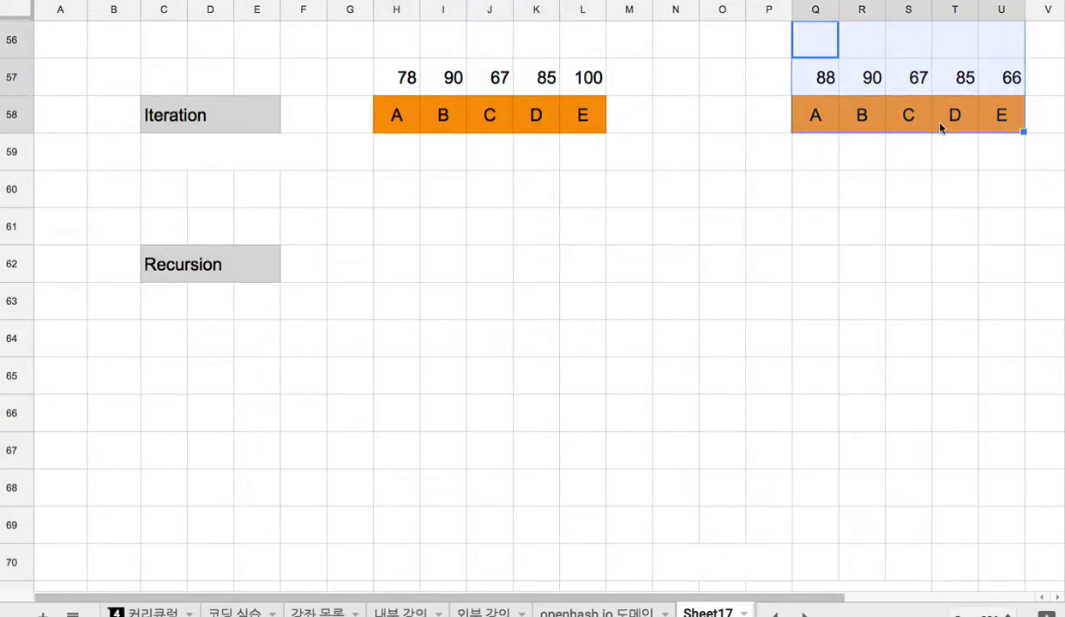
click(636, 125)
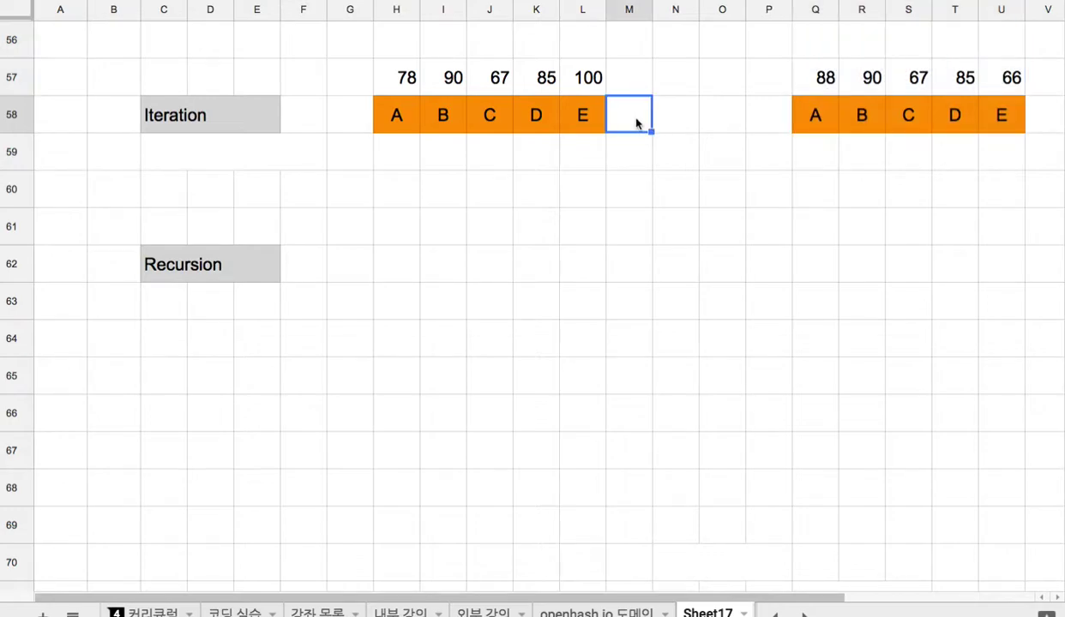
click(1033, 115)
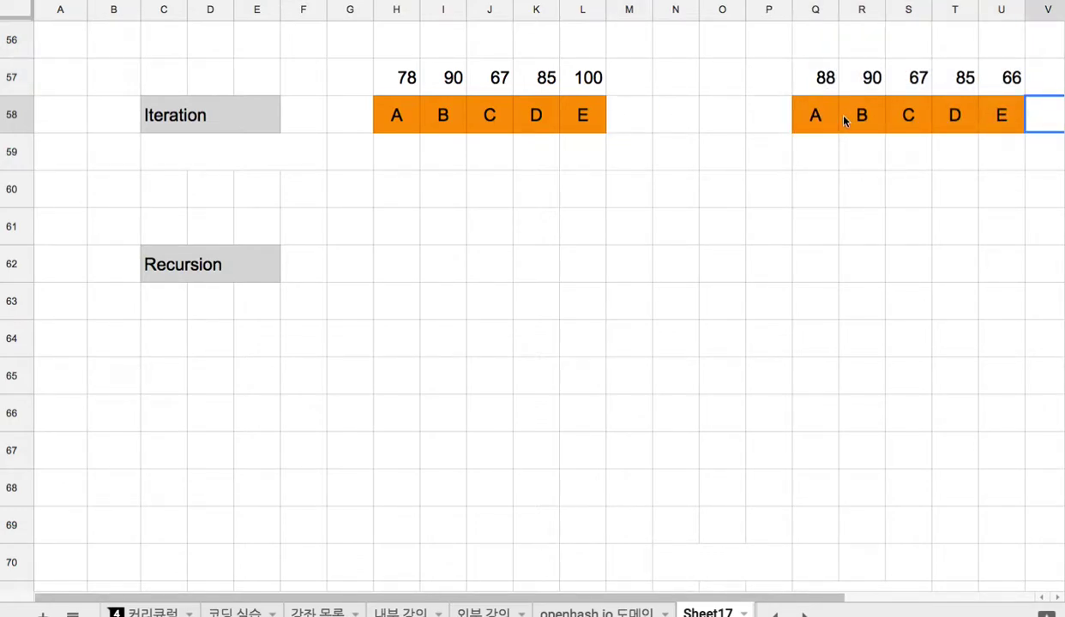
drag(404, 89, 578, 98)
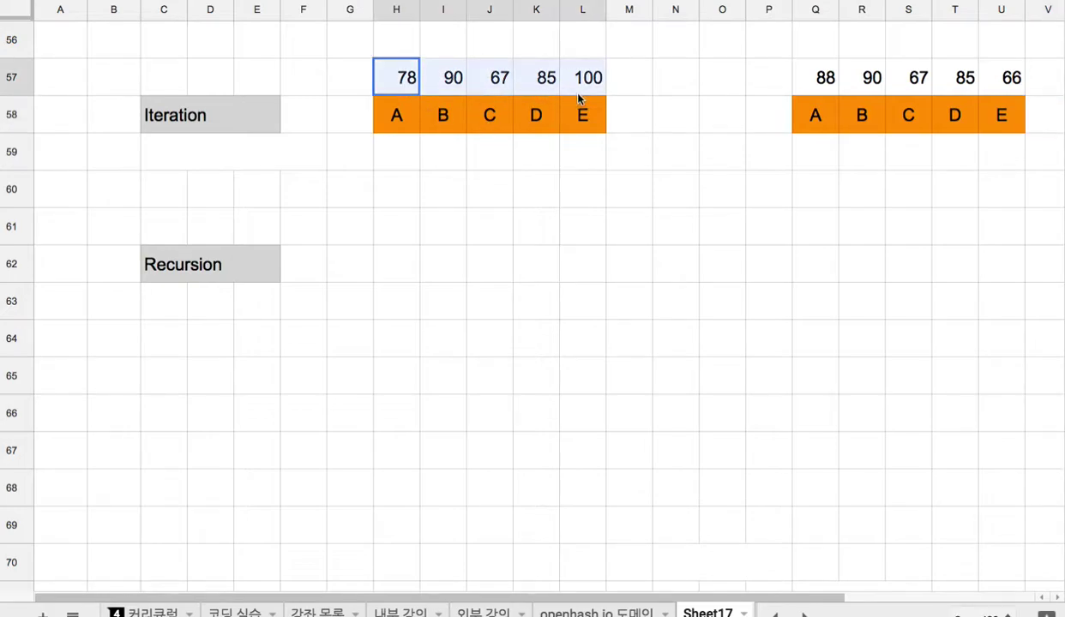
drag(397, 112, 602, 122)
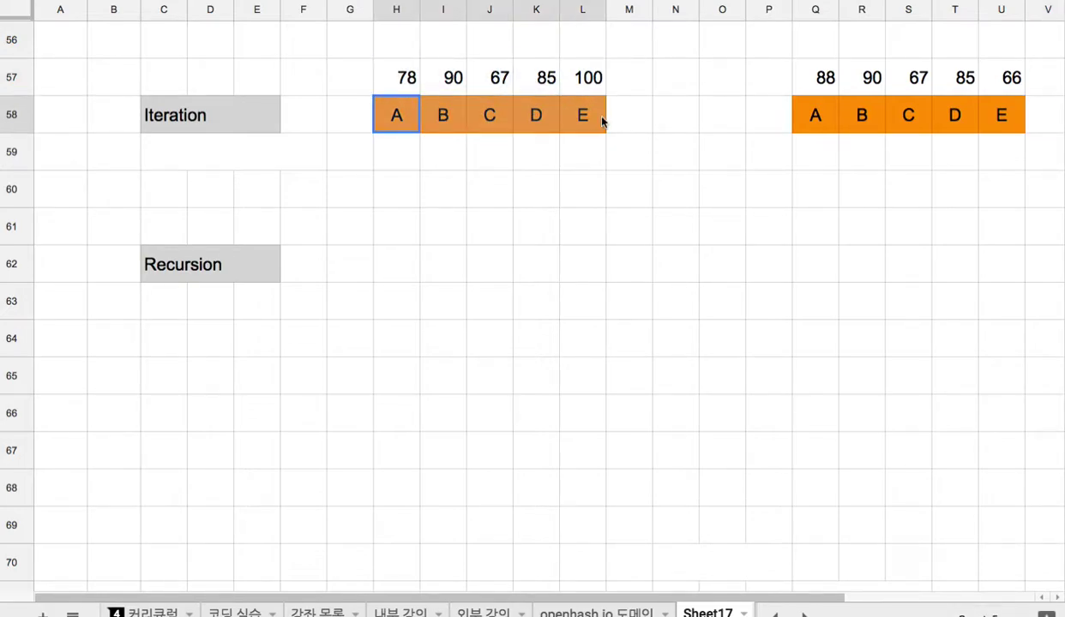
- Examine the Iteration and Recursion labels, then go through the first group's items A to E and their scores one by one
click(252, 121)
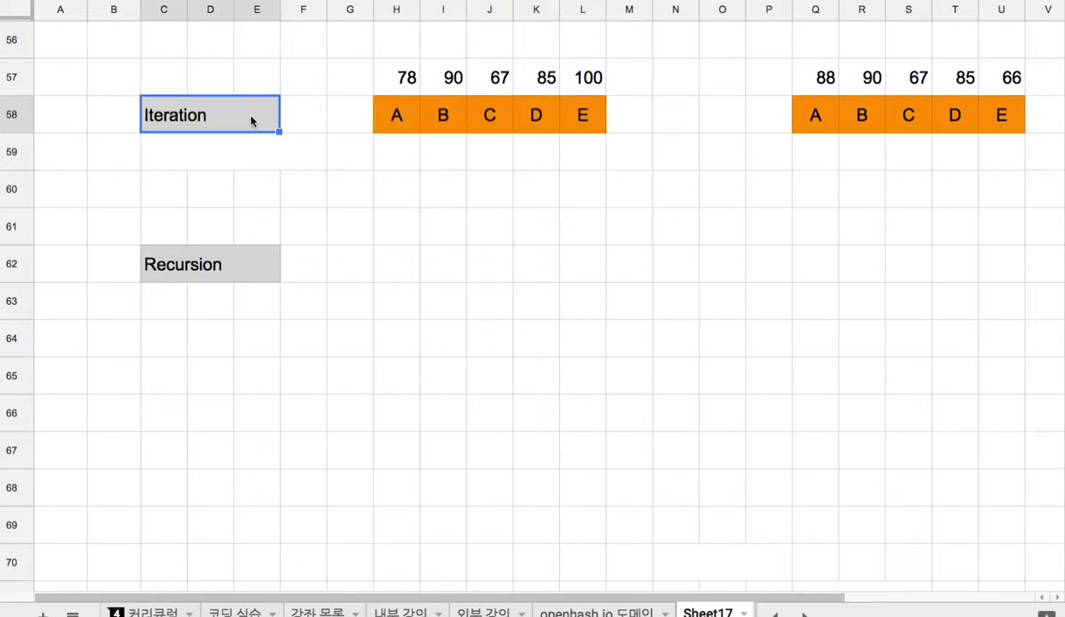
click(248, 262)
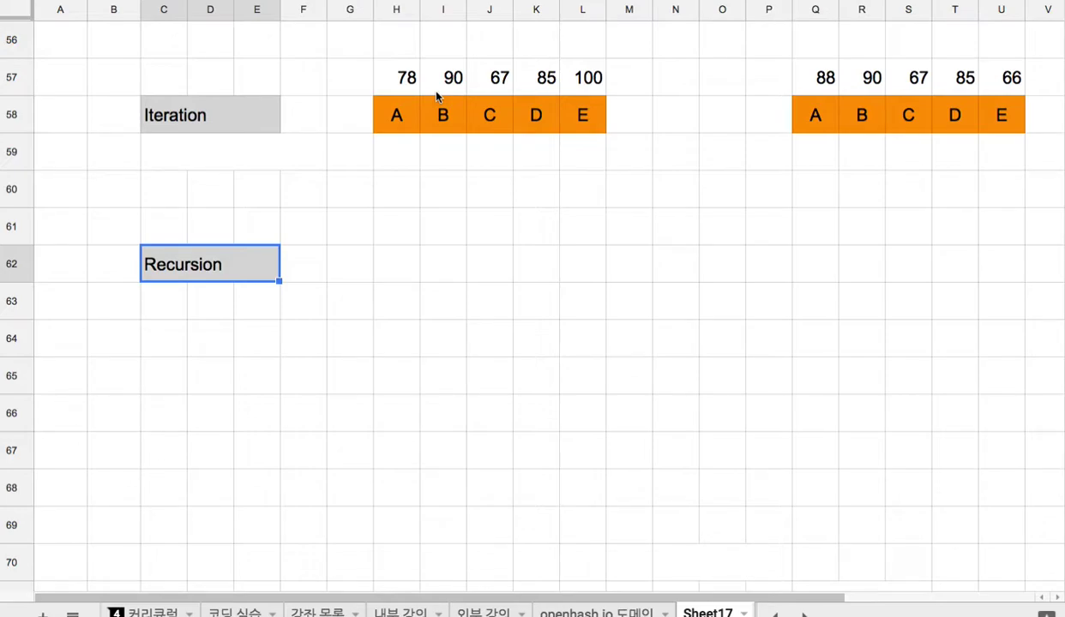
click(277, 161)
click(396, 114)
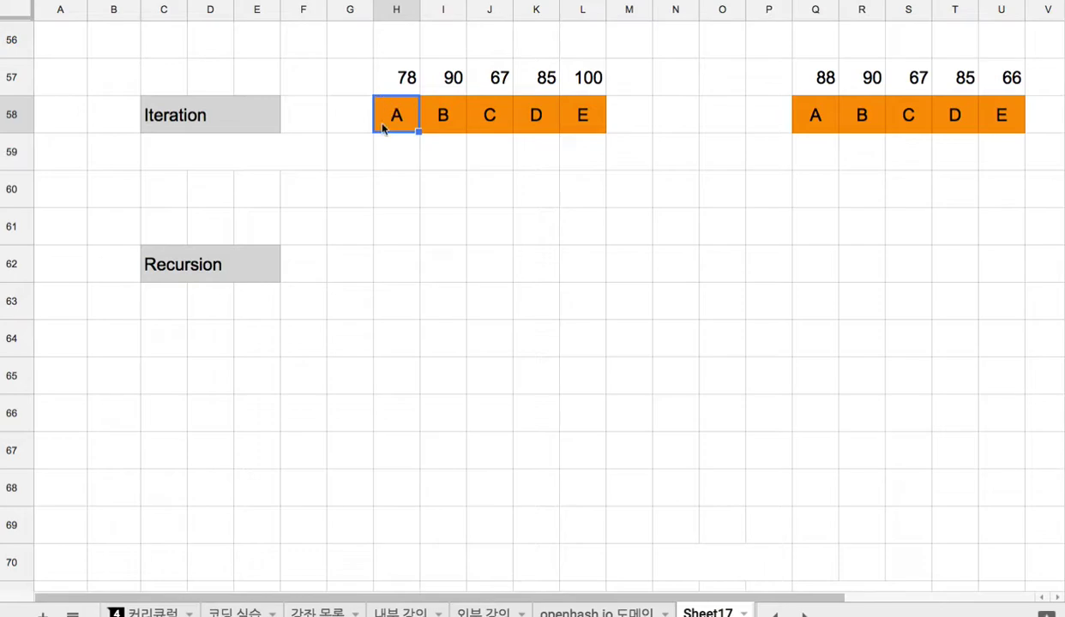
click(294, 158)
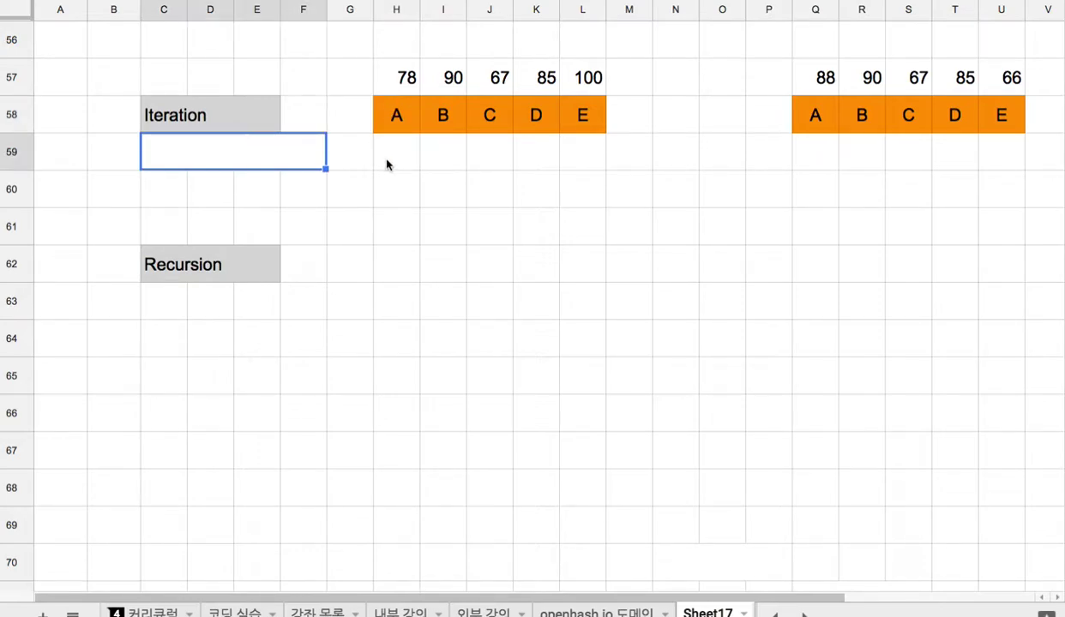
click(385, 120)
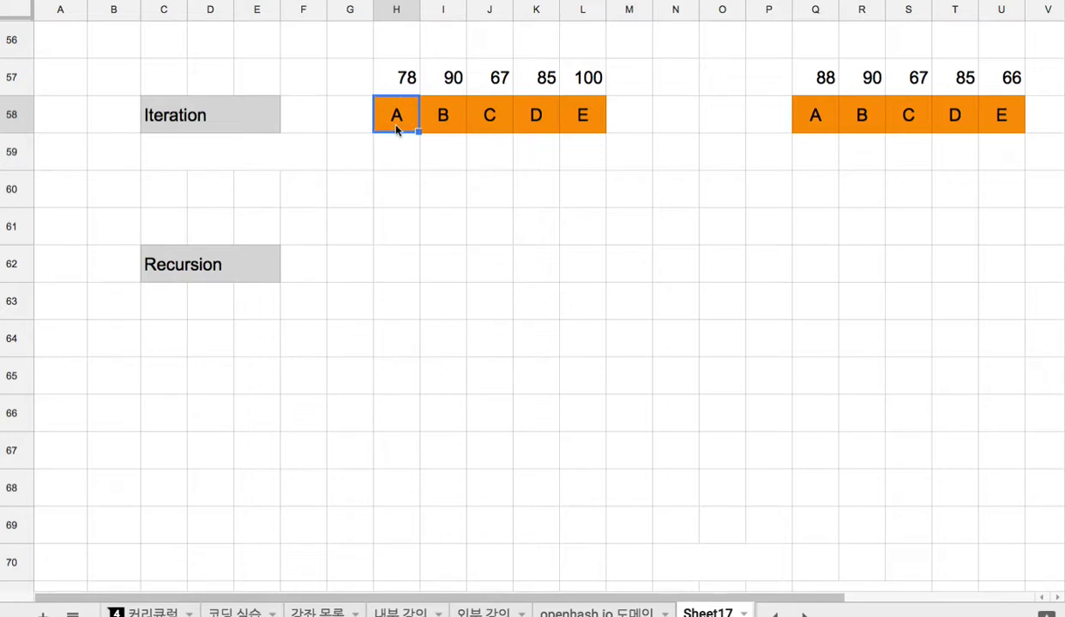
drag(446, 120, 582, 124)
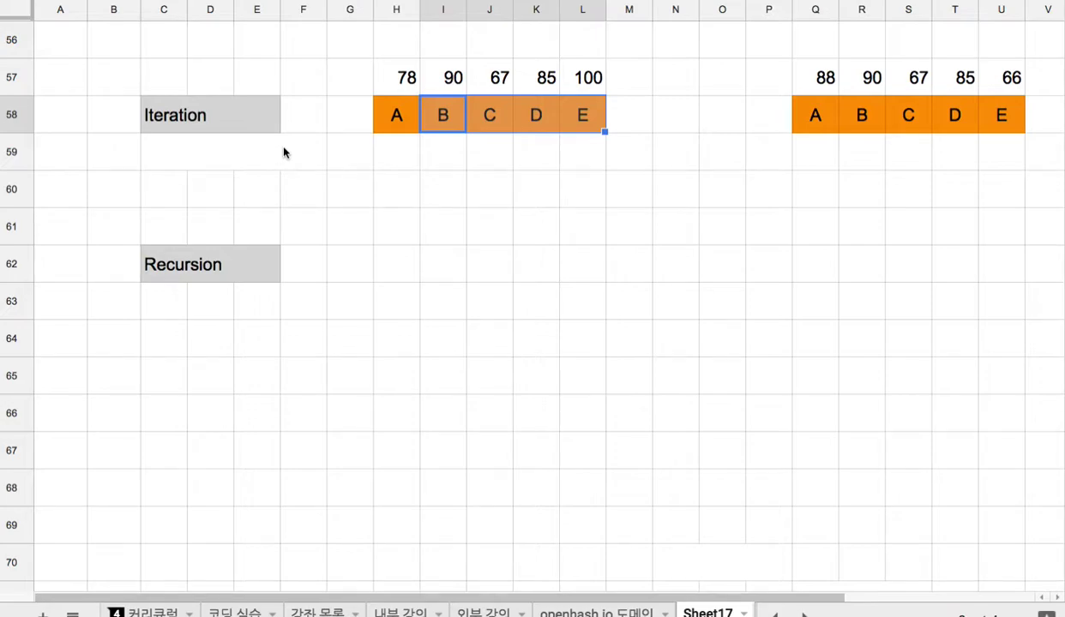
click(395, 122)
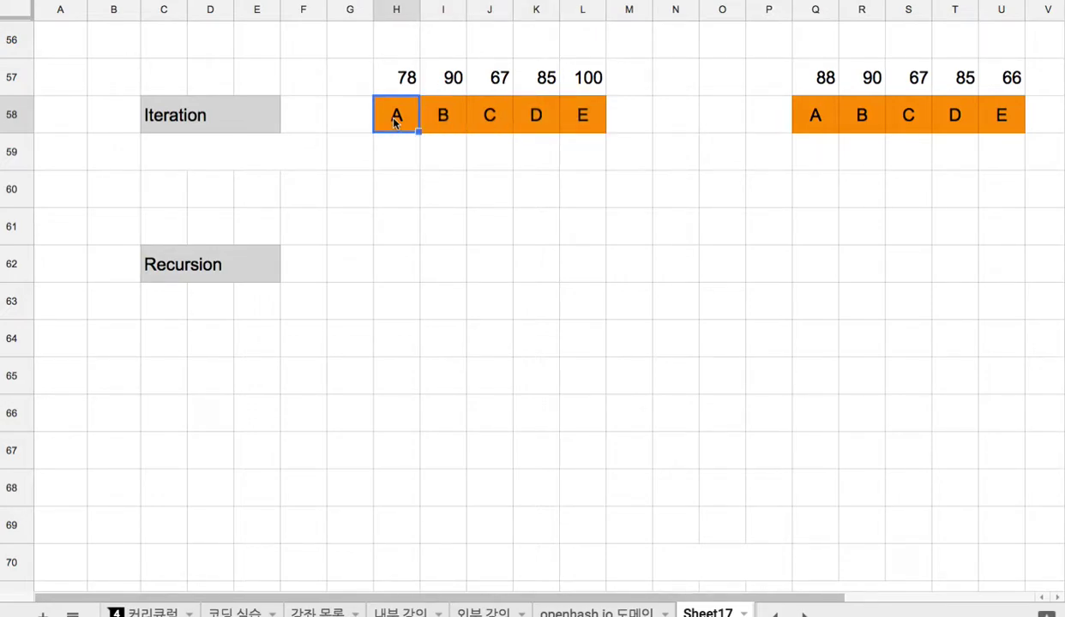
click(397, 158)
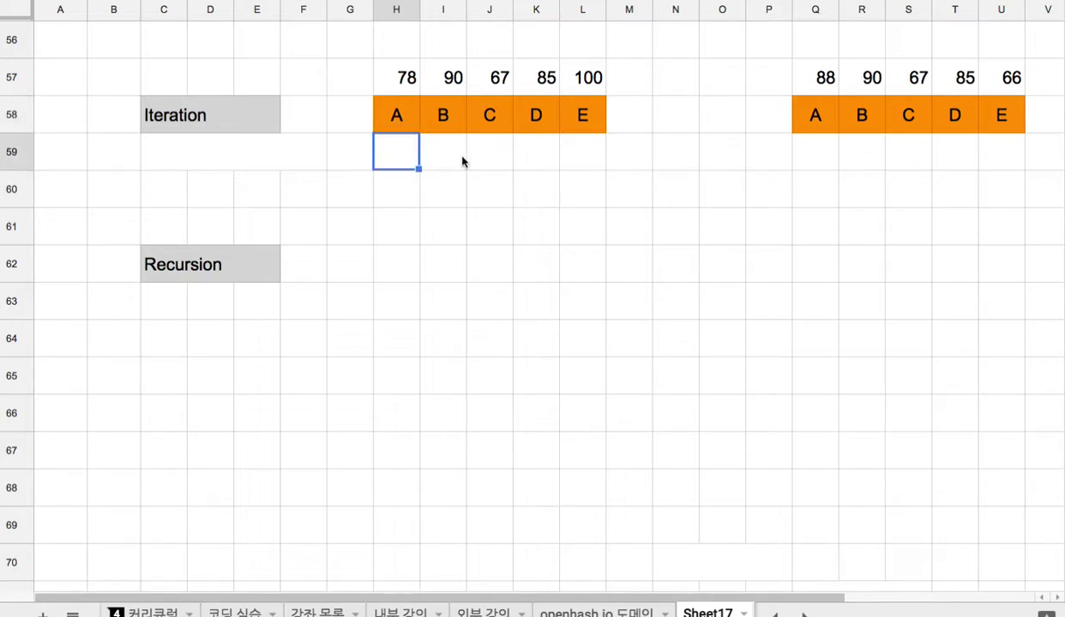
click(455, 86)
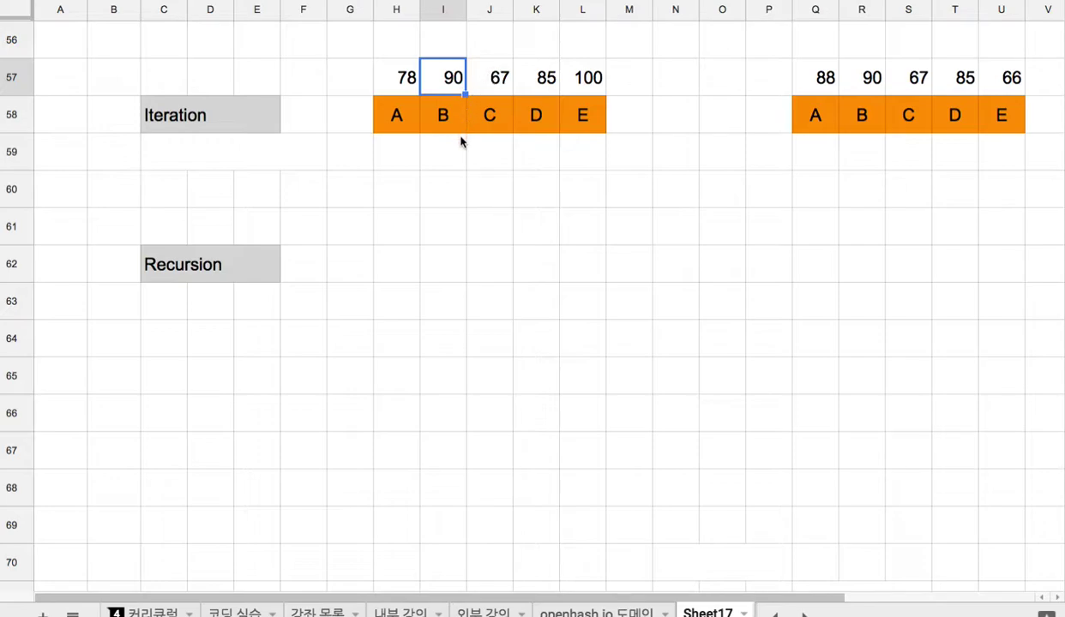
click(502, 79)
click(547, 84)
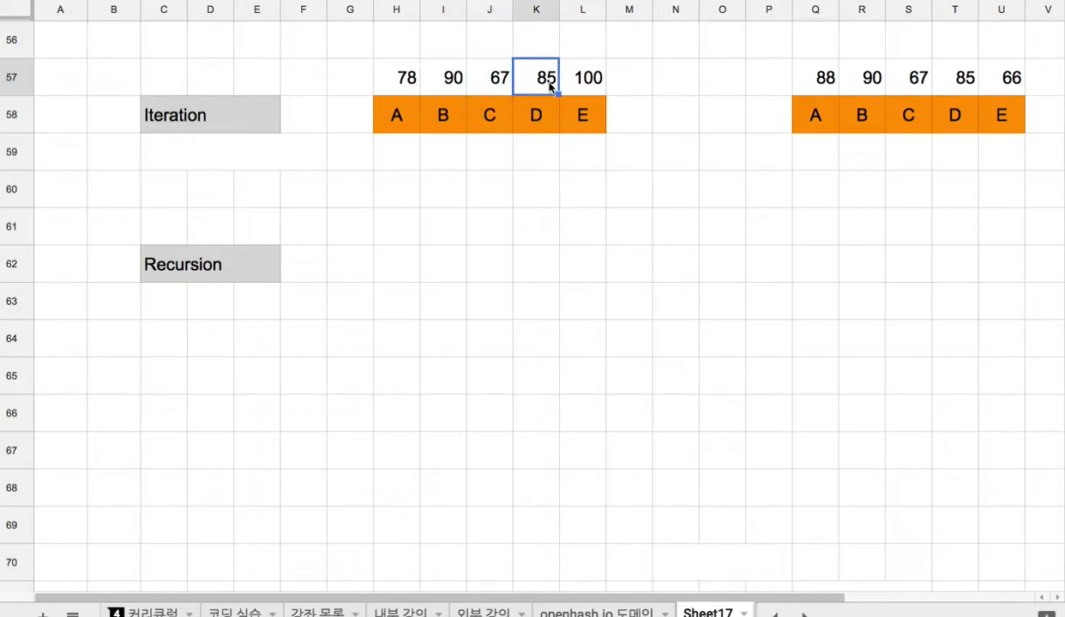
click(613, 83)
click(581, 80)
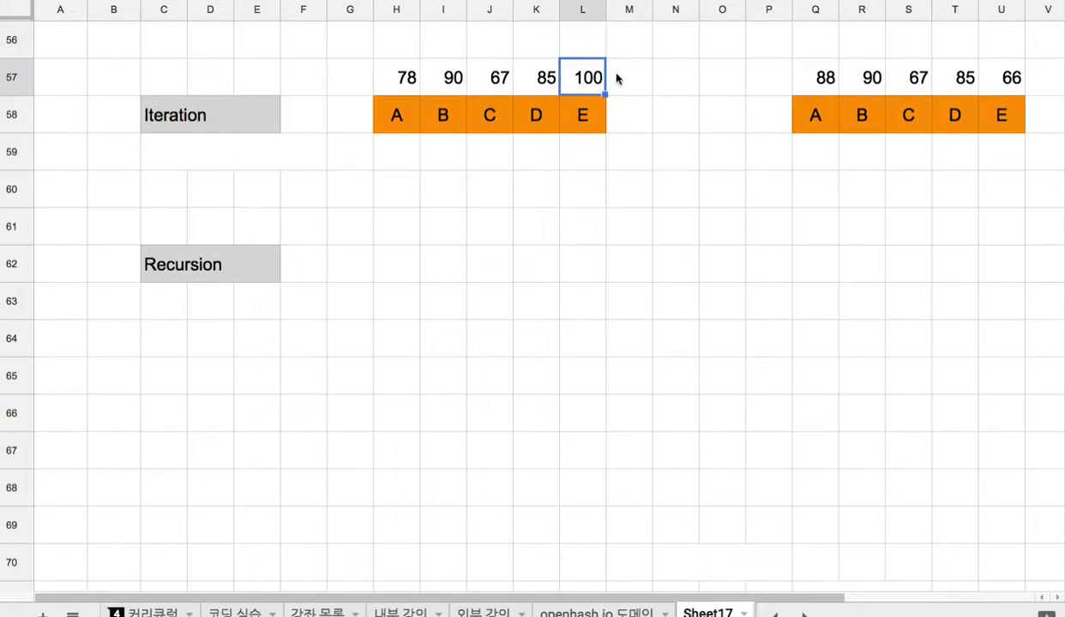
- Enter =H57+I57 in I59 to add the first group's A and B scores
click(453, 154)
text(=)
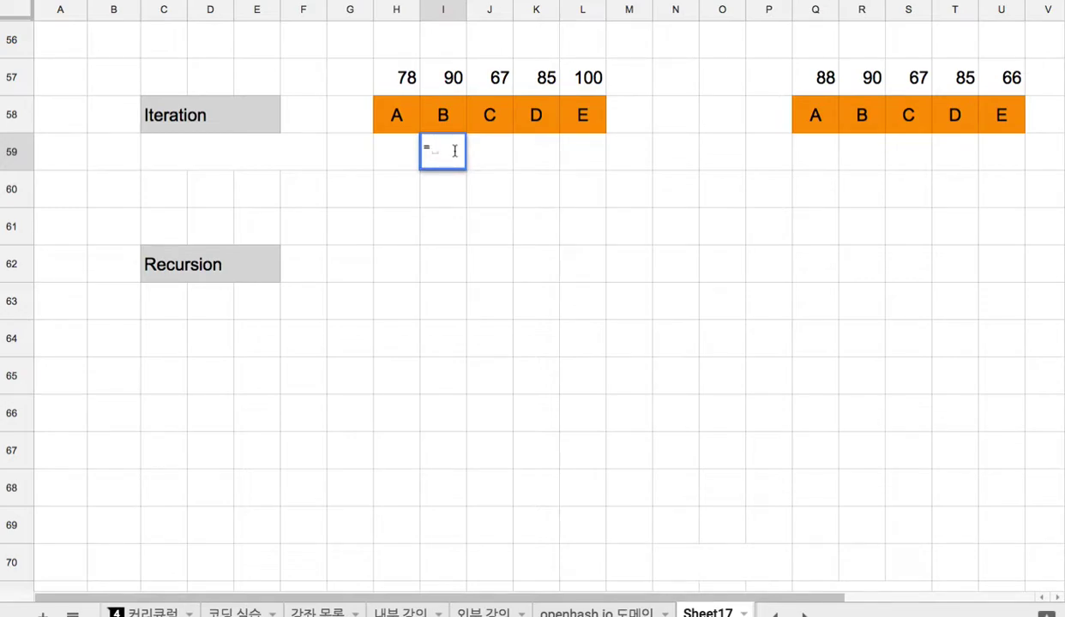
text(sum()
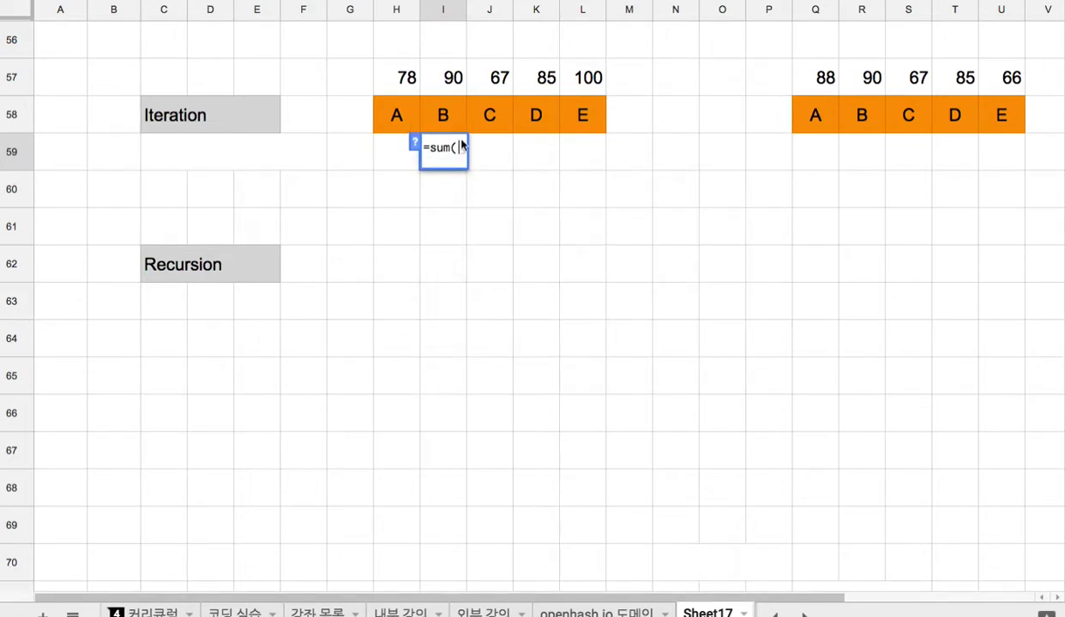
drag(429, 148, 459, 147)
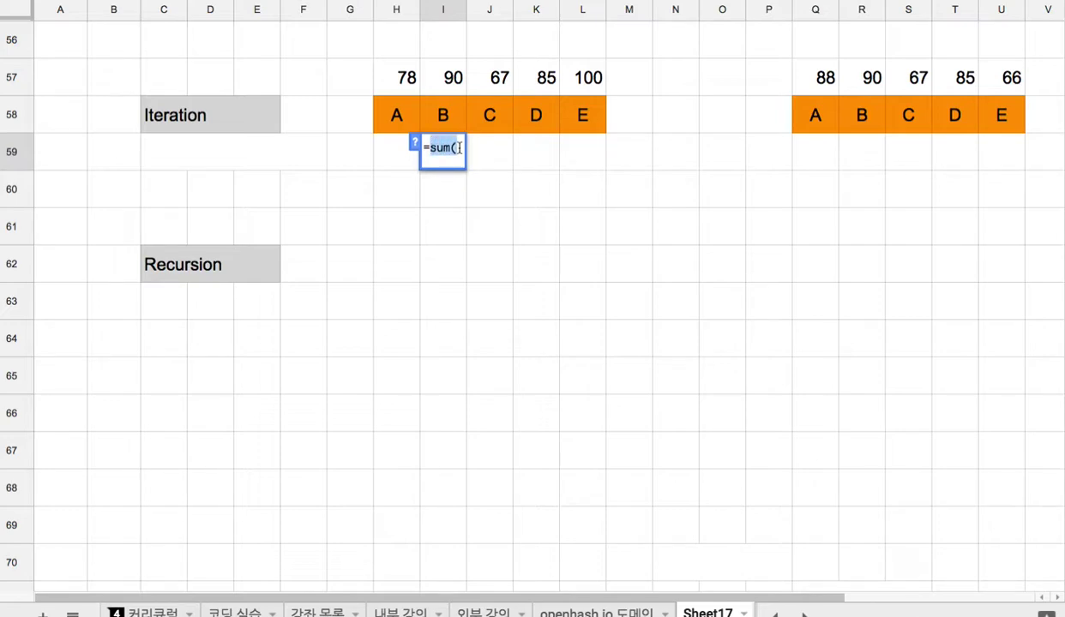
key(BackSpace)
click(399, 77)
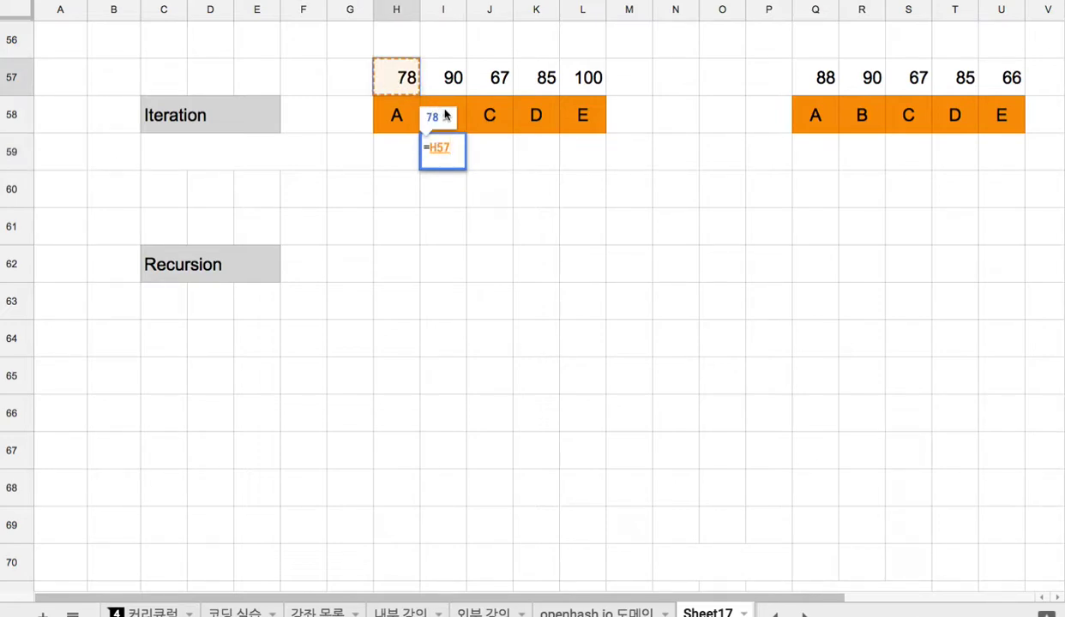
text(+)
click(452, 77)
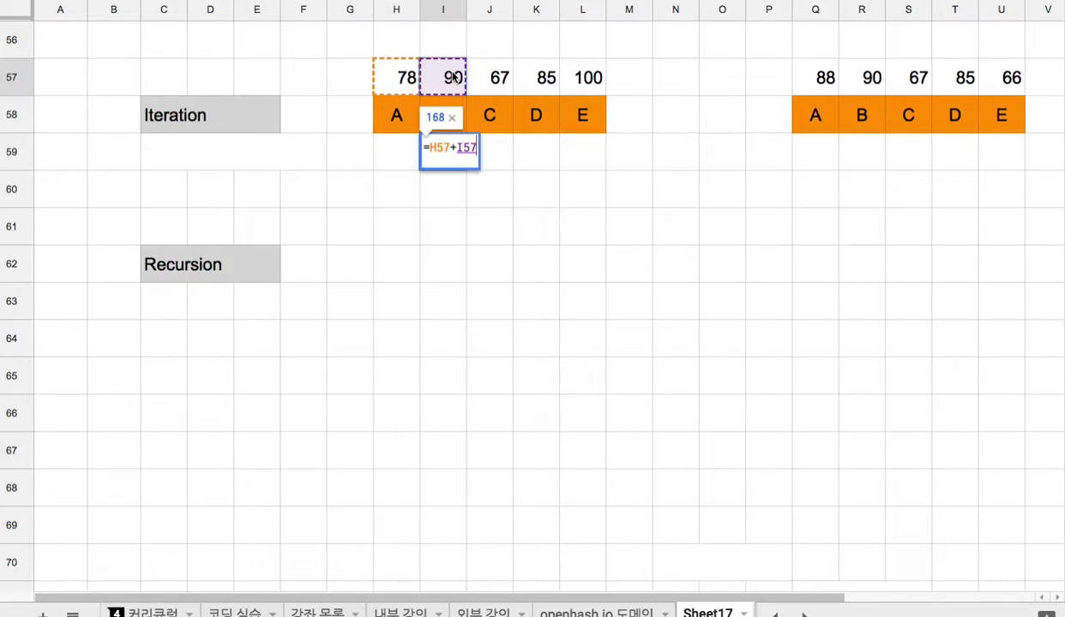
key(Return)
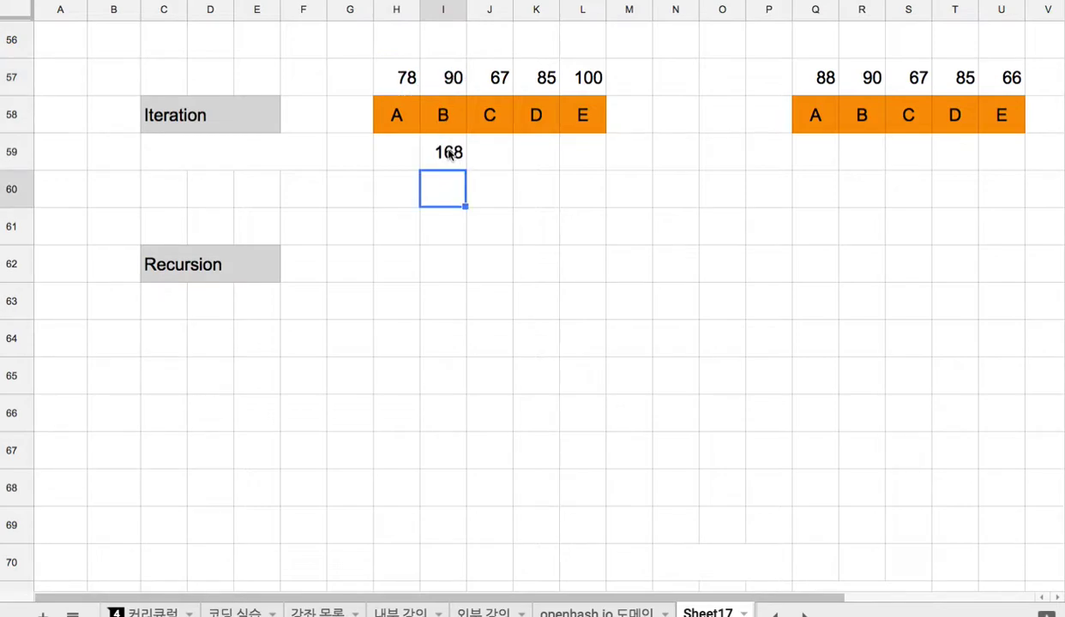
- Enter =I59+J57 in J59 to add C's score to the running total in the first group
click(487, 82)
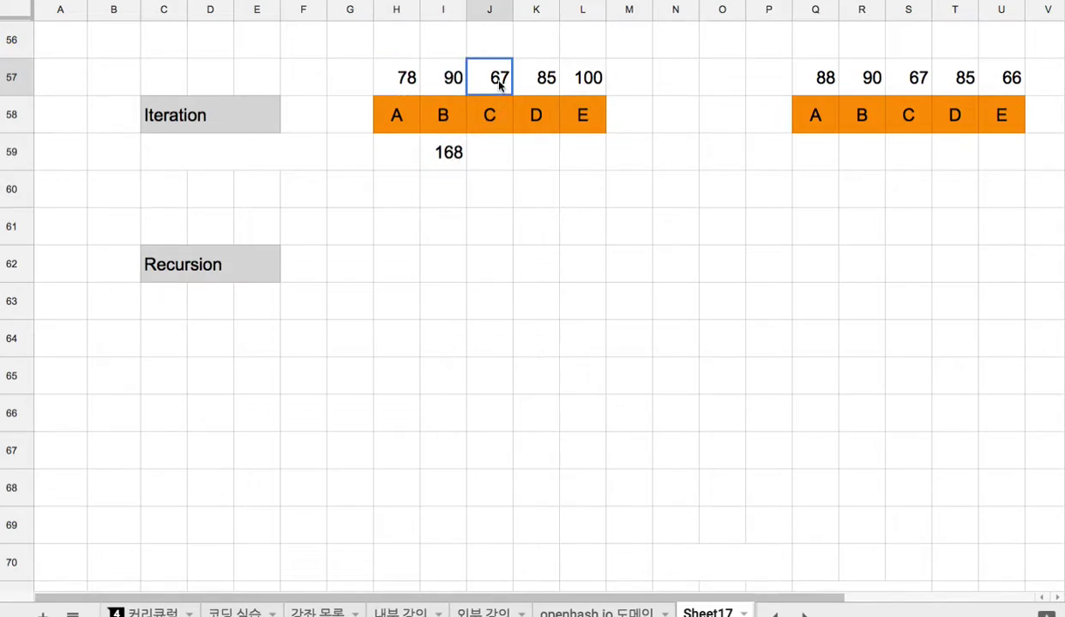
click(487, 155)
click(450, 156)
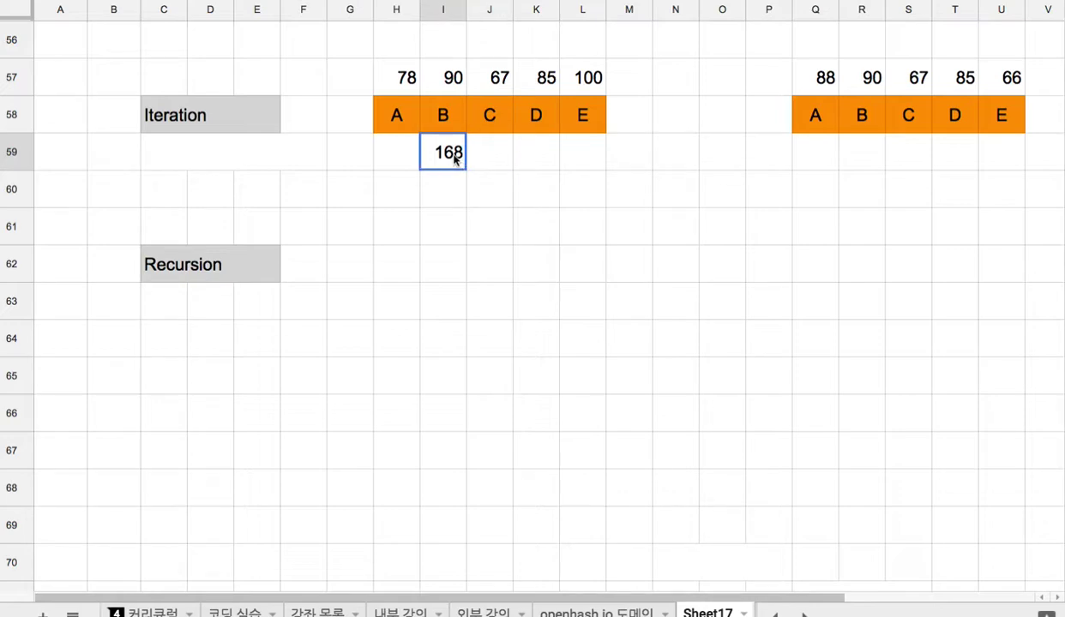
click(497, 89)
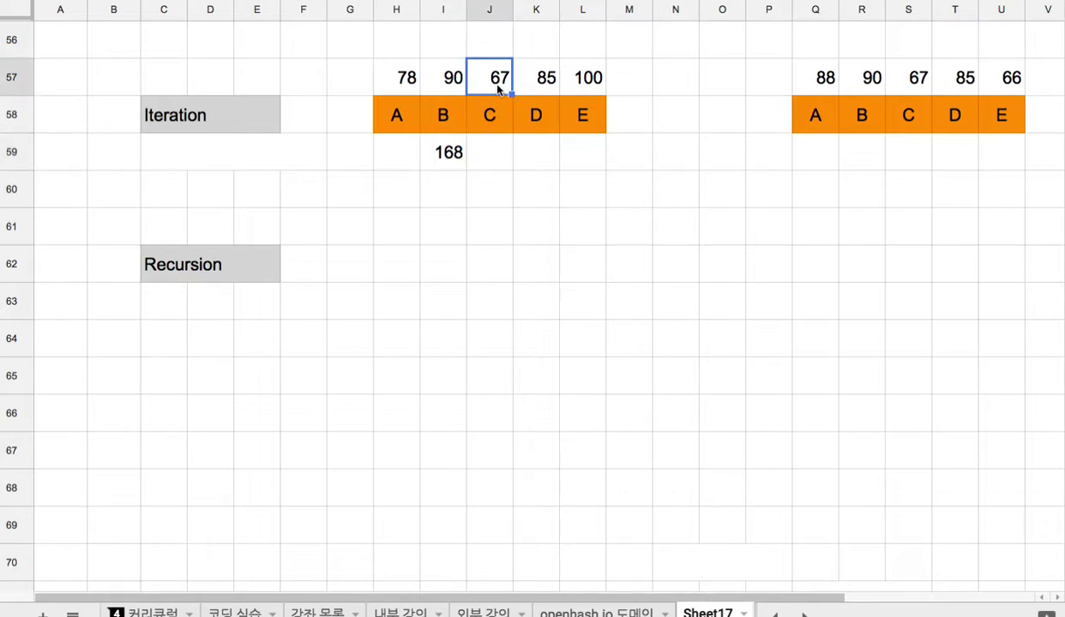
click(494, 160)
text(=)
click(448, 155)
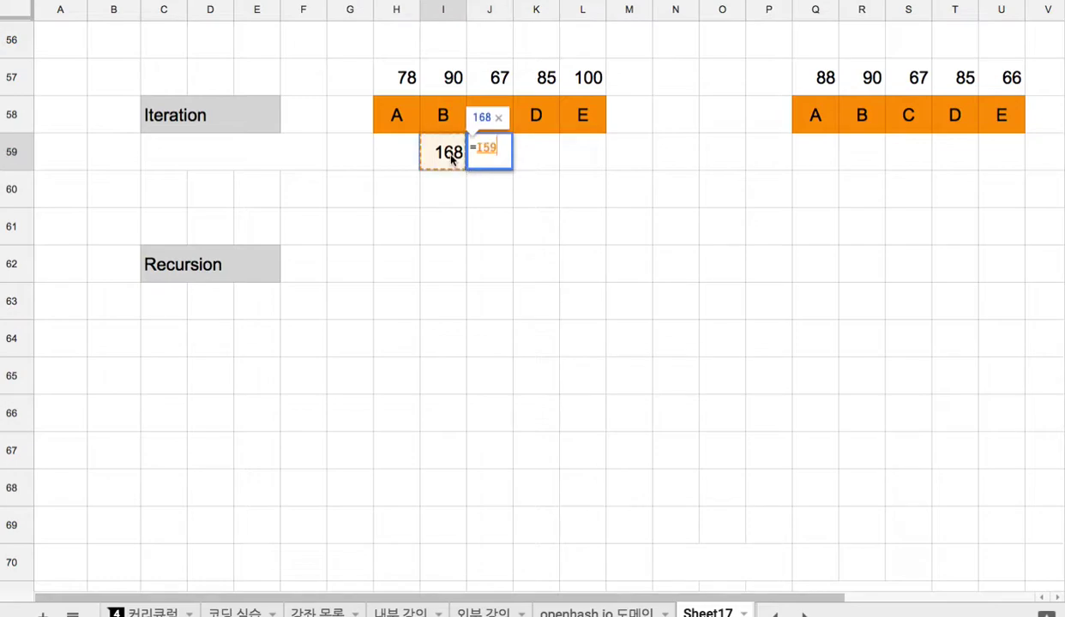
text(+)
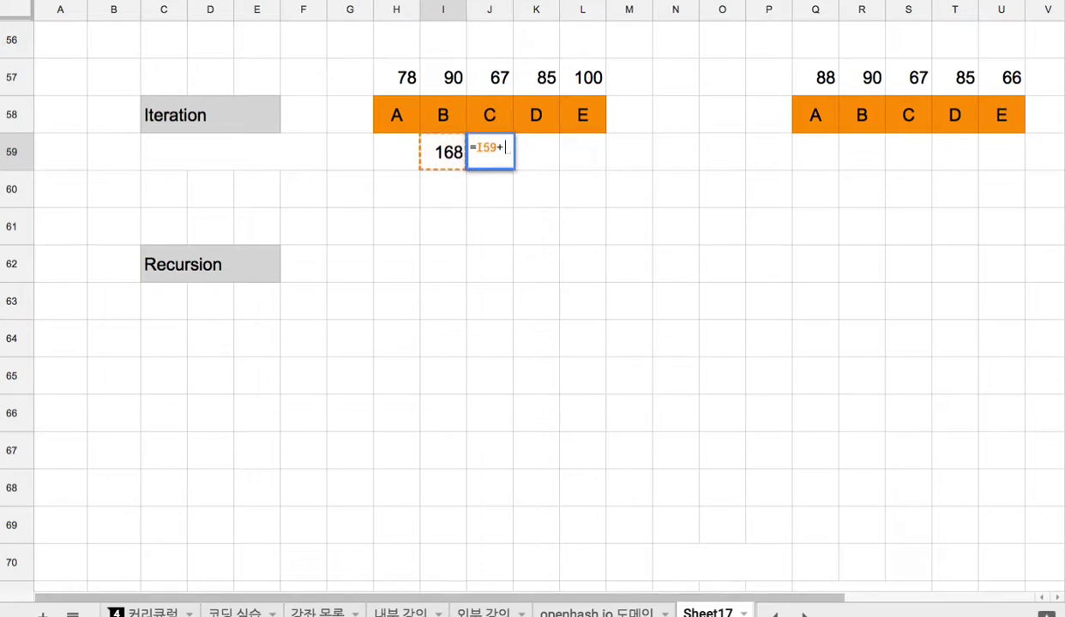
click(493, 81)
key(Return)
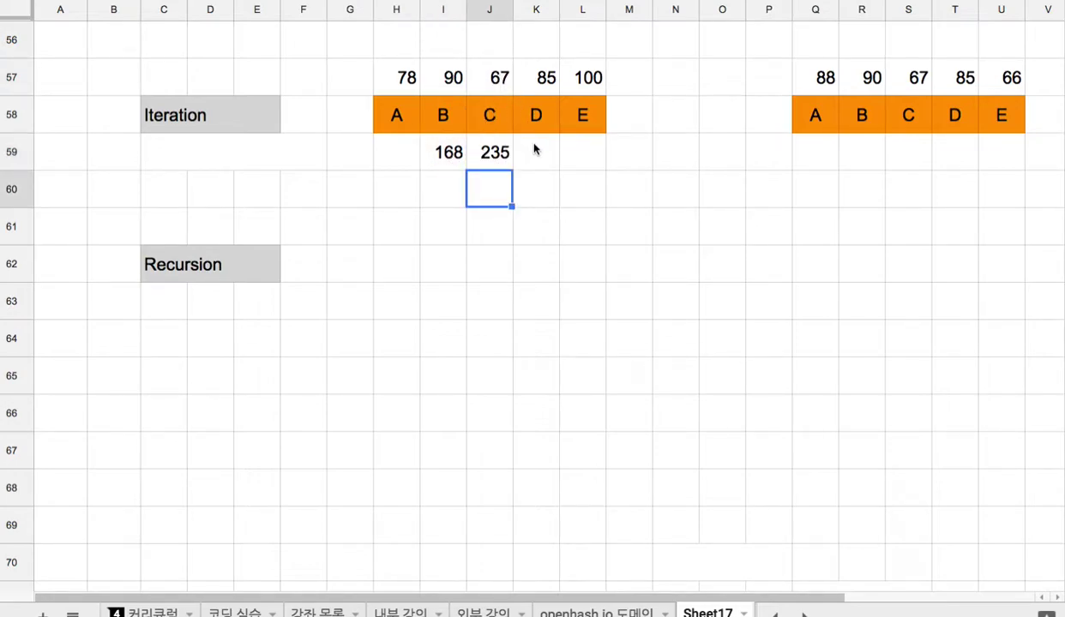
- Extend the running-total formula from J59 across to L59 to include items D and E
click(506, 159)
drag(511, 169, 591, 180)
click(582, 159)
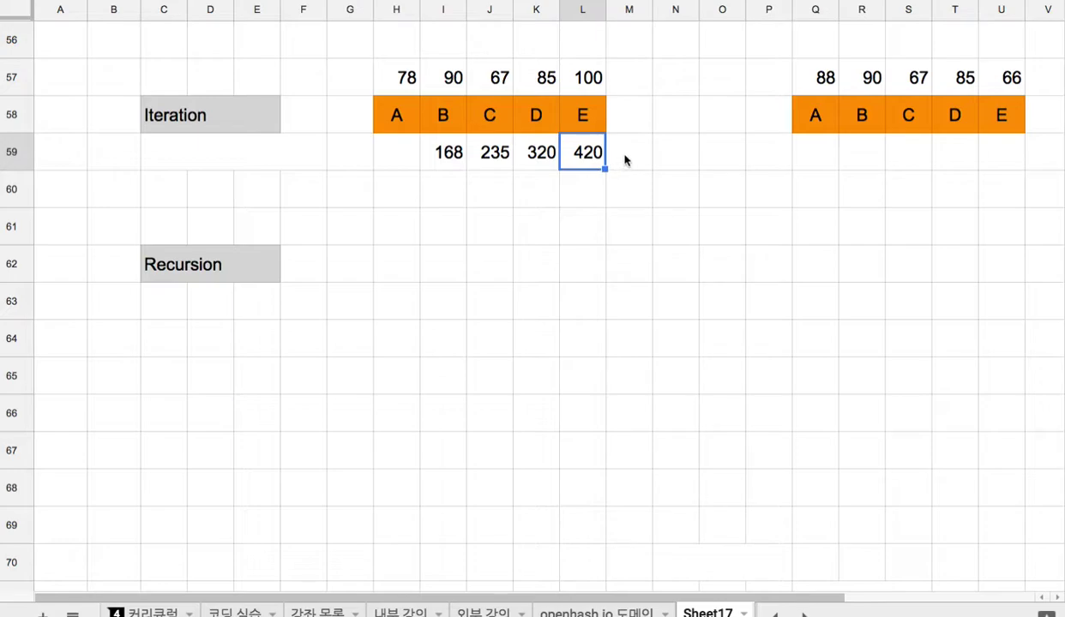
- Enter =L59/5 in M59 to compute the first group's average score
click(625, 159)
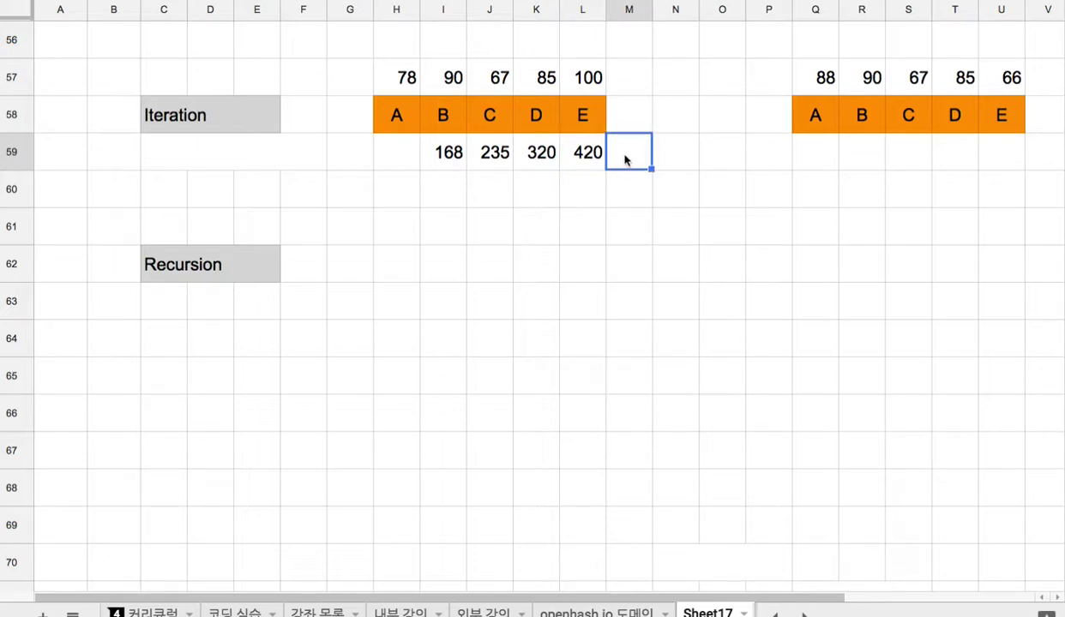
text(=)
click(581, 156)
text(/5)
key(Return)
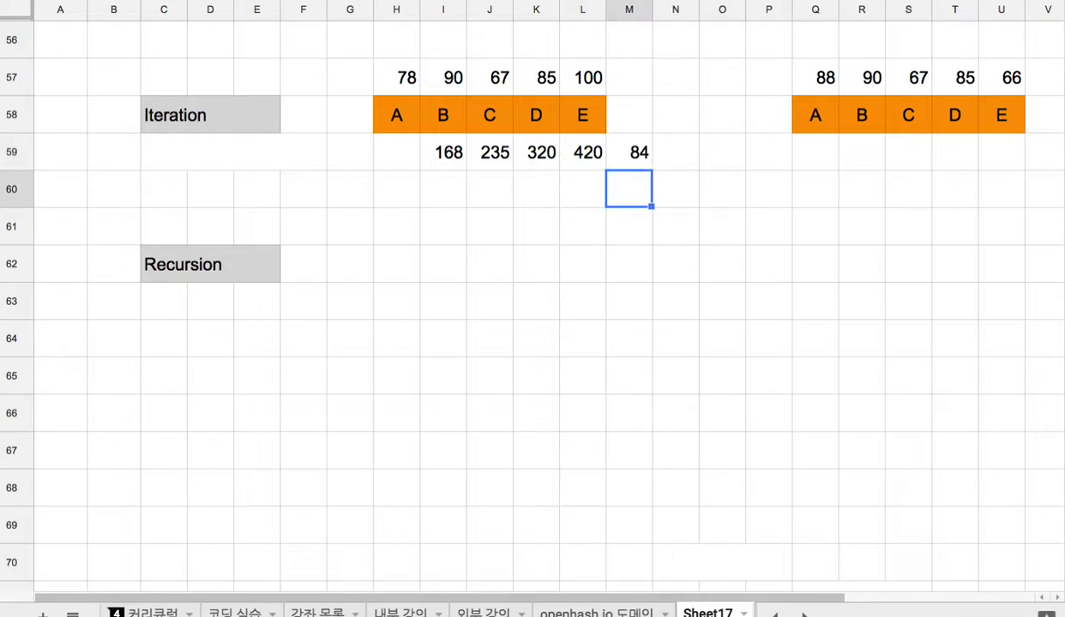
click(643, 157)
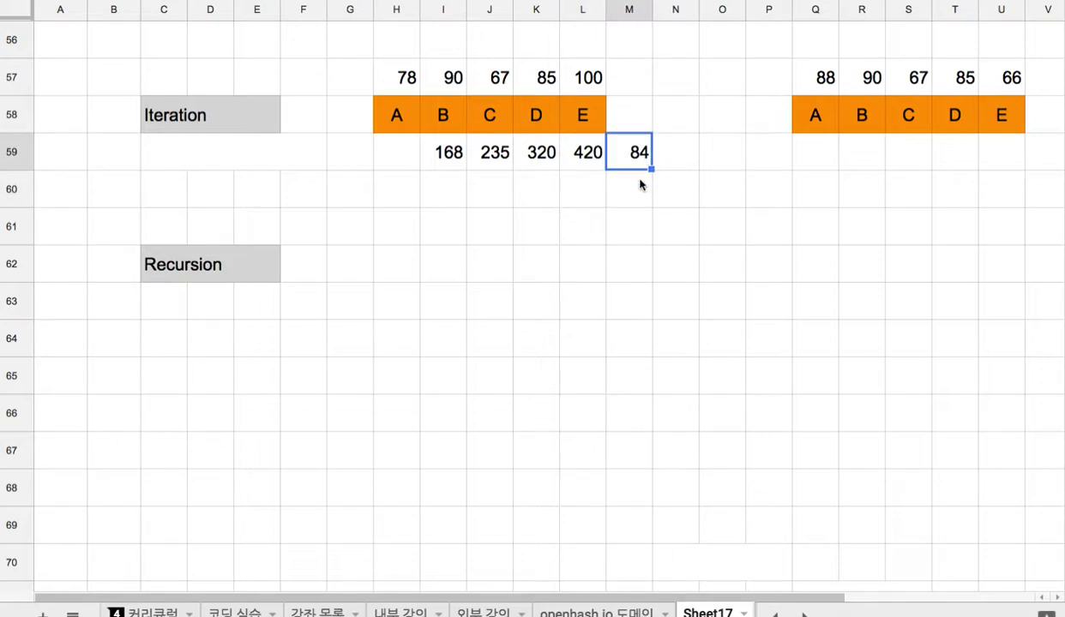
- Copy the running totals and average in I59:M59 to the second group, starting at R59
drag(818, 79, 943, 95)
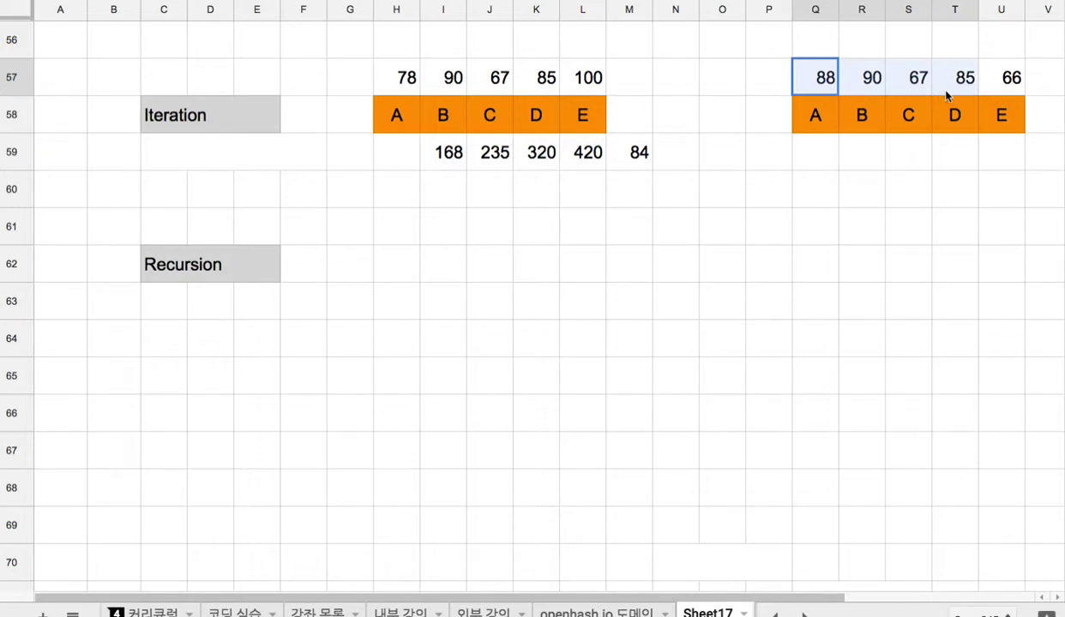
click(645, 154)
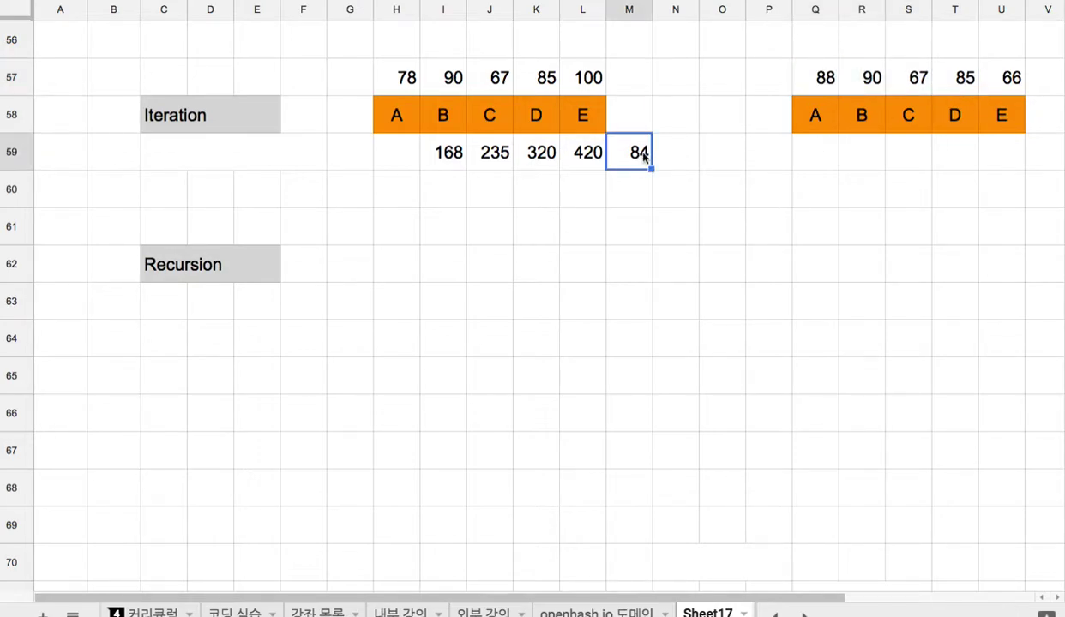
drag(442, 162, 637, 155)
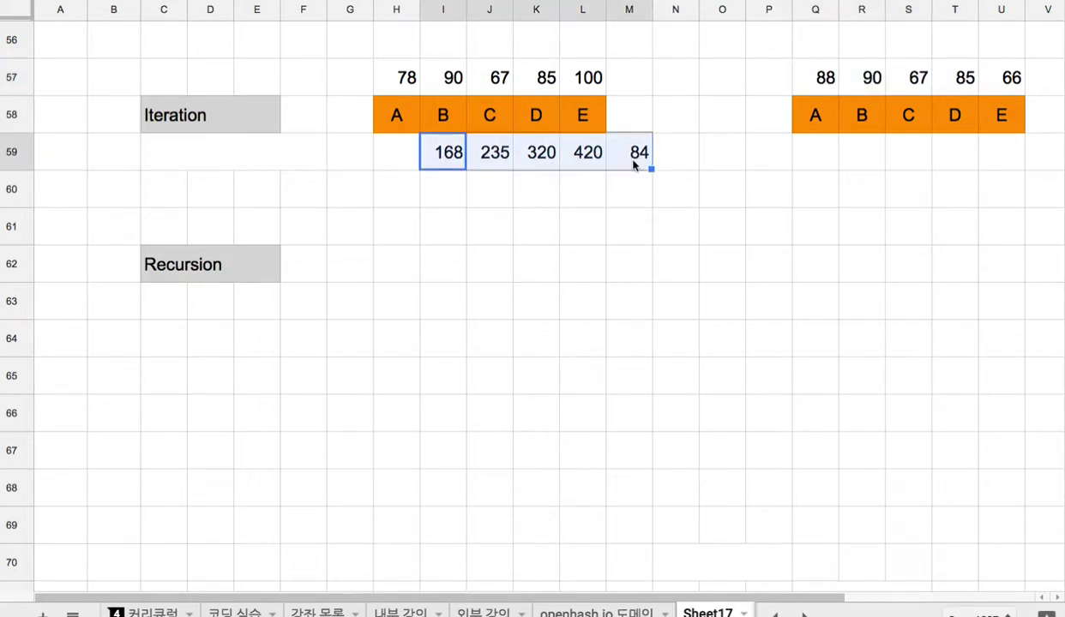
key(ctrl+c)
click(862, 153)
key(ctrl+v)
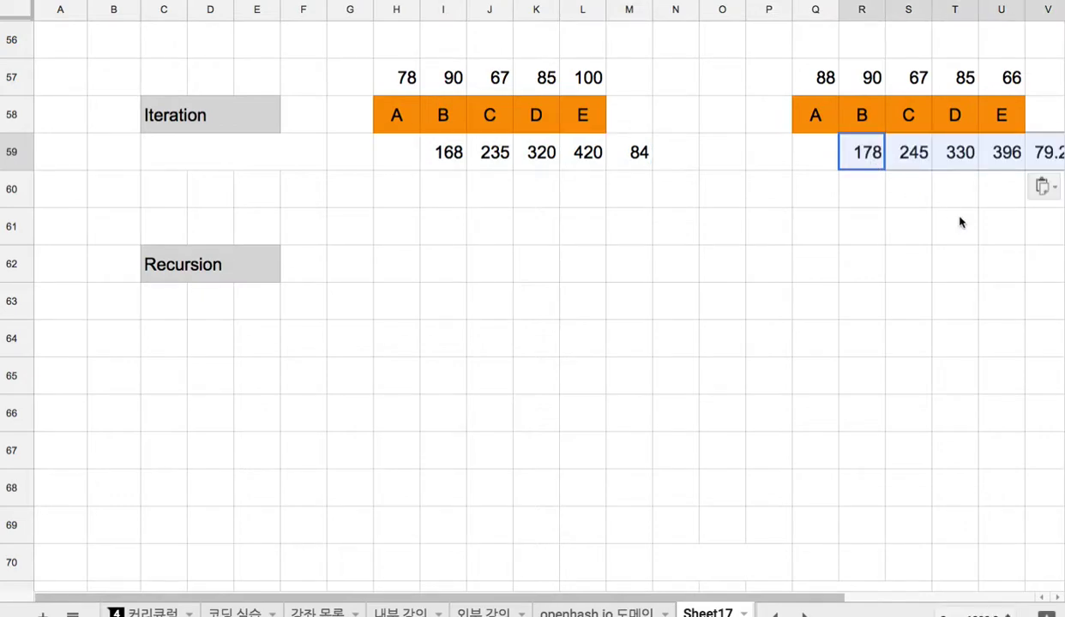
scroll(983, 188, right, 1)
click(986, 166)
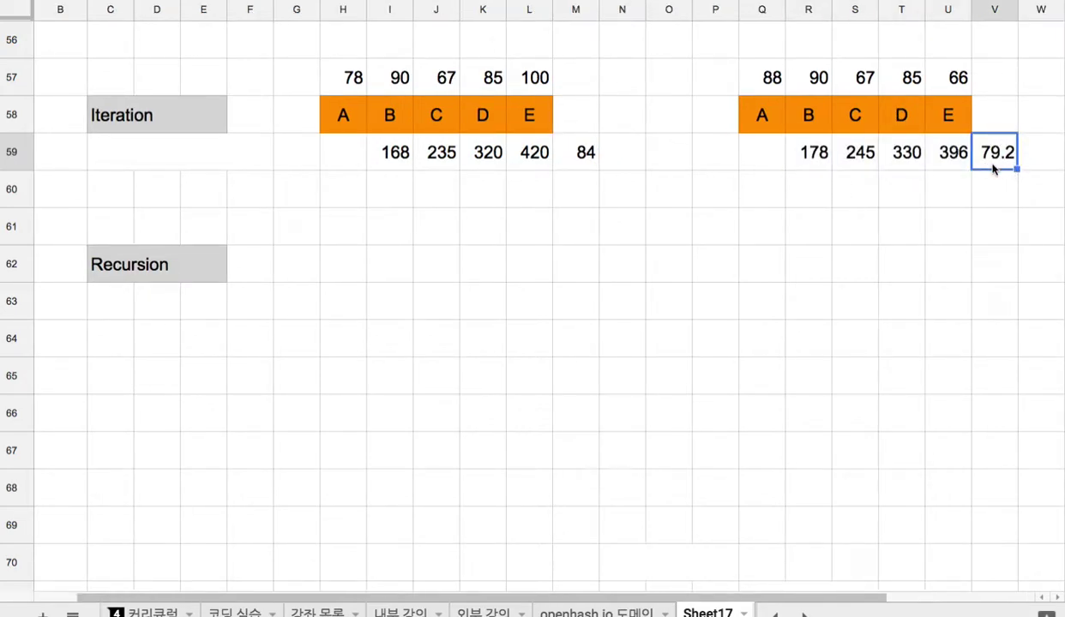
scroll(993, 169, left, 1)
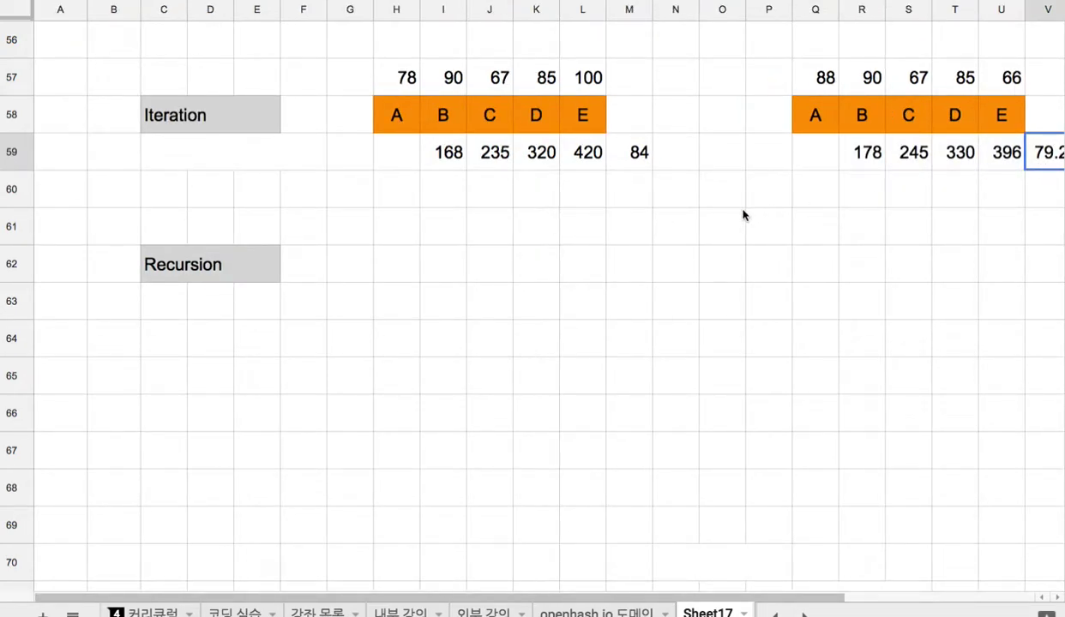
- Trace how the first group's scores for A, B and C accumulate into the running totals in I59 and J59
click(407, 79)
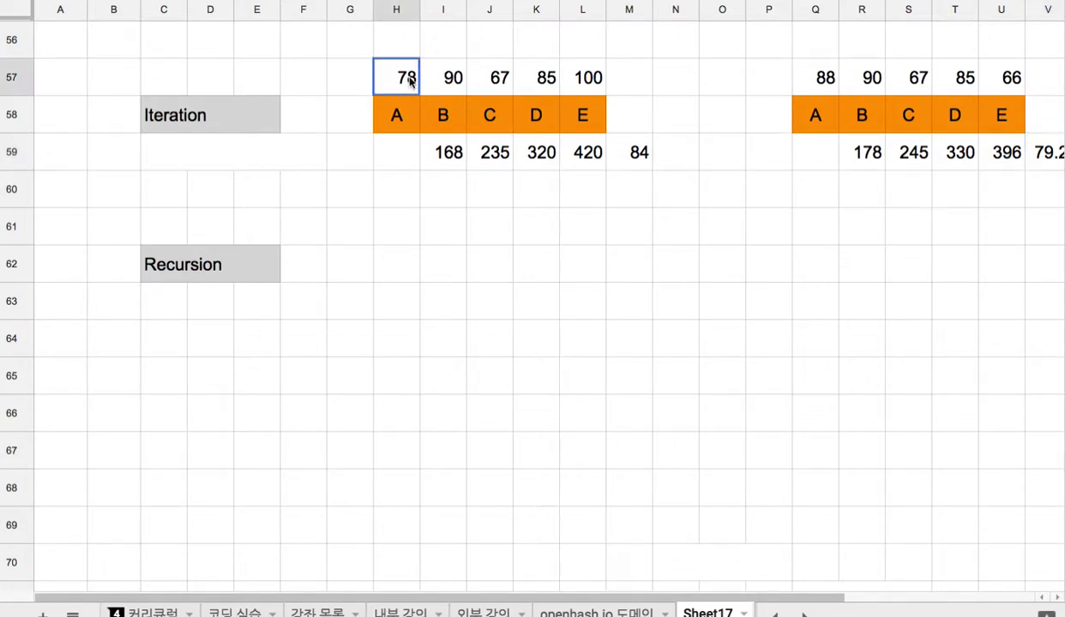
click(262, 158)
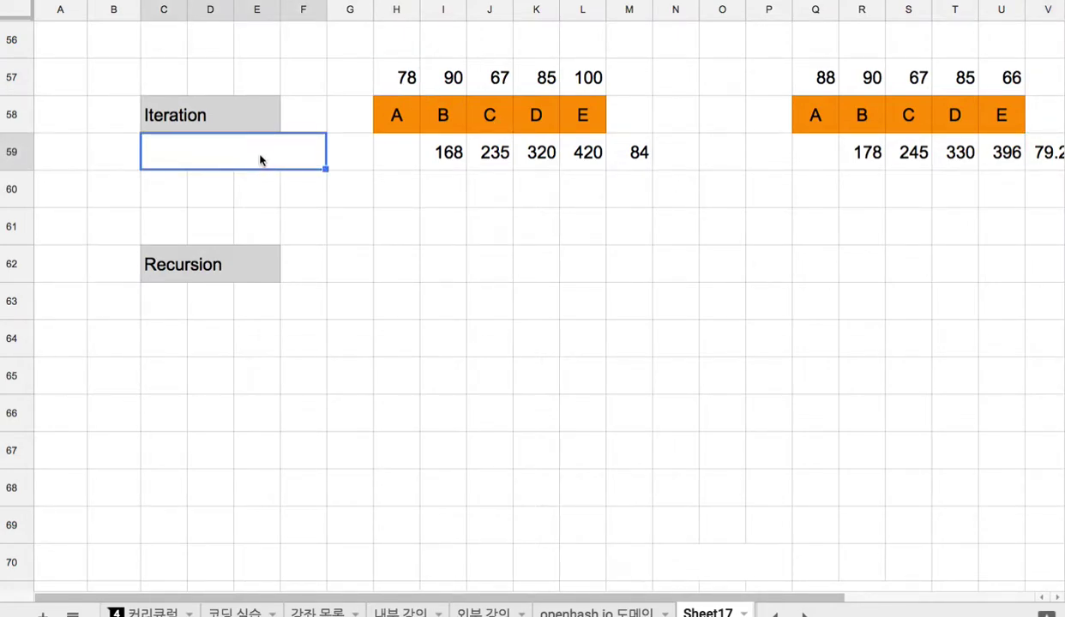
click(400, 123)
click(253, 158)
click(392, 119)
click(439, 123)
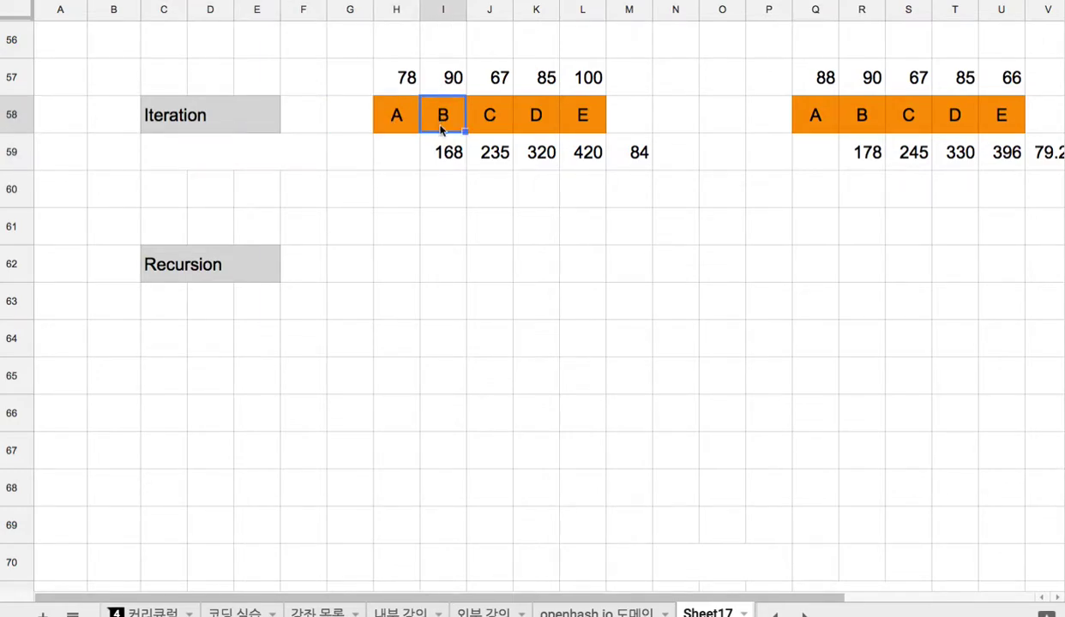
click(418, 84)
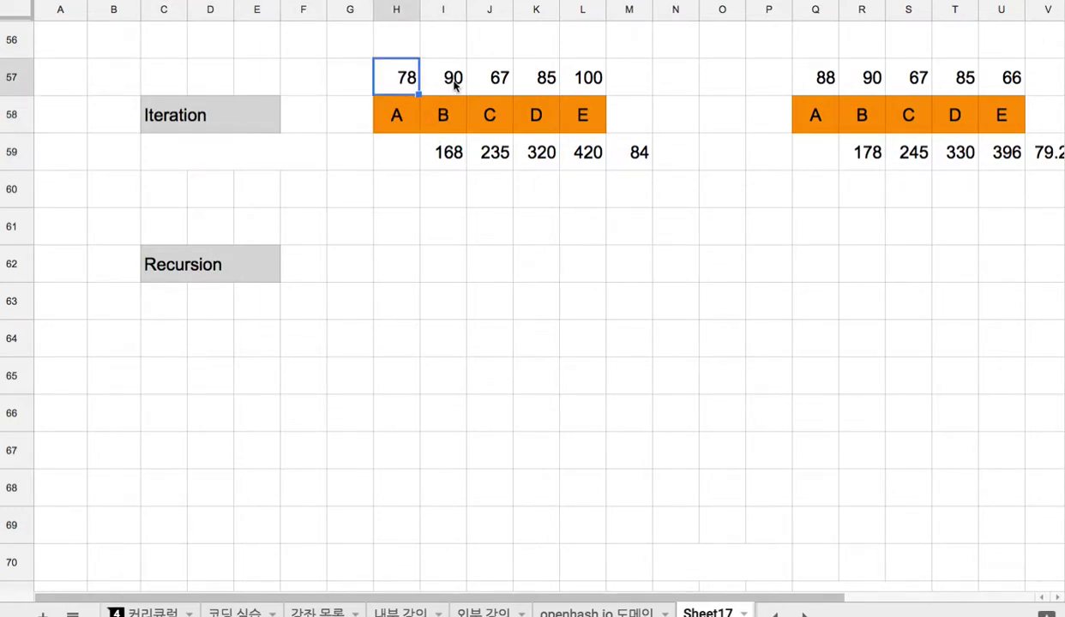
click(457, 83)
click(446, 152)
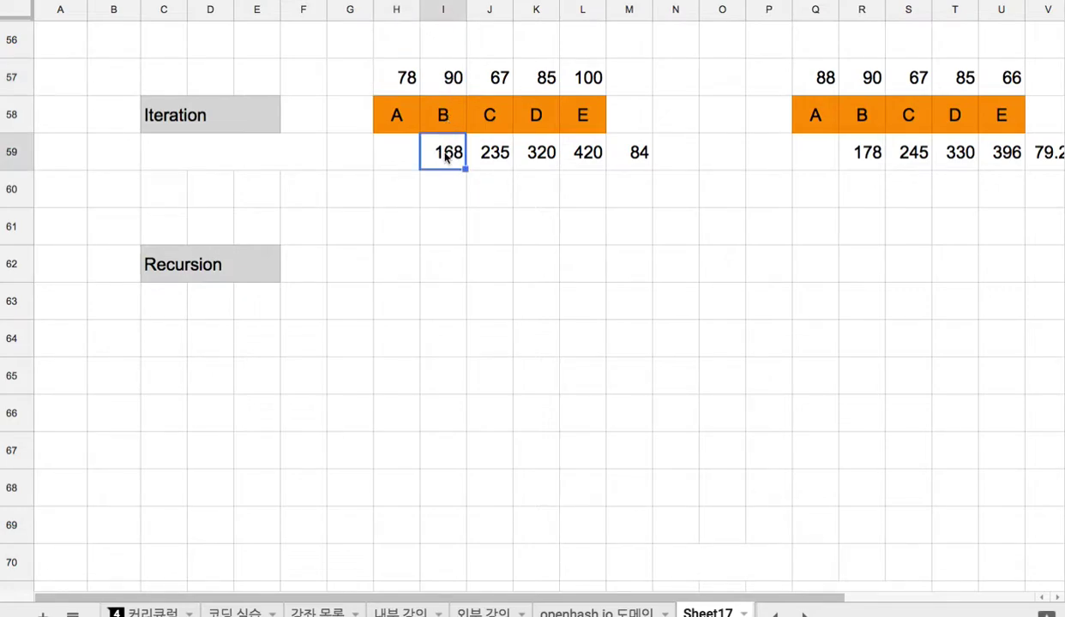
click(486, 122)
click(453, 152)
click(501, 83)
click(502, 154)
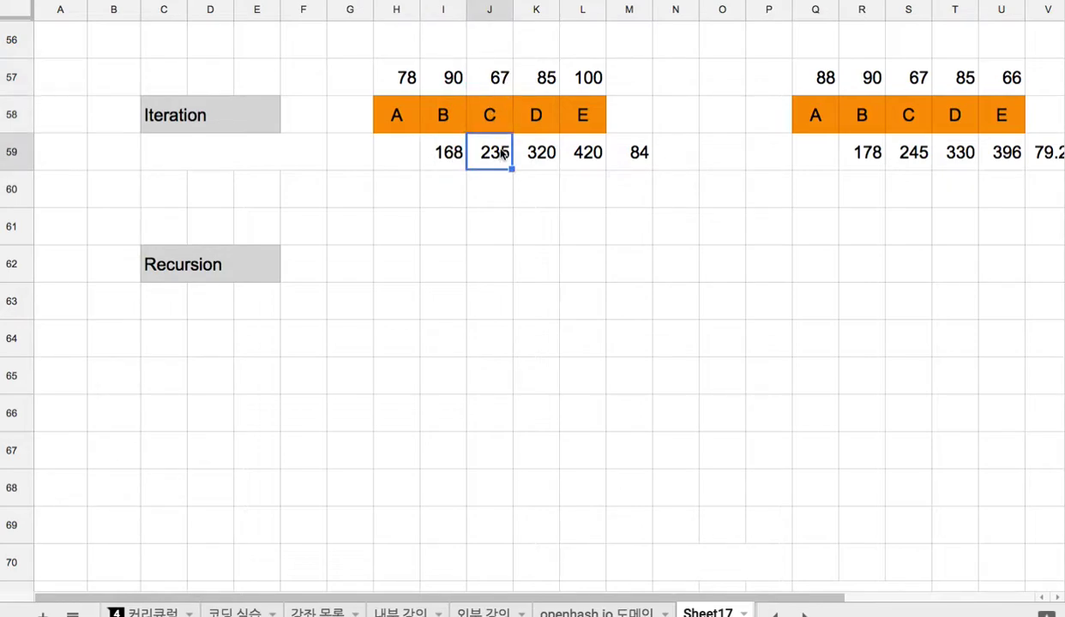
- Trace how the scores of D and E are added to the previous totals to give K59 and L59
click(540, 120)
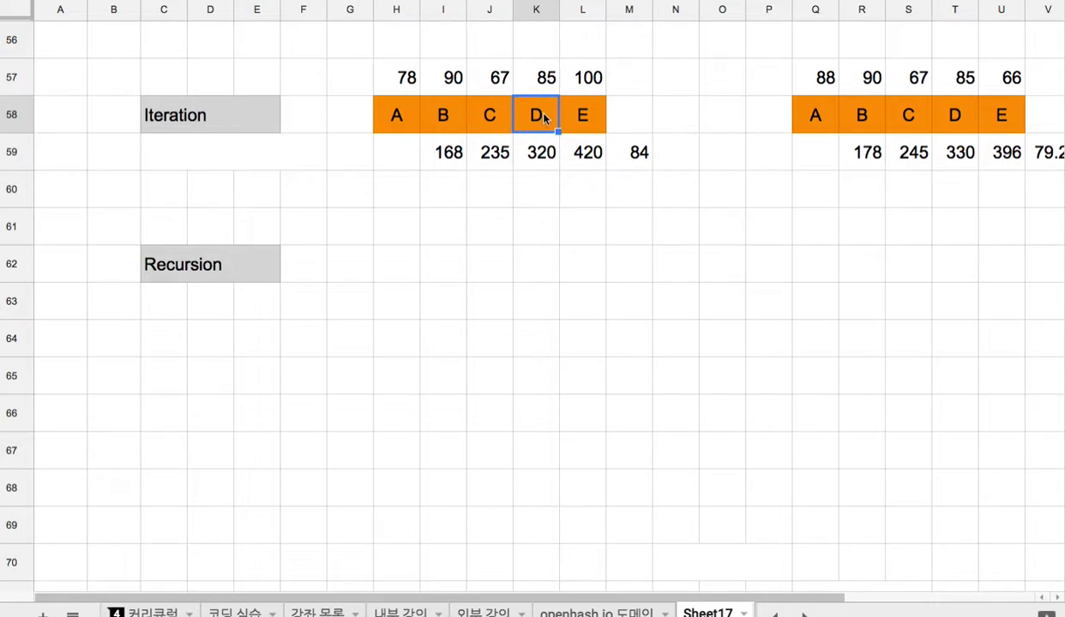
click(489, 154)
click(546, 84)
click(545, 158)
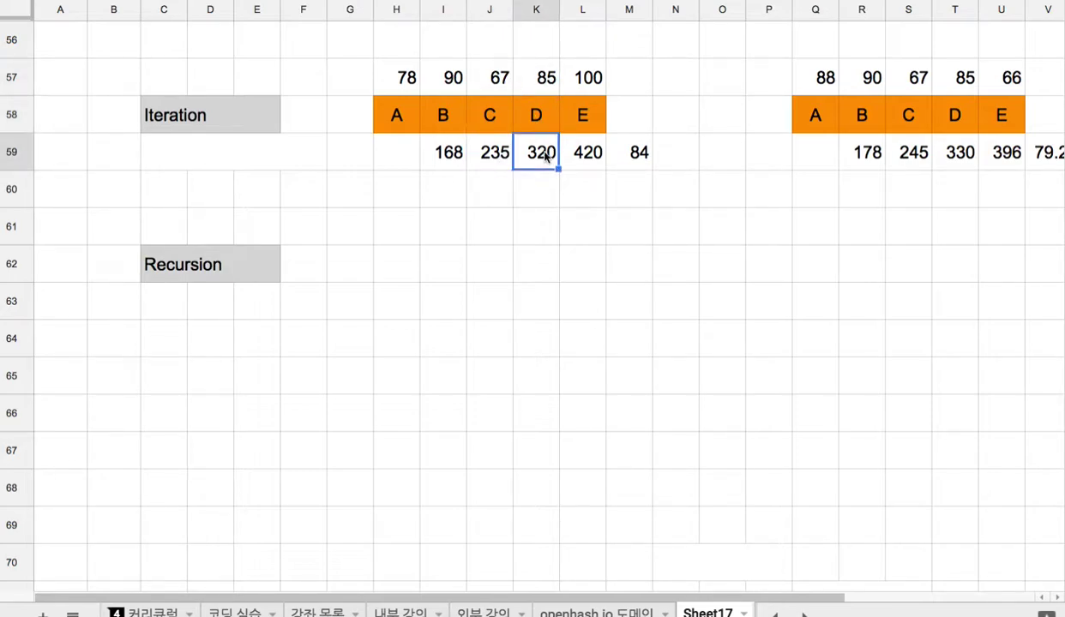
click(583, 122)
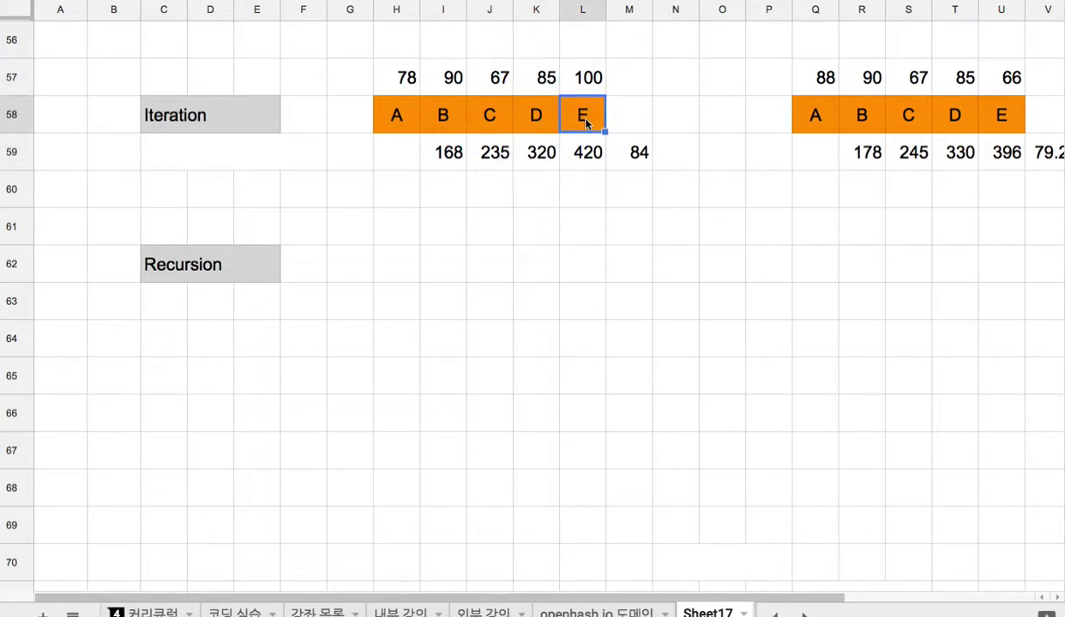
click(540, 154)
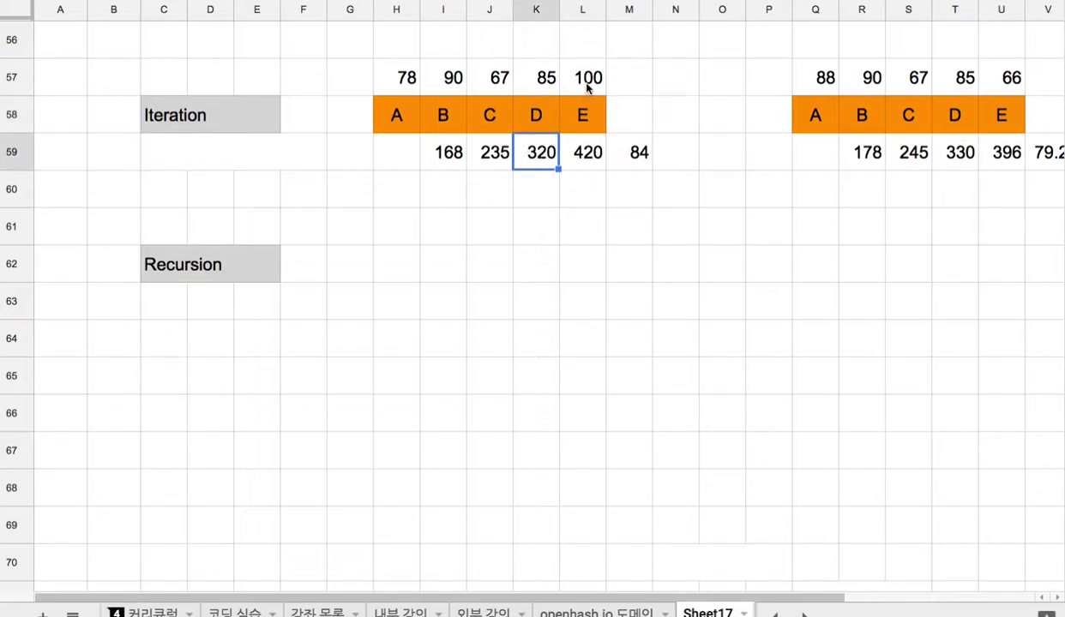
click(588, 84)
click(574, 150)
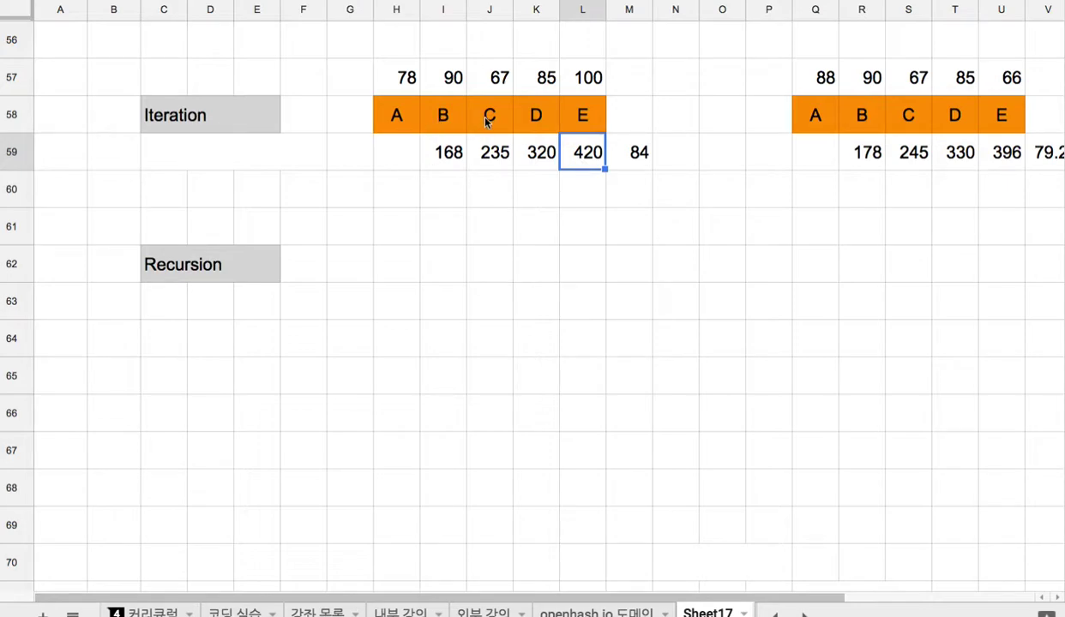
- Enter the note "Just 1 command" in C59 under the Iteration label
click(290, 162)
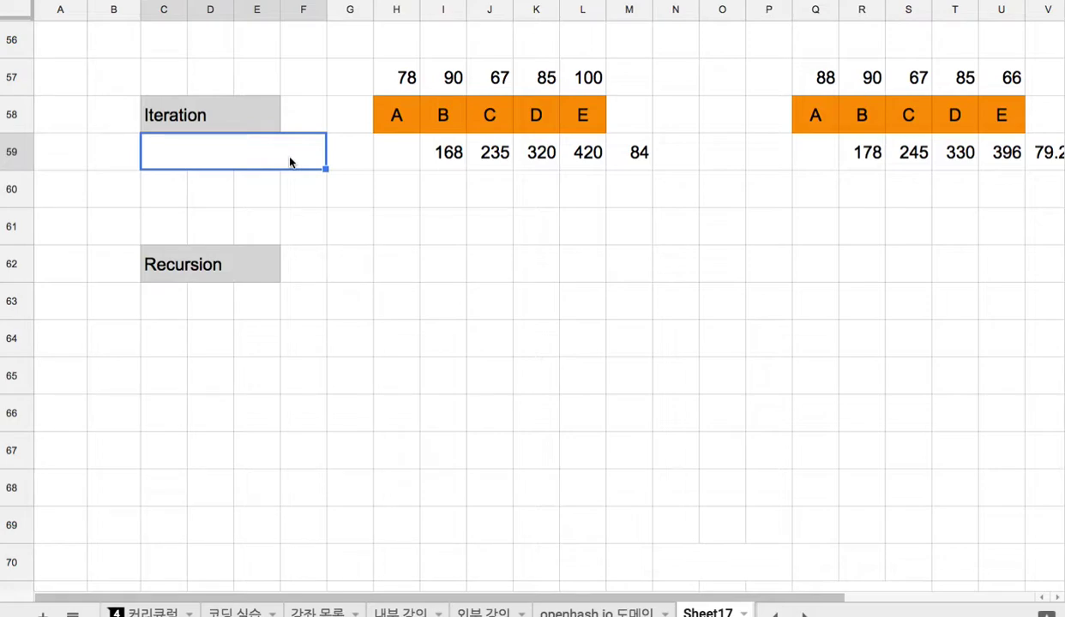
text(Just o)
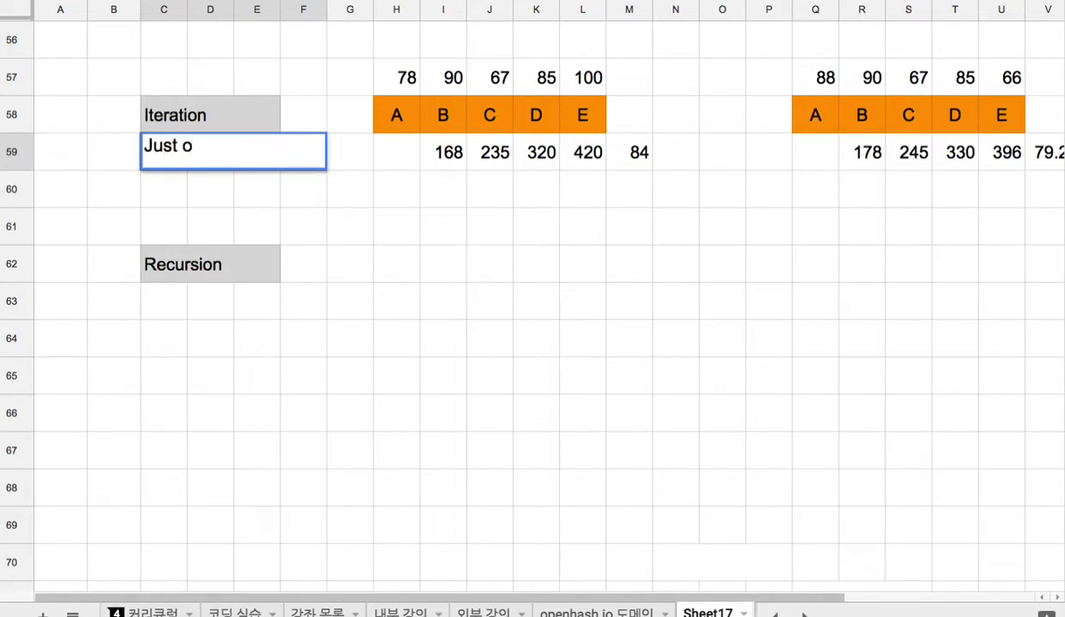
key(BackSpace)
text(1 command)
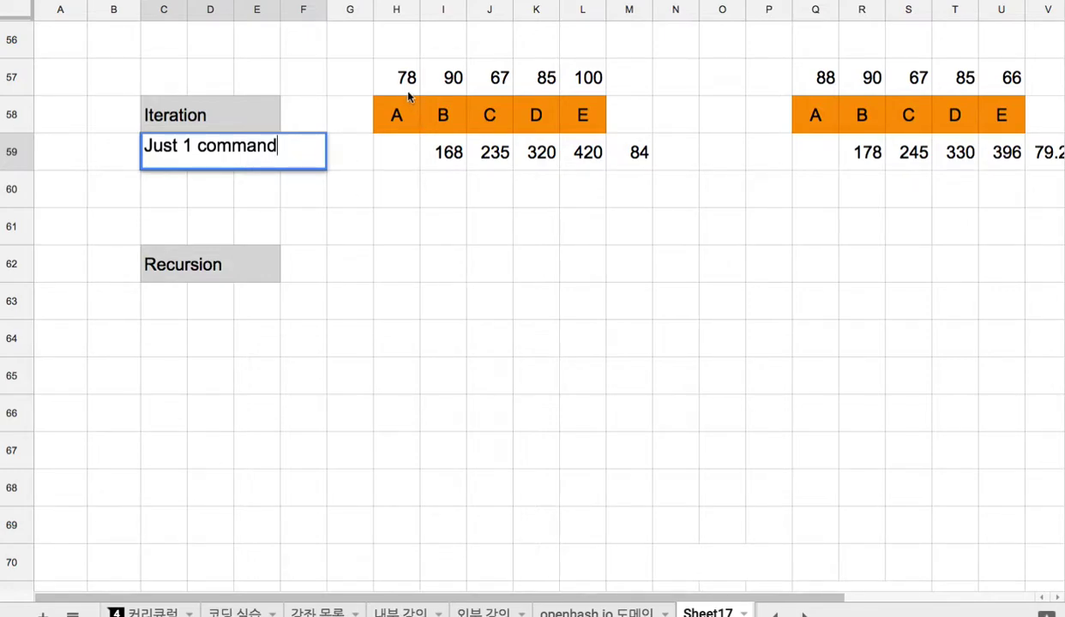
- Copy the first group's scores and letters in H57:L58 to H61, beside the Recursion label
drag(403, 76, 549, 110)
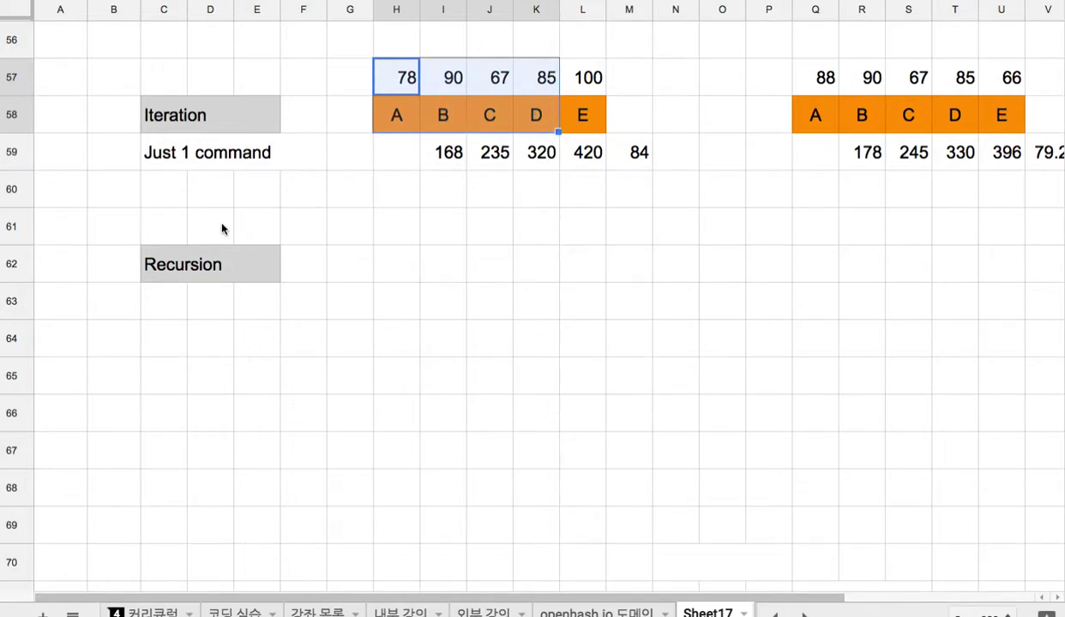
shift+click(592, 126)
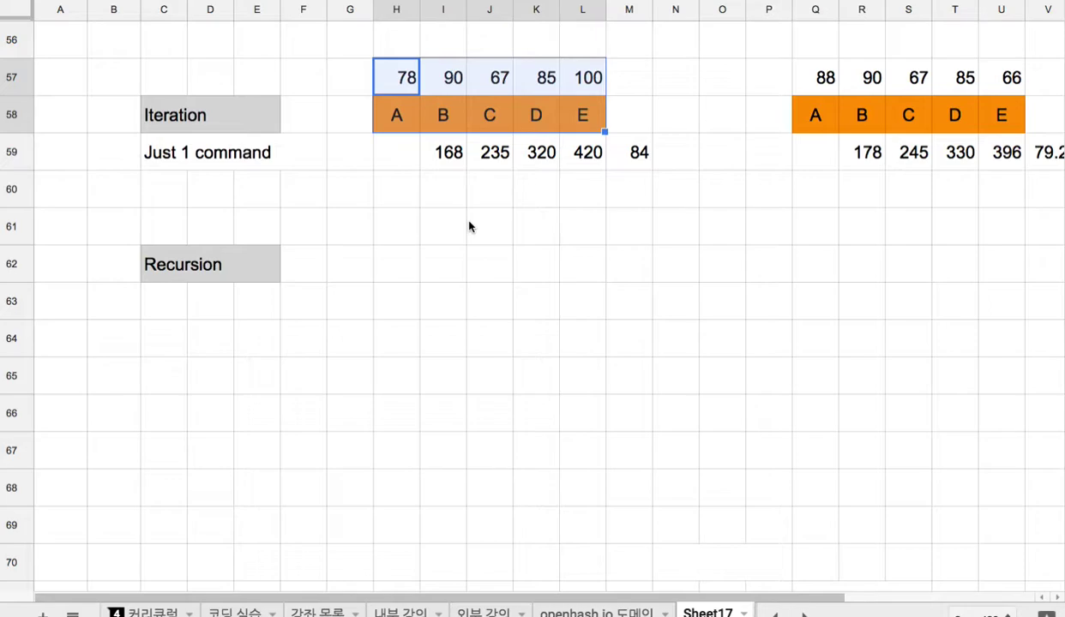
key(ctrl+c)
click(406, 228)
key(ctrl+v)
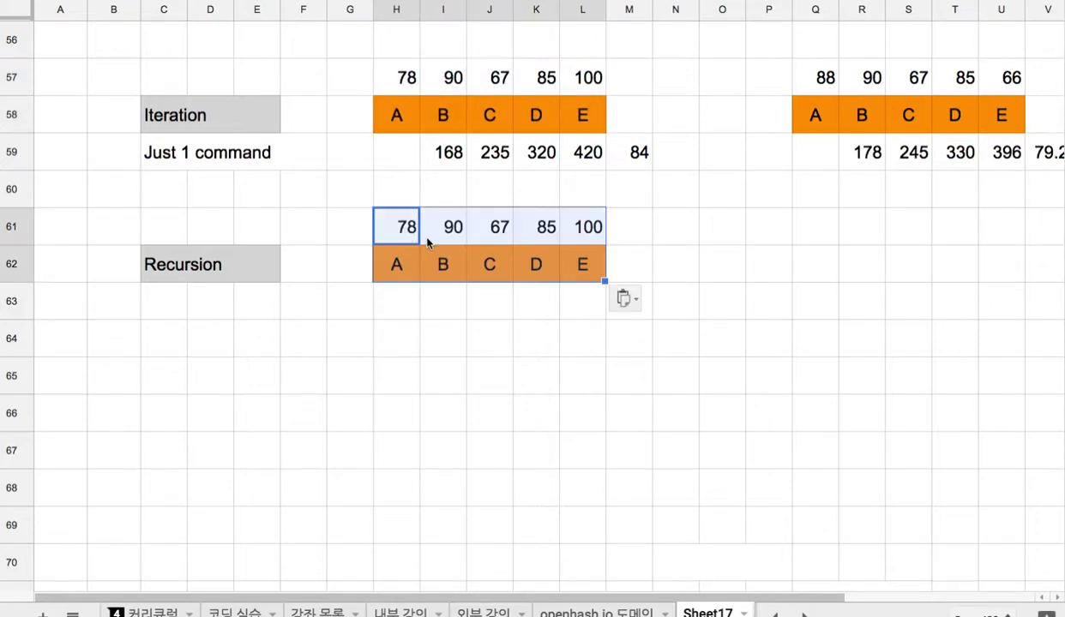
- Walk through the Recursion group from A to E, contrasting A with the remaining members B to E
click(258, 271)
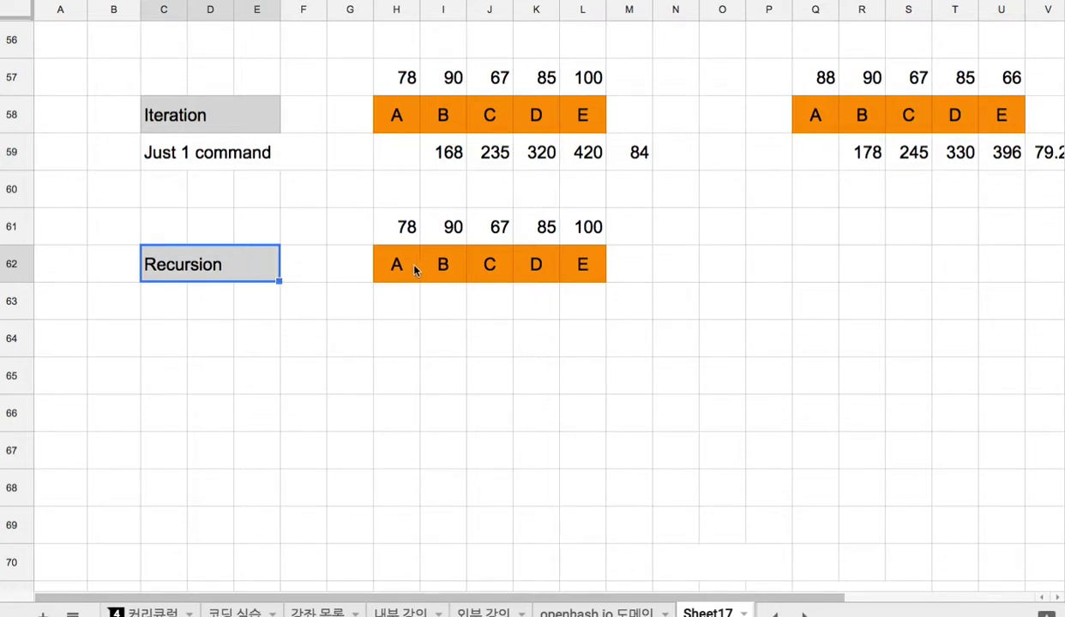
click(391, 270)
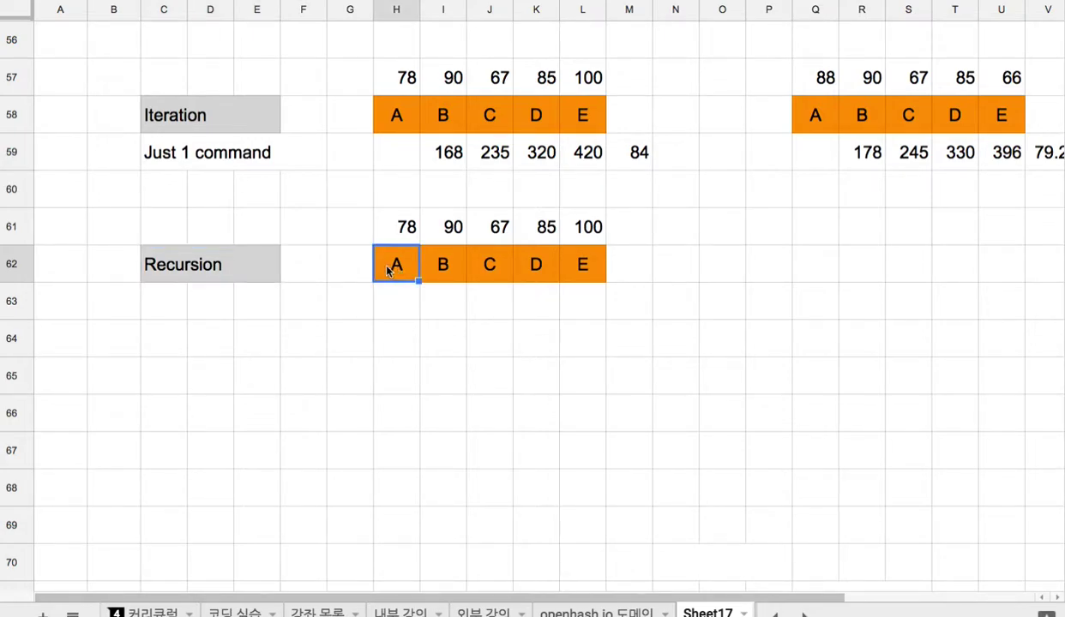
drag(443, 266, 578, 269)
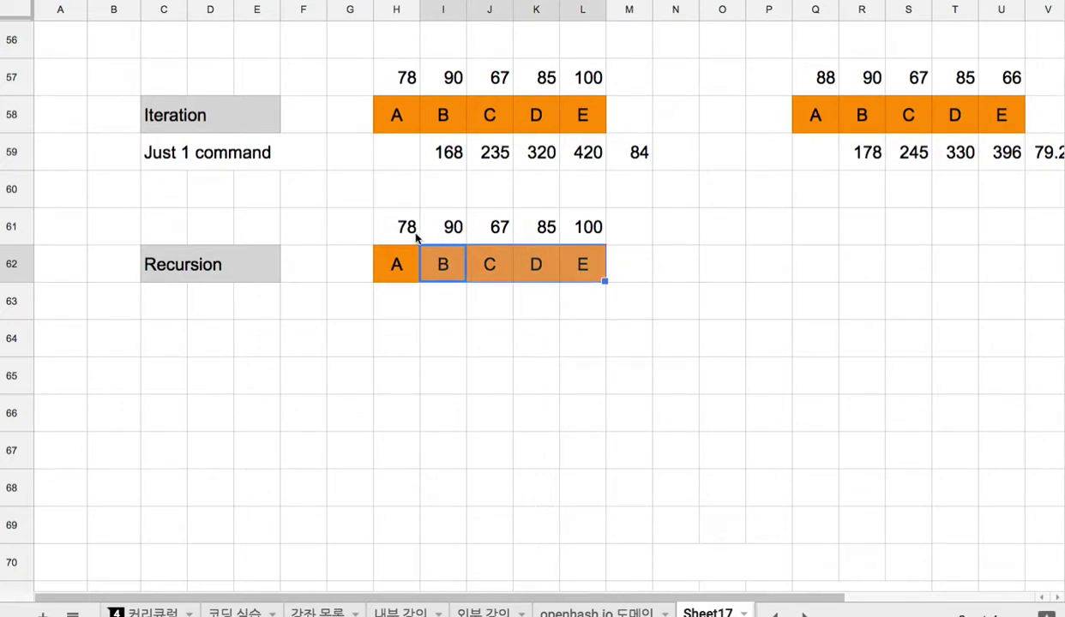
click(404, 262)
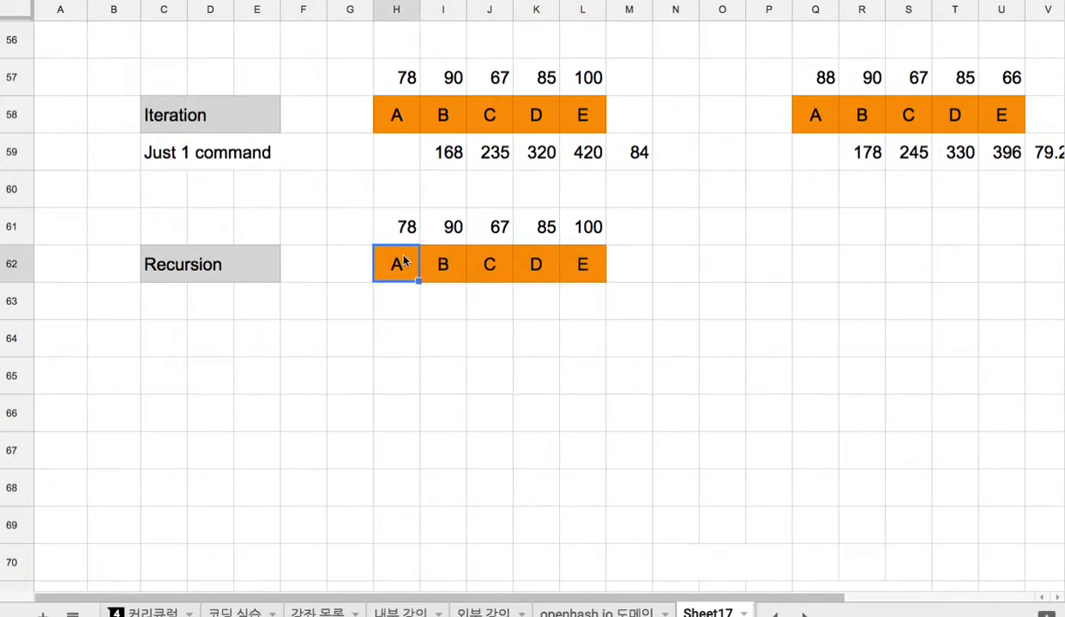
click(444, 268)
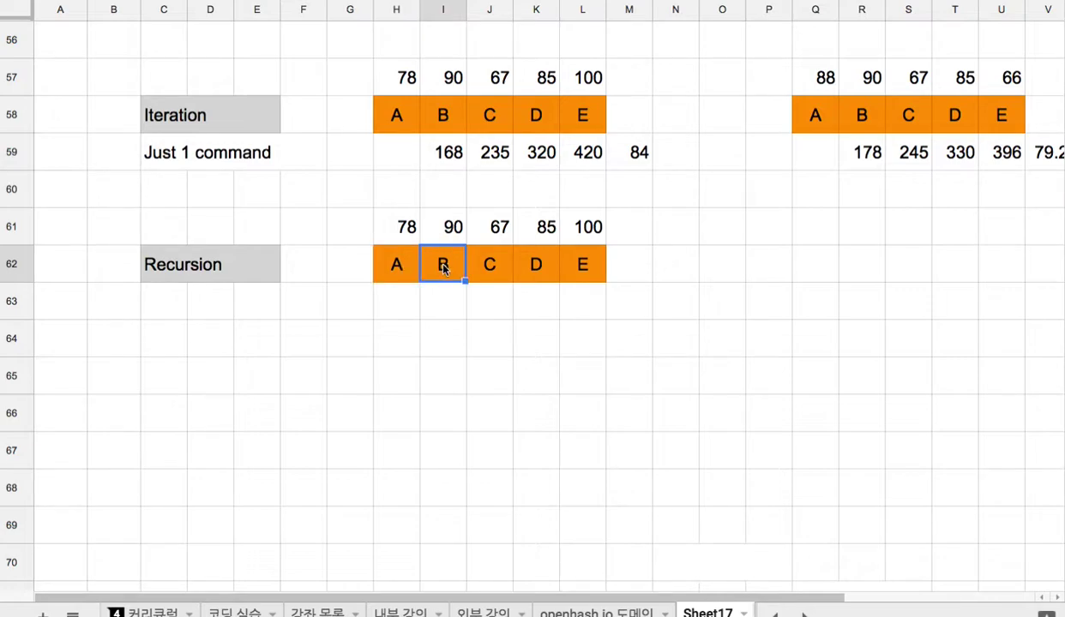
click(504, 271)
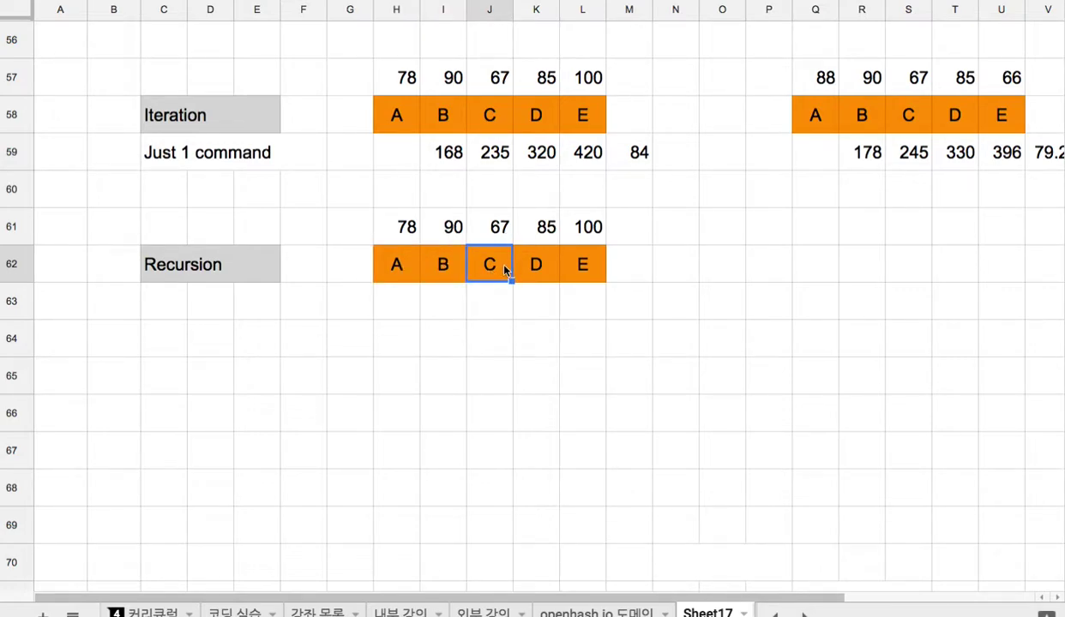
click(533, 264)
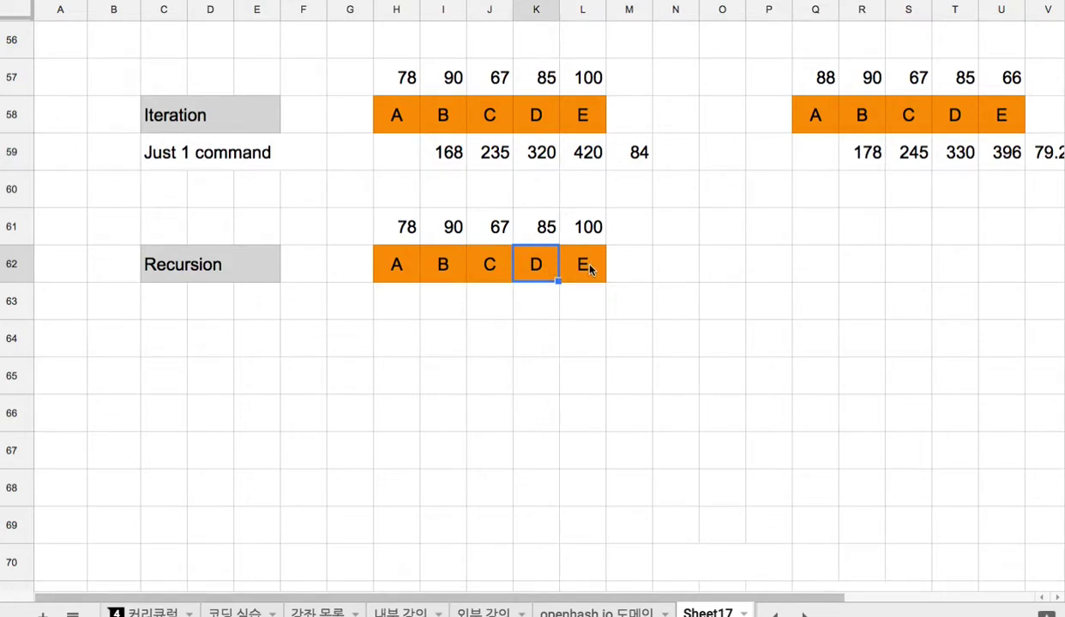
click(582, 268)
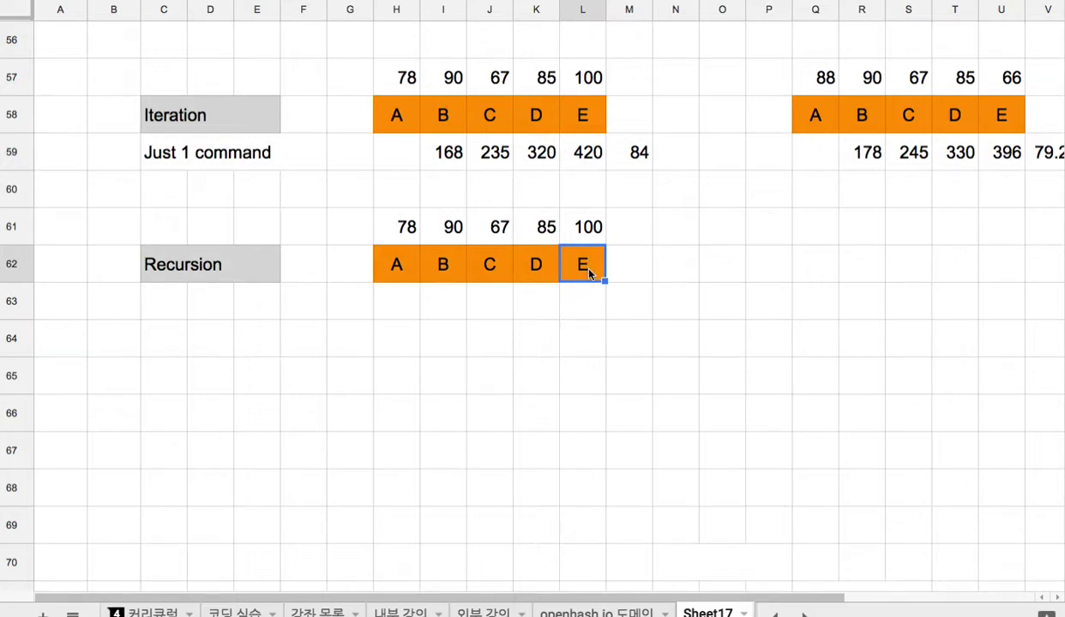
- Trace the Recursion group back from D through C and B to A, relating C to D and E
click(529, 257)
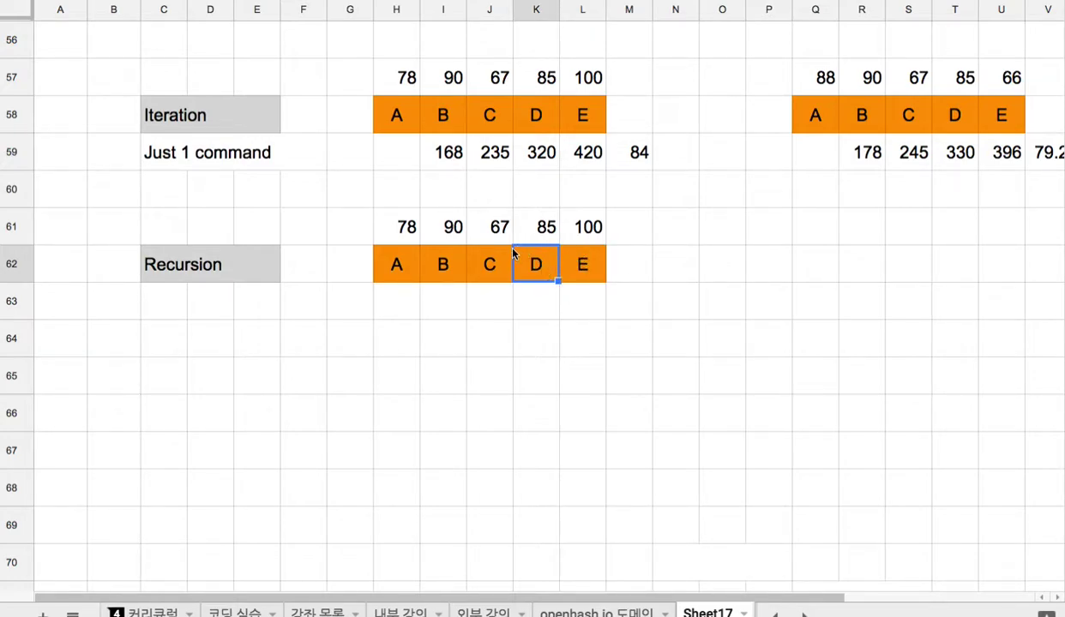
click(488, 263)
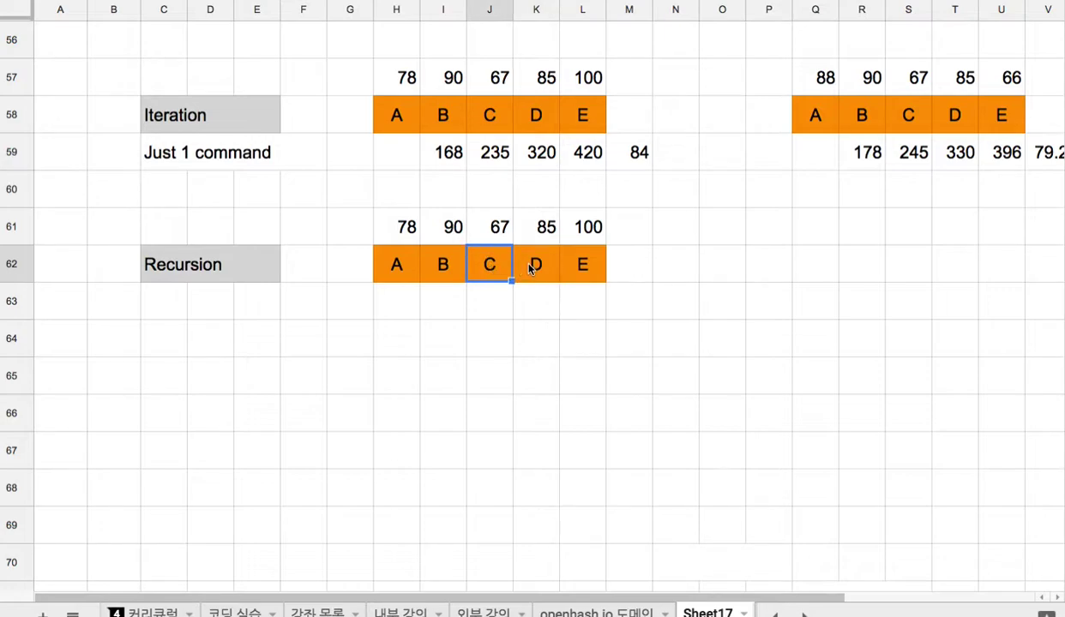
drag(533, 265, 583, 271)
click(486, 239)
click(478, 255)
click(443, 266)
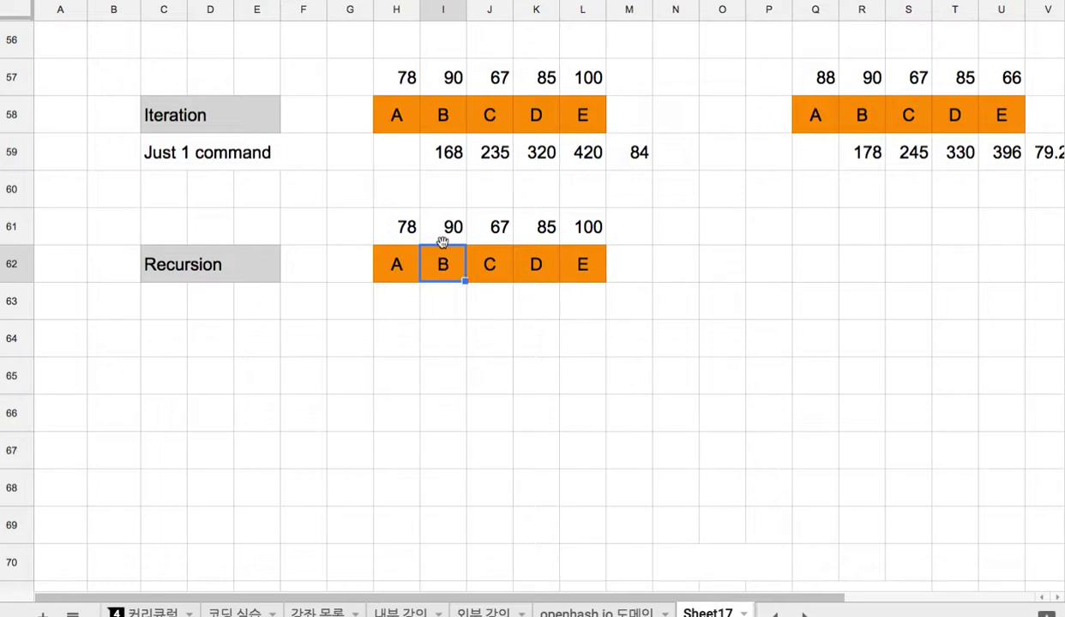
click(396, 264)
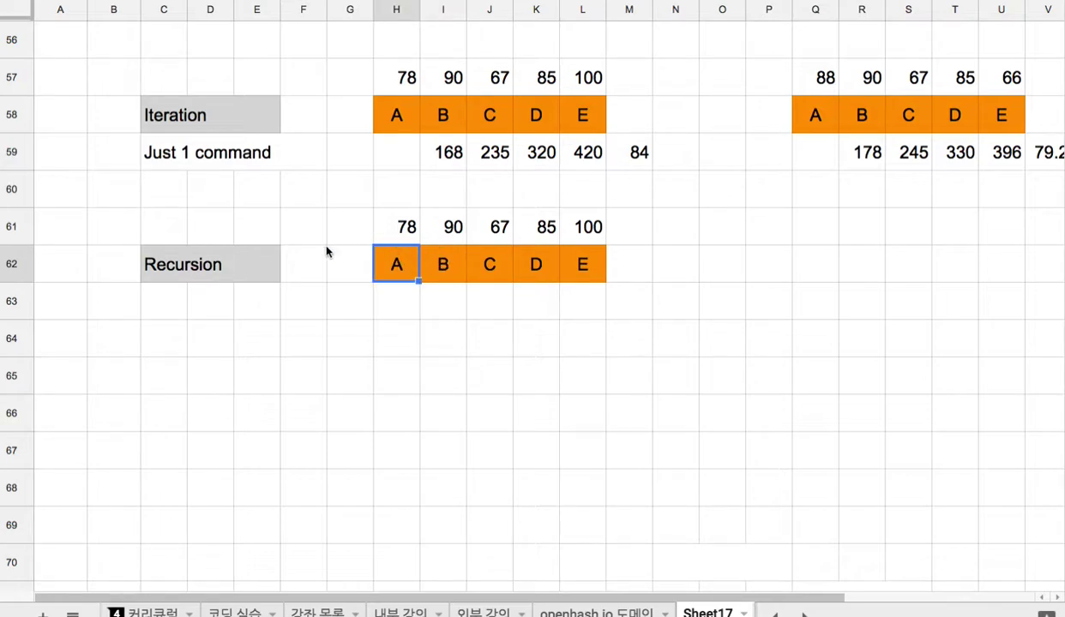
- Compare the Iteration list, handled as a whole, with the Recursion list, handled member by member from A
click(304, 253)
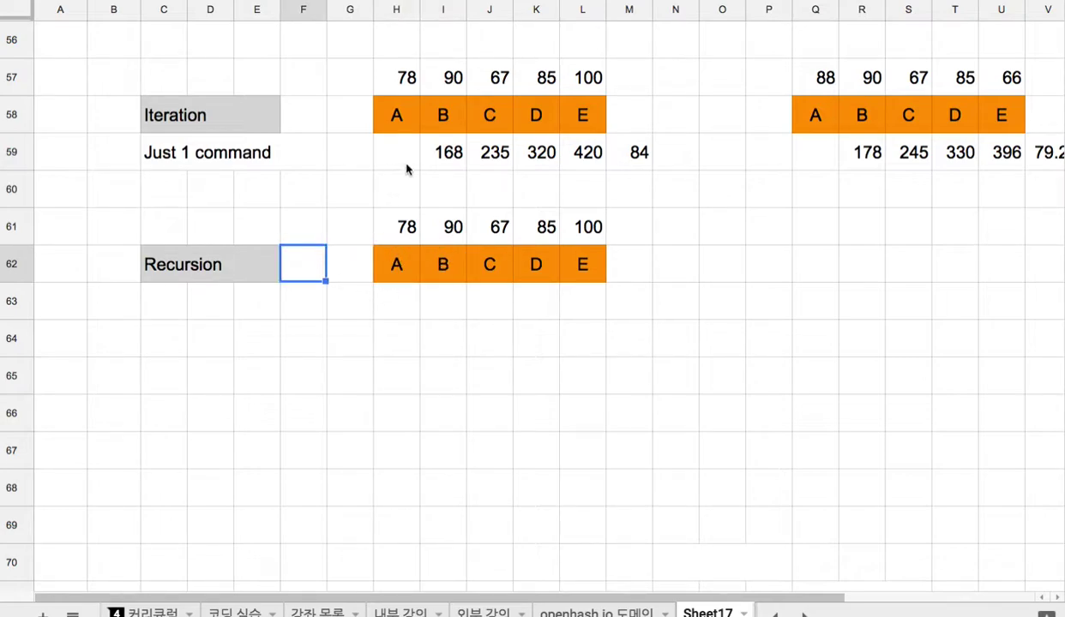
drag(404, 179, 566, 180)
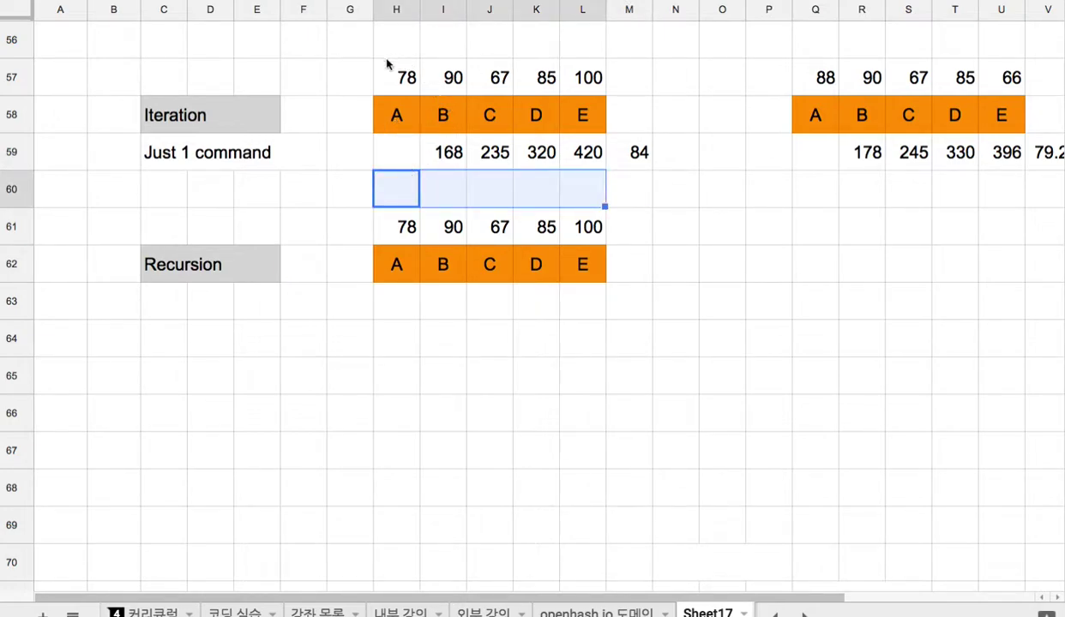
click(305, 118)
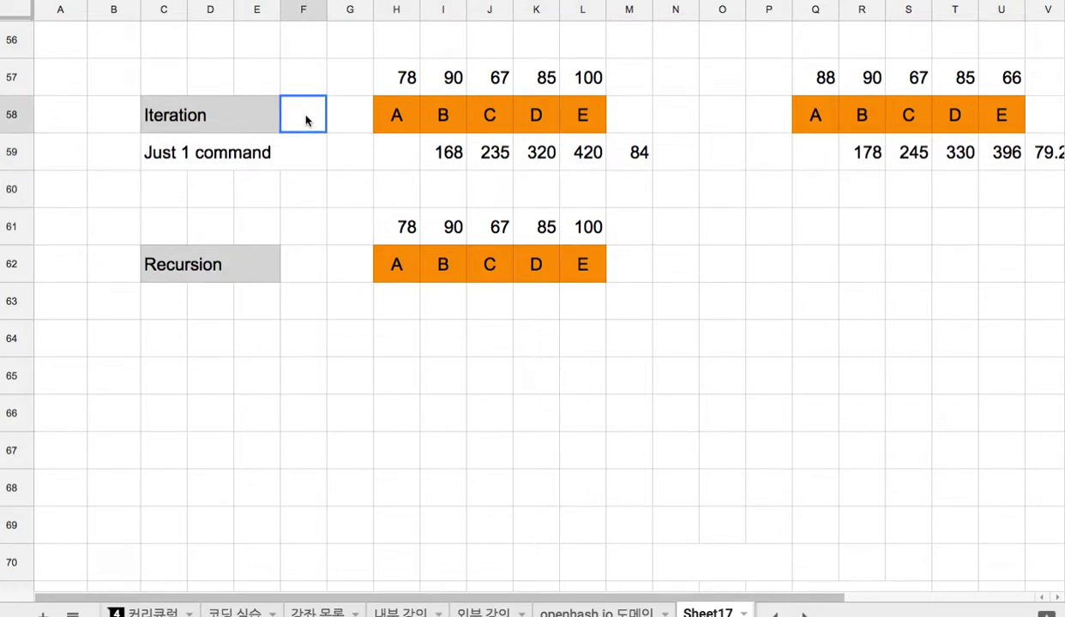
drag(392, 115, 619, 119)
click(216, 271)
drag(396, 264, 383, 314)
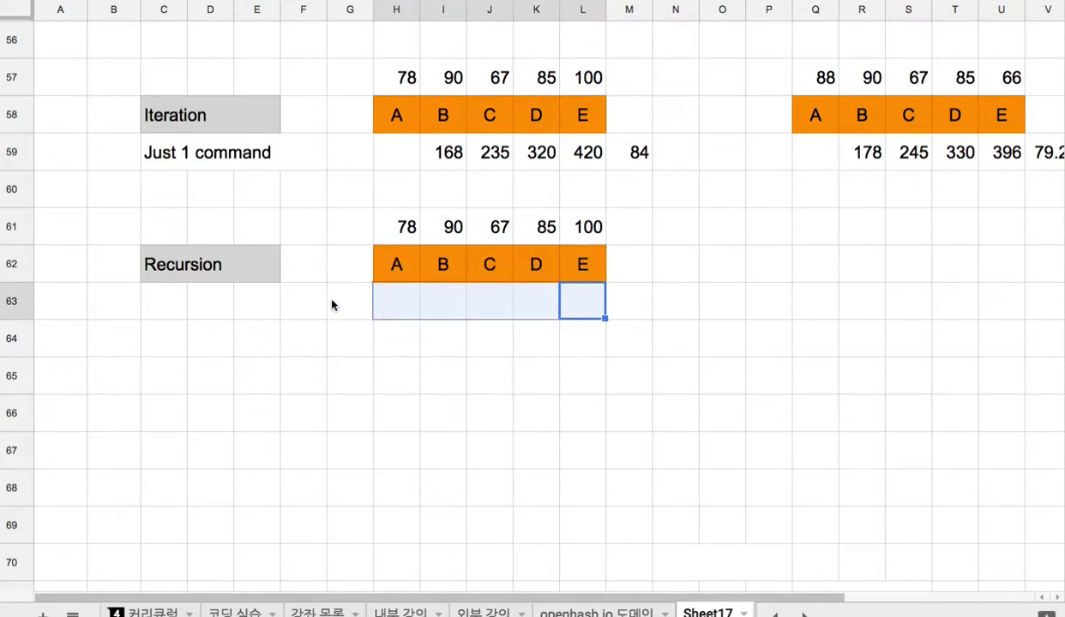
click(418, 273)
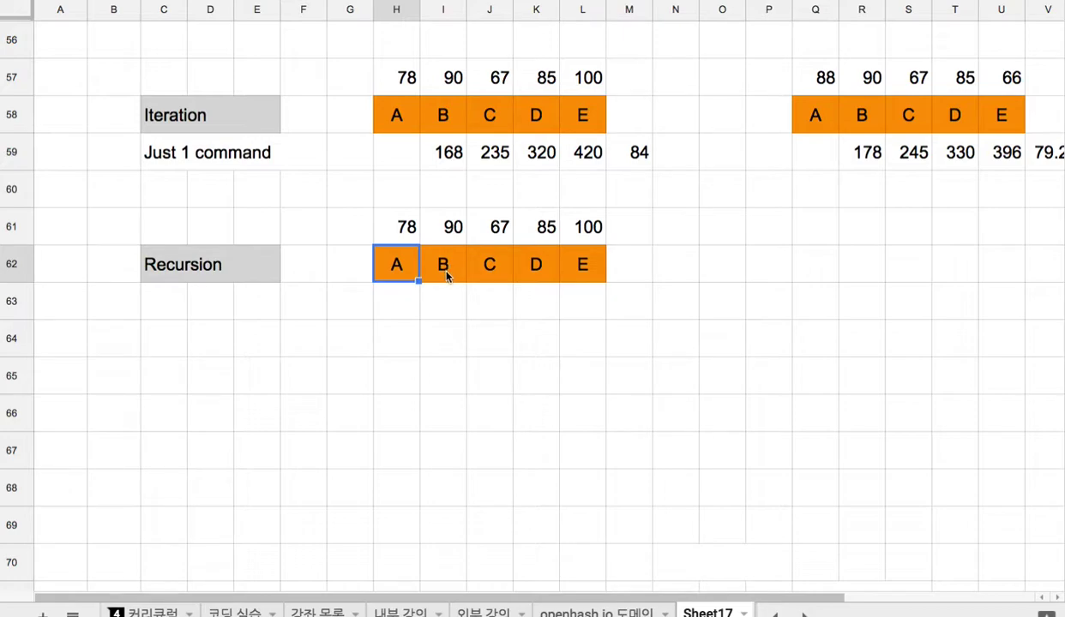
key(Right)
key(Right)
key(Right)
key(Right)
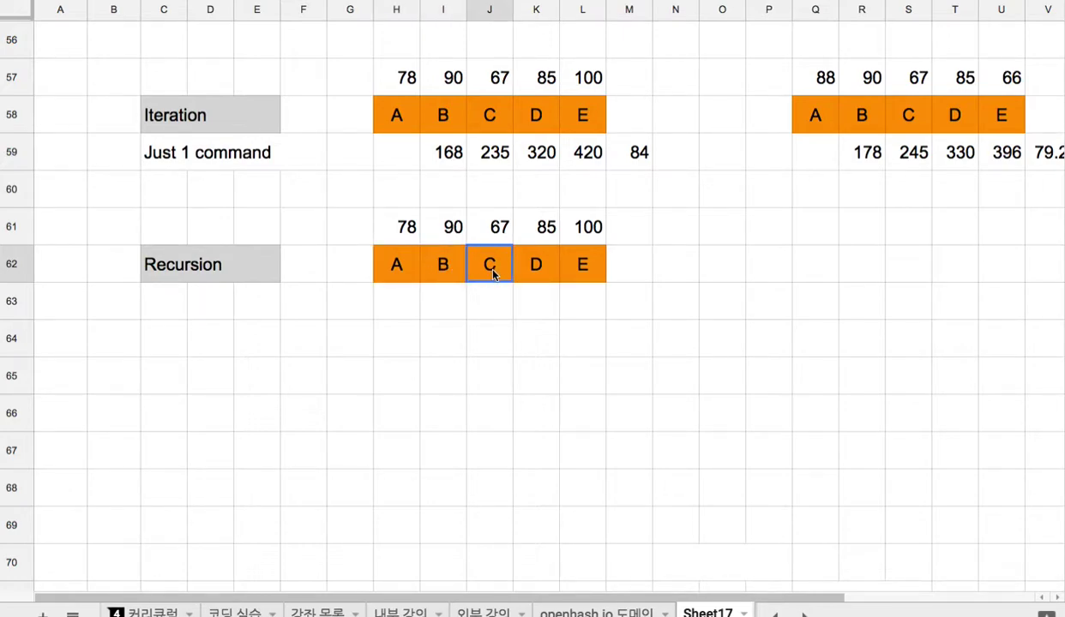
- Copy the Iteration note to C63 under the Recursion label and change its text to "Total 5 command"
click(259, 161)
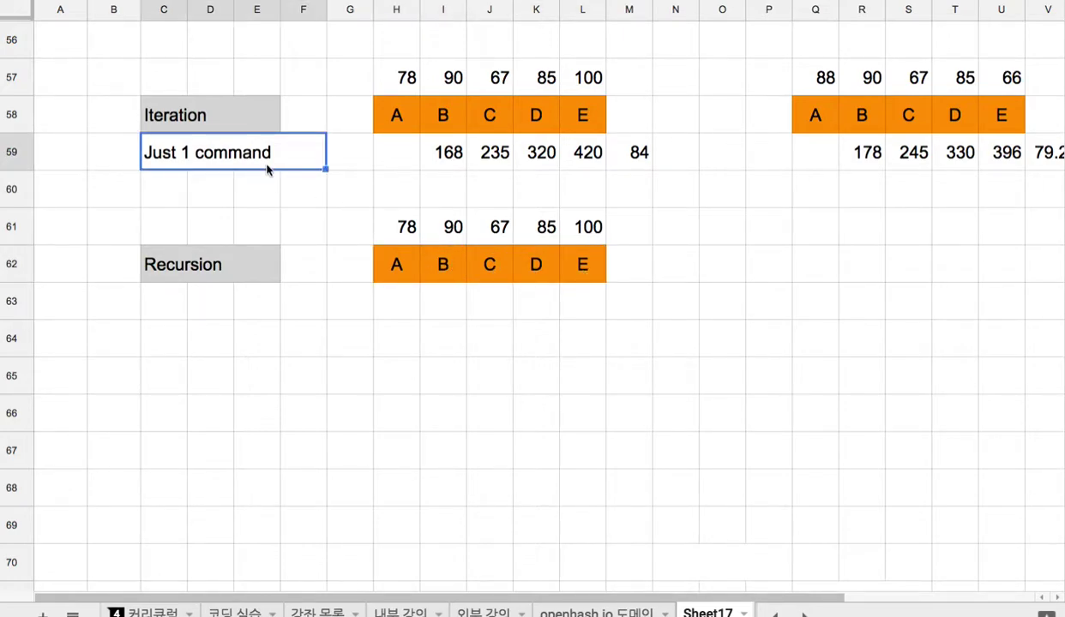
key(ctrl+c)
click(174, 304)
key(ctrl+v)
double_click(188, 296)
drag(190, 297, 131, 299)
text(Total )
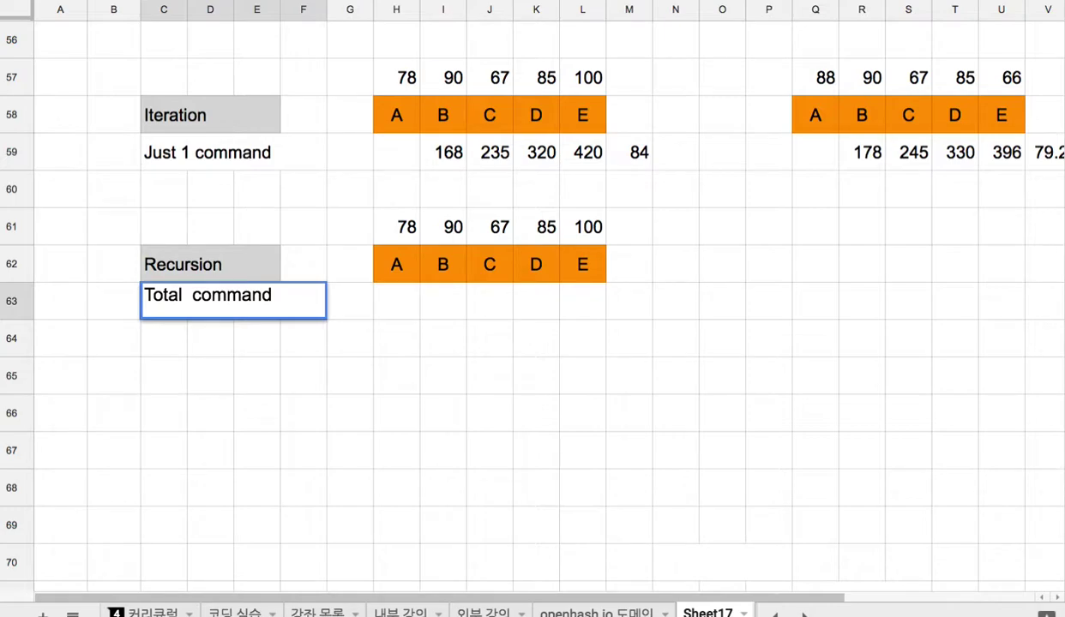
text(5)
key(Return)
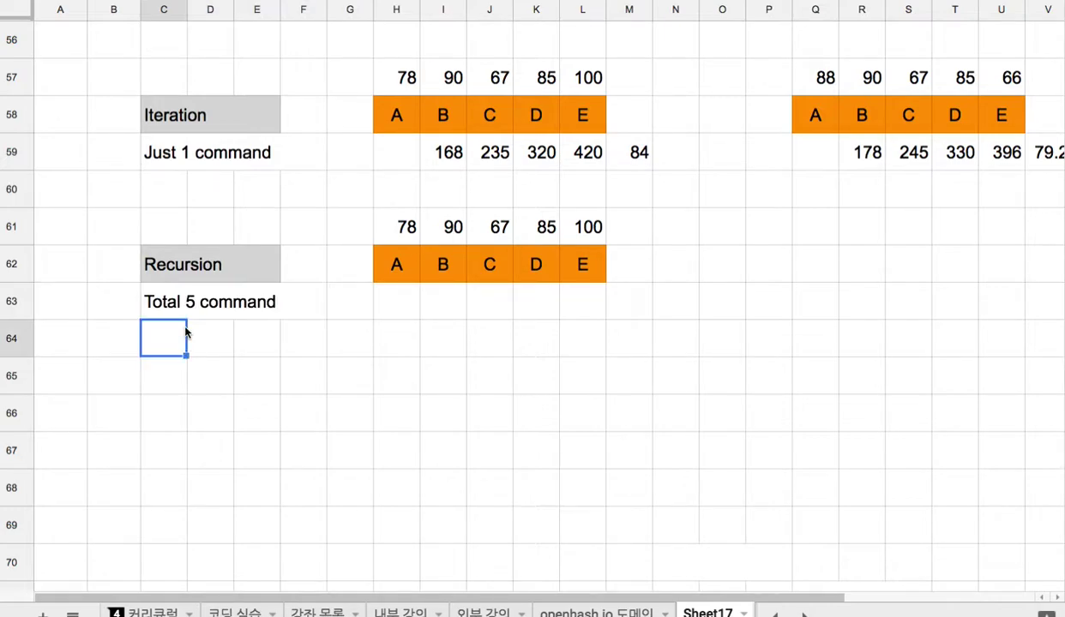
- Merge cells G63:H63 below the Recursion group and enter A in the merged cell
click(385, 312)
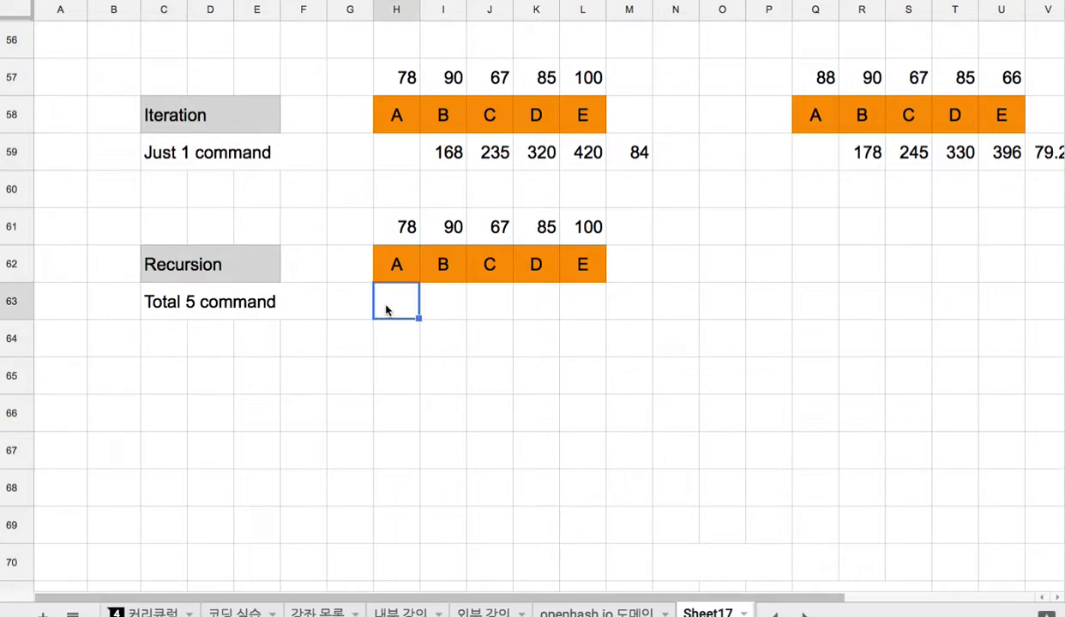
drag(356, 312, 397, 309)
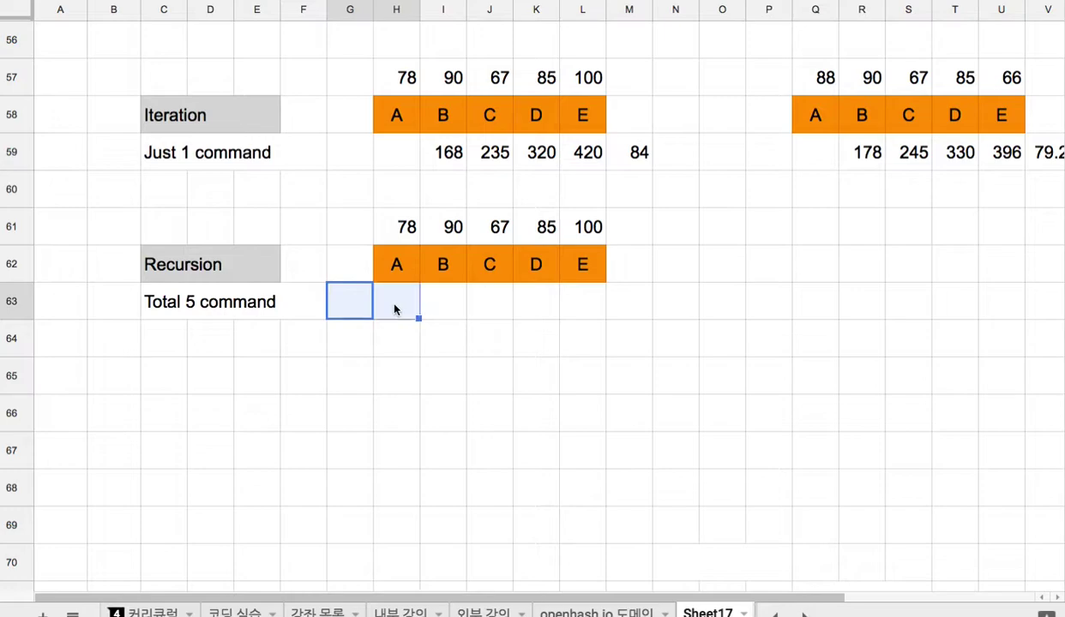
key(alt+o)
key(m)
key(a)
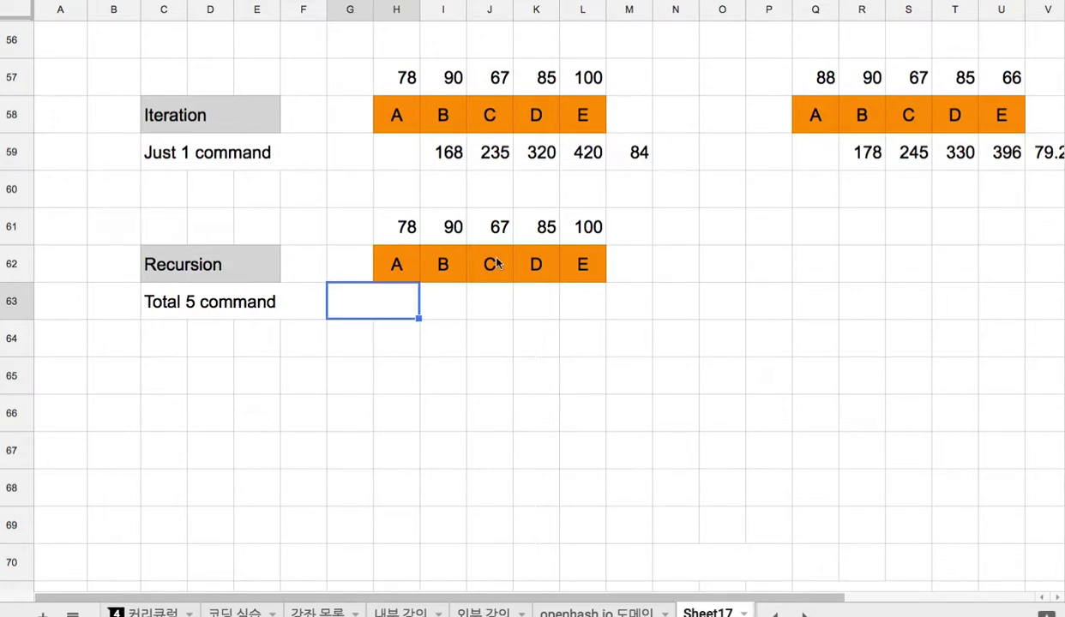
text(A)
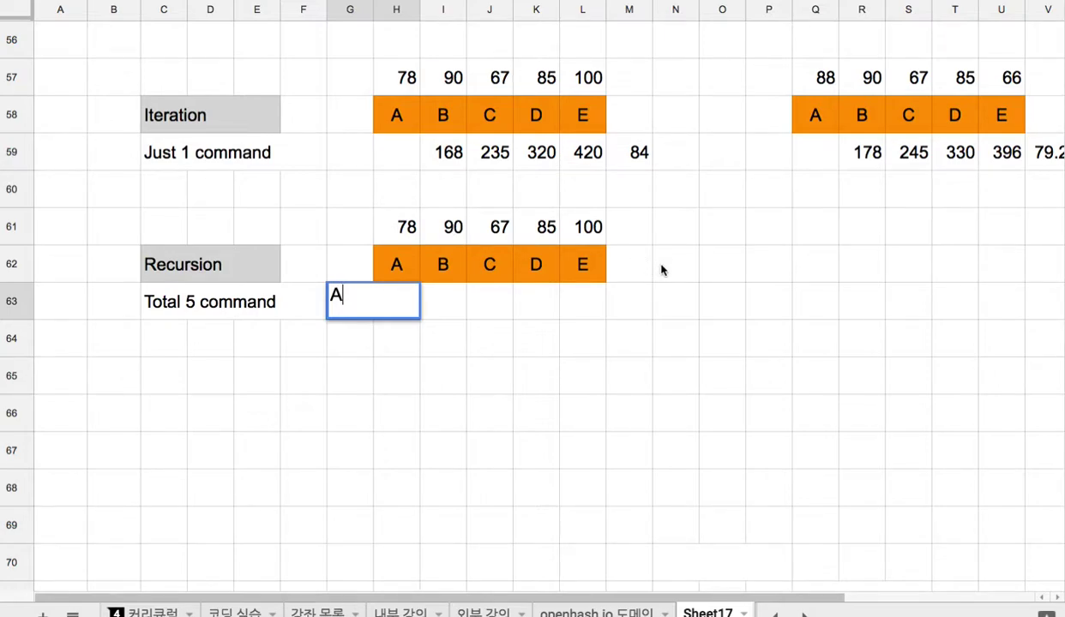
- Extend the A in G63 to "A + (n - 1)", relating (n - 1) to members B to E of the Recursion group
click(394, 261)
click(442, 265)
click(489, 265)
click(536, 266)
click(582, 265)
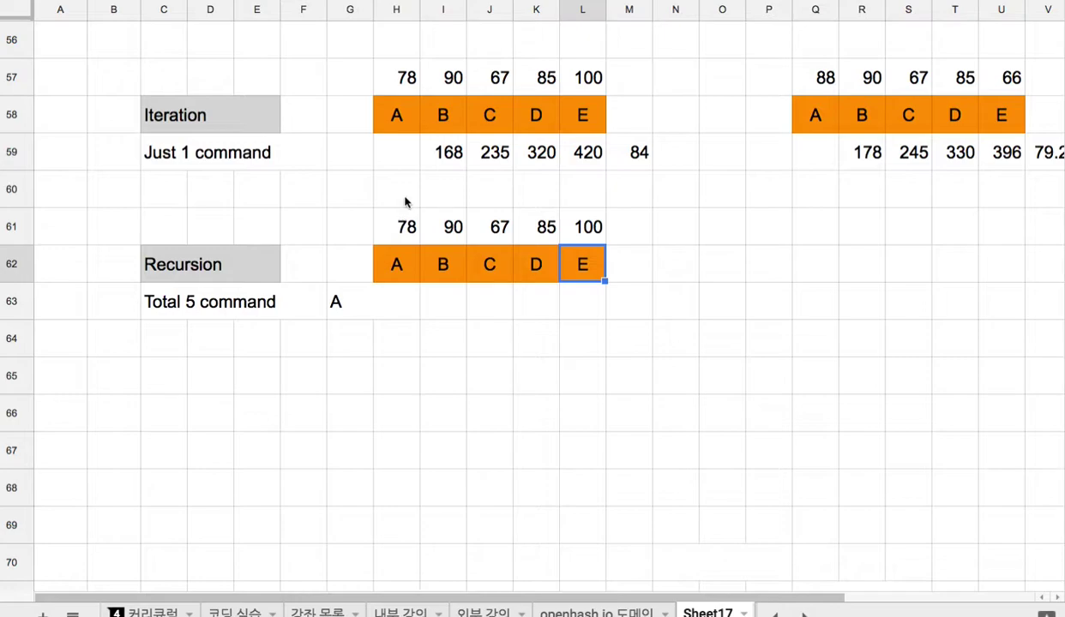
double_click(355, 302)
text(+ )
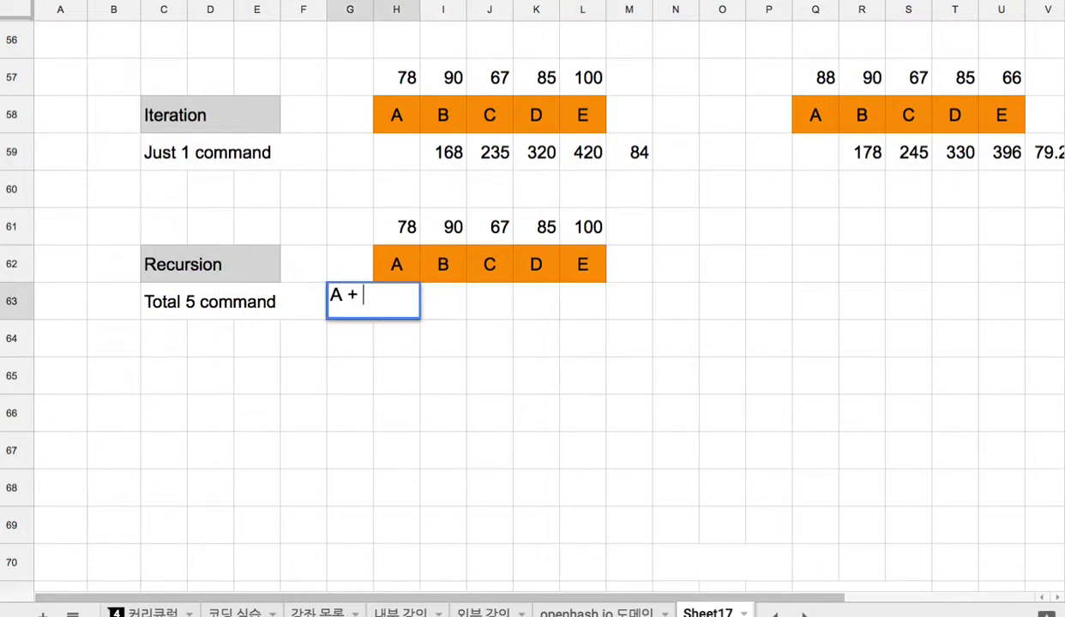
text(n - 1))
click(362, 295)
text(()
drag(443, 274, 600, 271)
double_click(358, 307)
drag(363, 296, 418, 298)
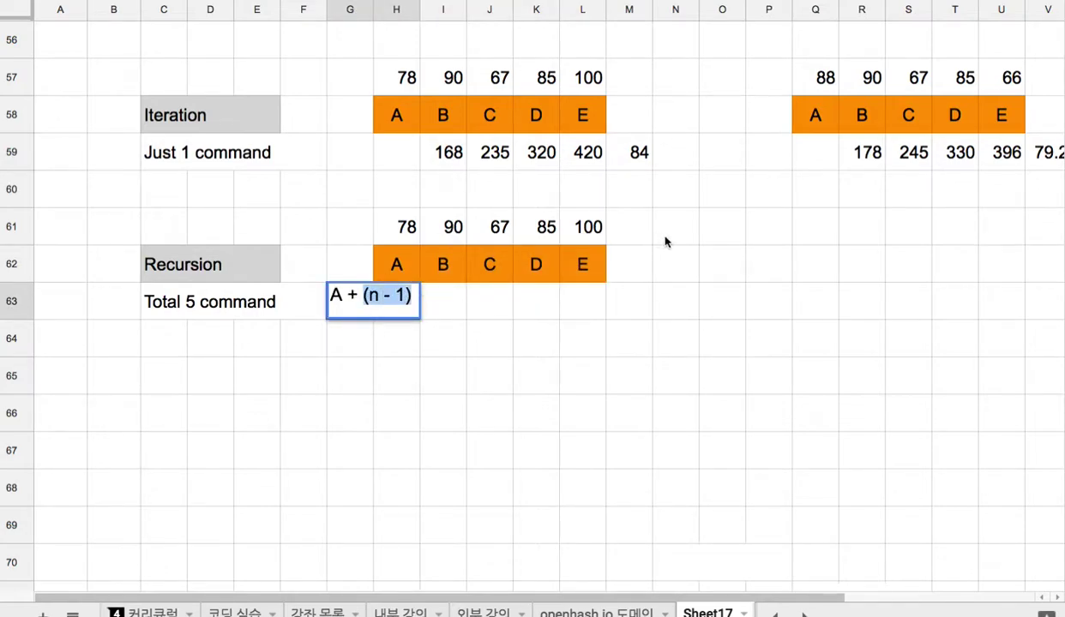
- Enter "n = 5" in N61 beside the Recursion scores
click(693, 242)
text(n = 5)
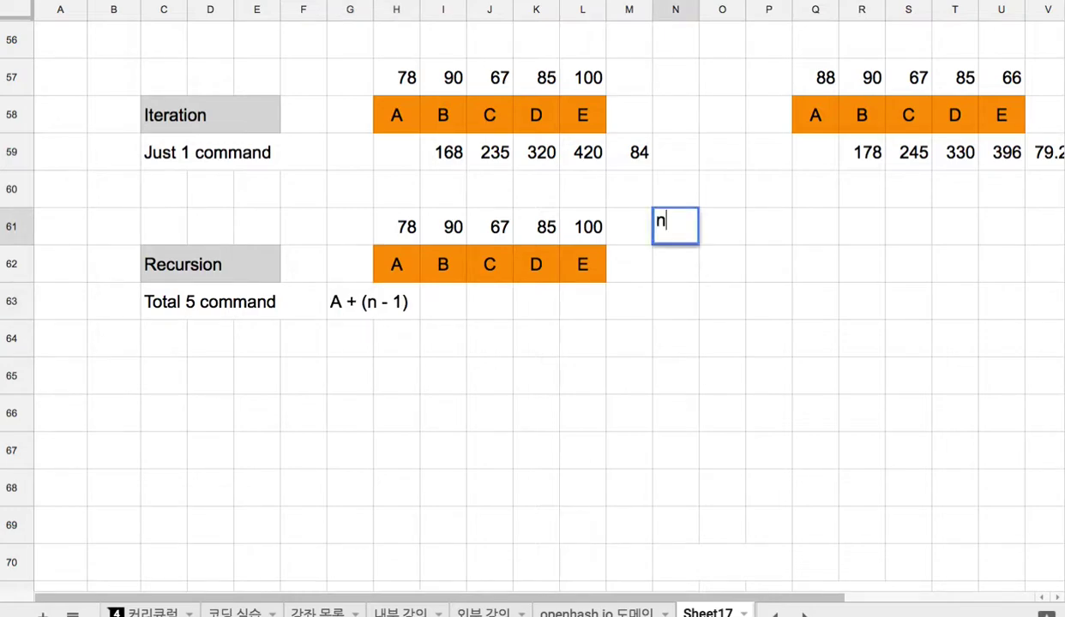
click(668, 276)
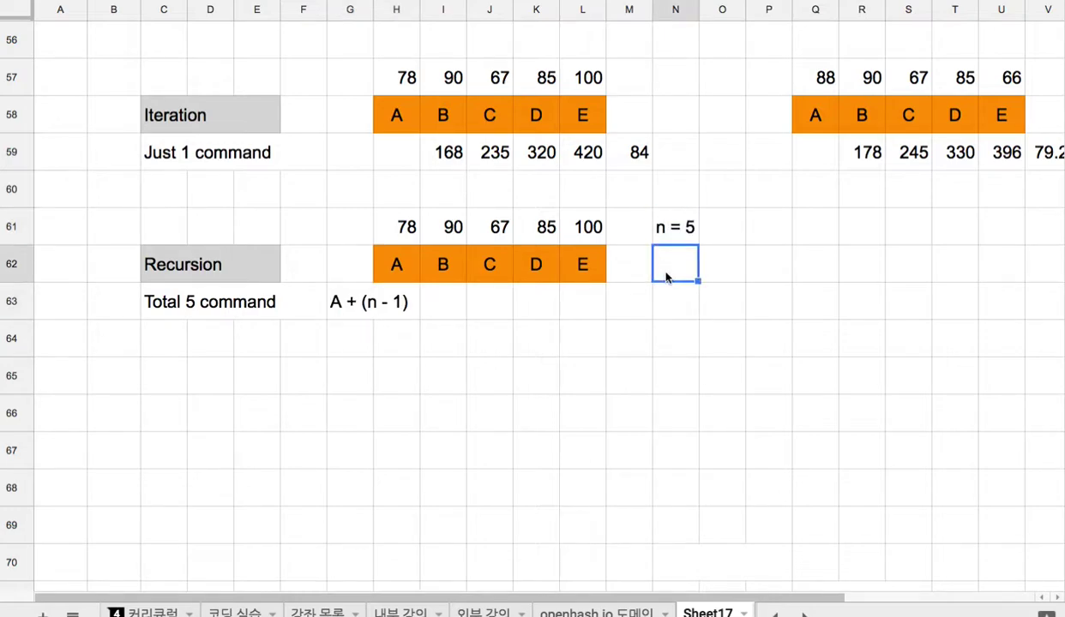
- Merge cells H64:I64 below the A + (n - 1) expression
click(350, 308)
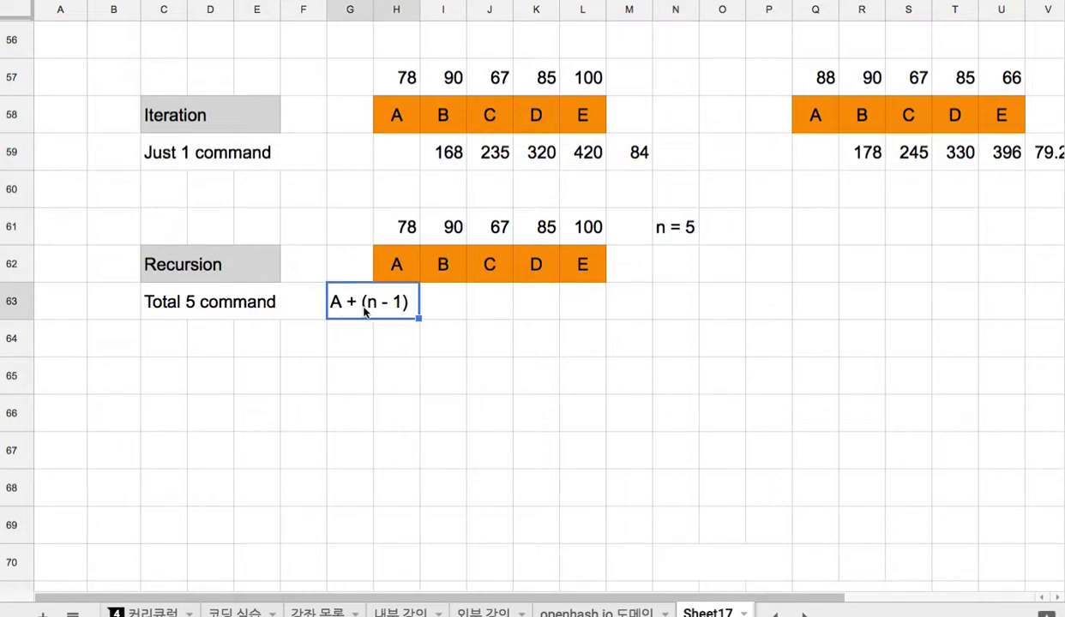
click(445, 276)
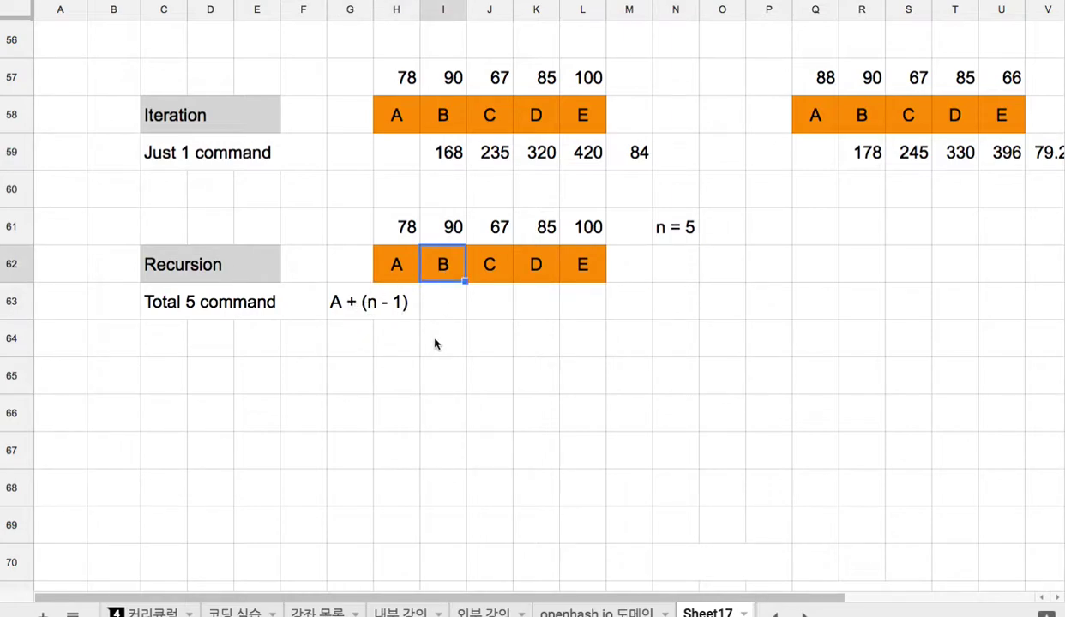
drag(395, 348, 443, 347)
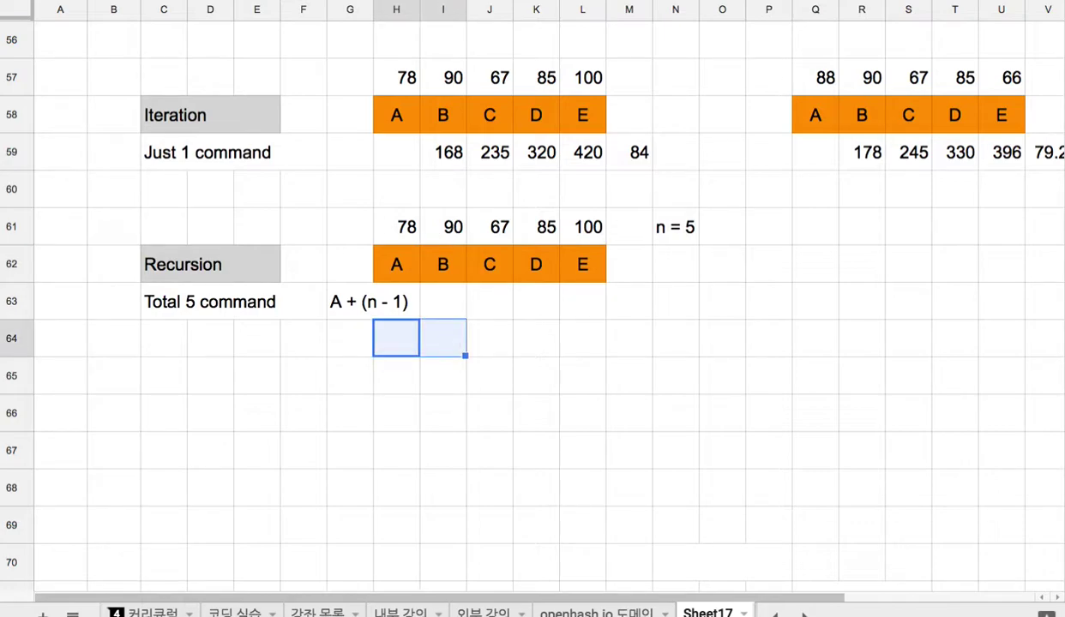
key(alt+o)
key(m)
- Enter "A + B + (n - 1 - 1)" in the merged cell H64
double_click(443, 341)
text(a)
key(BackSpace)
text(A + )
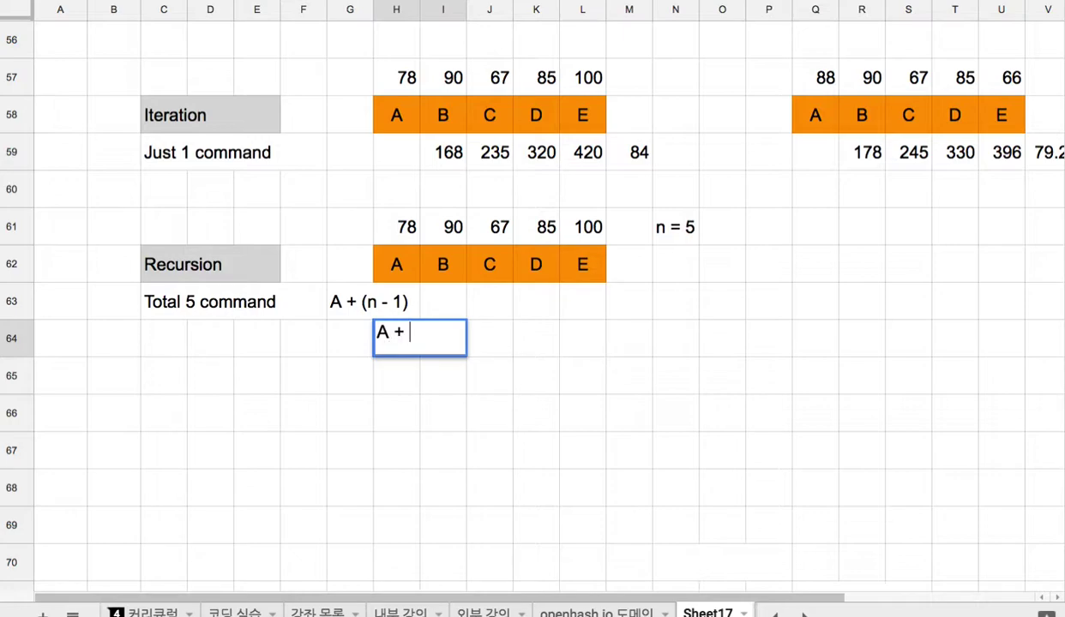
text(B + (n - 1)
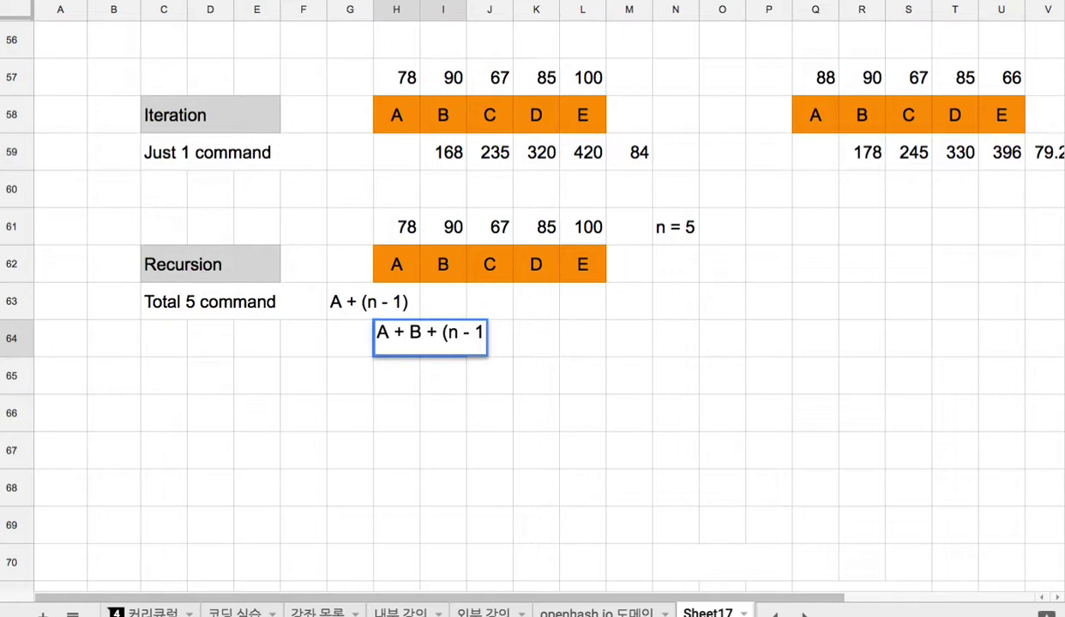
text( - 1))
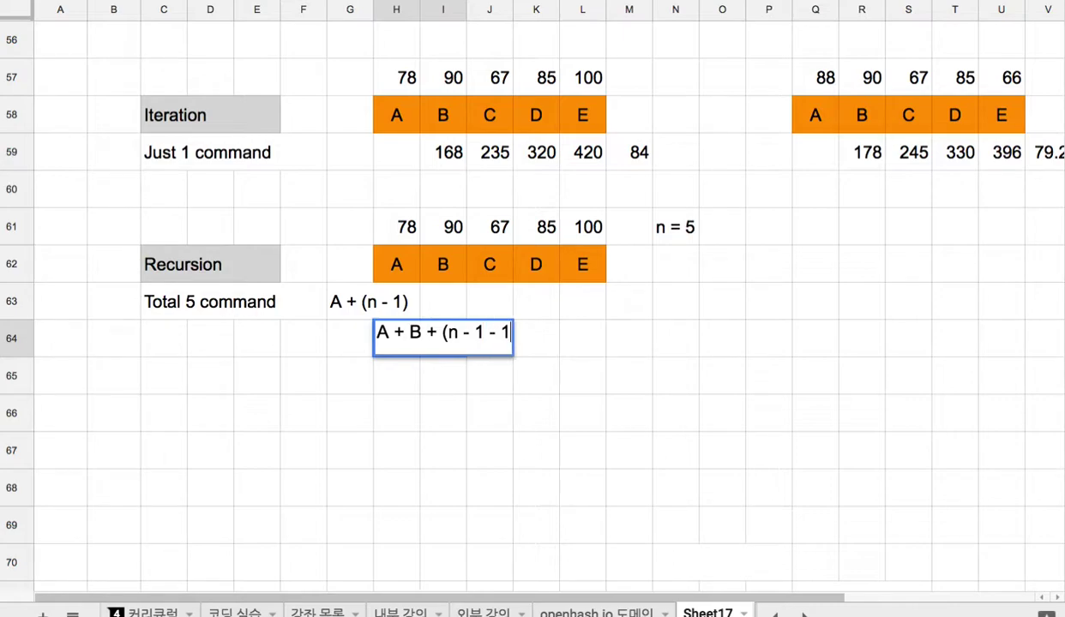
click(491, 271)
click(443, 343)
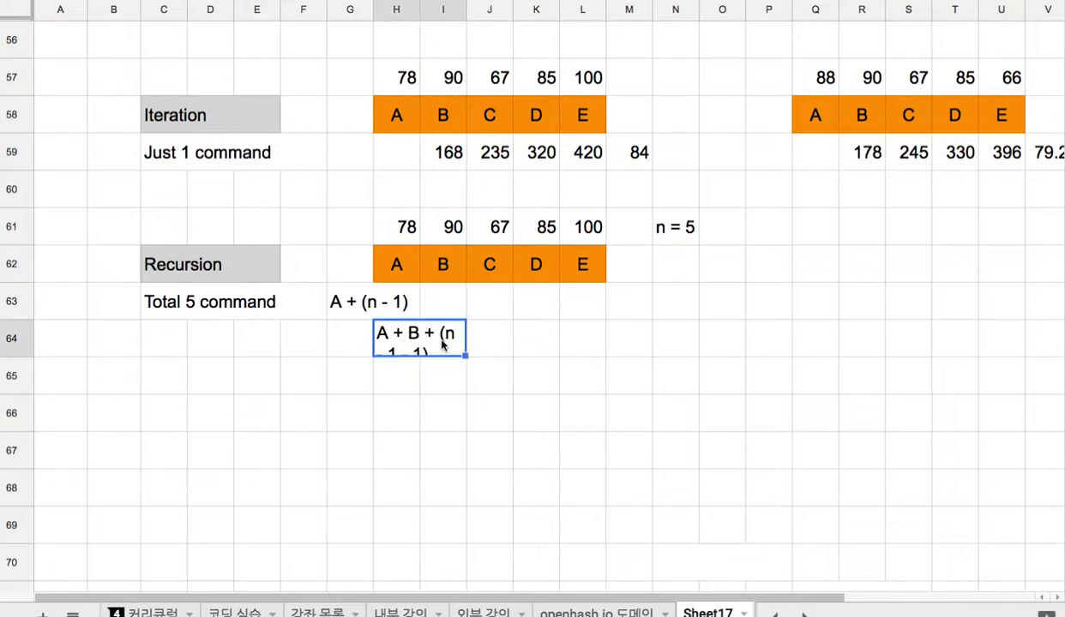
- Extend the merged cell H64 through K64 so the whole expression fits on one line
drag(390, 347, 492, 345)
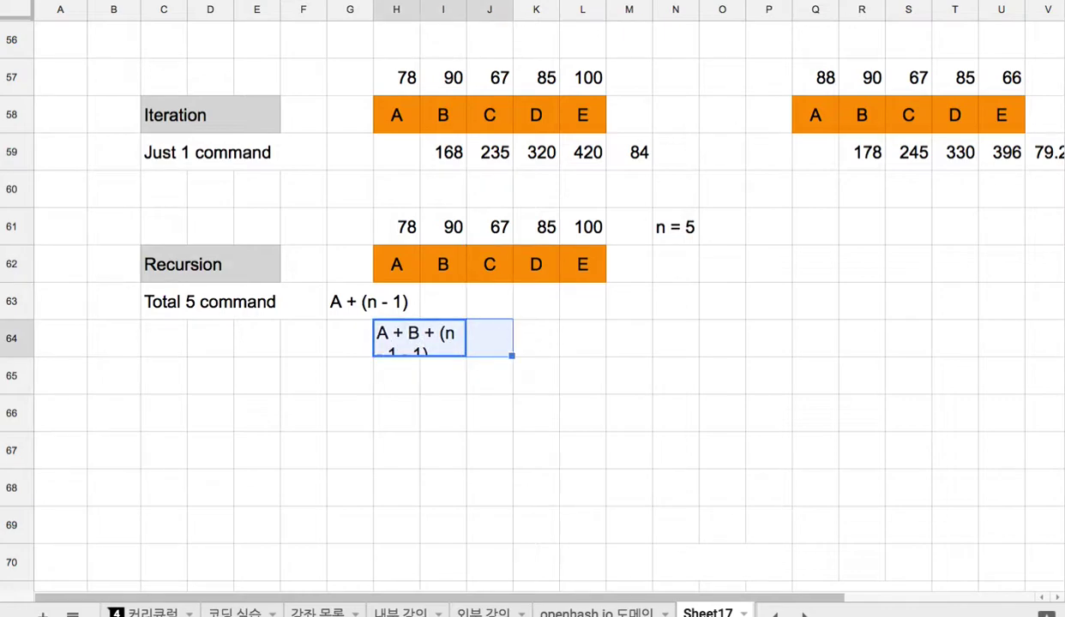
key(alt+o)
key(m)
key(a)
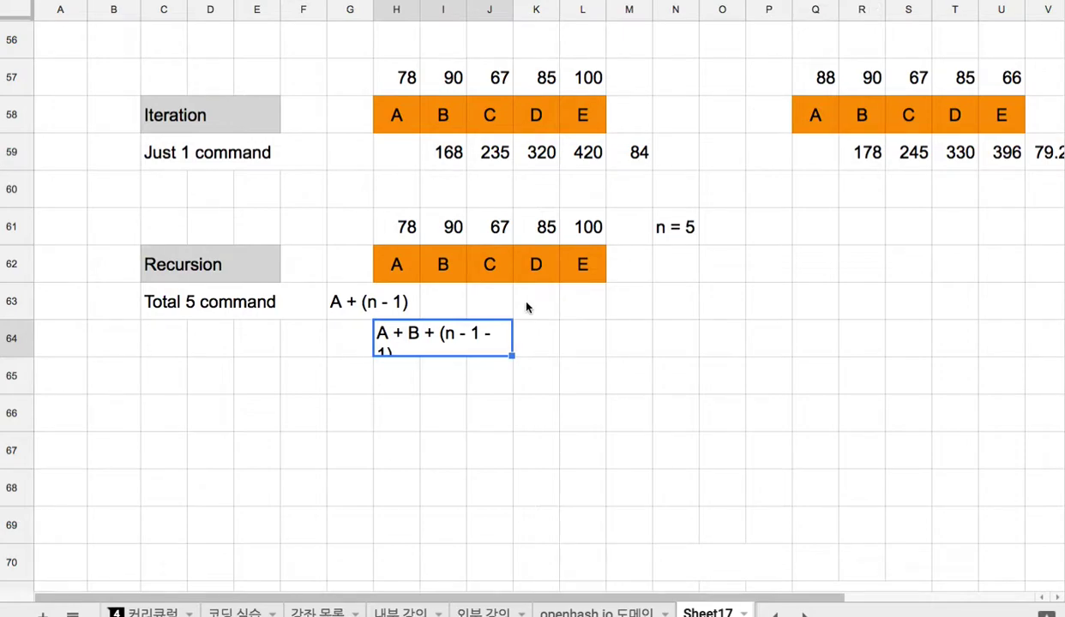
drag(525, 335, 506, 337)
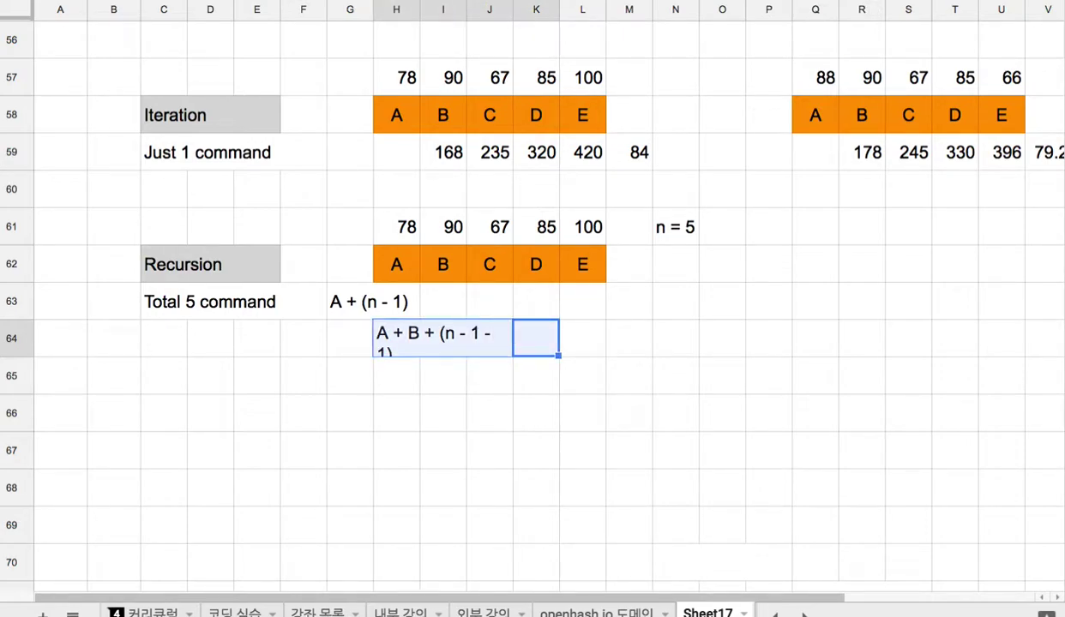
key(alt+o)
key(m)
key(a)
- Copy the H64 expression to I65, change it to "A + B + C + (n - 1 - 1 - 1)" and extend its merge through M65
key(ctrl+c)
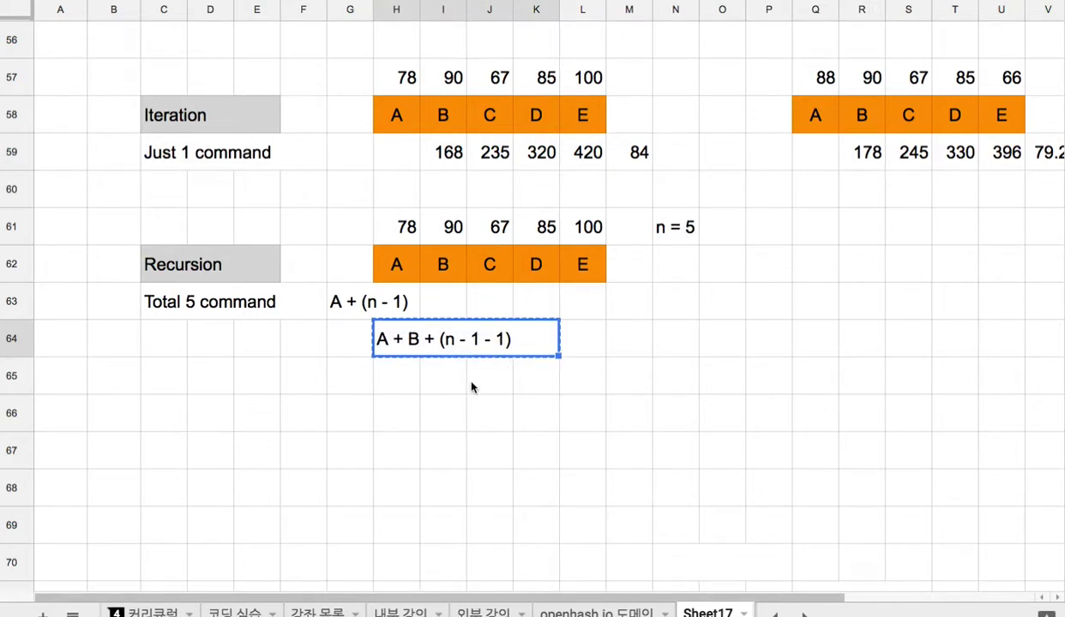
click(446, 377)
key(ctrl+v)
key(Return)
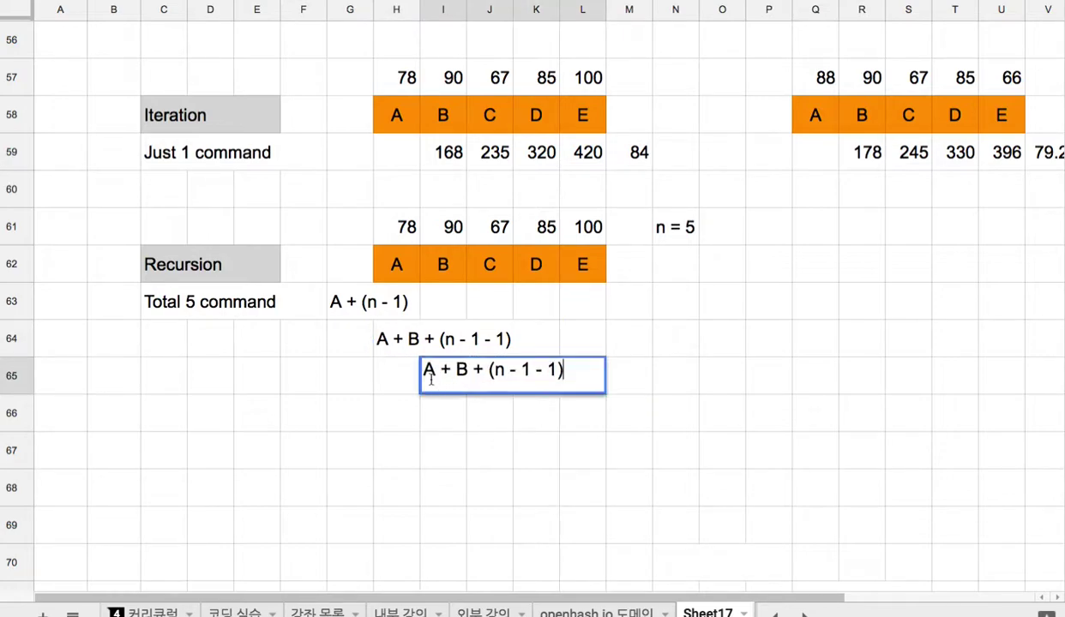
click(486, 370)
text(C)
text(1)
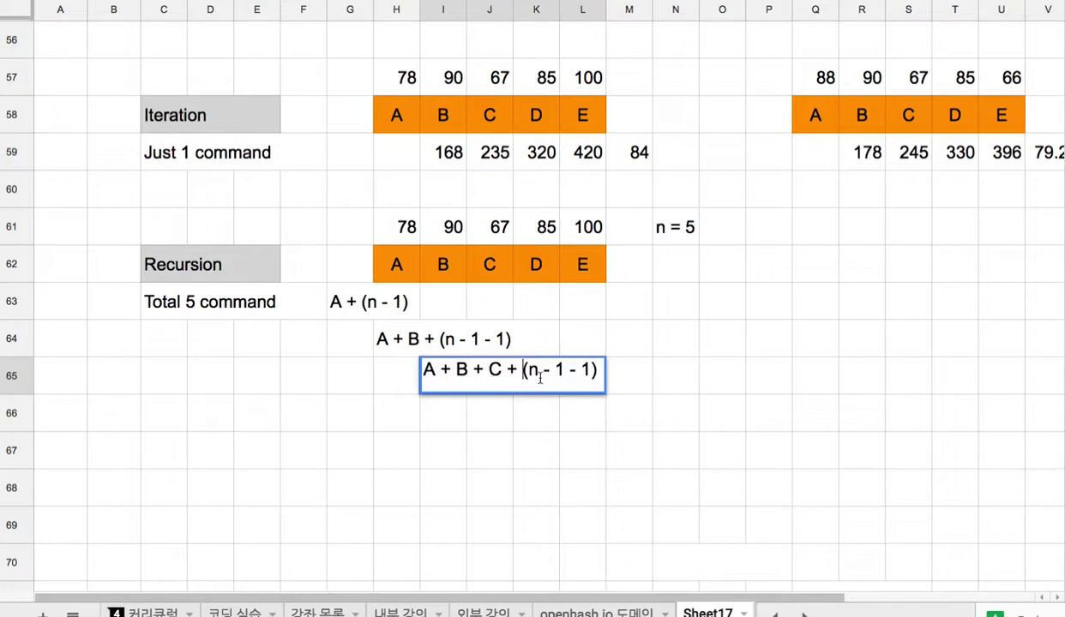
text( - 1)
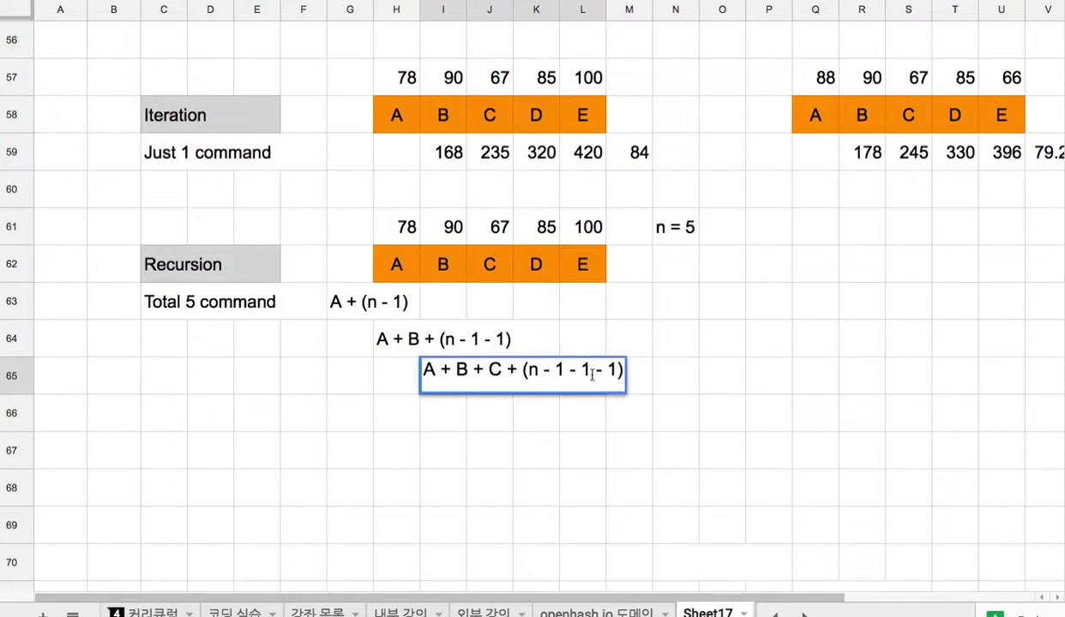
click(660, 375)
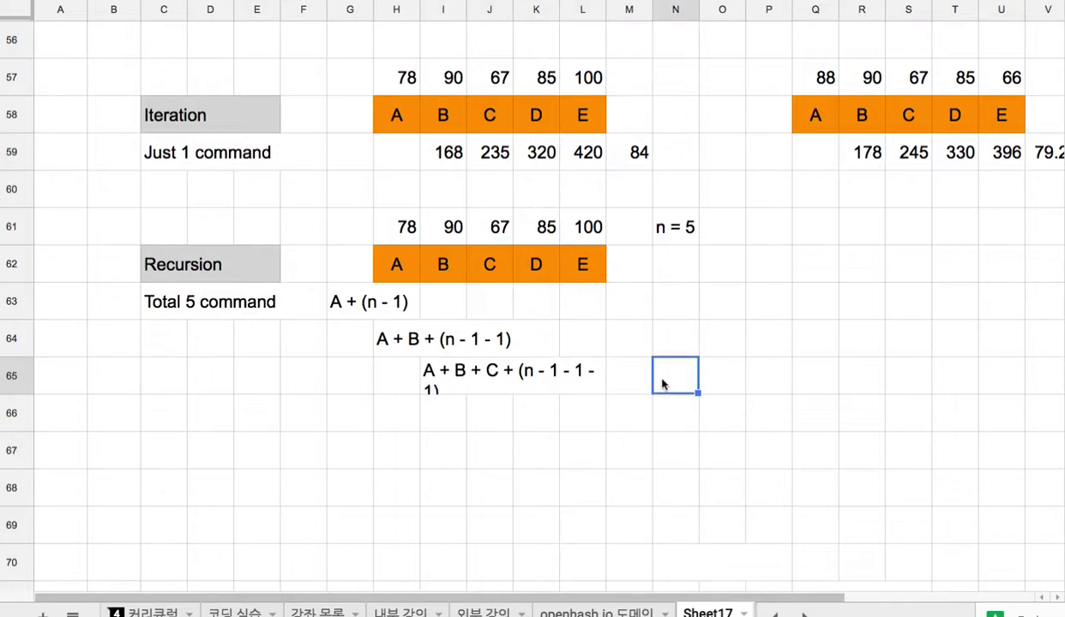
drag(583, 384, 630, 376)
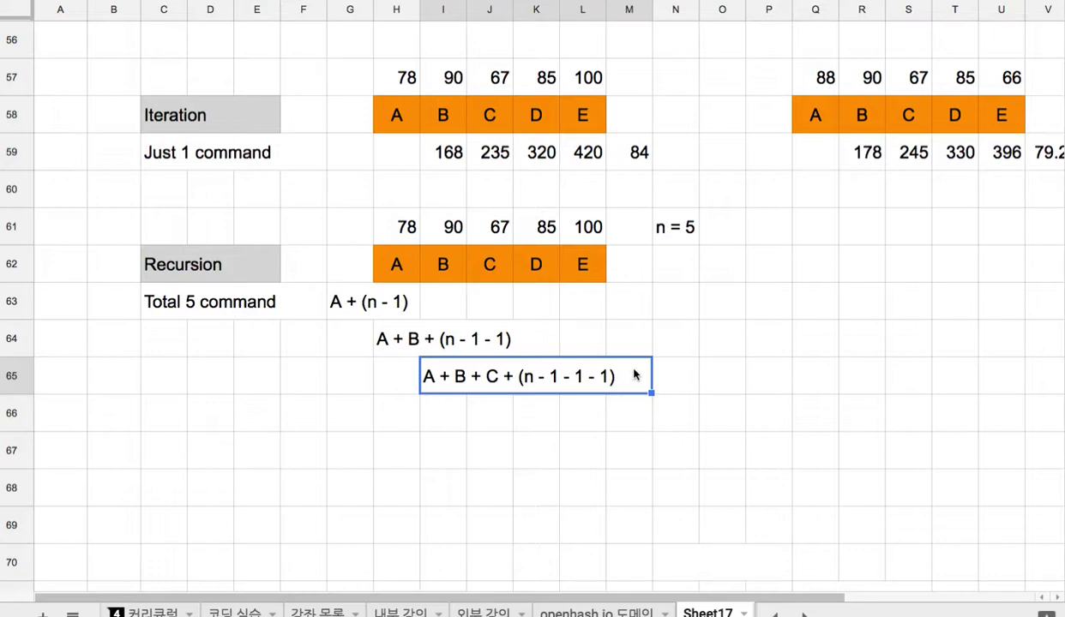
- Copy the I65 expression to J66 and change it to "A + B + C + D + (n - 1 - 1 - 1 -1)"
key(ctrl+c)
click(493, 413)
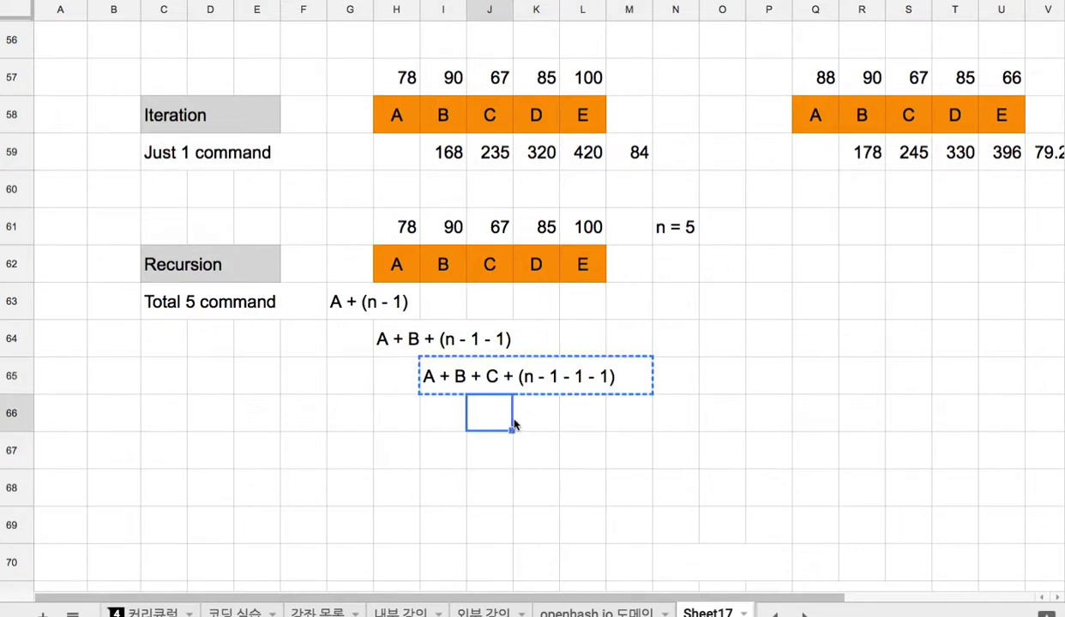
key(ctrl+v)
double_click(555, 415)
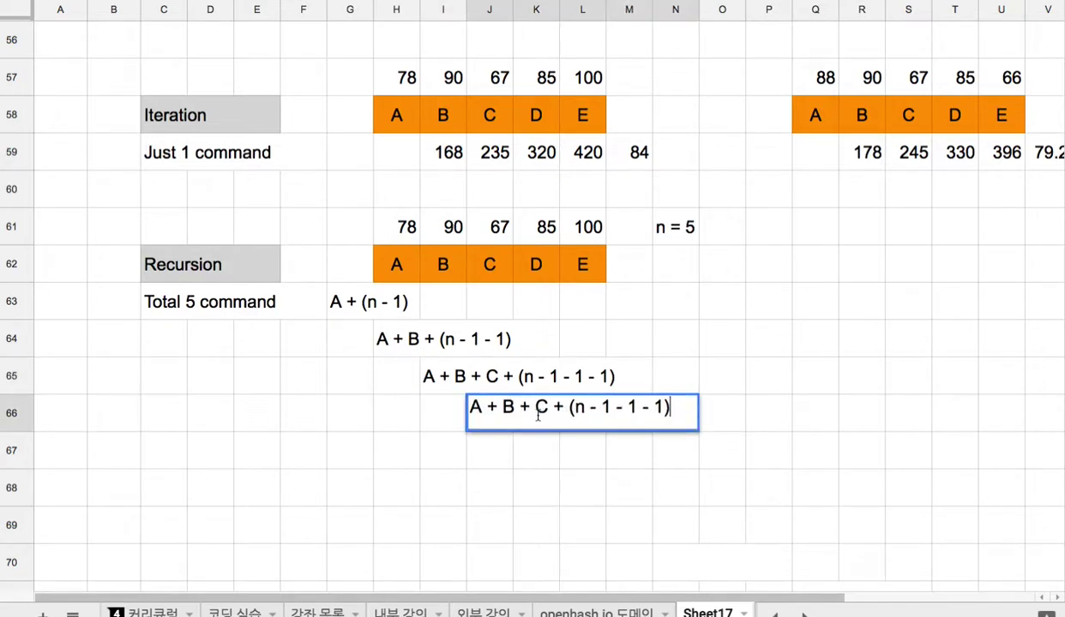
click(563, 408)
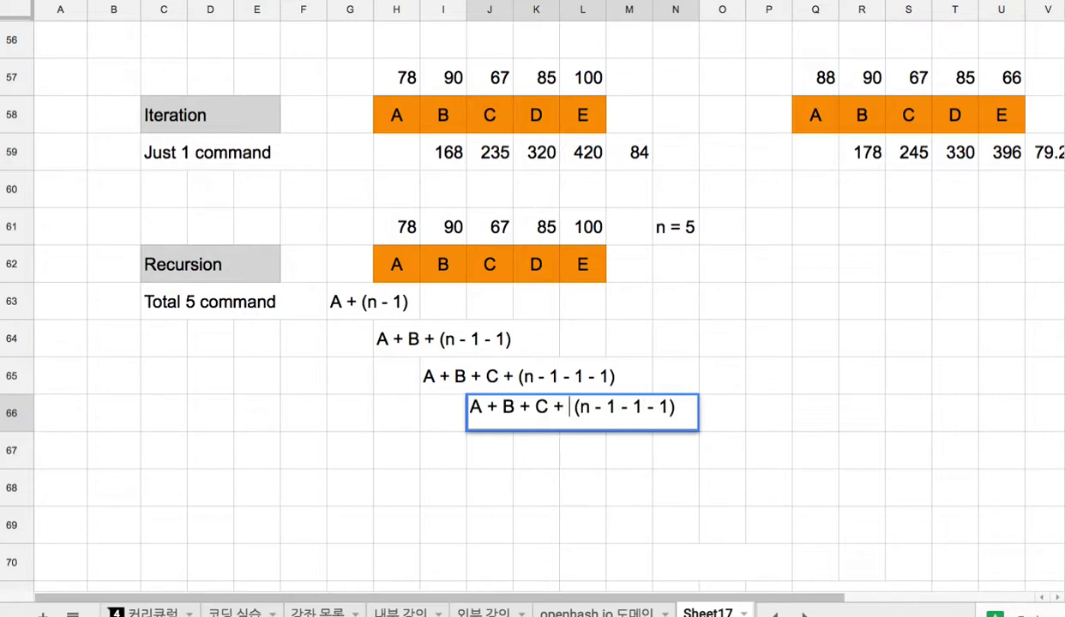
text(D)
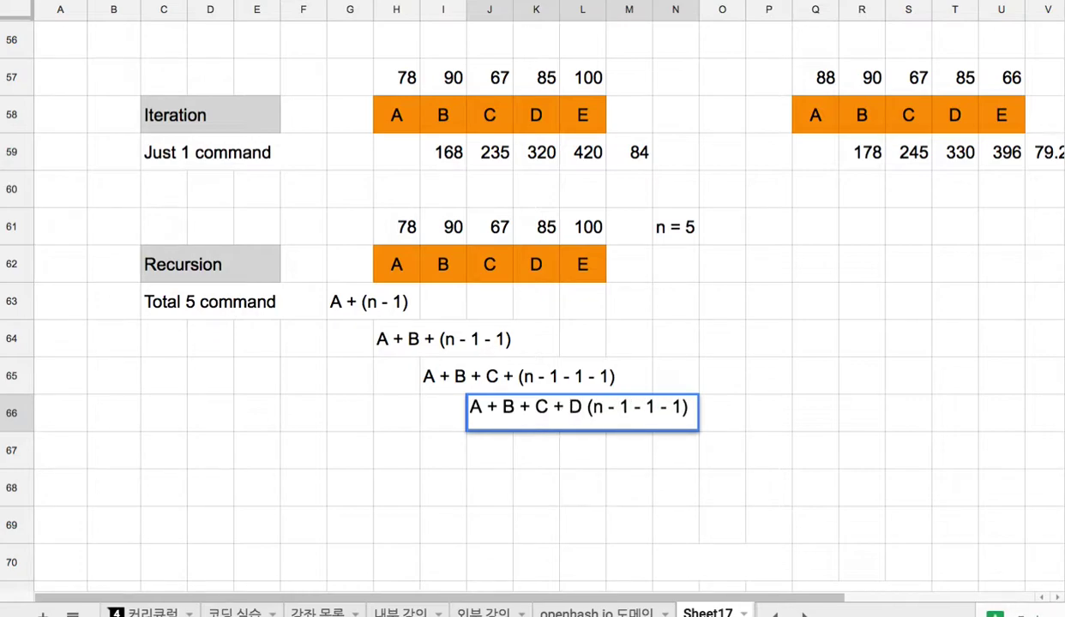
text( +)
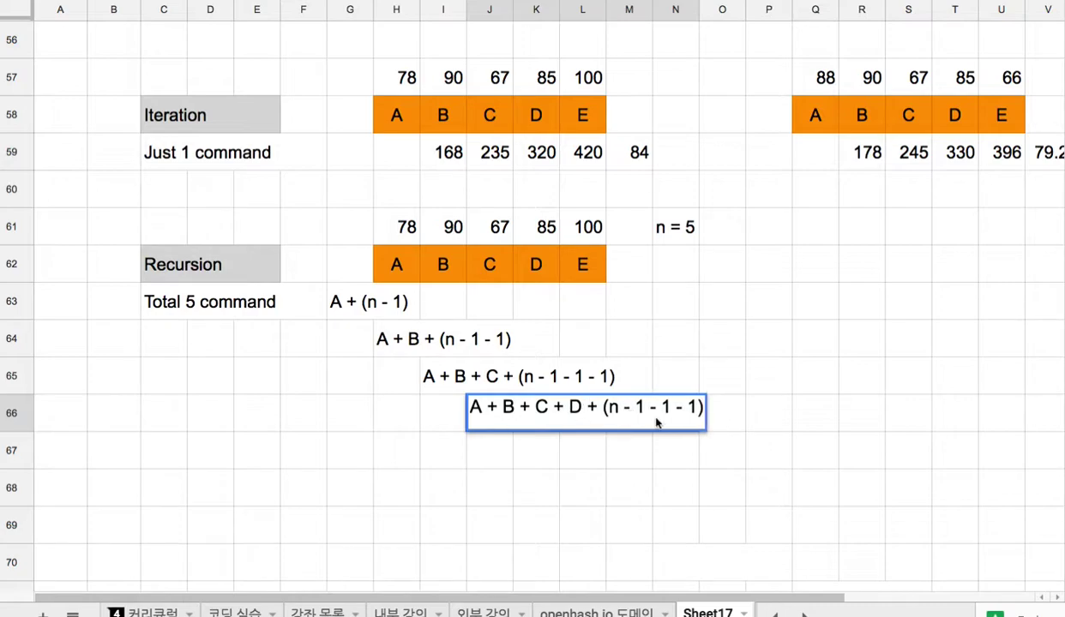
click(699, 407)
text(-1)
click(769, 408)
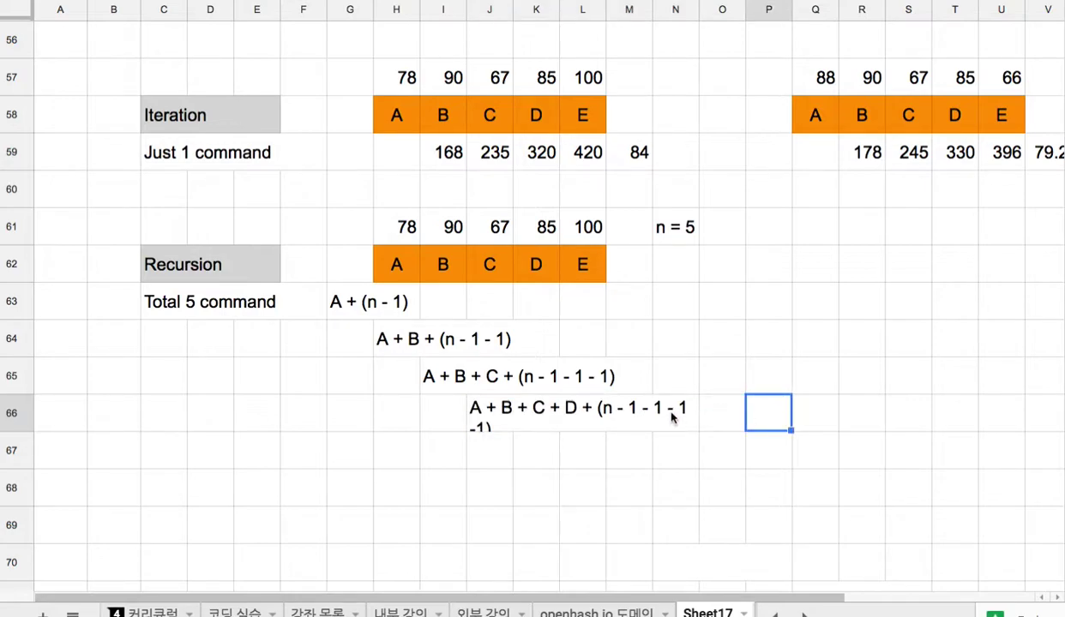
- Extend the merged cell J66 through O66 to fit the expression on one line
drag(669, 410, 724, 418)
key(alt+o)
key(m)
key(a)
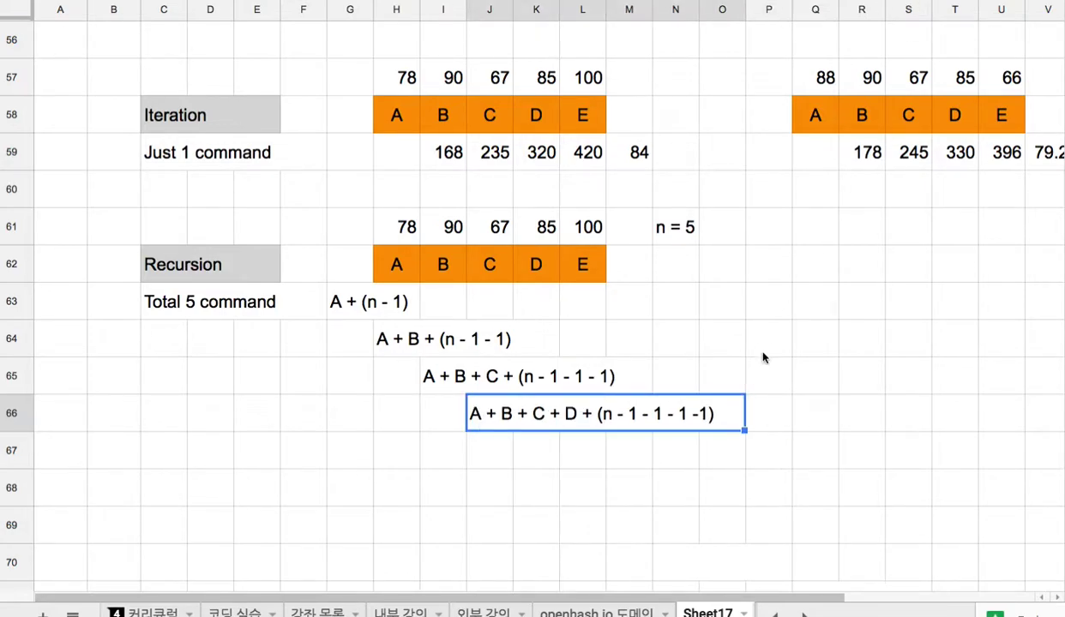
- Enter E in M67, below the parenthesised part of the row 66 expression that stands for member E
click(572, 262)
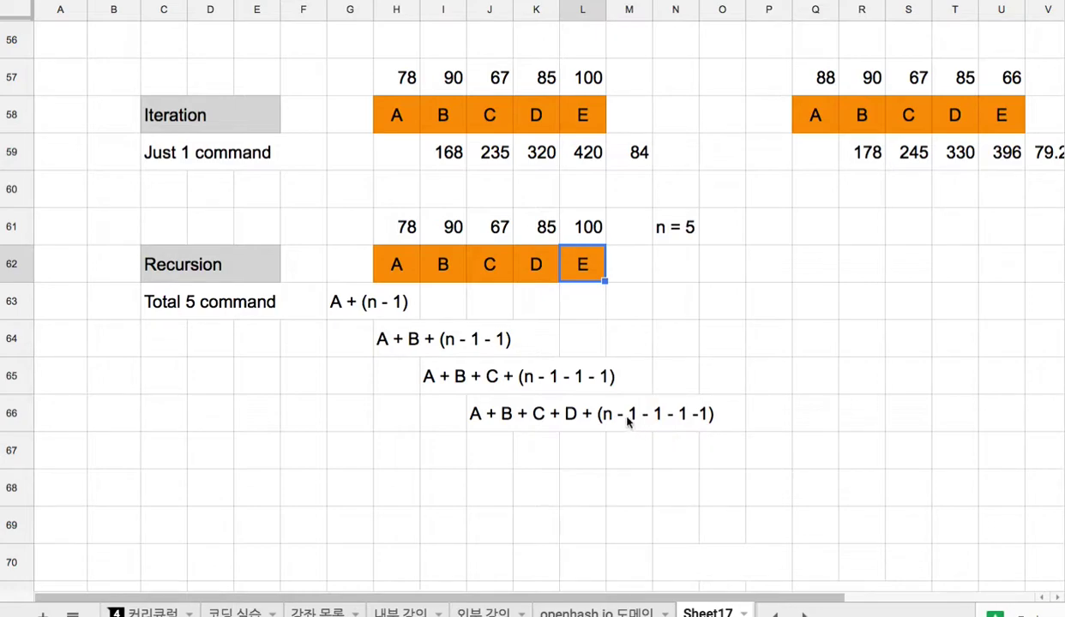
double_click(601, 409)
drag(604, 406, 727, 413)
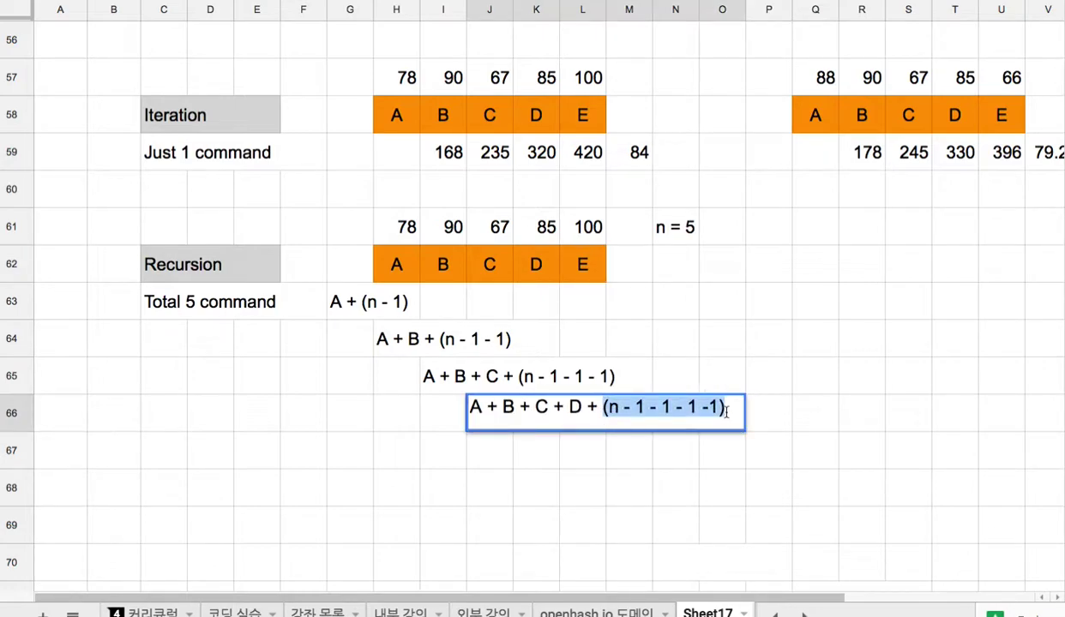
click(624, 461)
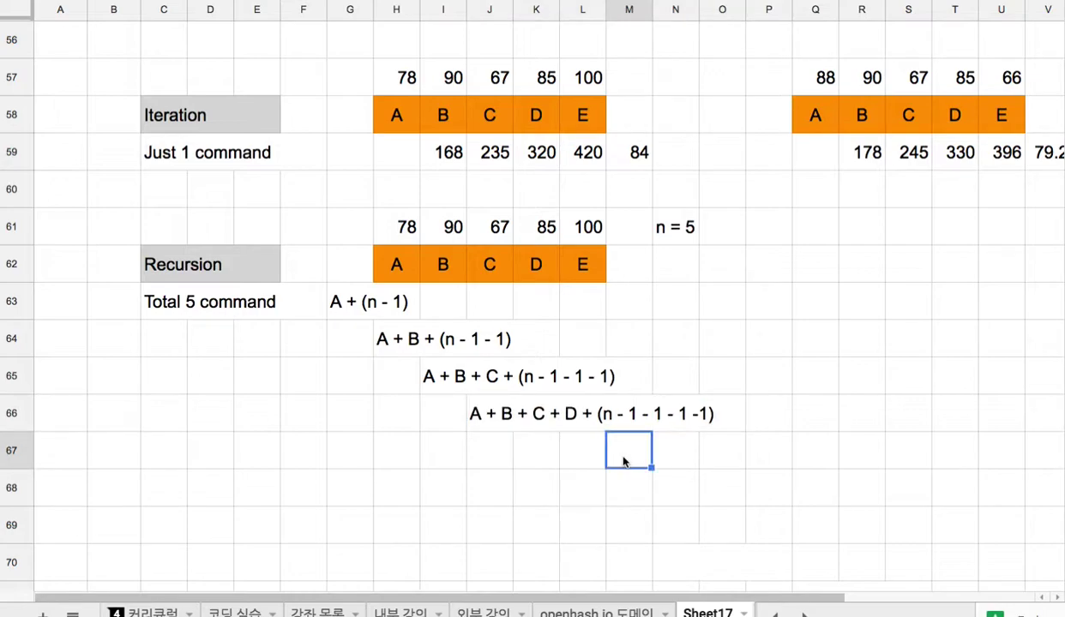
text(E)
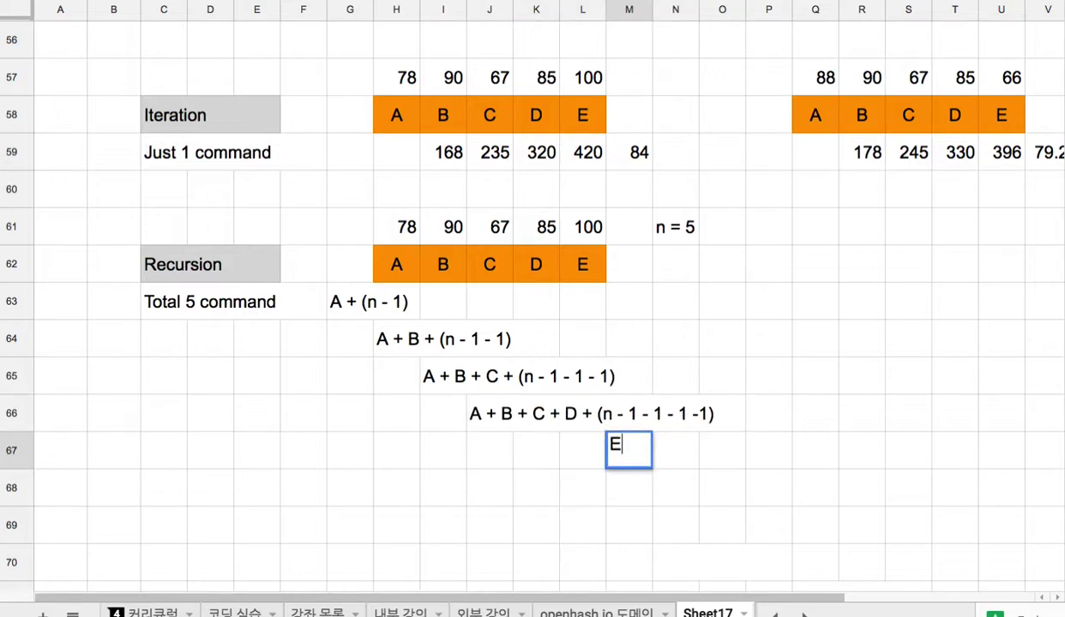
key(Return)
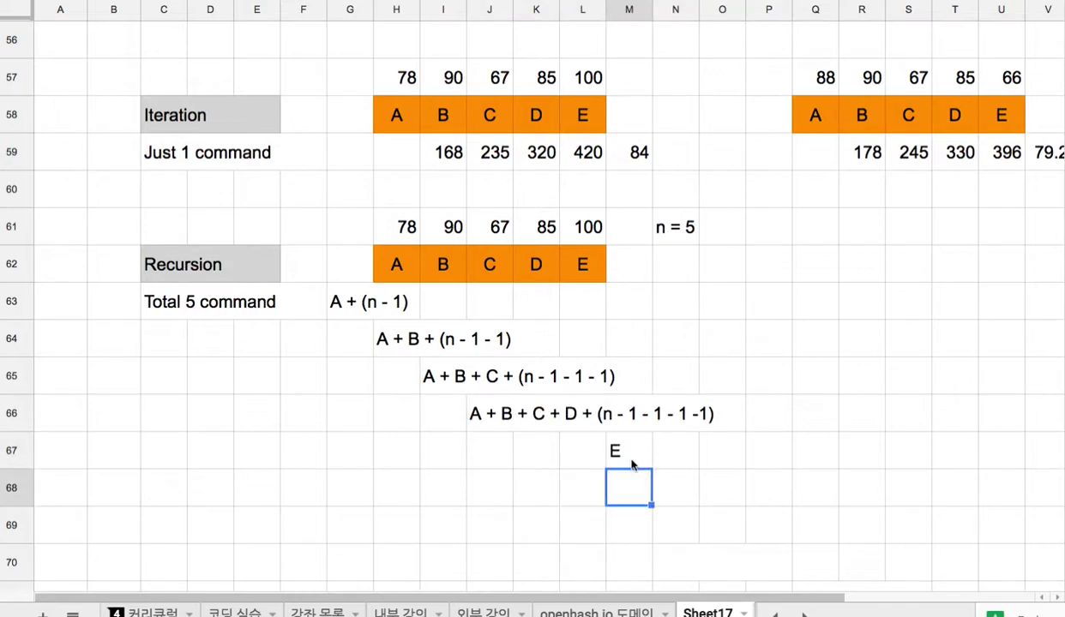
- Relate the E in M67 and the row 66 expression to members D and E of the Recursion group
click(593, 225)
click(566, 414)
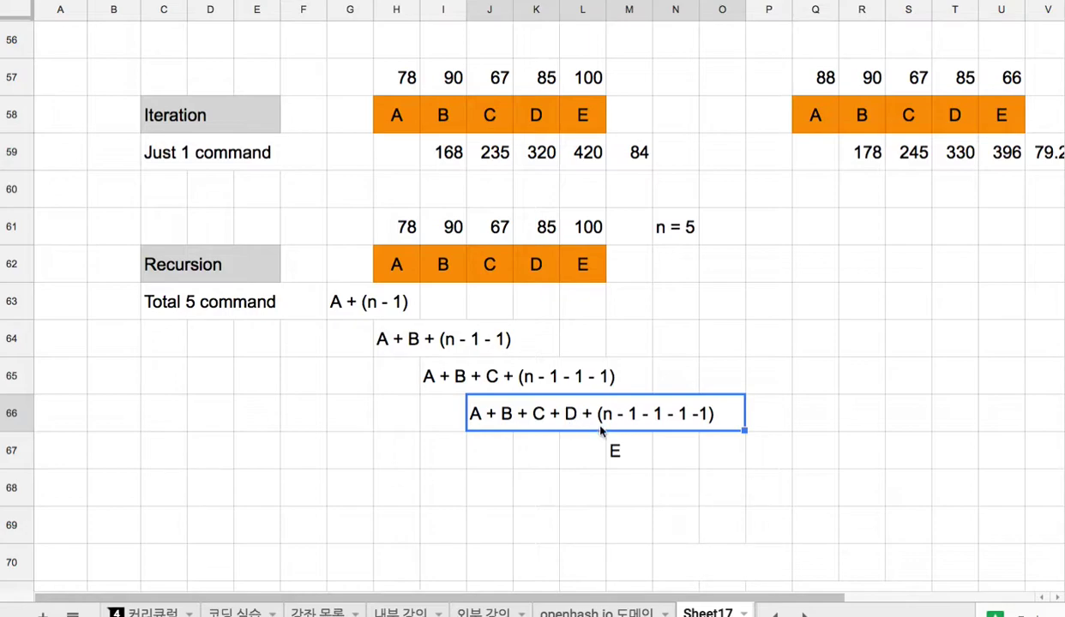
double_click(578, 420)
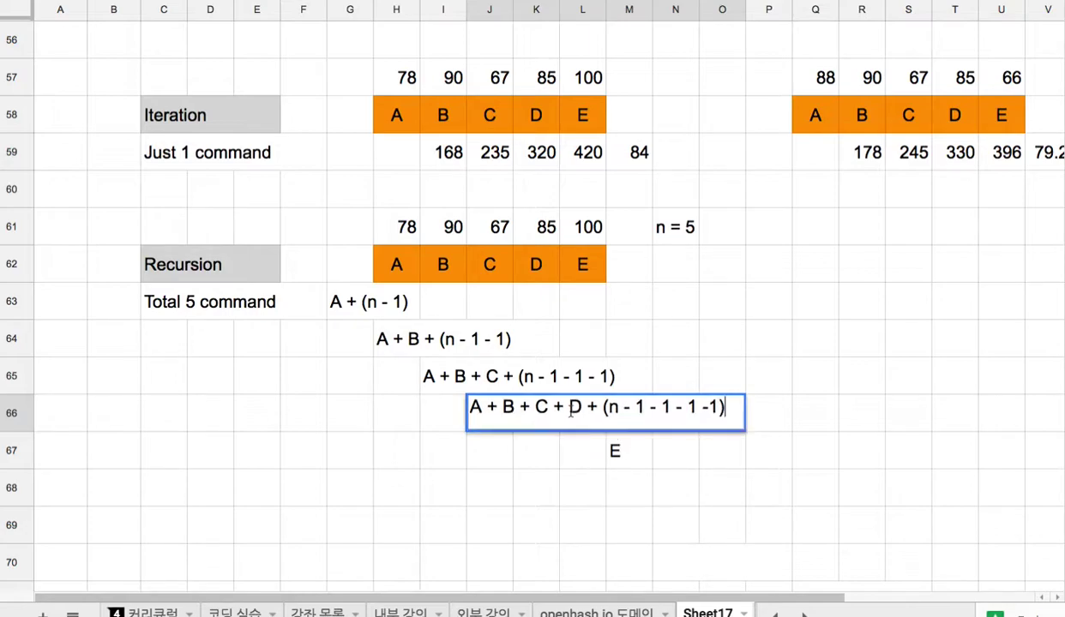
click(613, 452)
text(E)
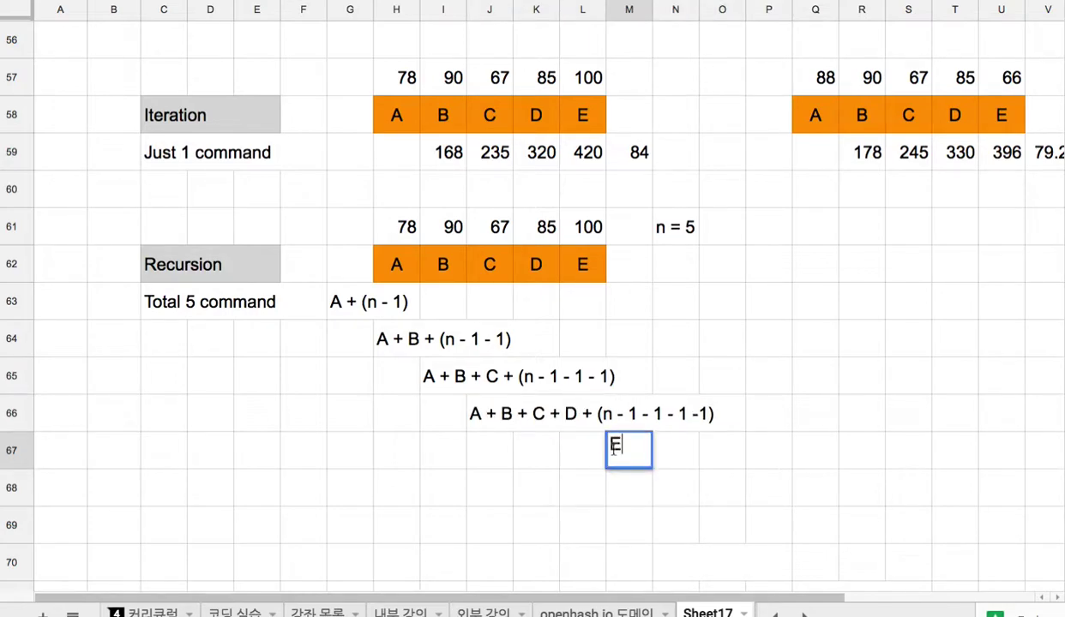
click(582, 418)
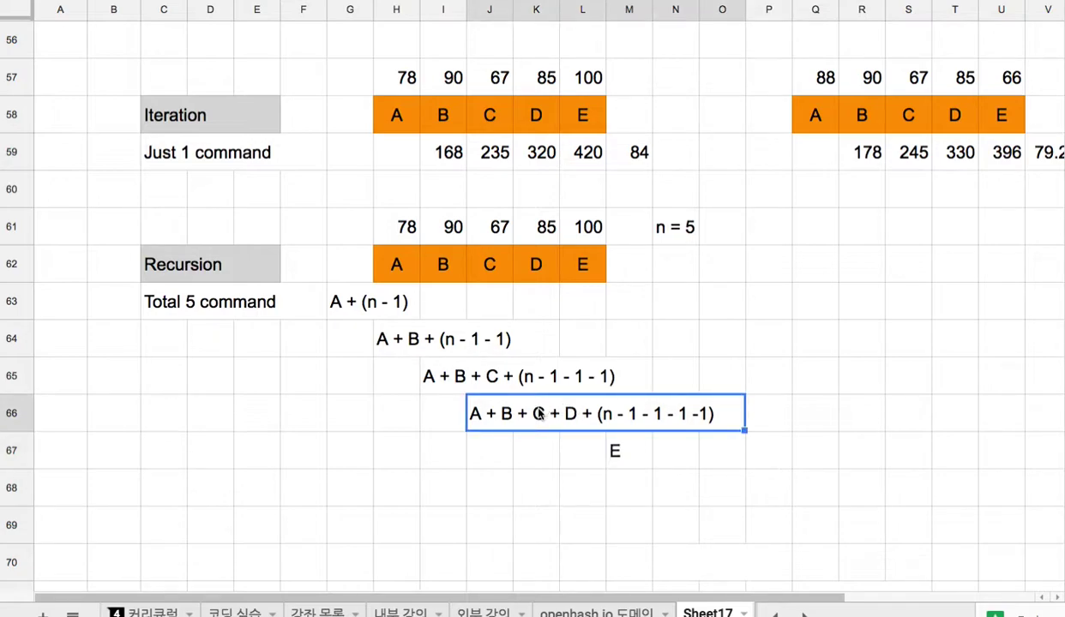
click(542, 272)
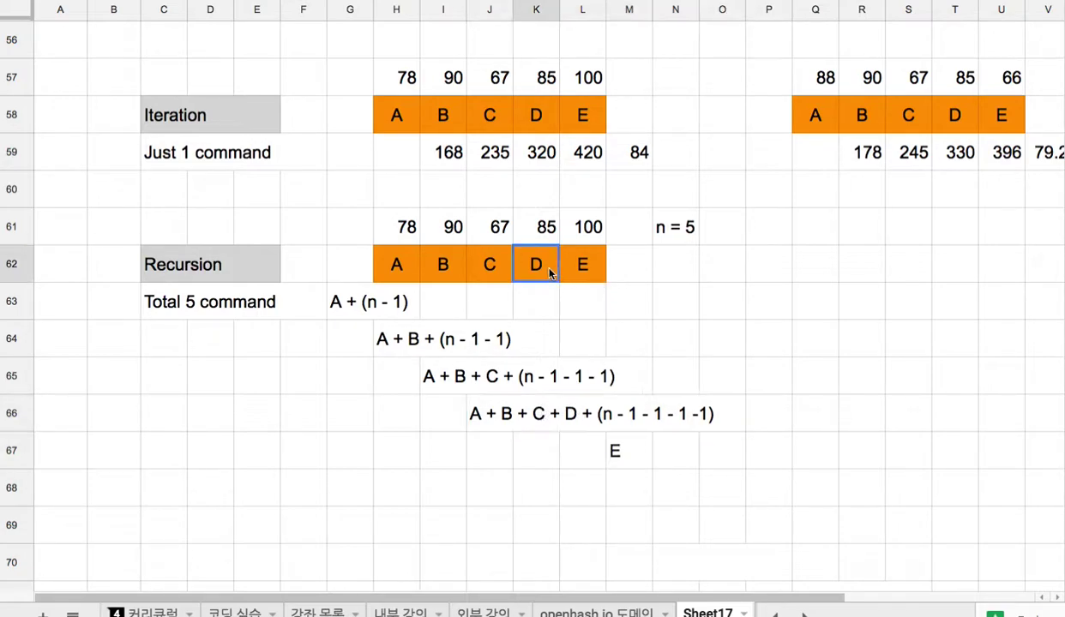
- Add the scores of members E and D in K63 with the formula =L61 + K61
click(522, 299)
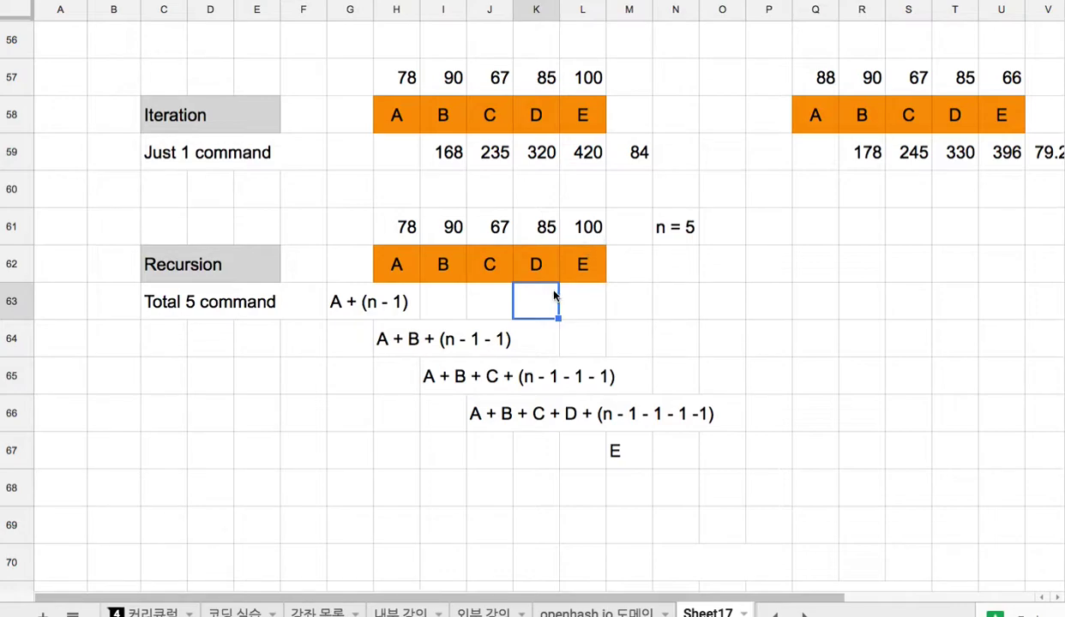
text(=)
click(591, 236)
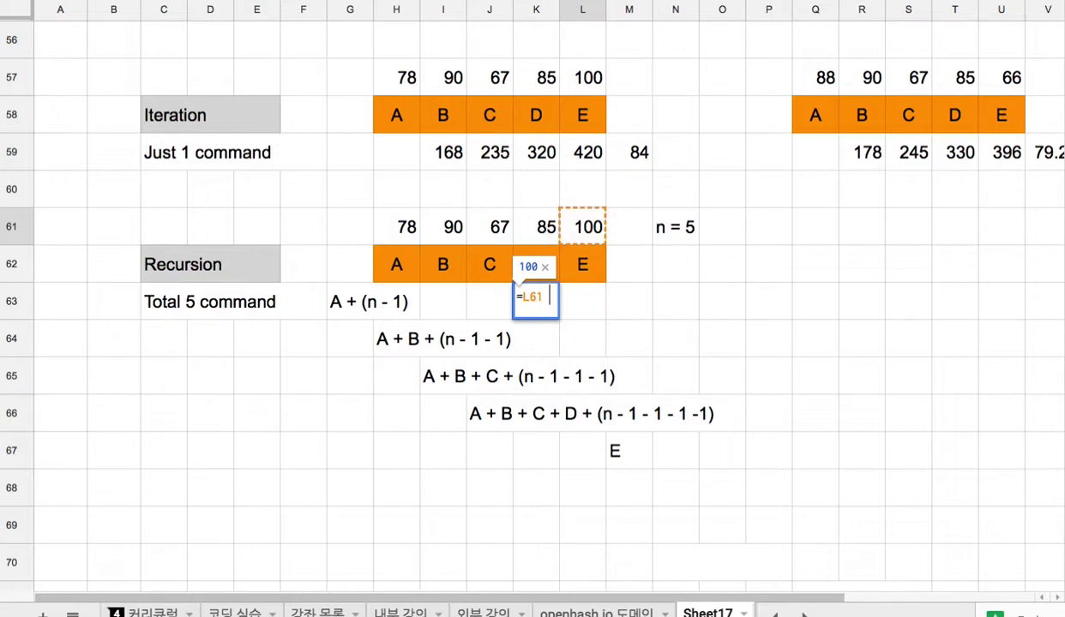
text(+)
click(549, 228)
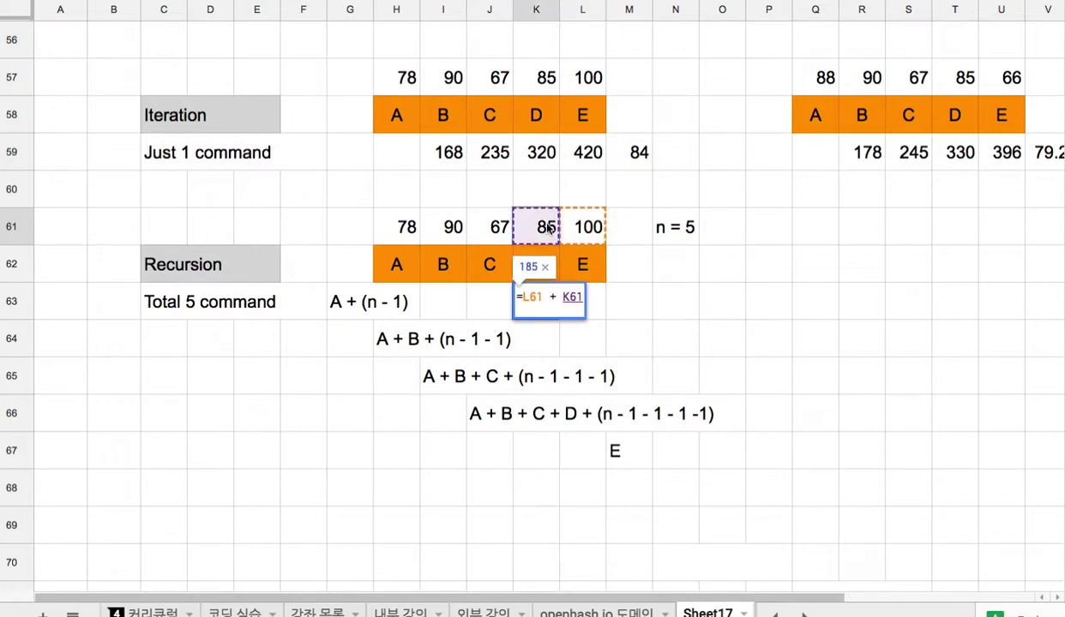
key(Return)
click(543, 307)
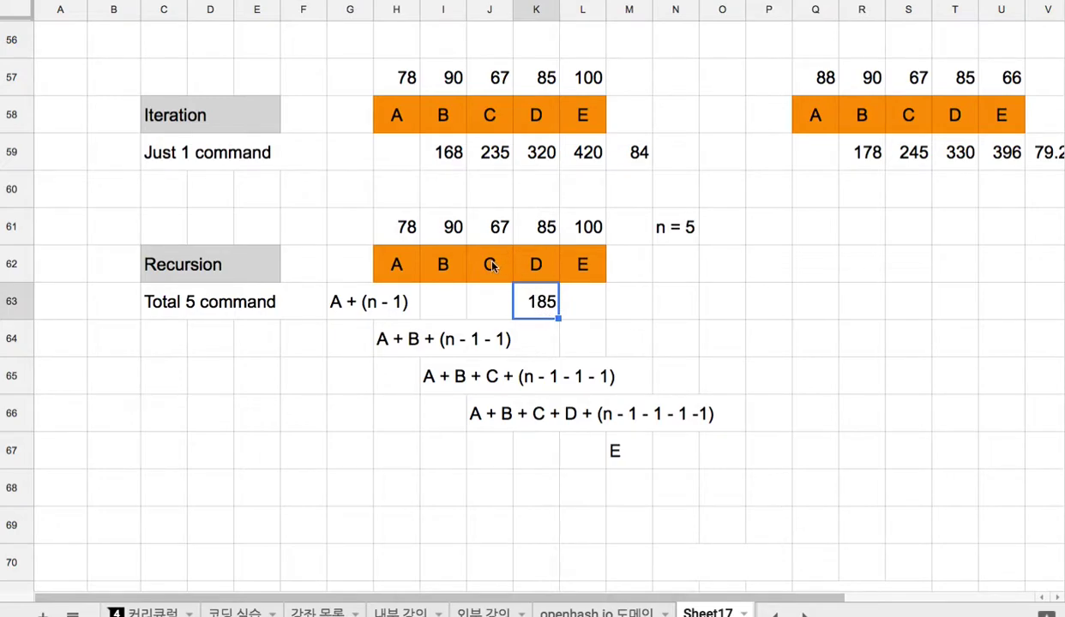
- Clear the E in M67 and the row 66 expression "A + B + C + D + (n - 1 - 1 - 1 -1)"
click(614, 443)
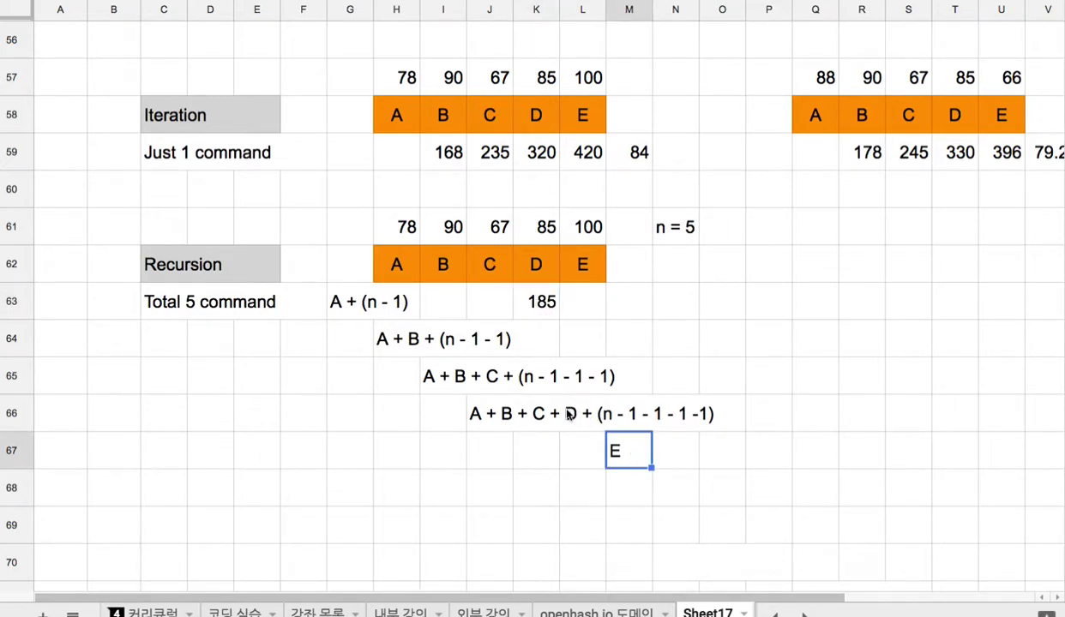
key(Delete)
click(522, 255)
click(549, 306)
click(578, 418)
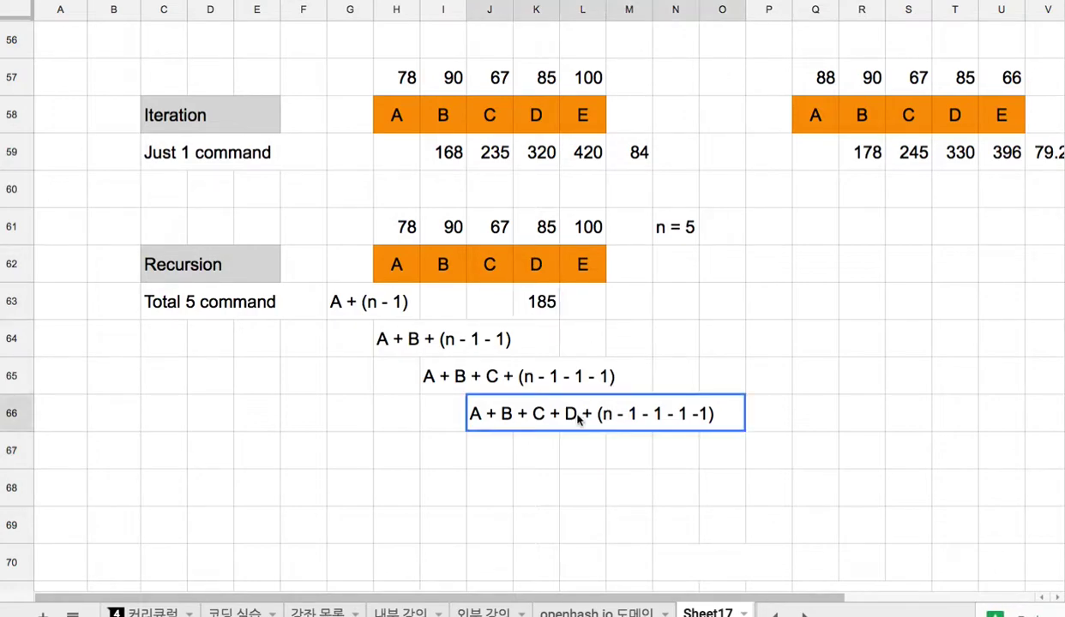
key(Delete)
- Relate the row 65 expression to member C and enter =K63+J61 in J63 to add C's score to the running sum
click(531, 299)
click(490, 264)
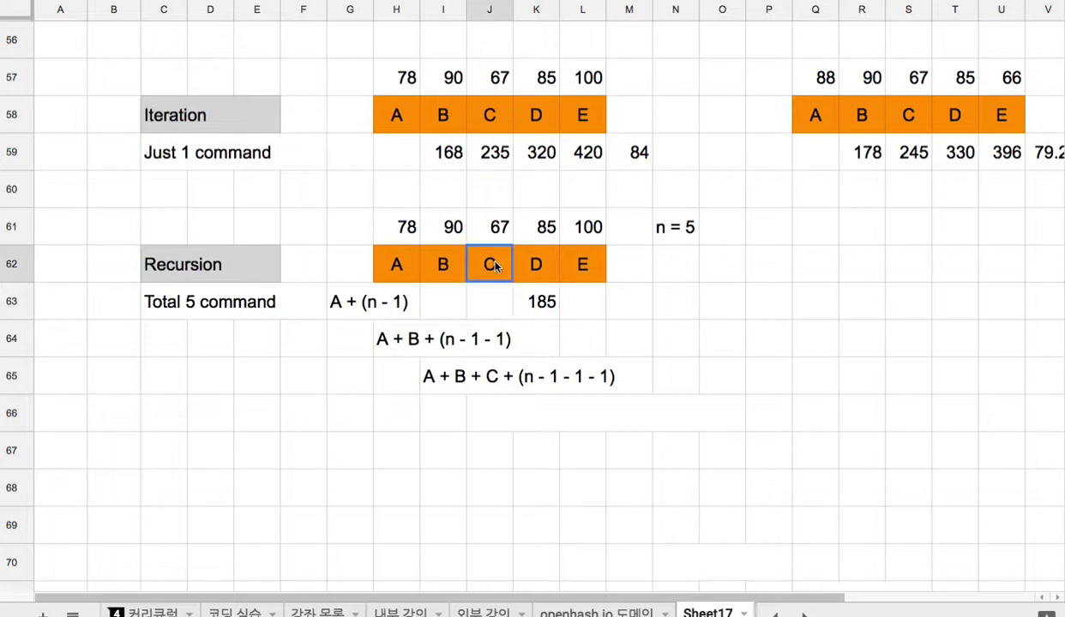
double_click(492, 376)
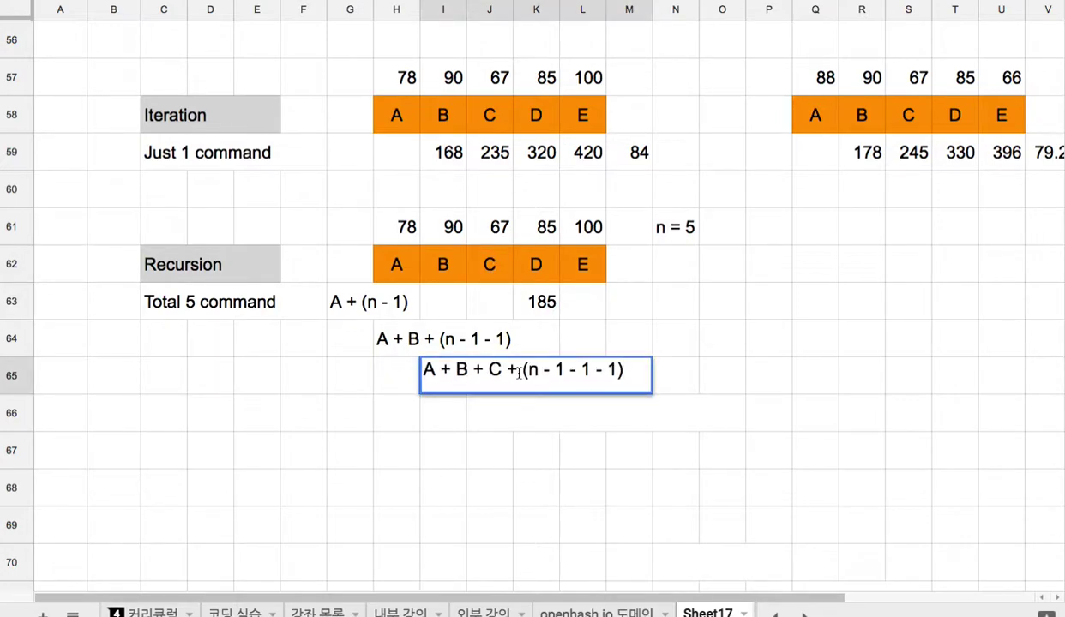
drag(518, 370, 632, 380)
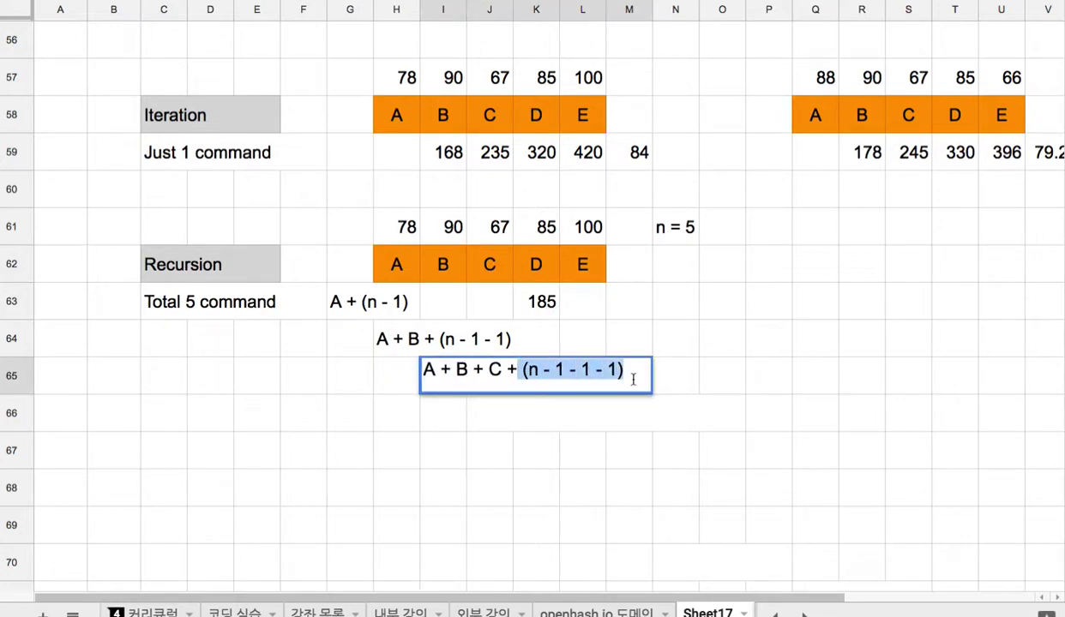
double_click(496, 370)
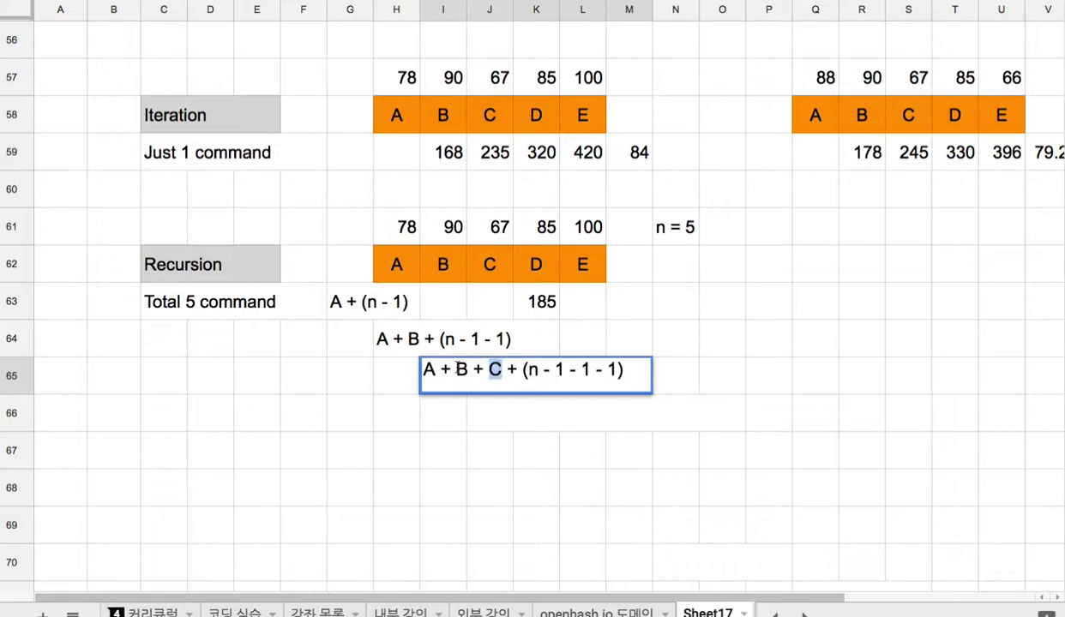
click(492, 269)
click(496, 302)
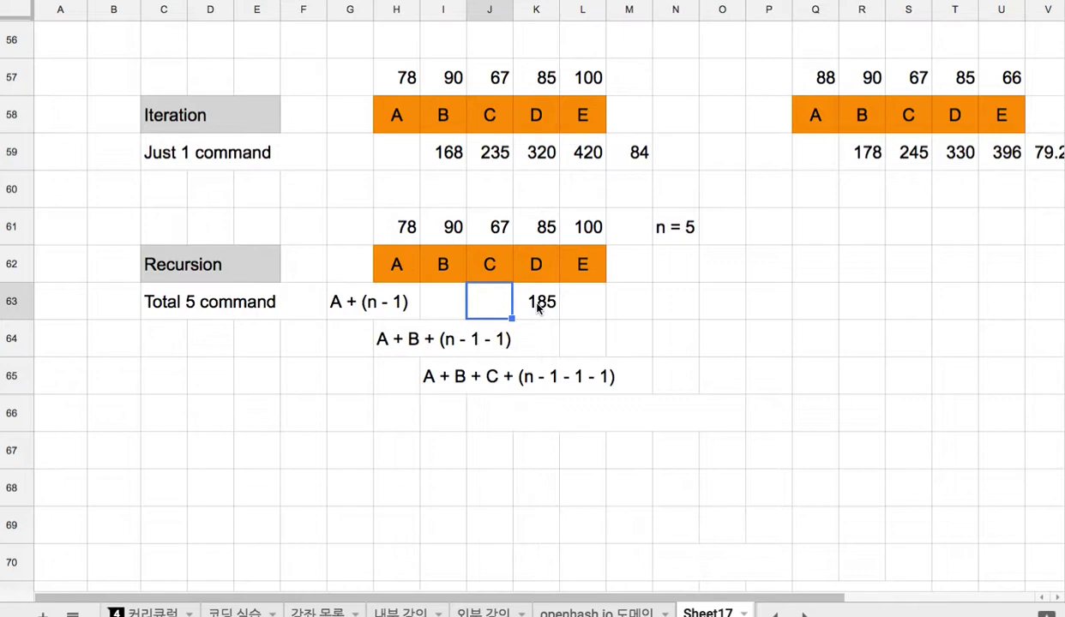
text(=)
click(538, 307)
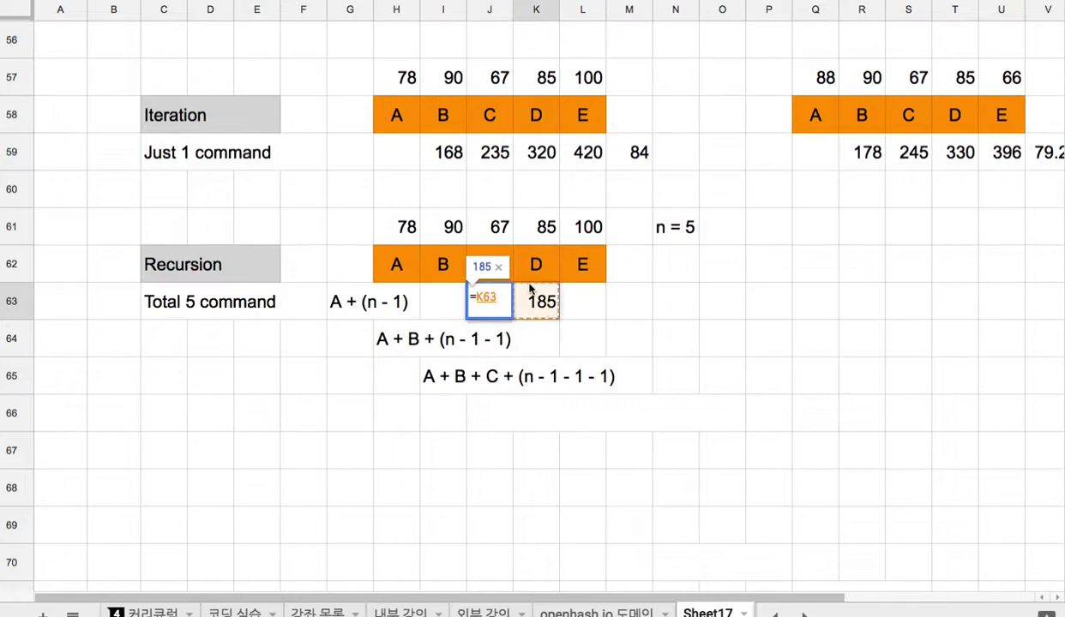
text(+)
click(502, 229)
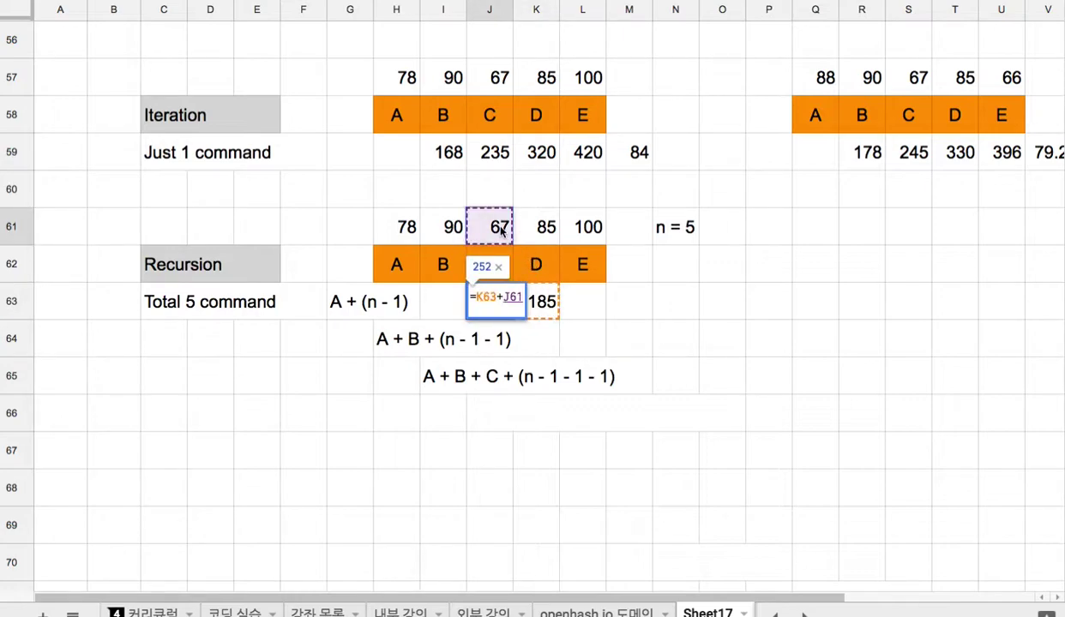
key(Return)
- Enter =J63+I61 in I63 to add member B's score to the running sum below member C
click(452, 234)
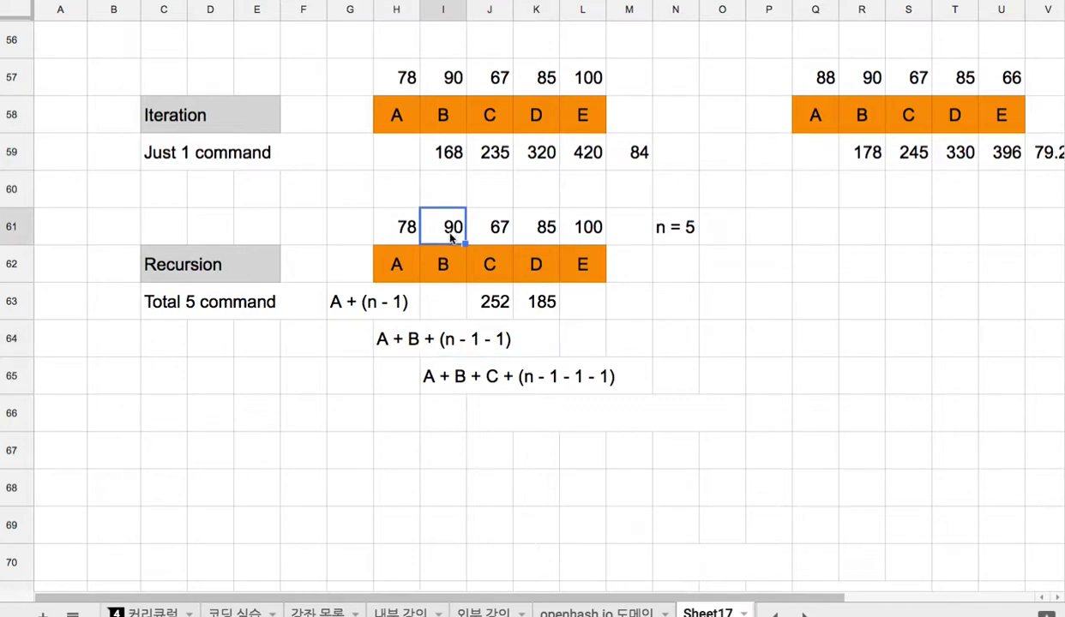
click(444, 265)
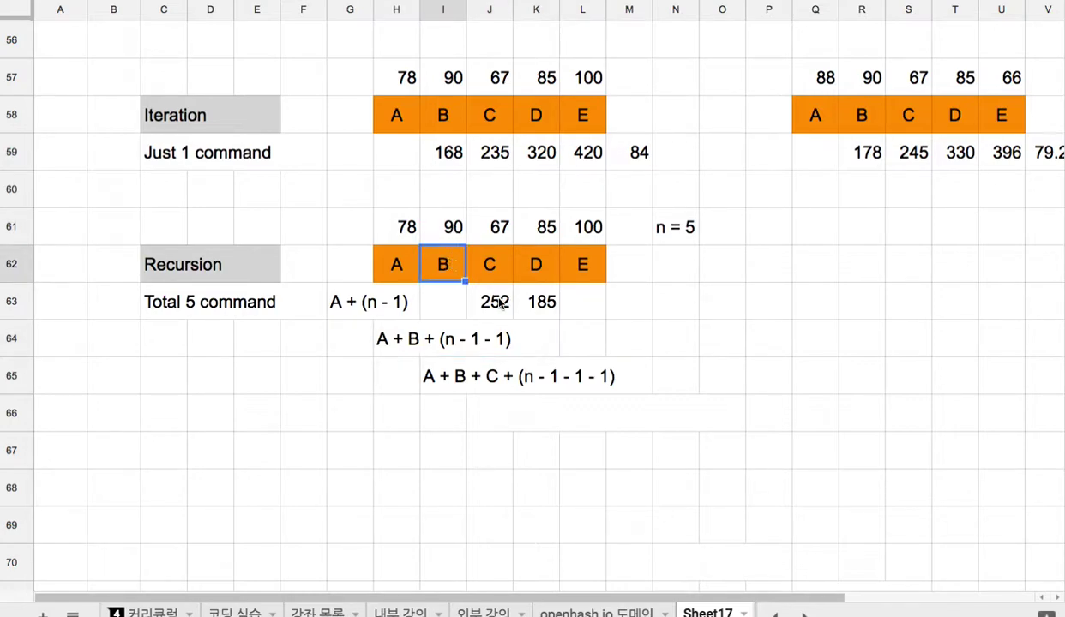
click(499, 304)
click(444, 233)
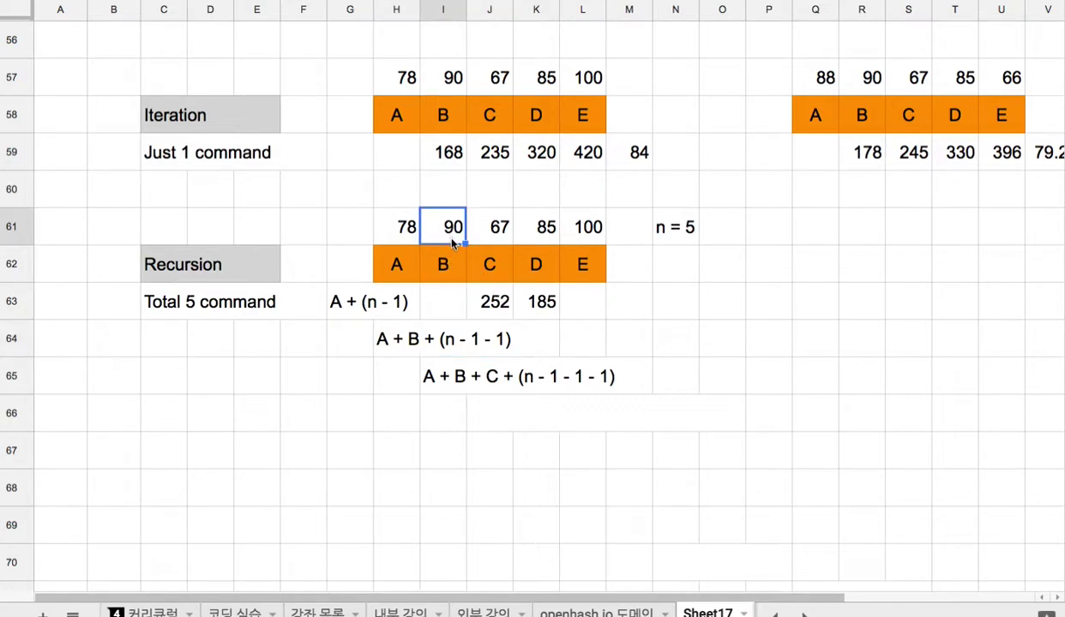
click(393, 233)
click(438, 297)
text(=)
click(493, 302)
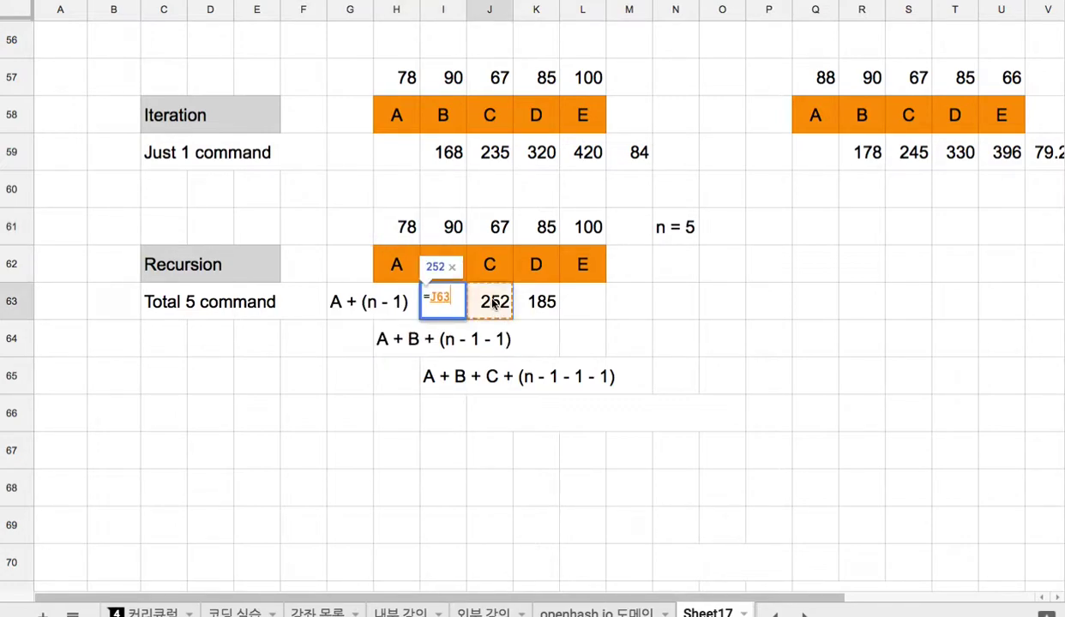
text(+)
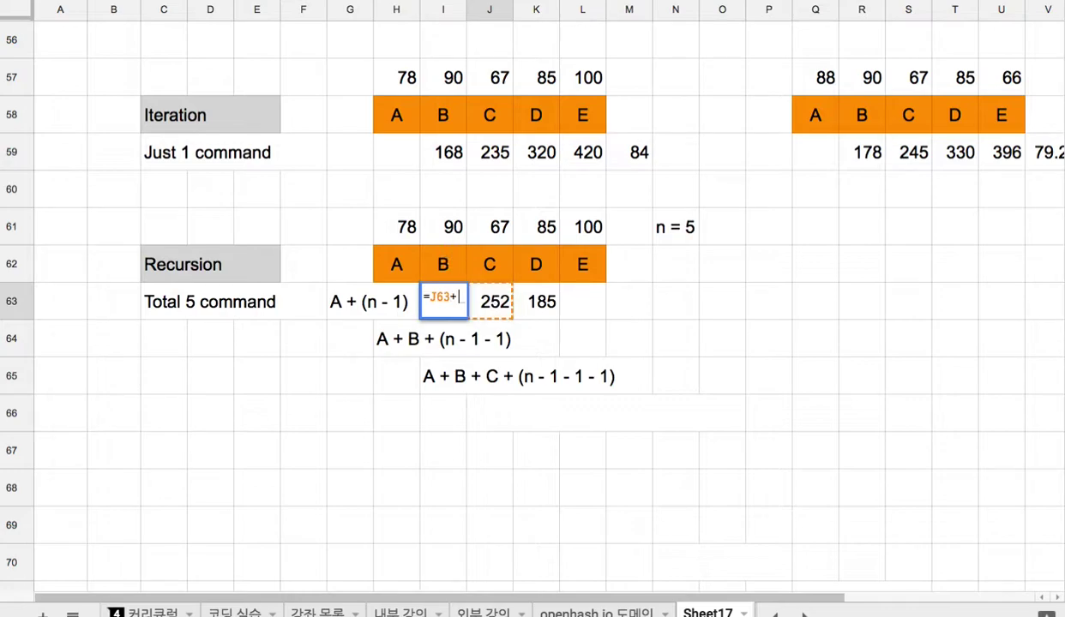
click(455, 231)
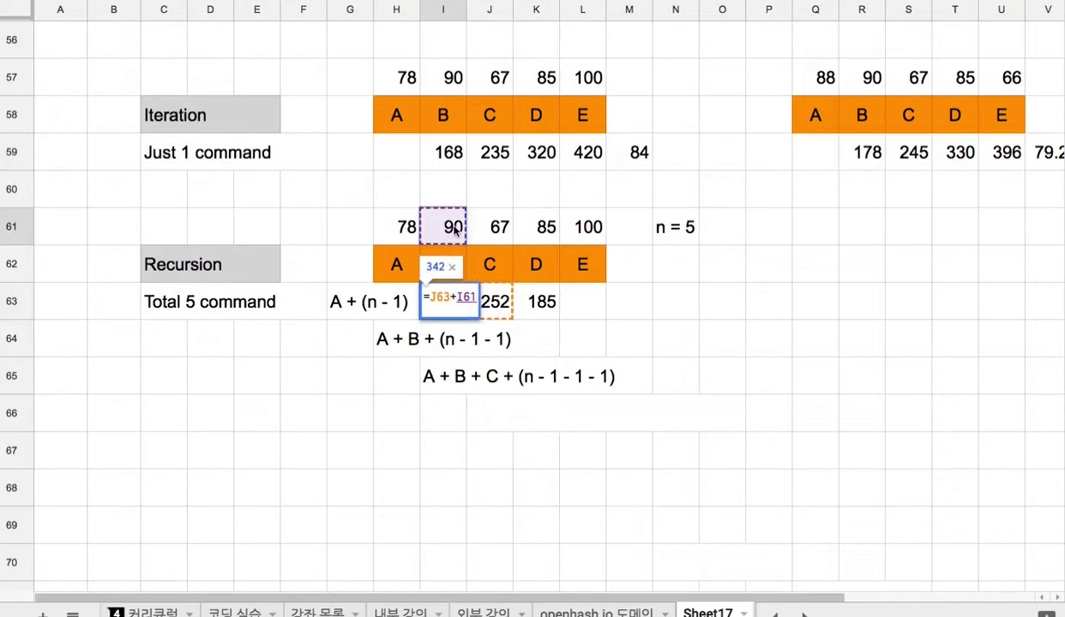
key(Return)
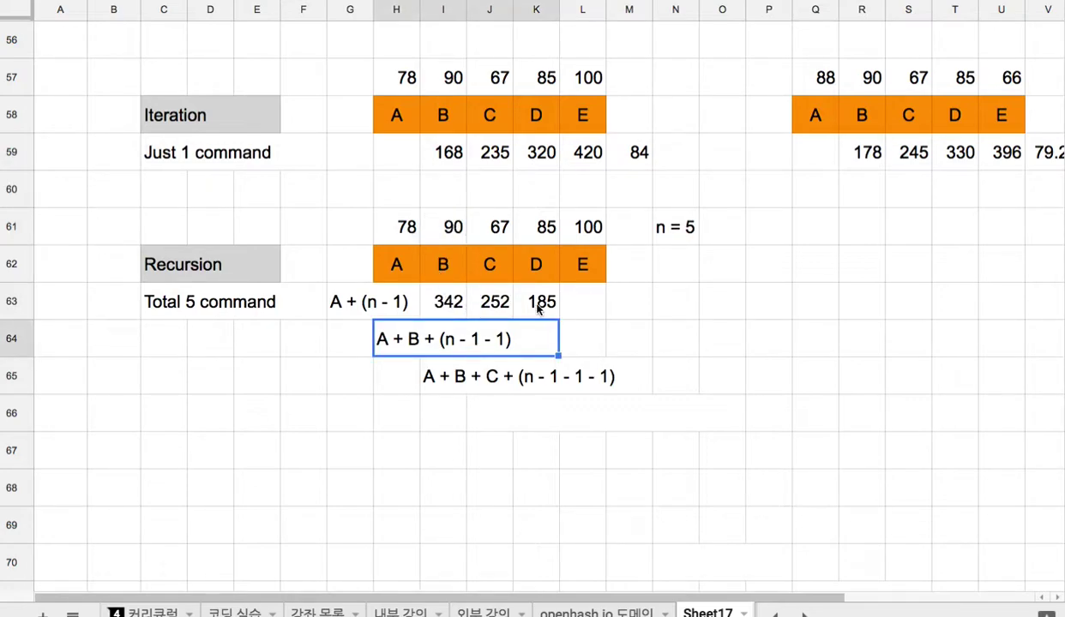
- Clear the expressions "A + B + C + (n - 1 - 1 - 1)" in row 65 and "A + B + (n - 1 - 1)" in row 64
click(436, 300)
click(398, 270)
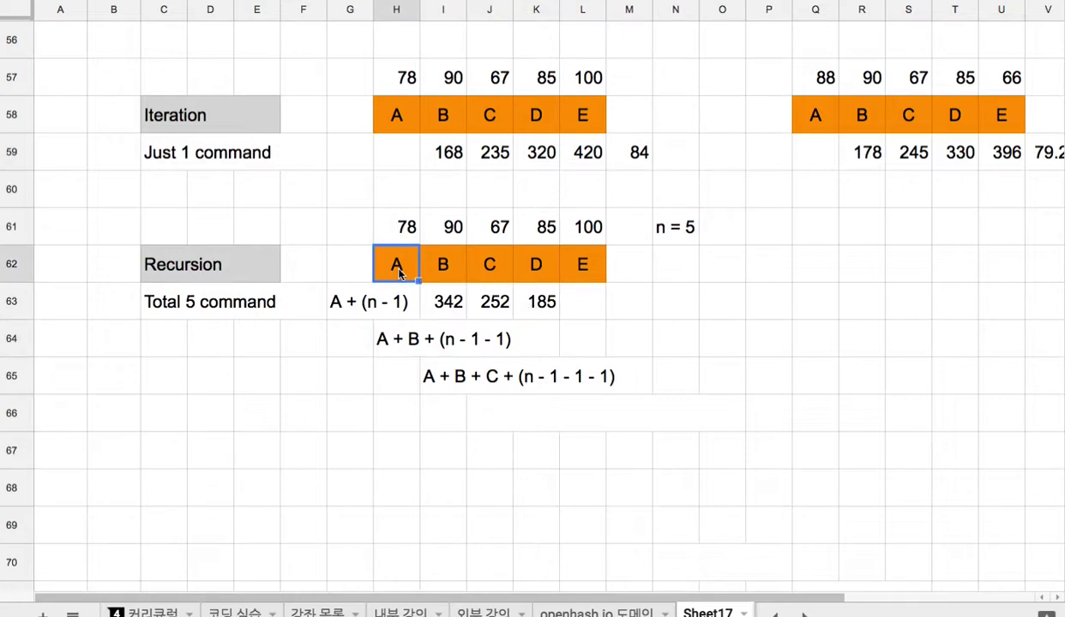
click(400, 304)
click(502, 386)
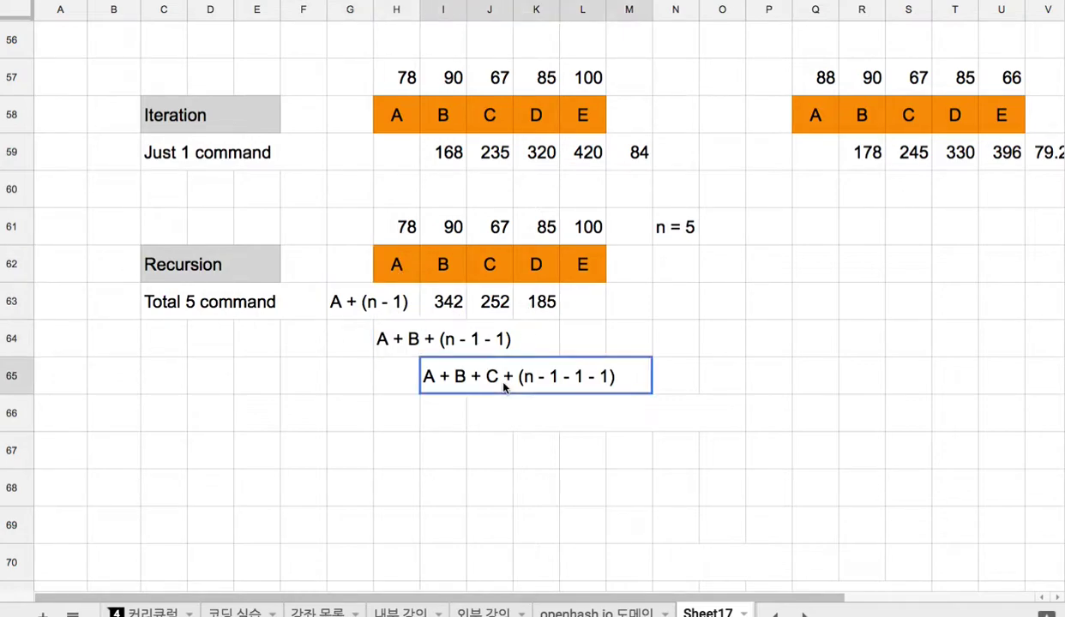
key(Delete)
click(452, 347)
key(Delete)
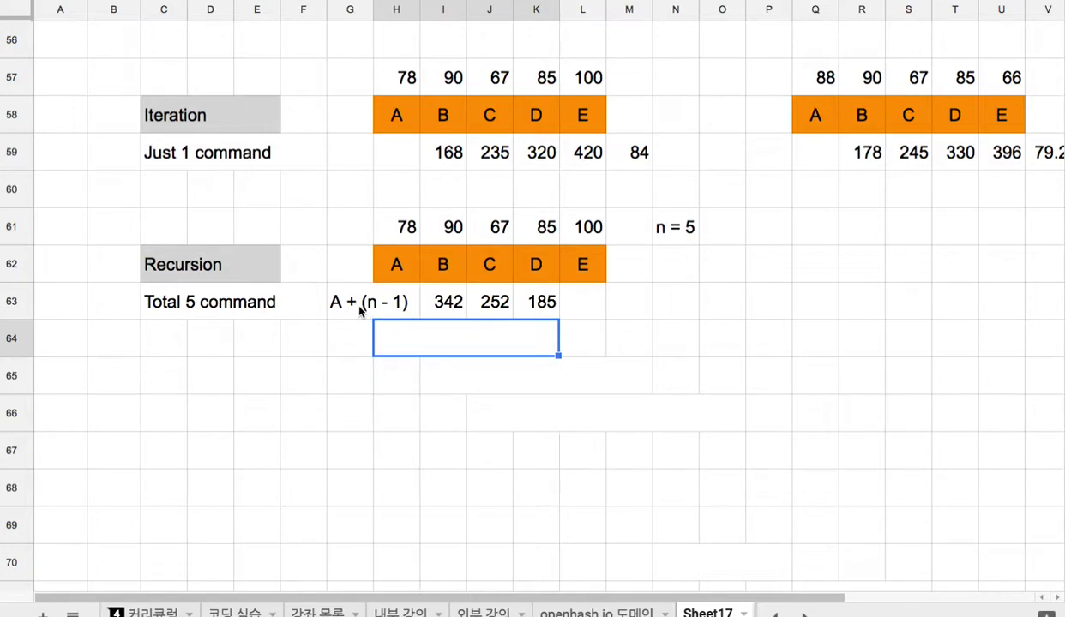
- Relate A + (n - 1) to members B through E, then unmerge G63:H63 and clear the expression
click(343, 306)
double_click(336, 300)
drag(362, 296, 576, 268)
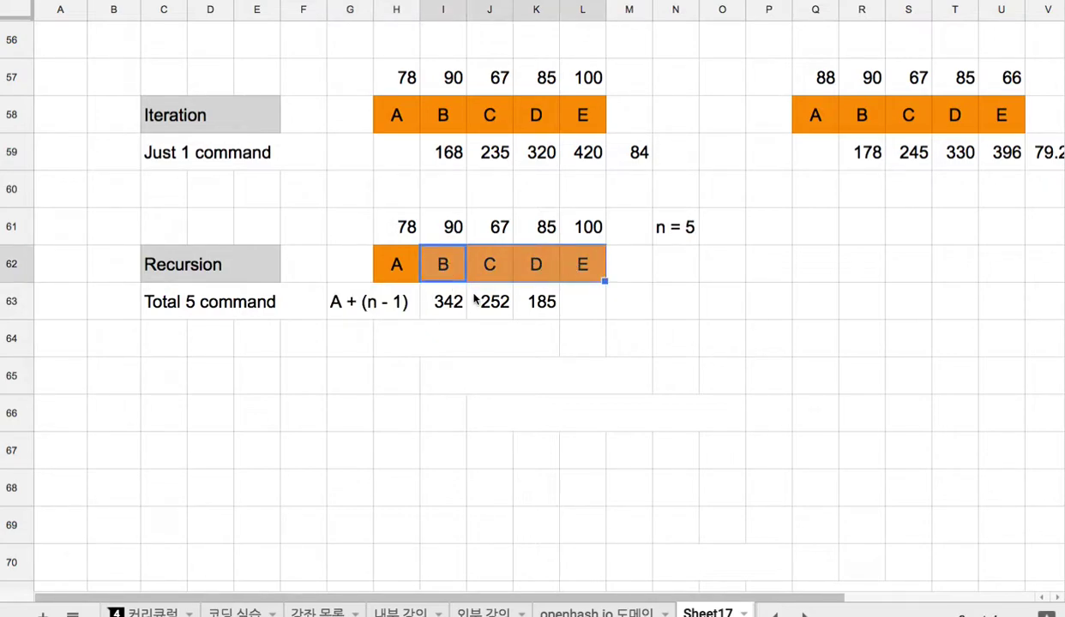
click(437, 296)
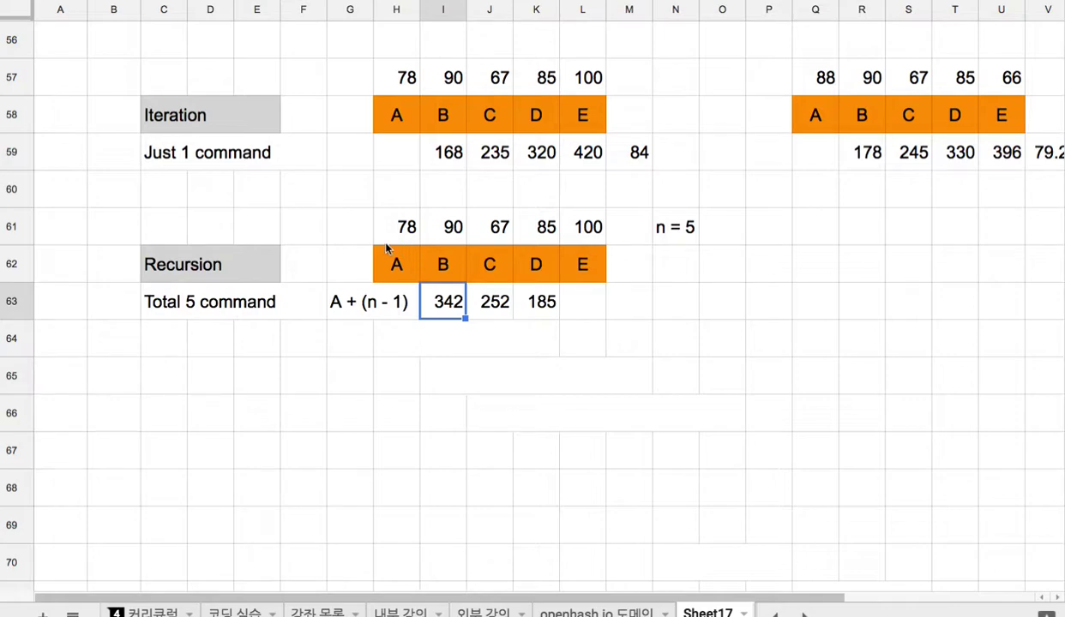
click(372, 316)
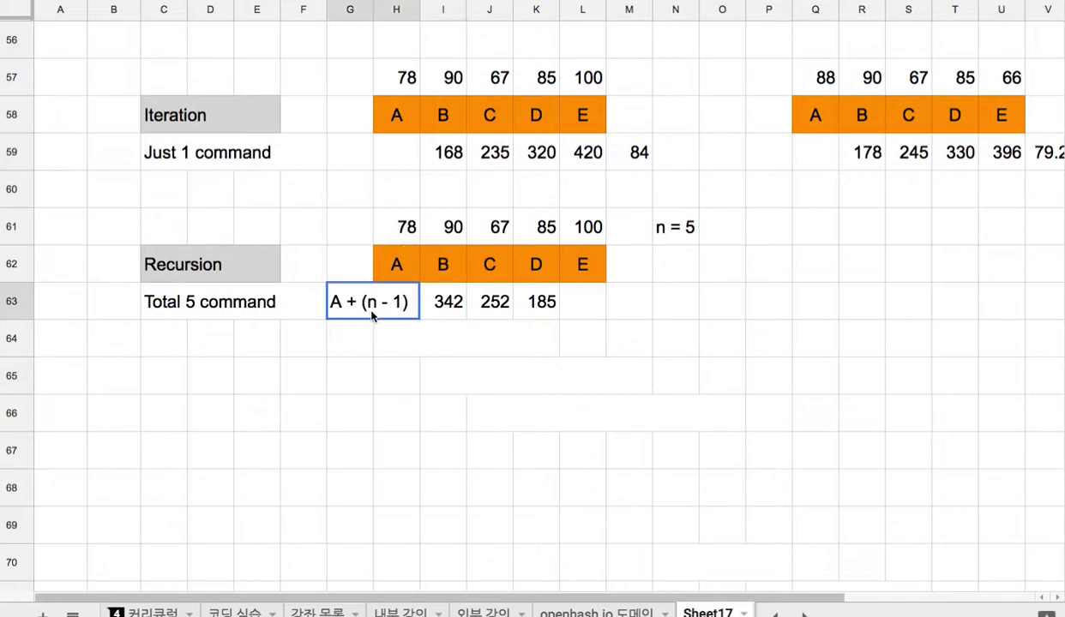
text(\)
click(399, 349)
click(390, 311)
key(Delete)
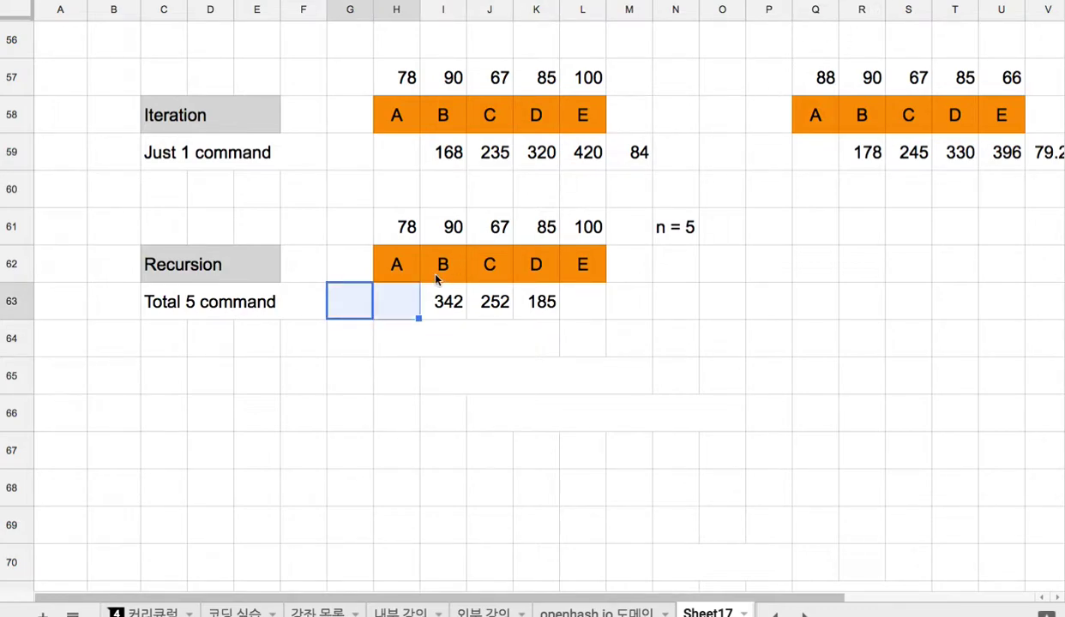
- Enter =I63+H61 in H63 to add member A's score to the running sum
click(423, 290)
text(=)
click(453, 303)
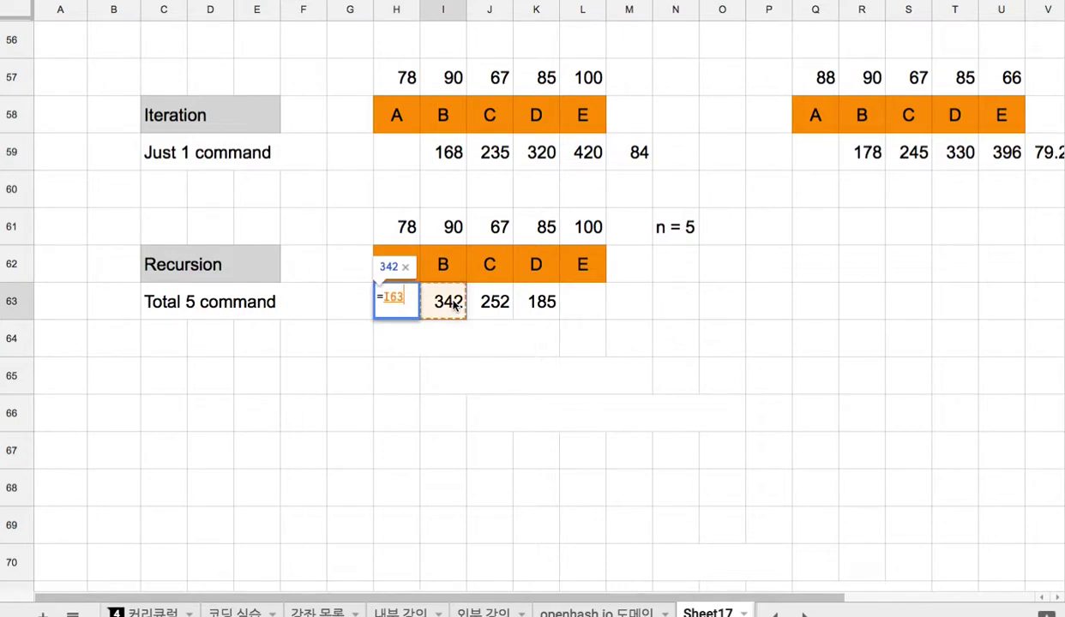
text(+)
click(410, 230)
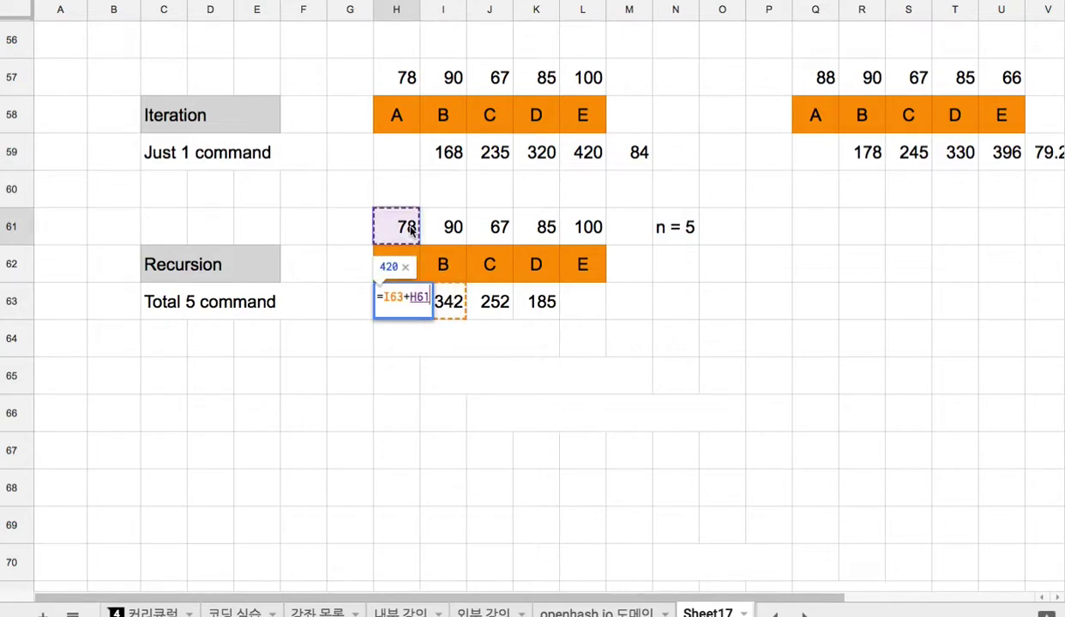
key(Return)
click(405, 304)
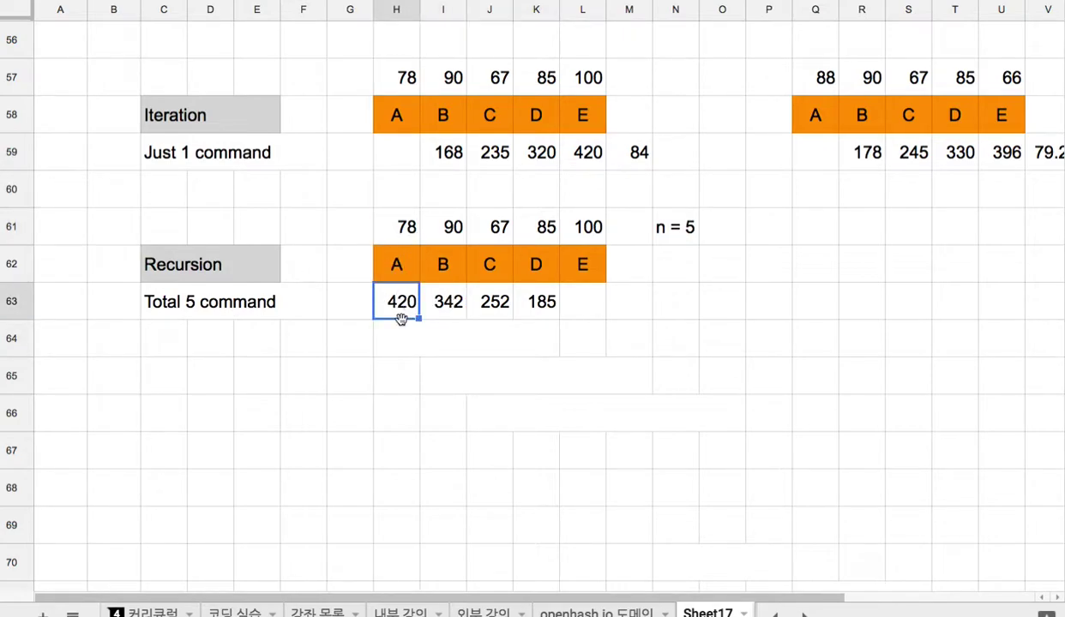
- Give the final totals in L59 and H63 a cornflower blue fill and white text
click(590, 160)
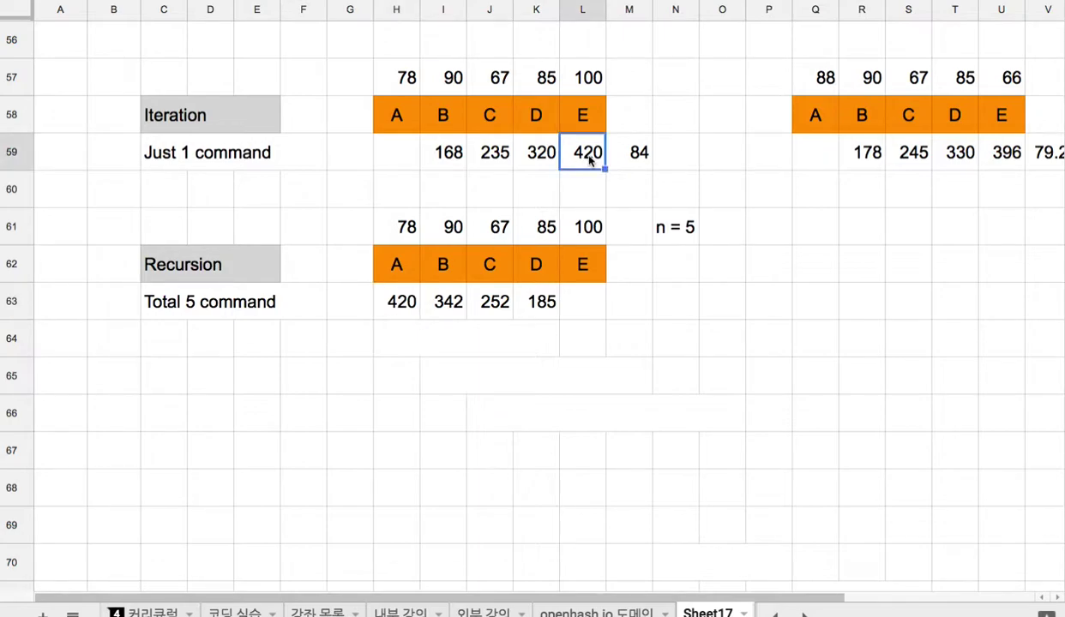
click(400, 313)
click(836, 1)
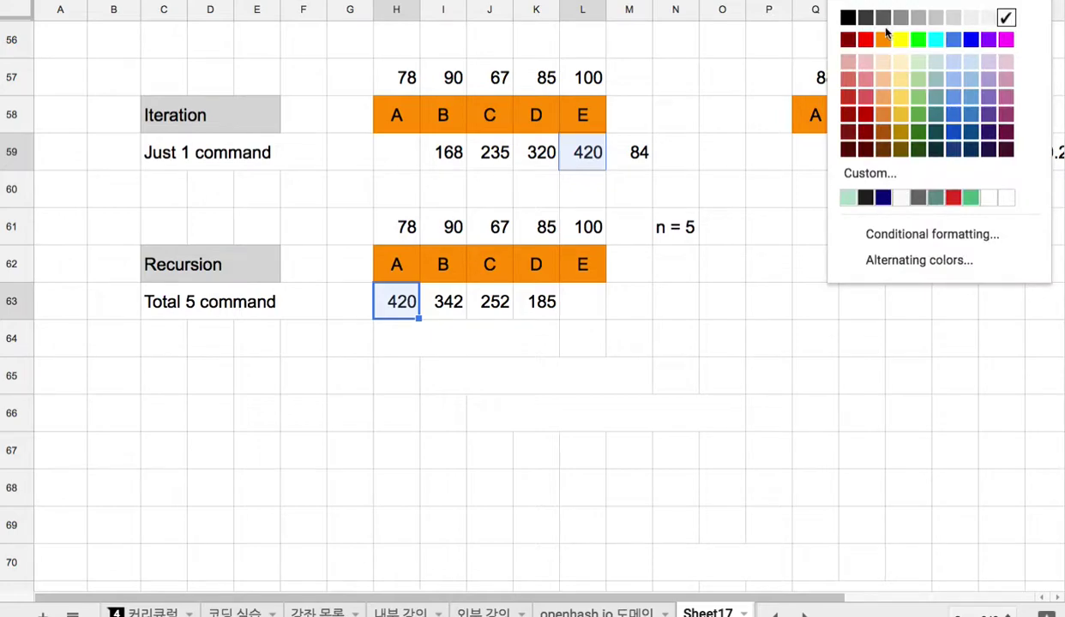
click(953, 40)
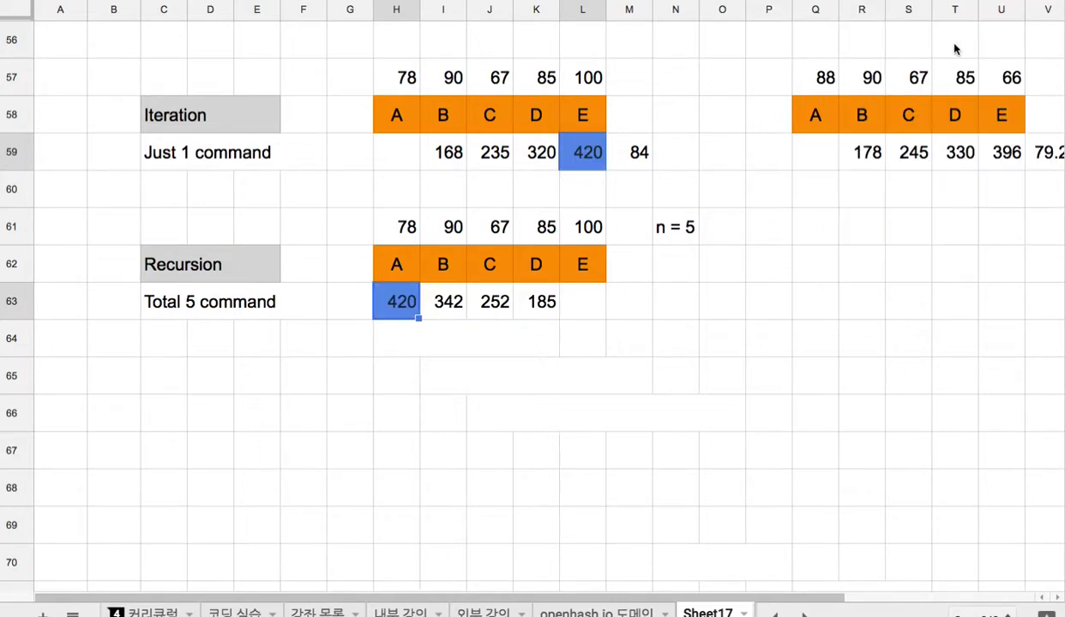
click(813, 1)
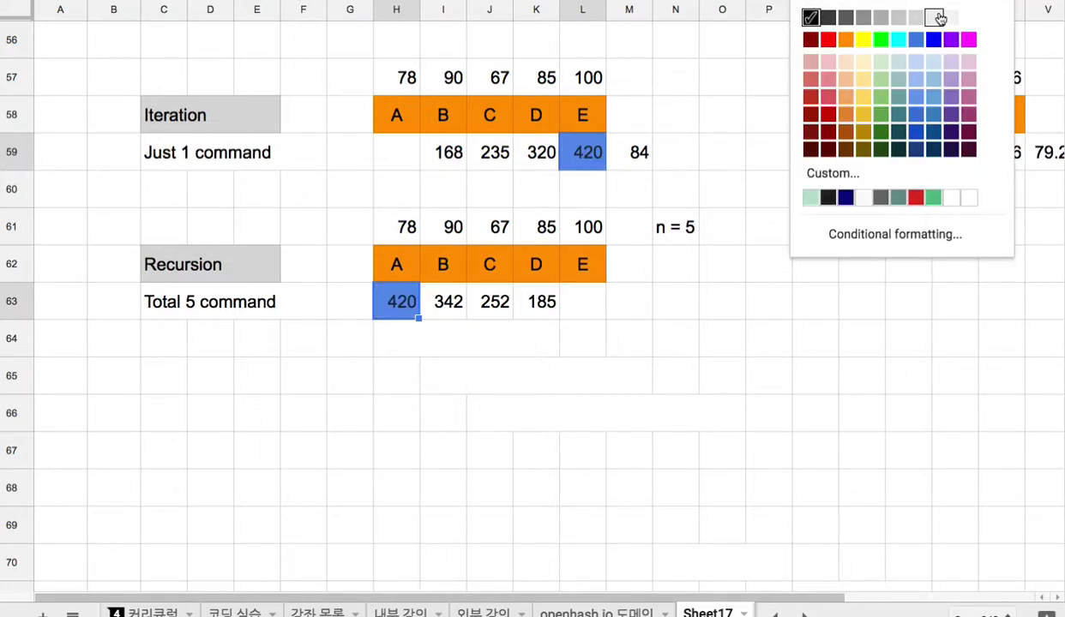
click(972, 17)
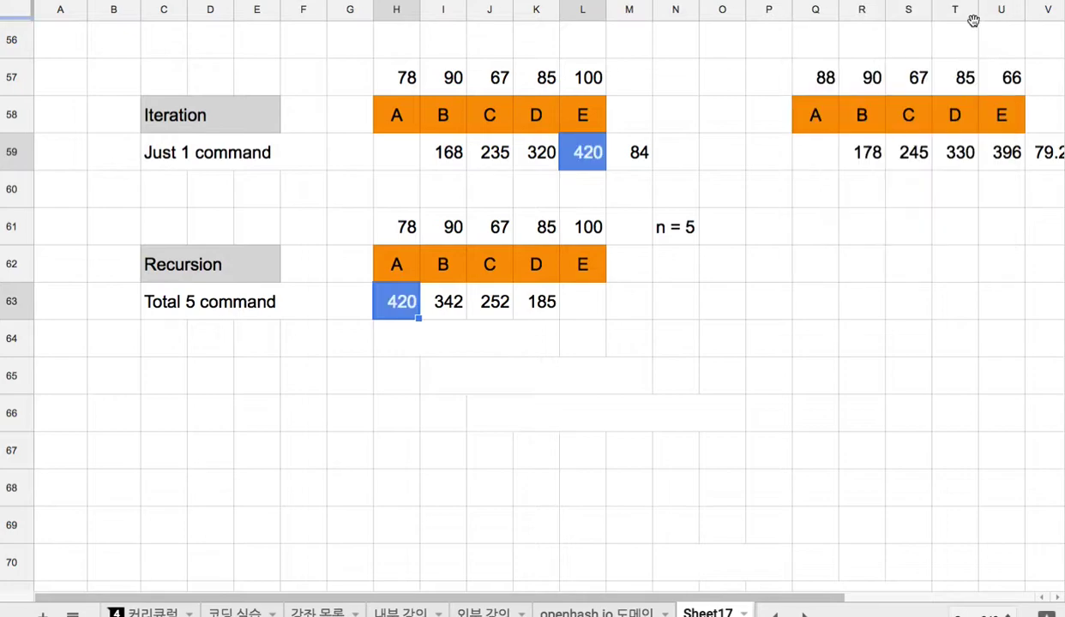
- Compare the Iteration block's running totals and average with the Recursion block and its "Total 5 command" label
click(626, 162)
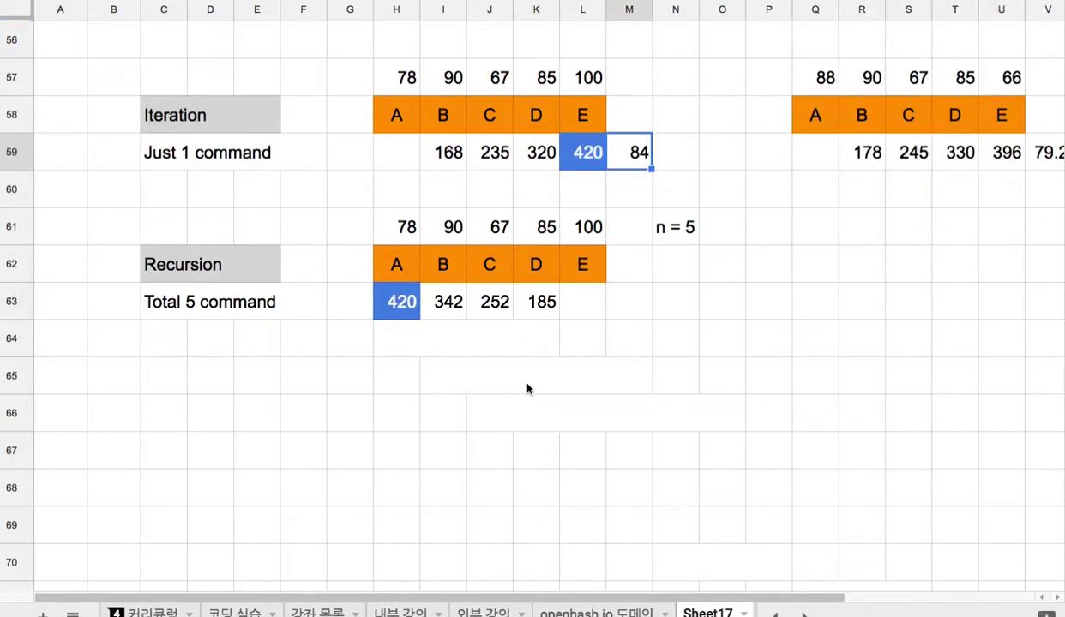
click(202, 311)
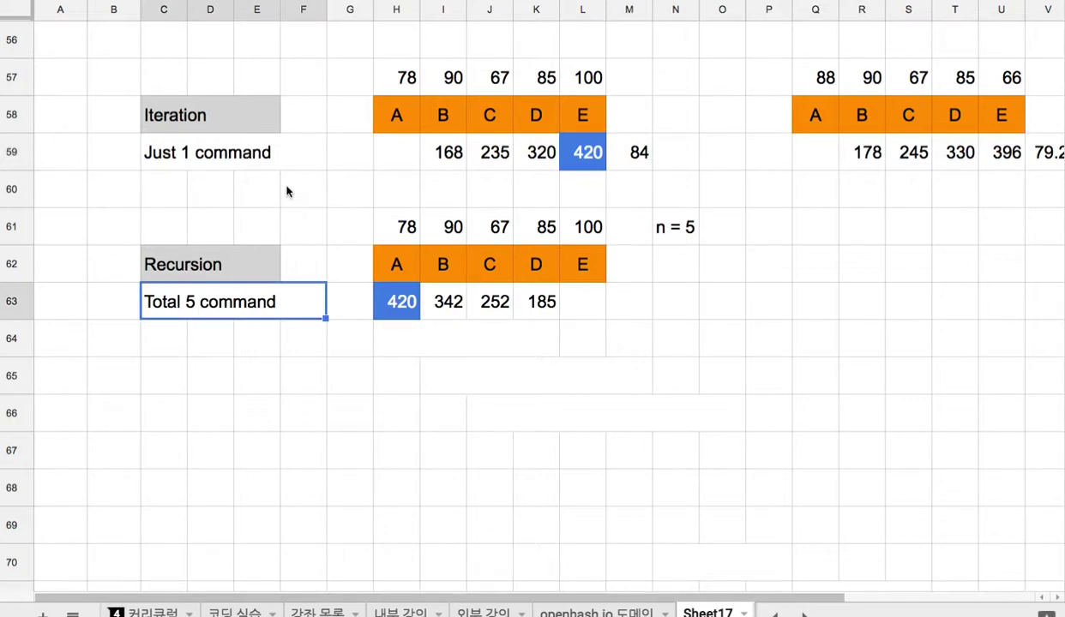
click(204, 114)
click(402, 155)
drag(402, 155, 590, 154)
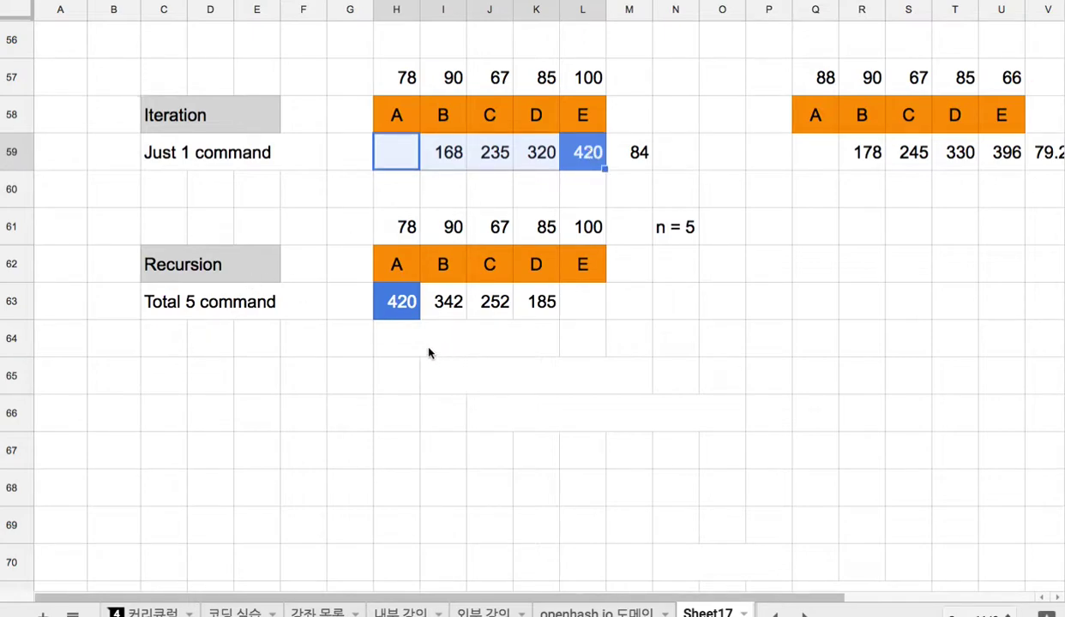
drag(385, 344, 334, 303)
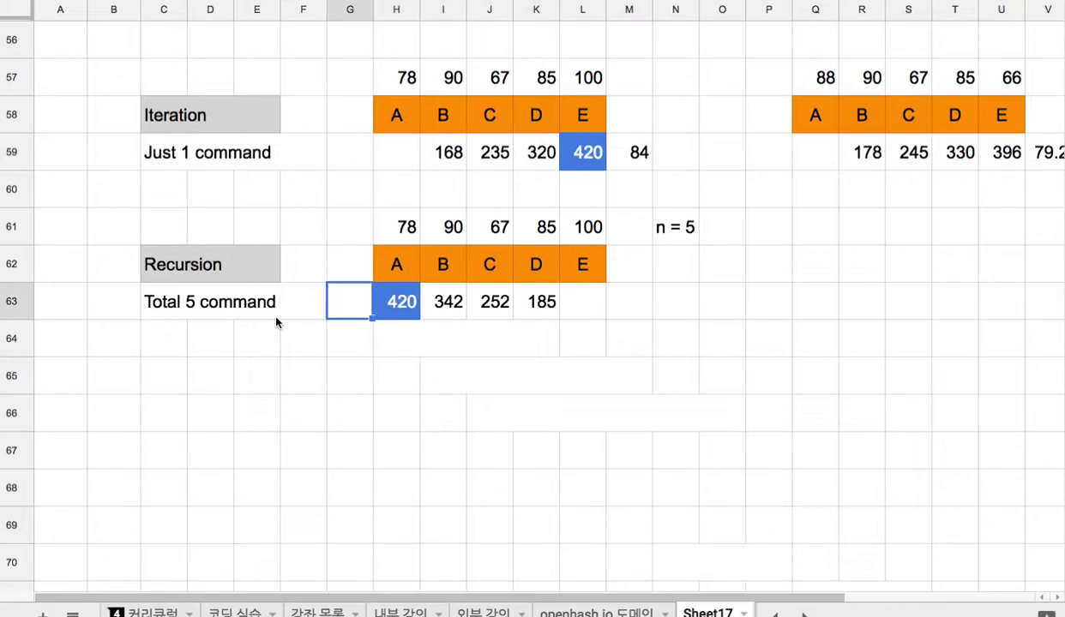
drag(228, 276, 228, 311)
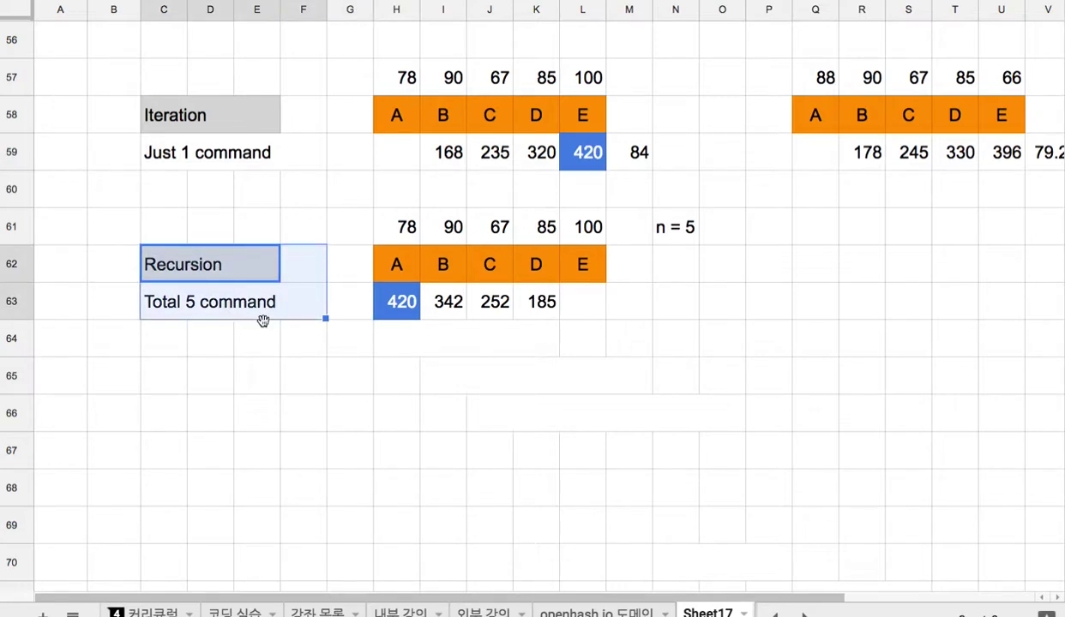
drag(231, 113, 607, 163)
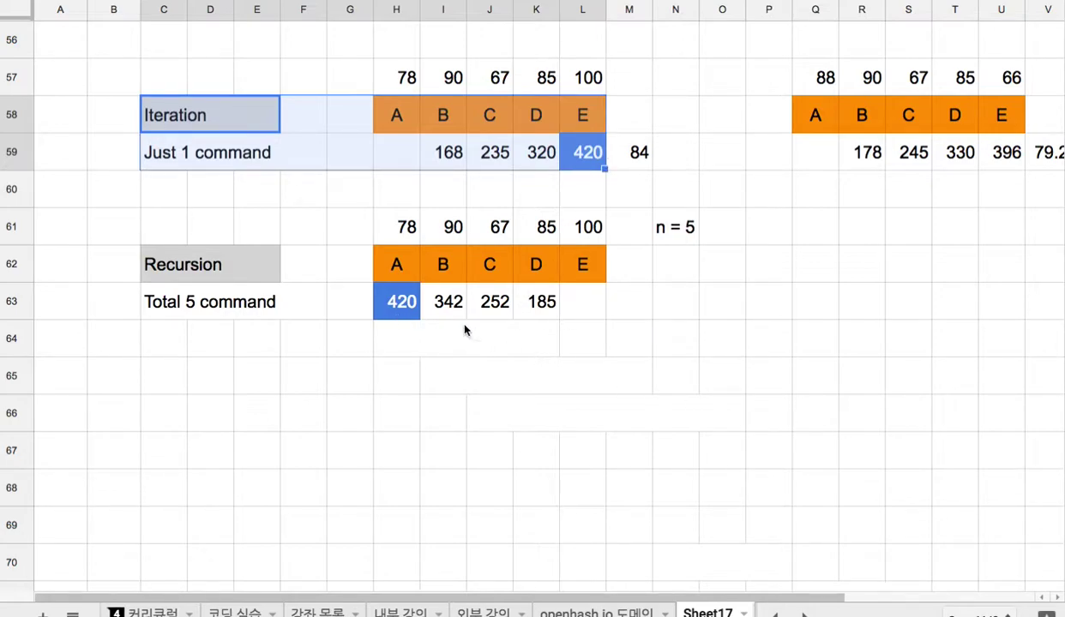
click(253, 298)
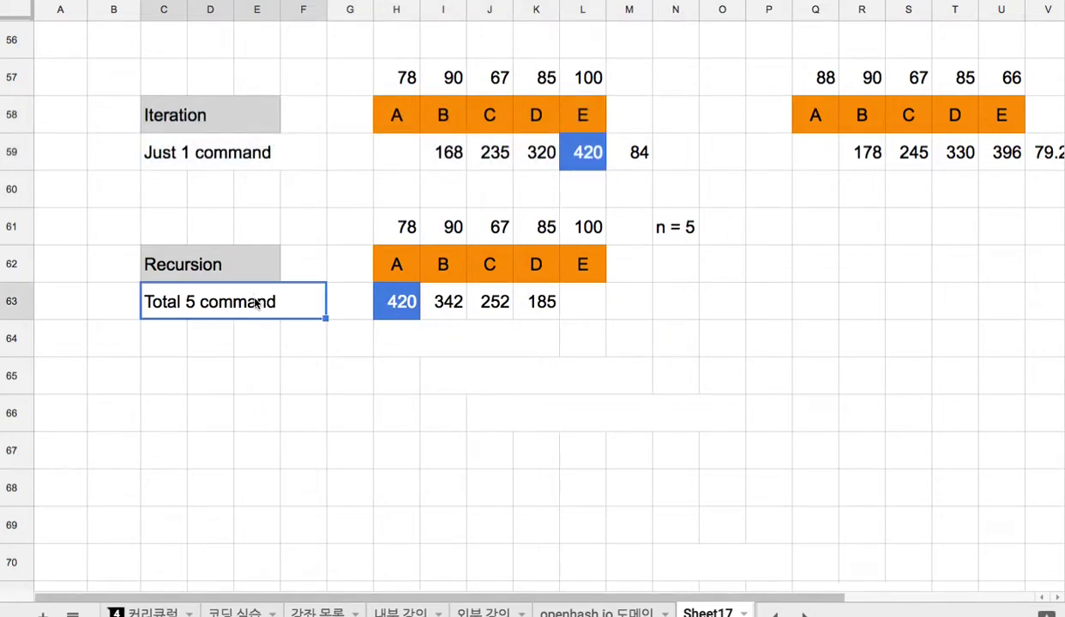
click(383, 267)
- Enter A in Q67 and give the cell a cornflower blue fill with white, centered text
click(820, 461)
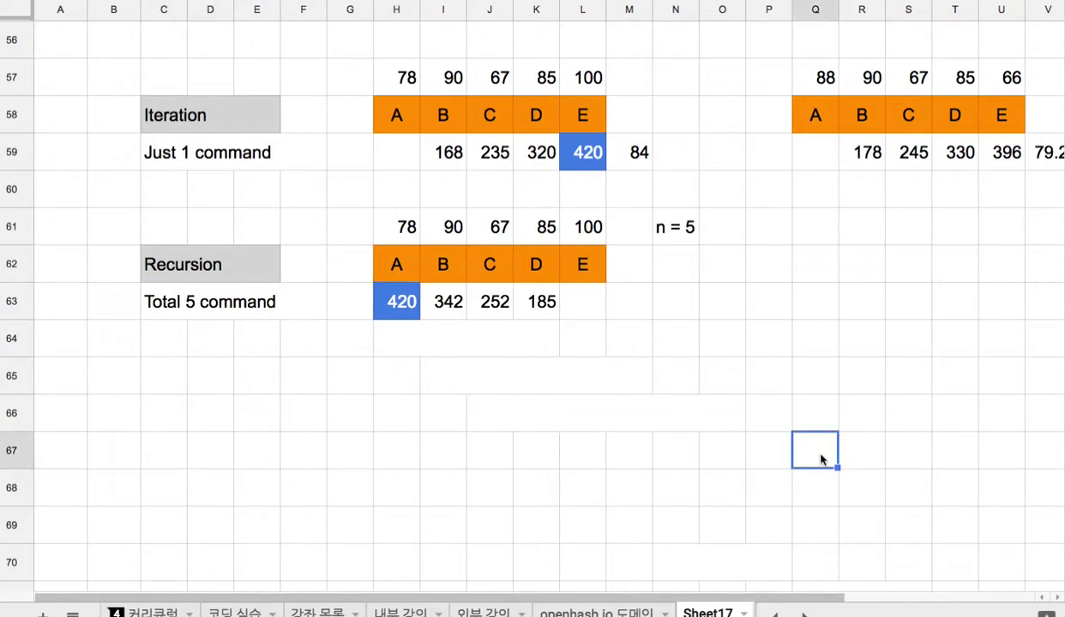
text(A)
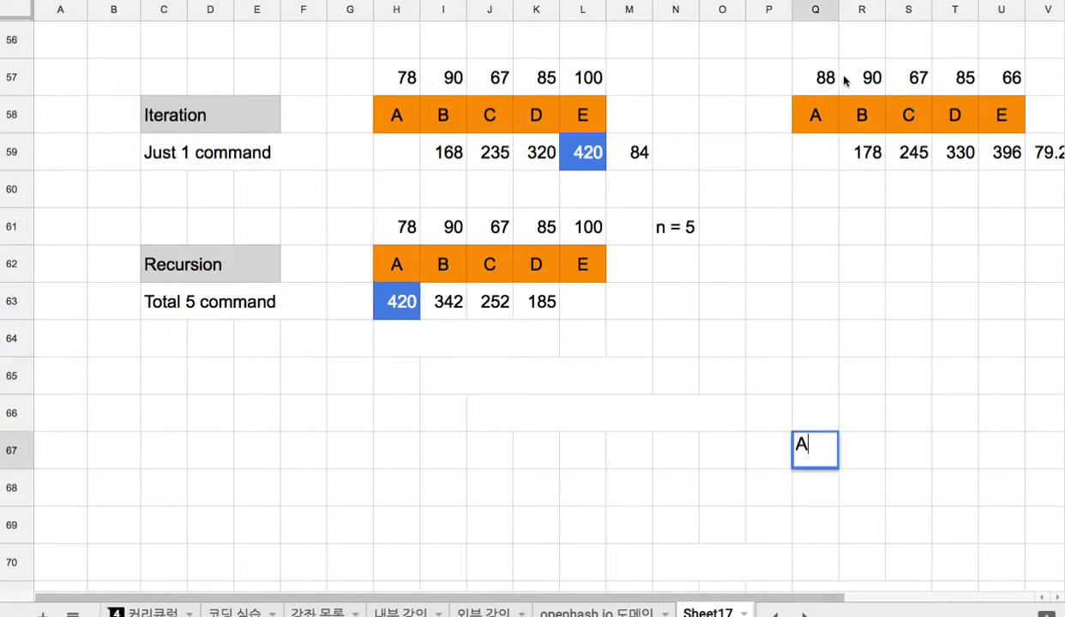
click(839, 0)
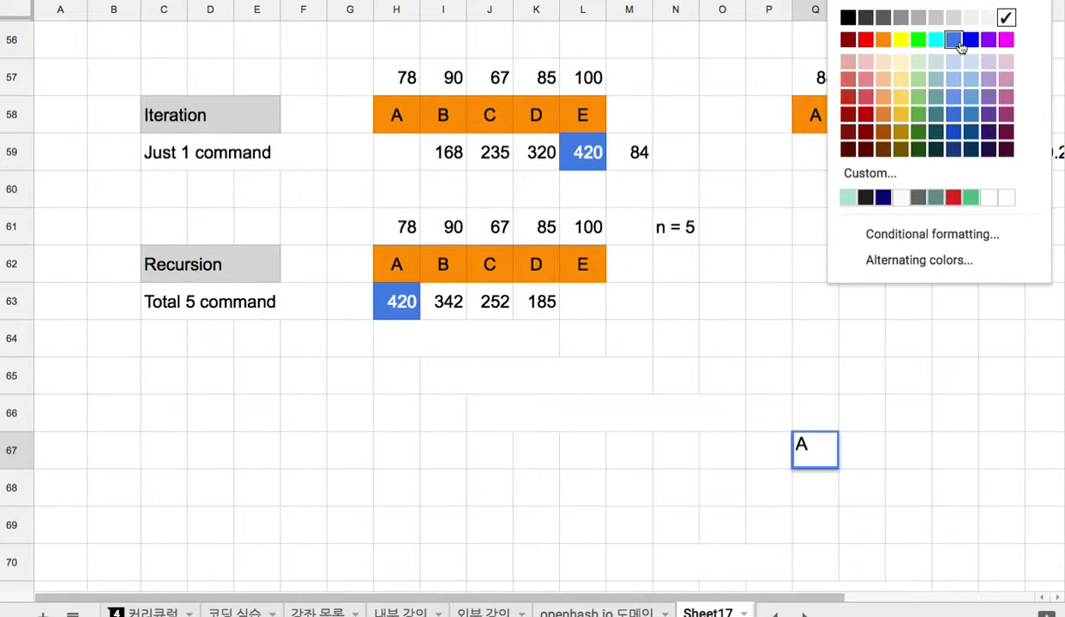
click(954, 39)
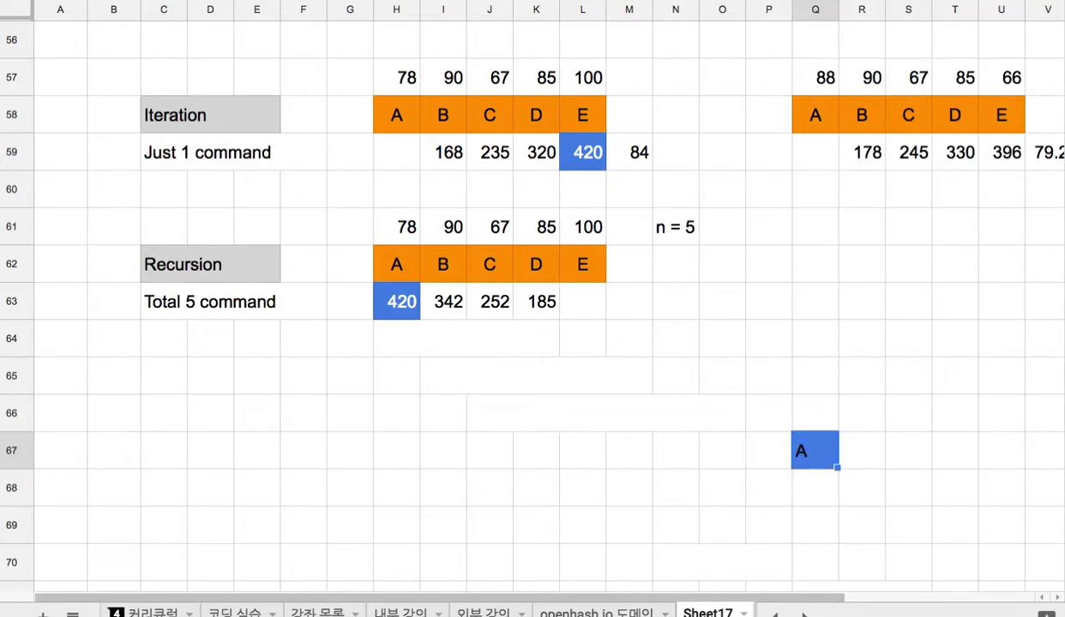
click(772, 0)
click(966, 16)
click(613, 0)
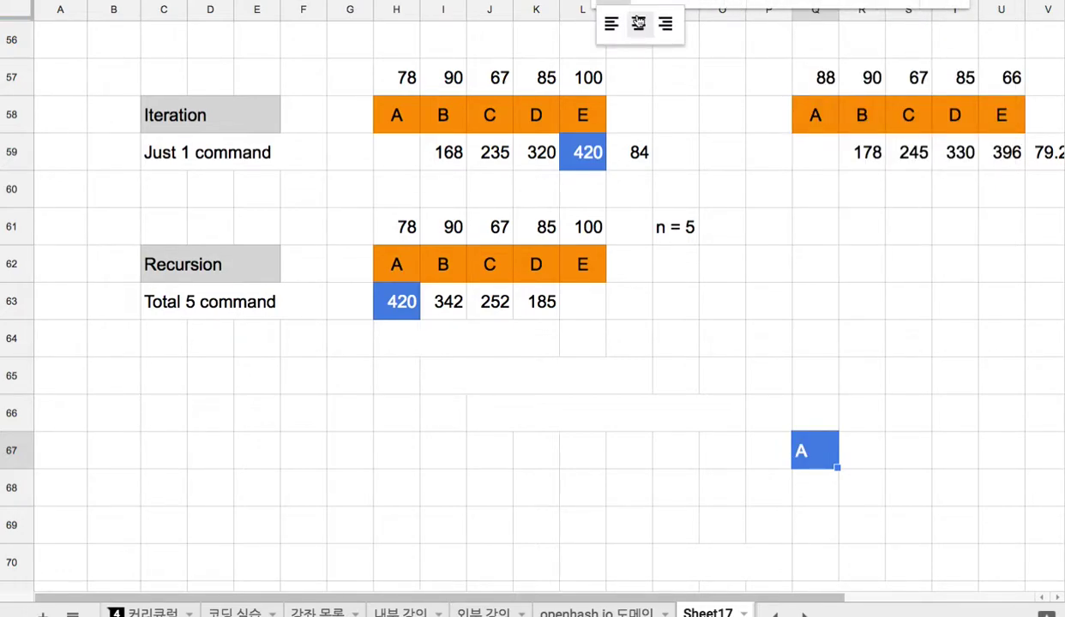
click(637, 23)
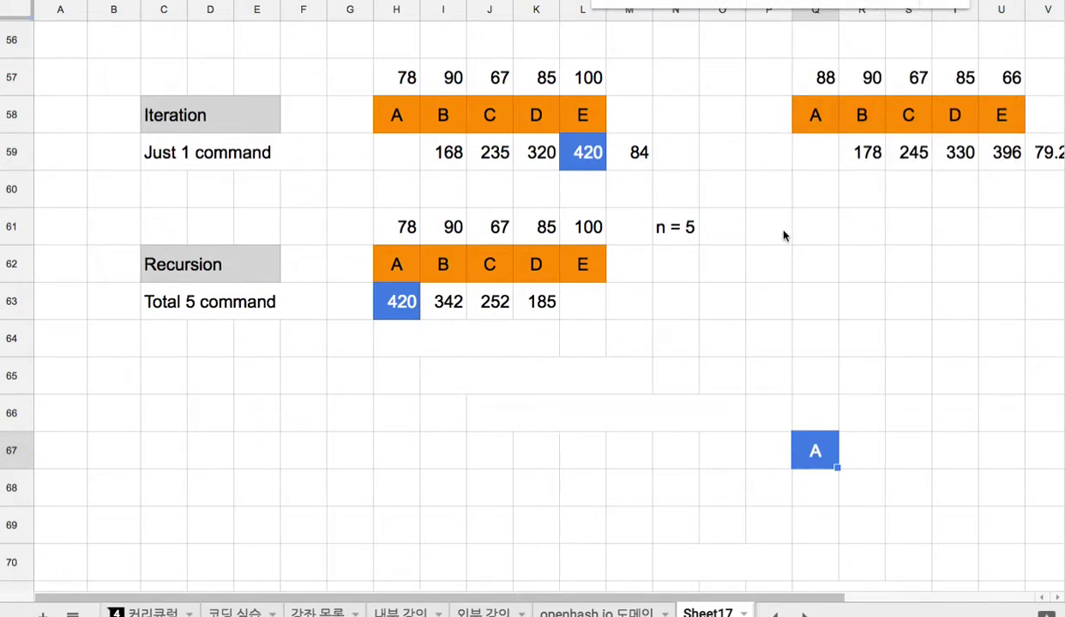
- Copy the formatted A cell in Q67 to Q66 and change the copy's text to B
key(ctrl+c)
click(817, 413)
key(ctrl+v)
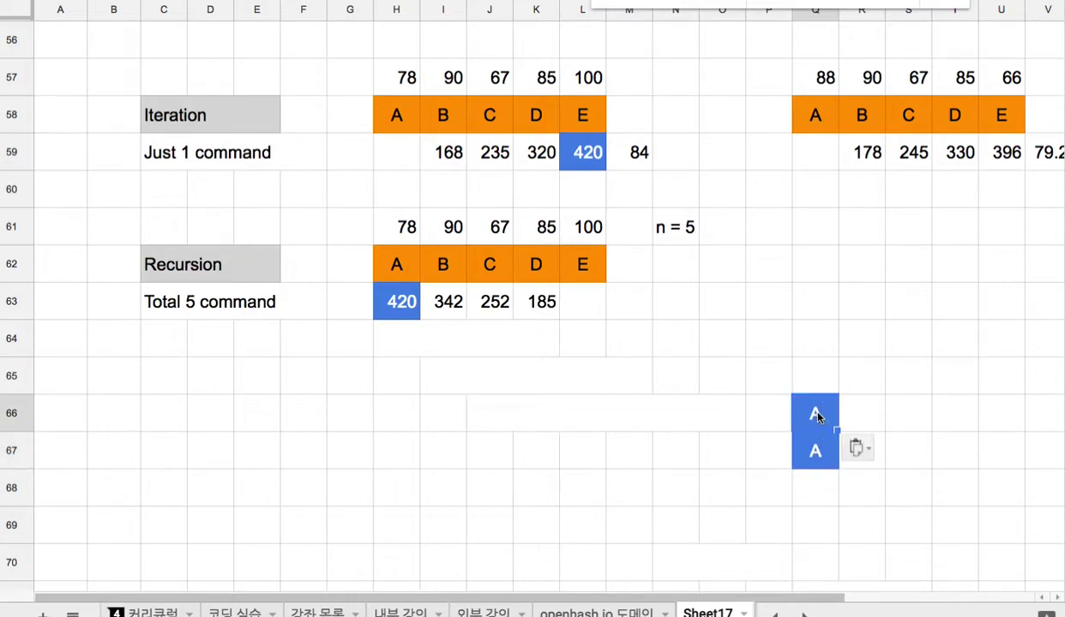
text(B)
click(822, 453)
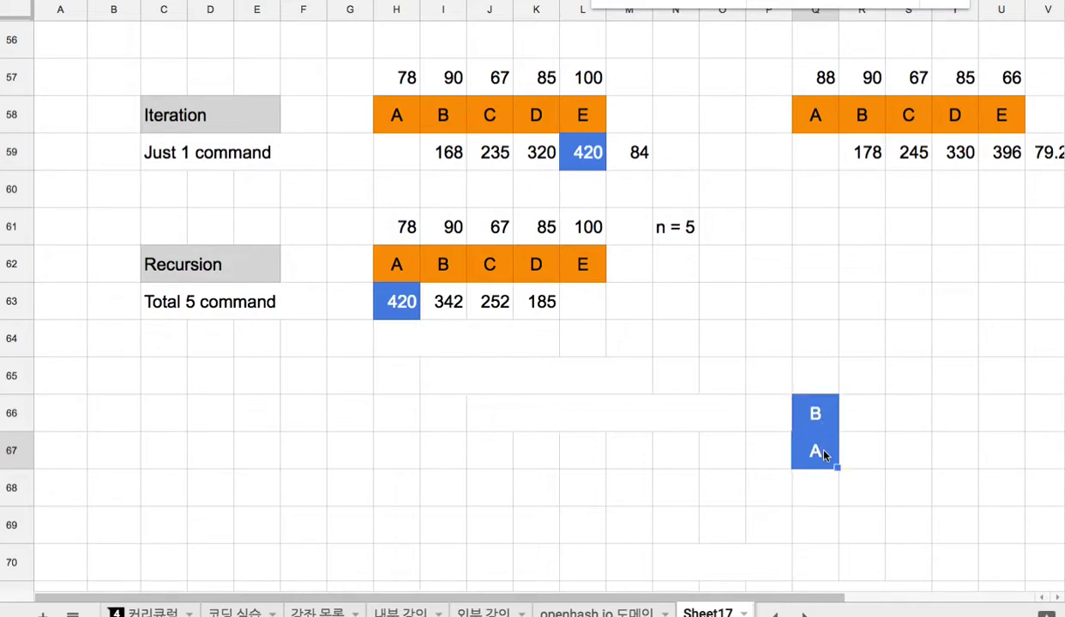
click(810, 2)
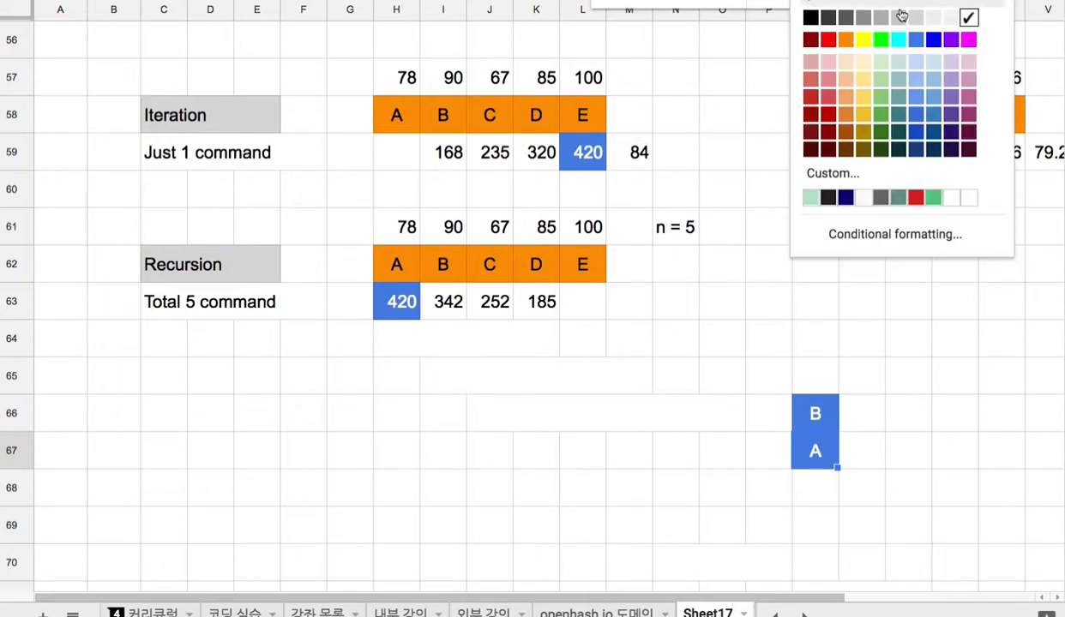
click(843, 18)
key(ctrl+z)
click(810, 2)
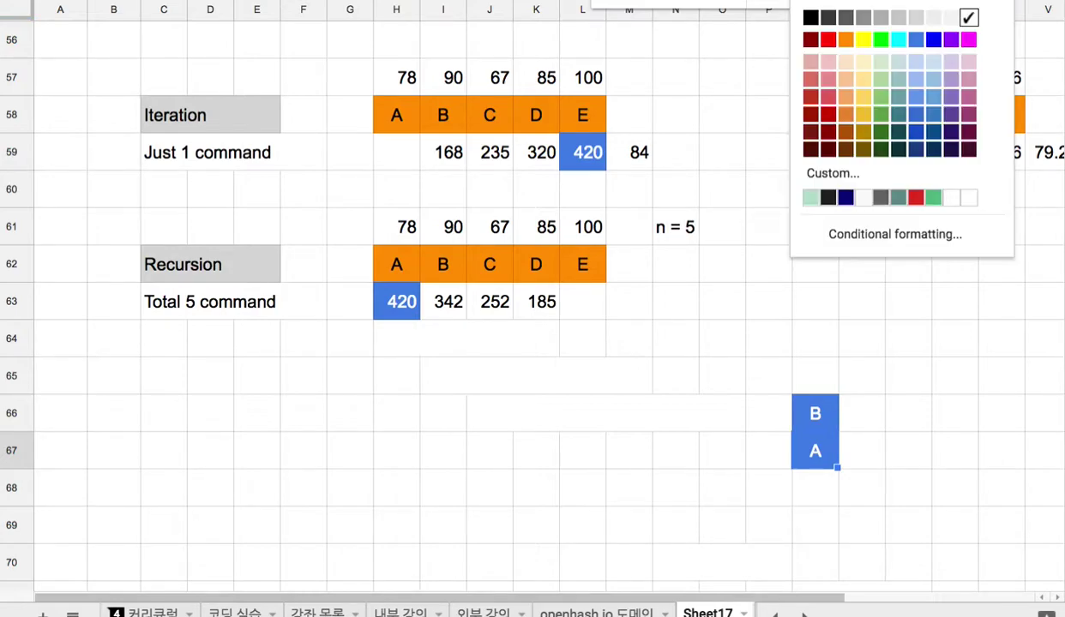
- Change the fill of the A cell in Q67 to gray
click(857, 2)
click(893, 22)
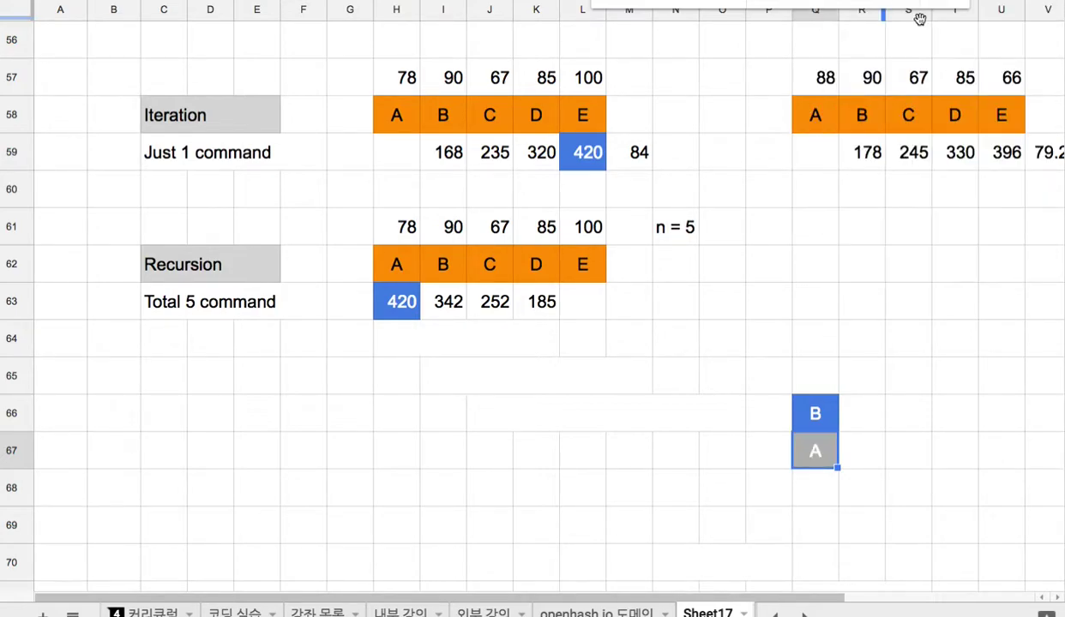
click(883, 452)
- Copy the B cell to Q65 as C, and fill the B cell in Q66 with a lighter gray
click(836, 424)
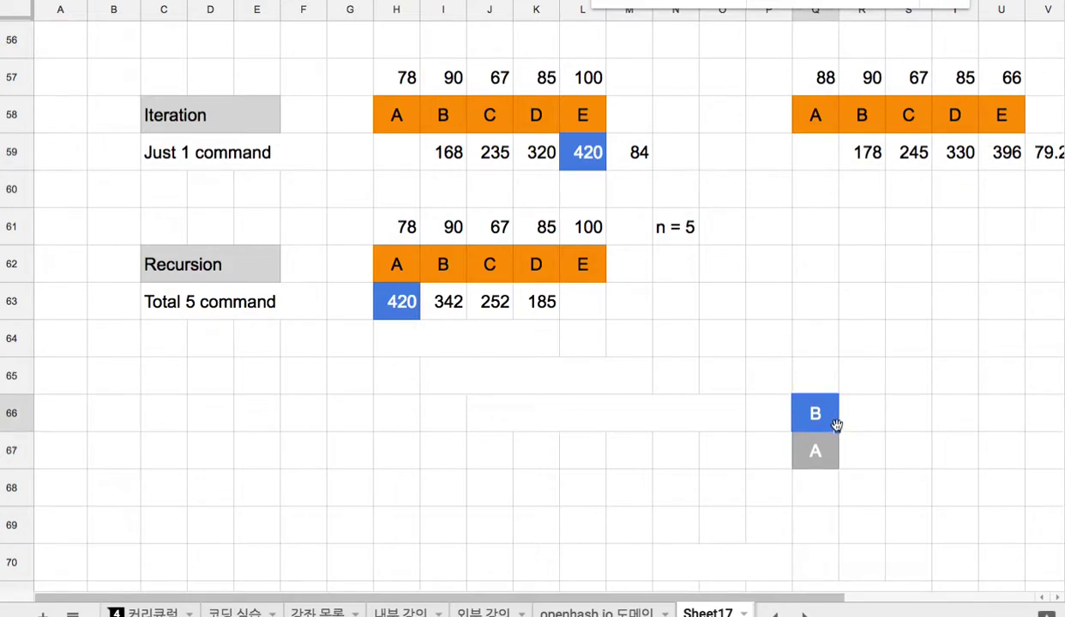
click(799, 372)
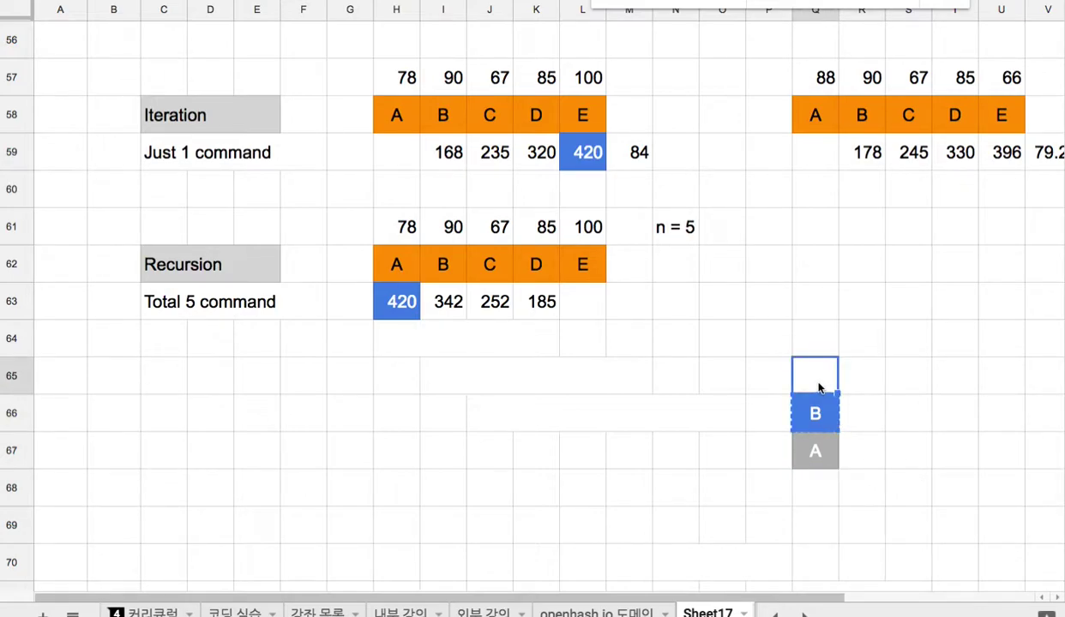
key(ctrl+c)
click(805, 406)
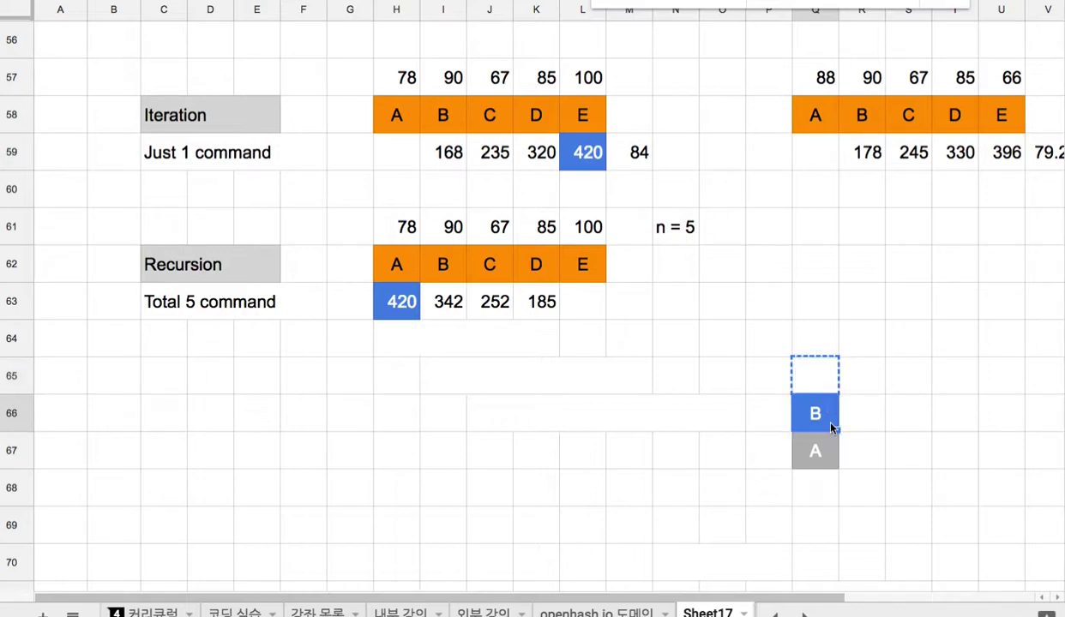
key(ctrl+c)
click(822, 381)
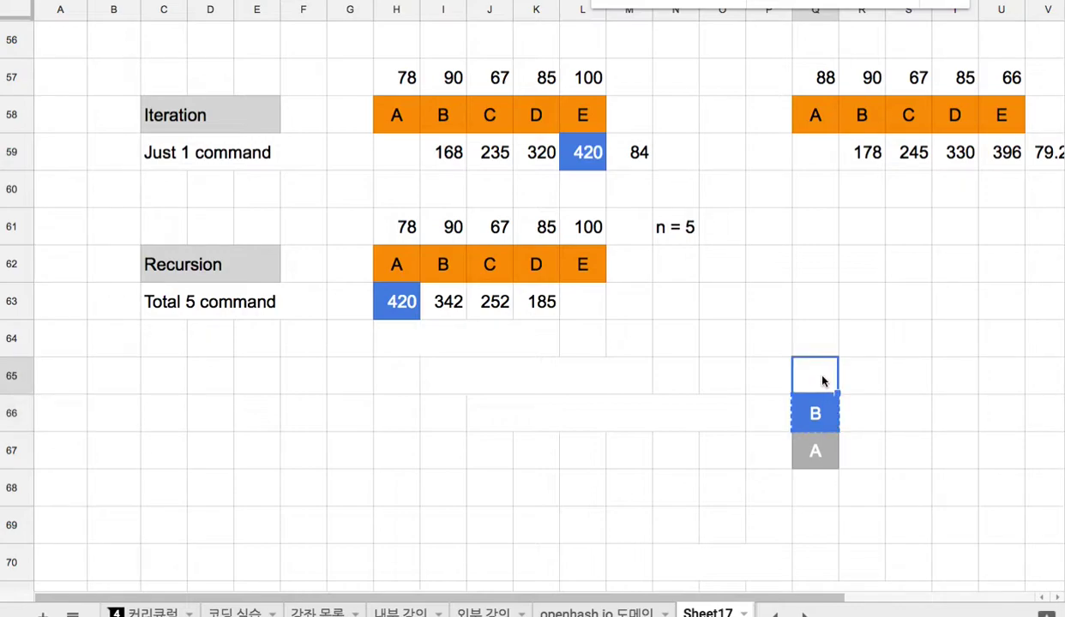
key(ctrl+v)
text(C)
key(Return)
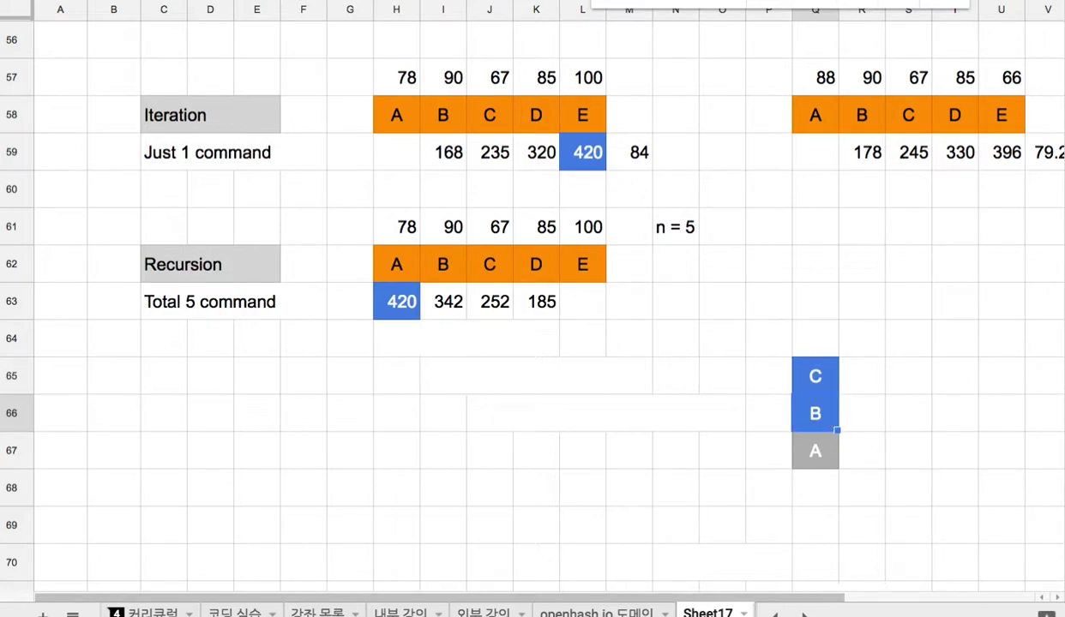
click(907, 24)
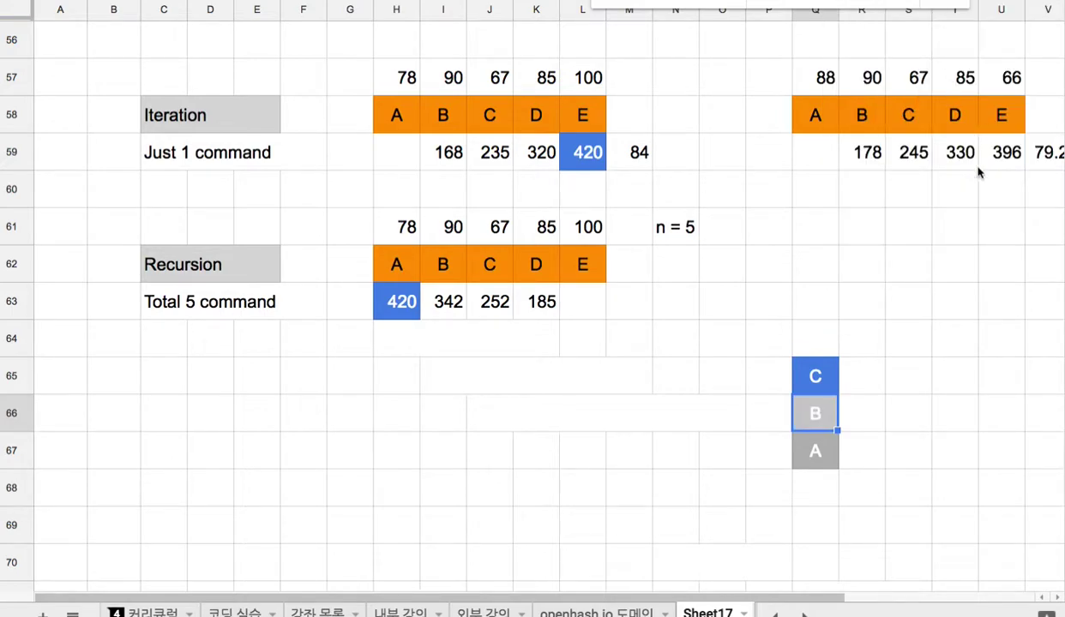
- Copy the C cell to Q64 as D, and fill the C cell in Q65 with the same gray as A
click(819, 374)
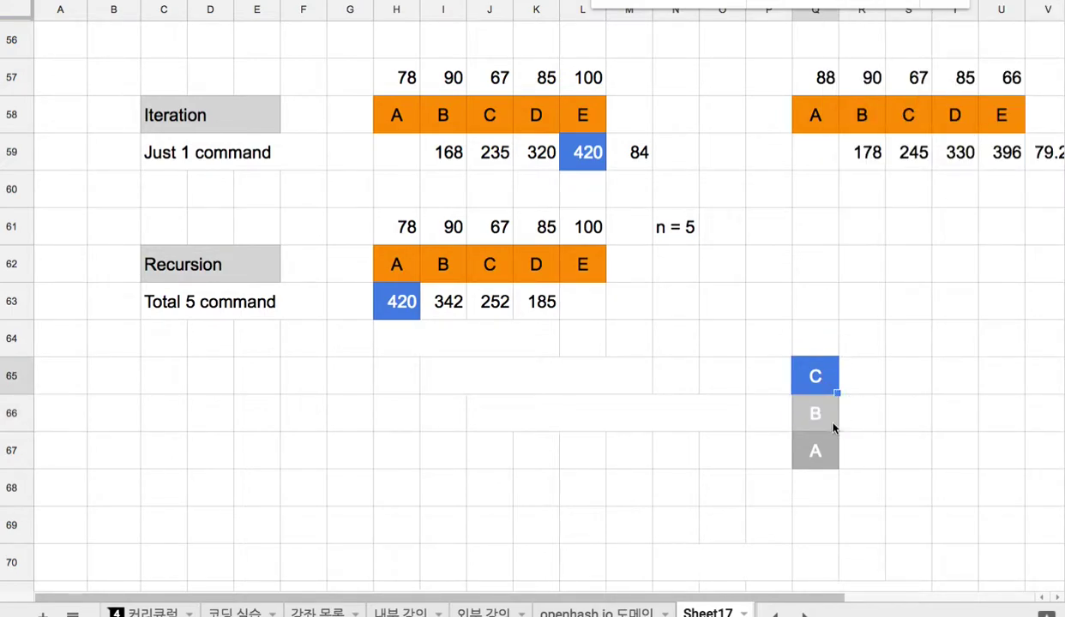
key(ctrl+c)
click(823, 347)
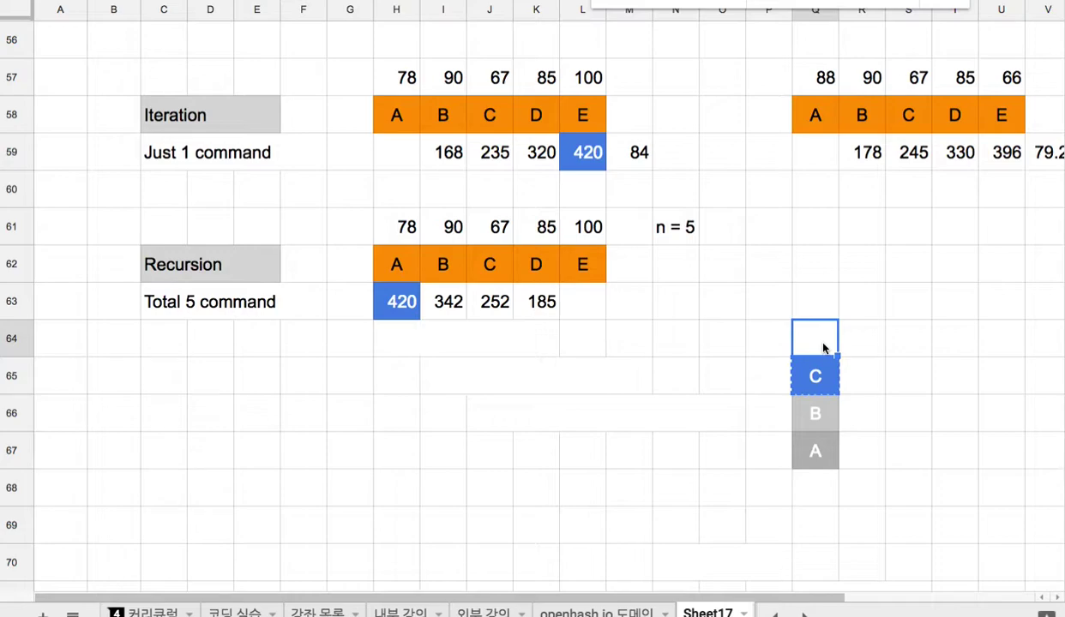
key(ctrl+v)
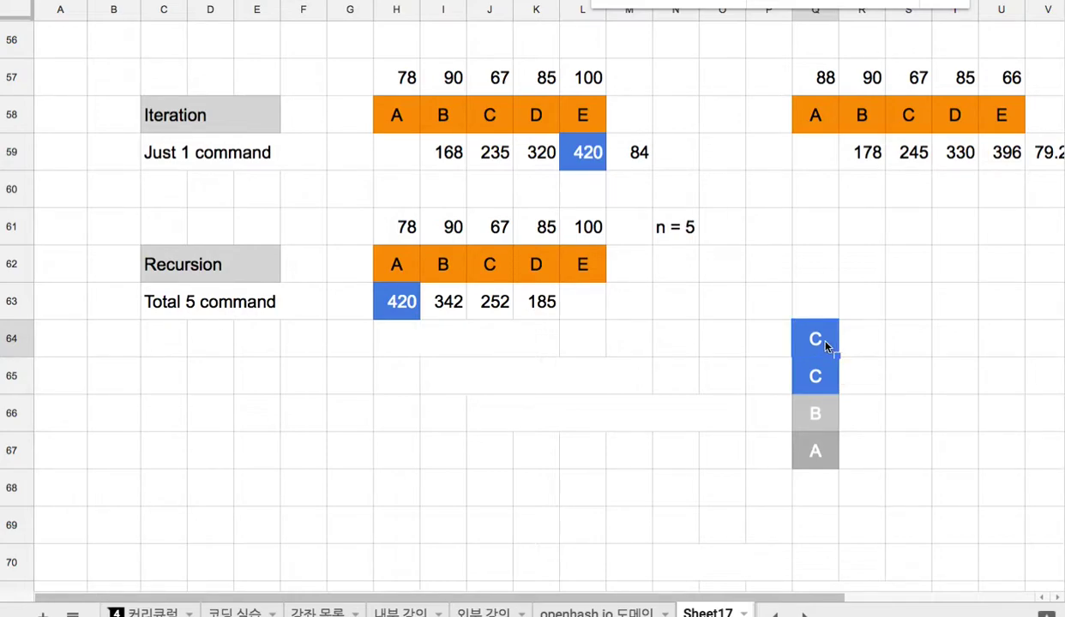
text(D)
key(Return)
click(817, 341)
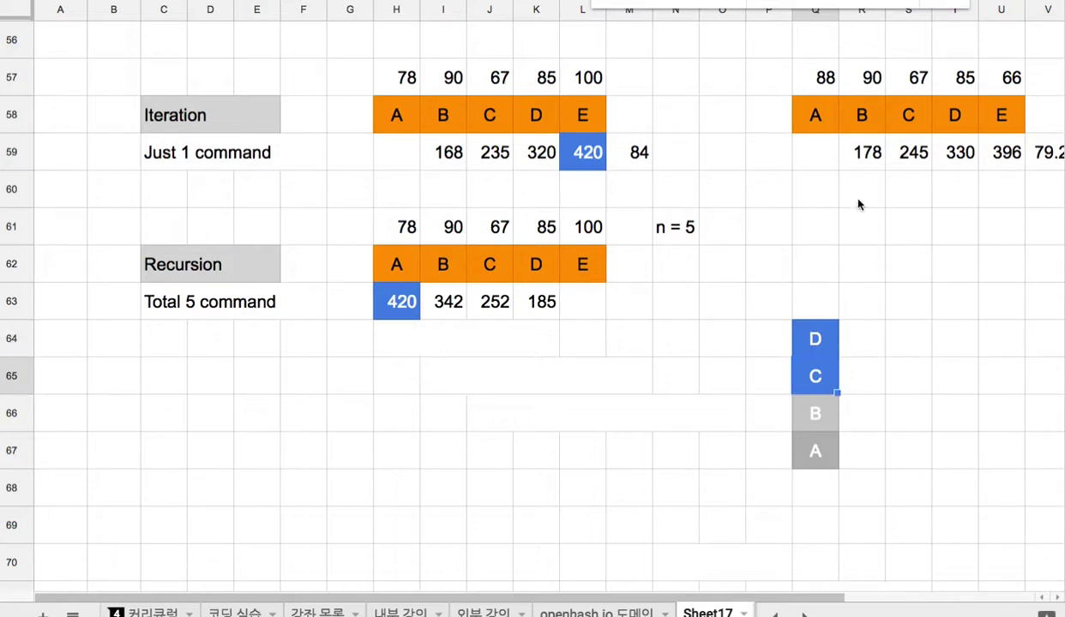
click(883, 2)
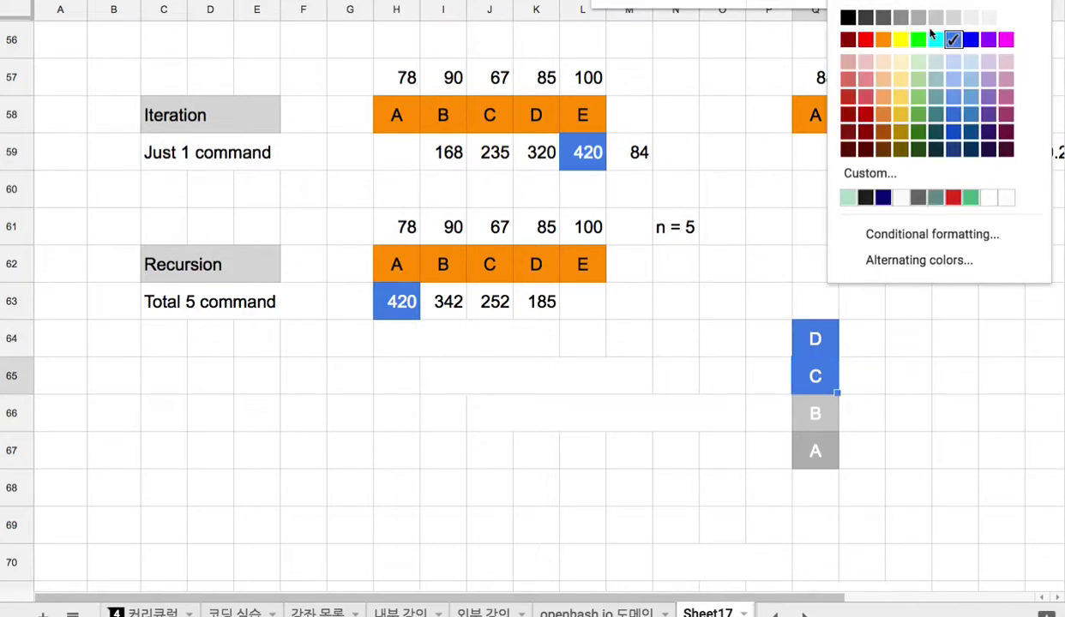
click(898, 19)
- Copy the D cell to Q63 as E, and fill the D cell in Q64 with the same lighter gray as B
click(824, 339)
key(ctrl+c)
click(825, 306)
key(ctrl+v)
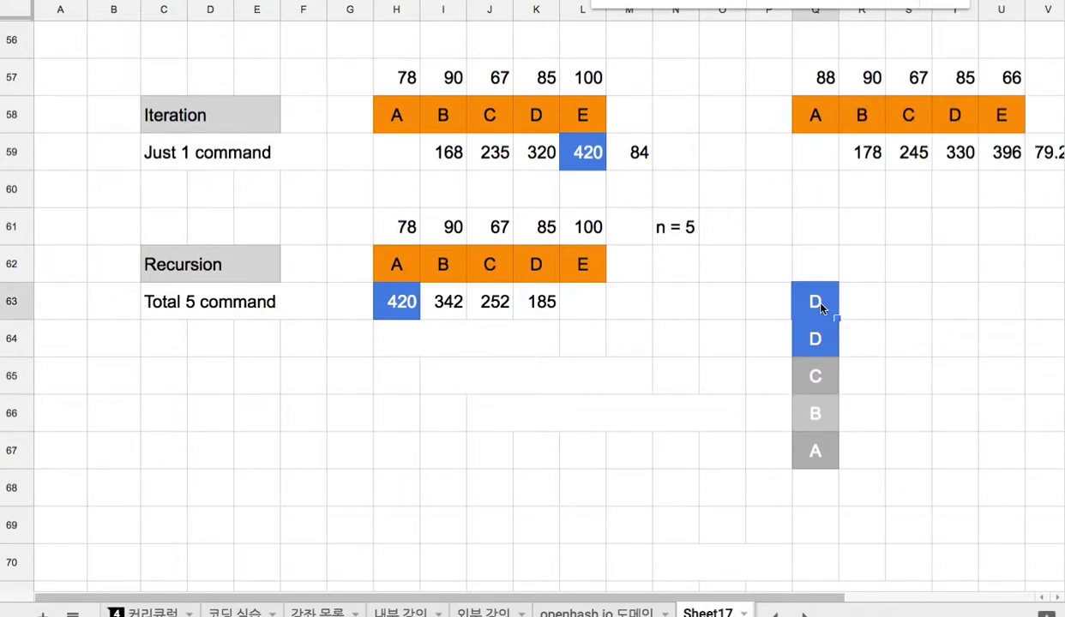
text(E)
key(Return)
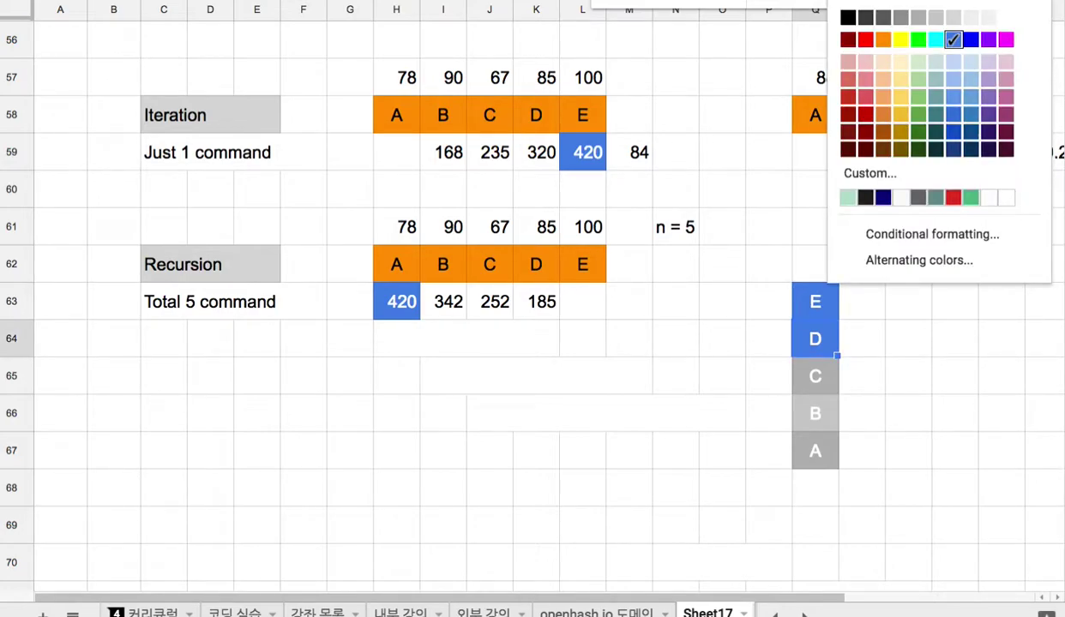
click(914, 20)
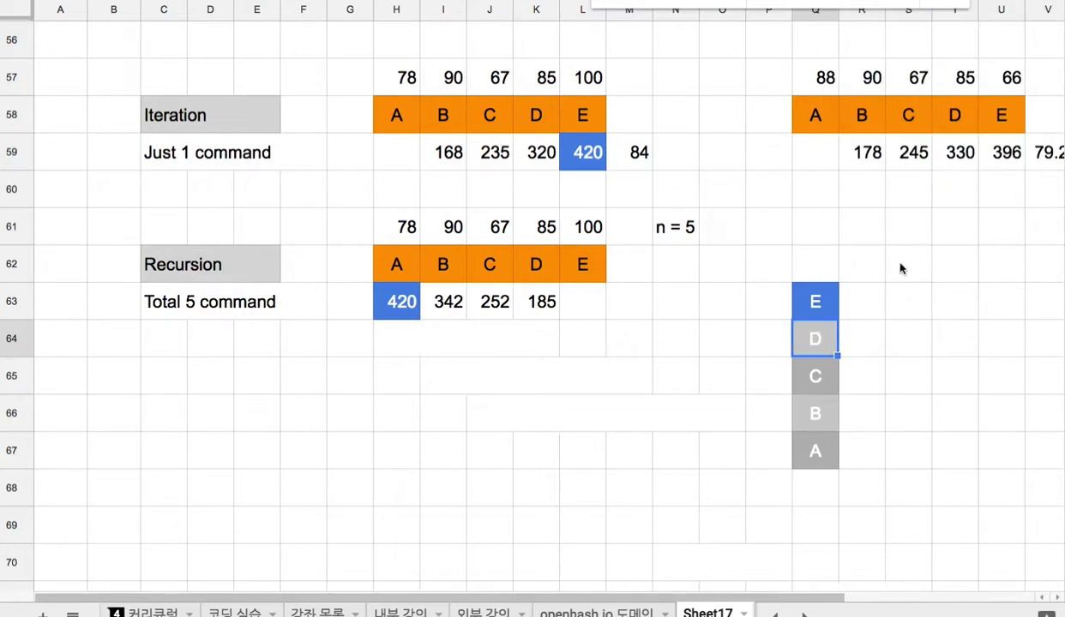
click(813, 300)
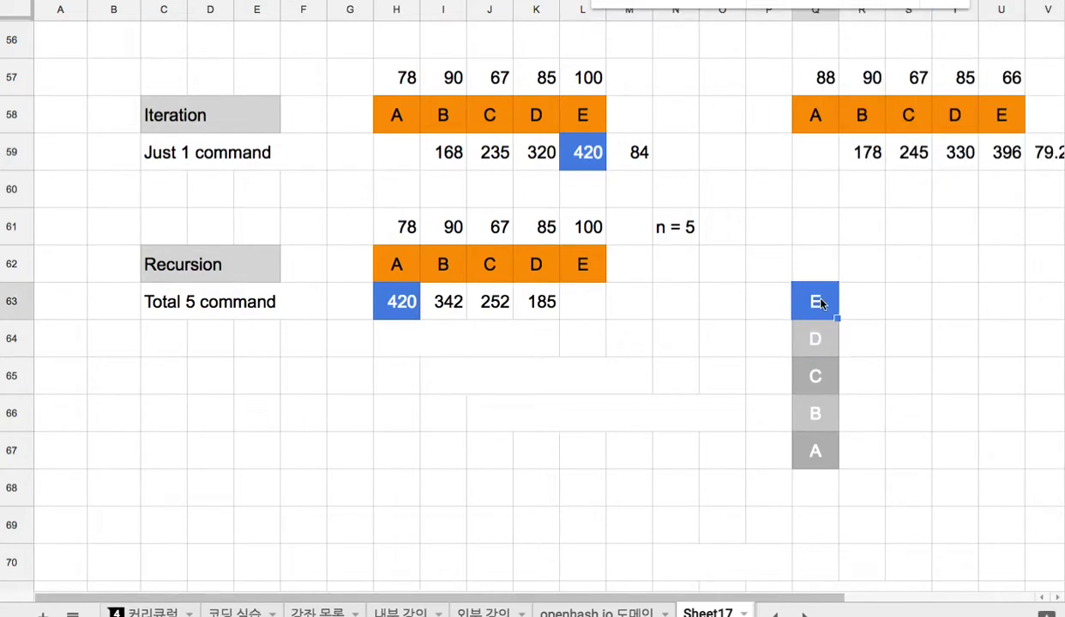
click(823, 264)
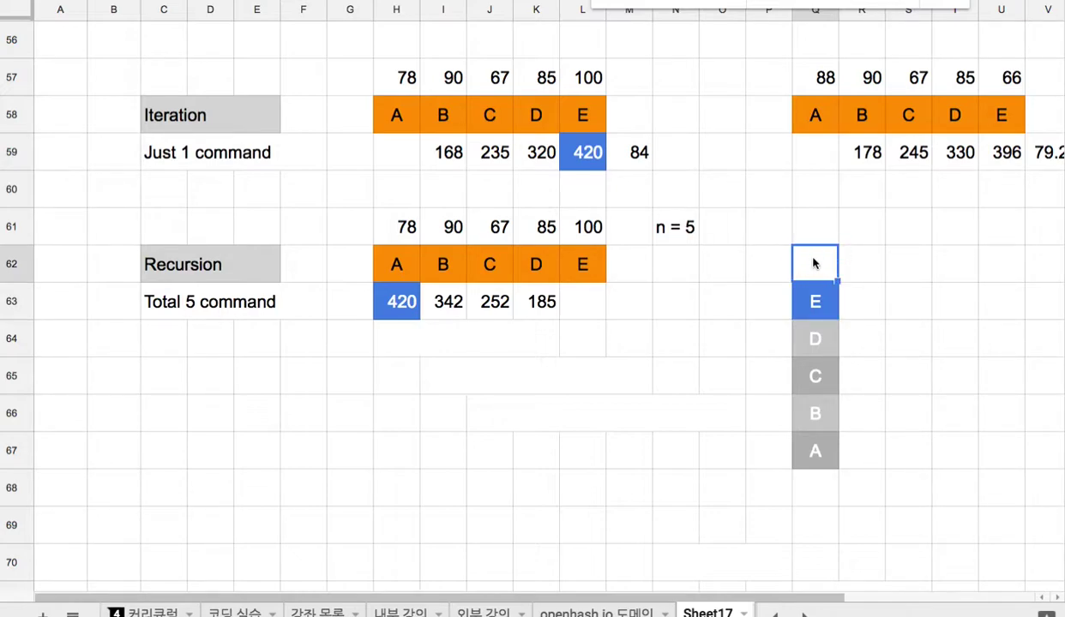
click(819, 304)
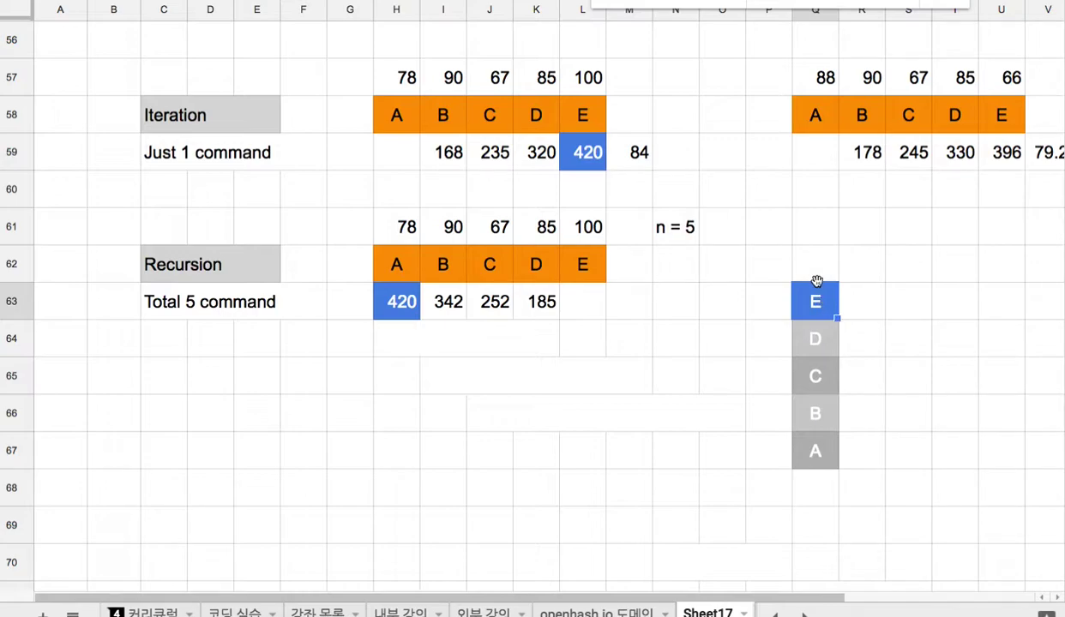
- Enter 100 in R63 beside the E cell of the stack
click(856, 303)
text(100)
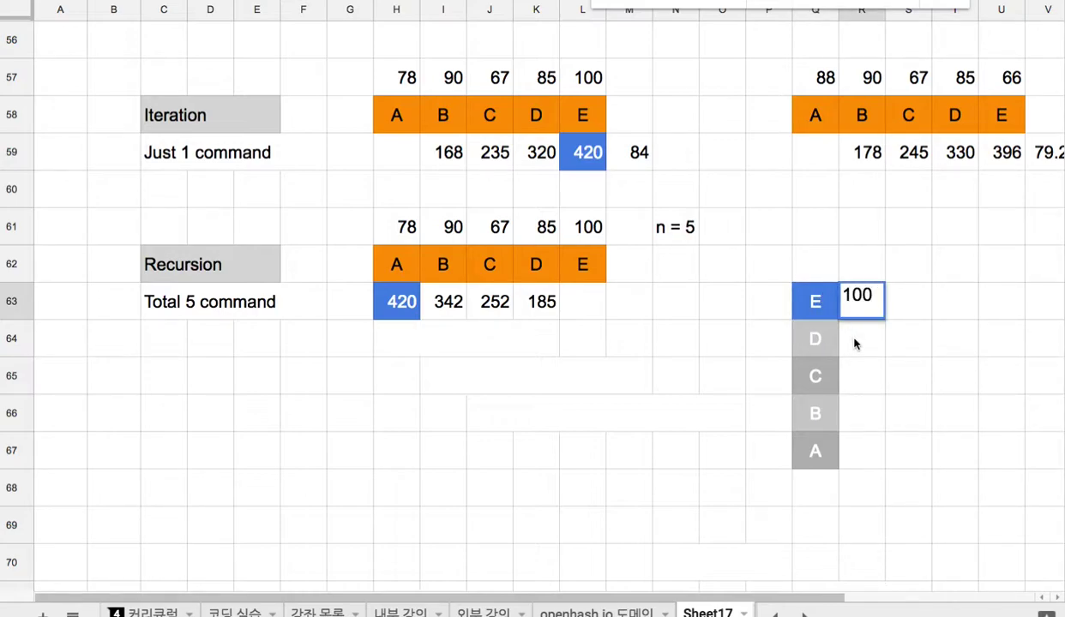
key(Return)
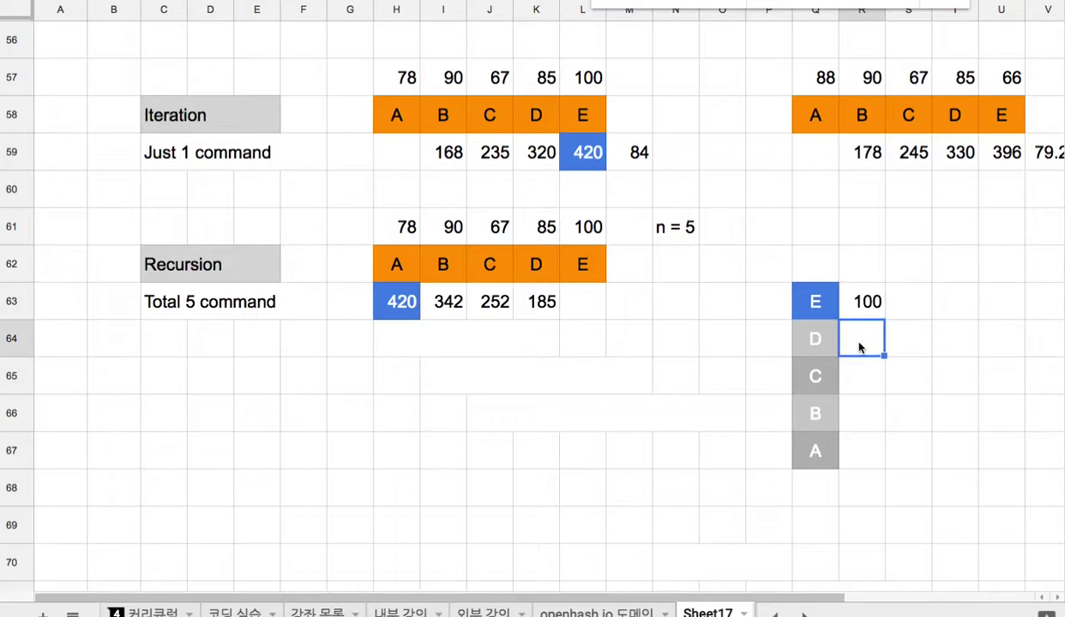
- Remove E from the stack by pasting the blank cell P63 over Q63
click(828, 310)
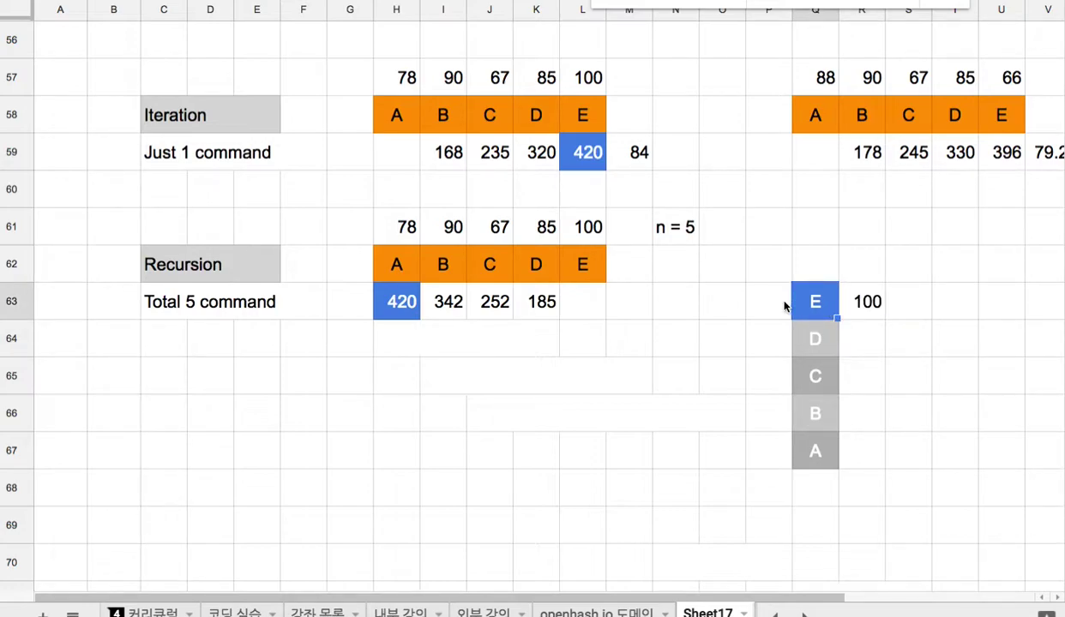
click(765, 311)
drag(764, 312, 815, 306)
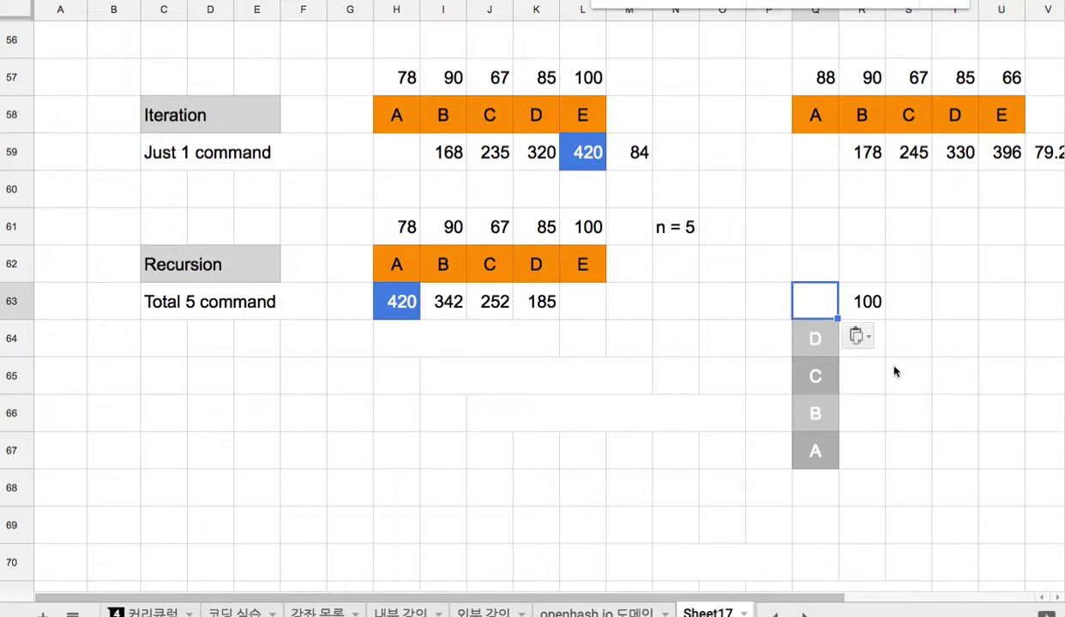
click(814, 345)
click(862, 314)
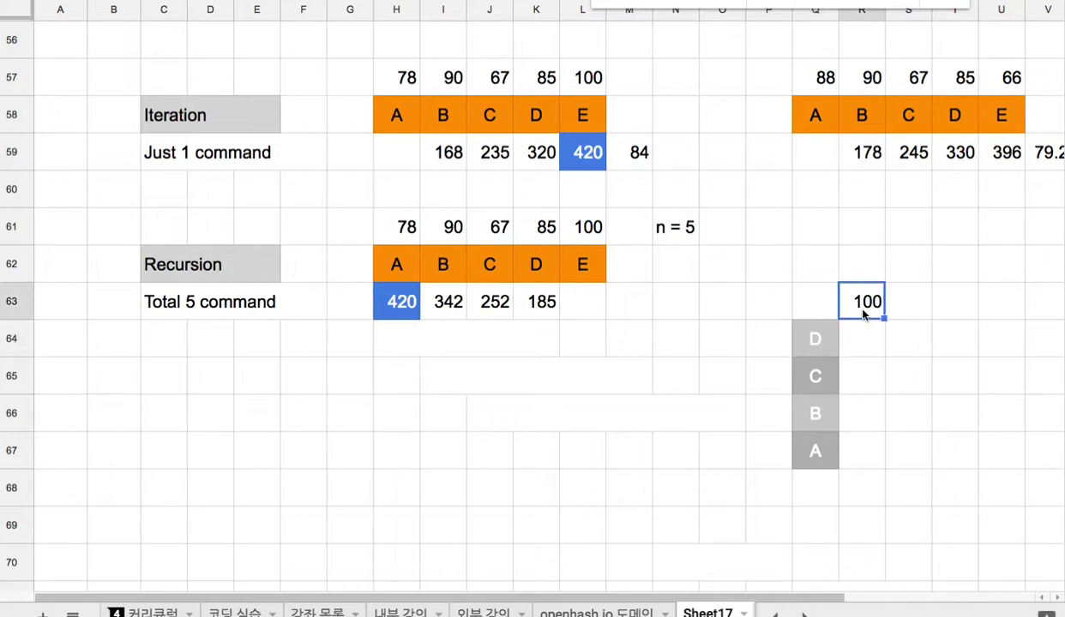
- Fill the D cell in Q64 with the same blue as the 420 total cells
click(818, 341)
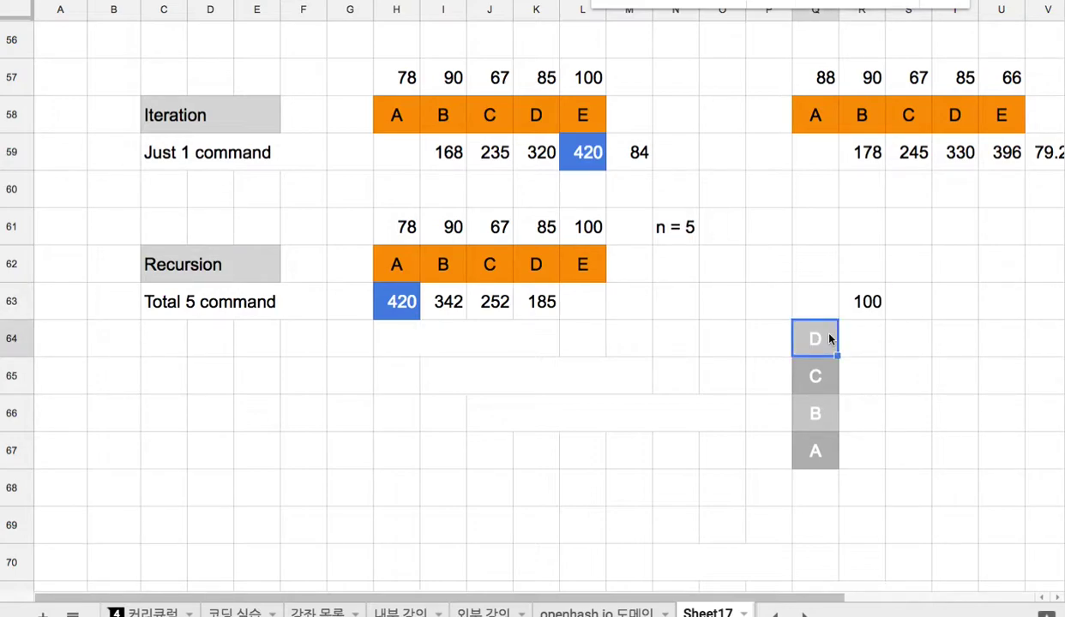
click(864, 6)
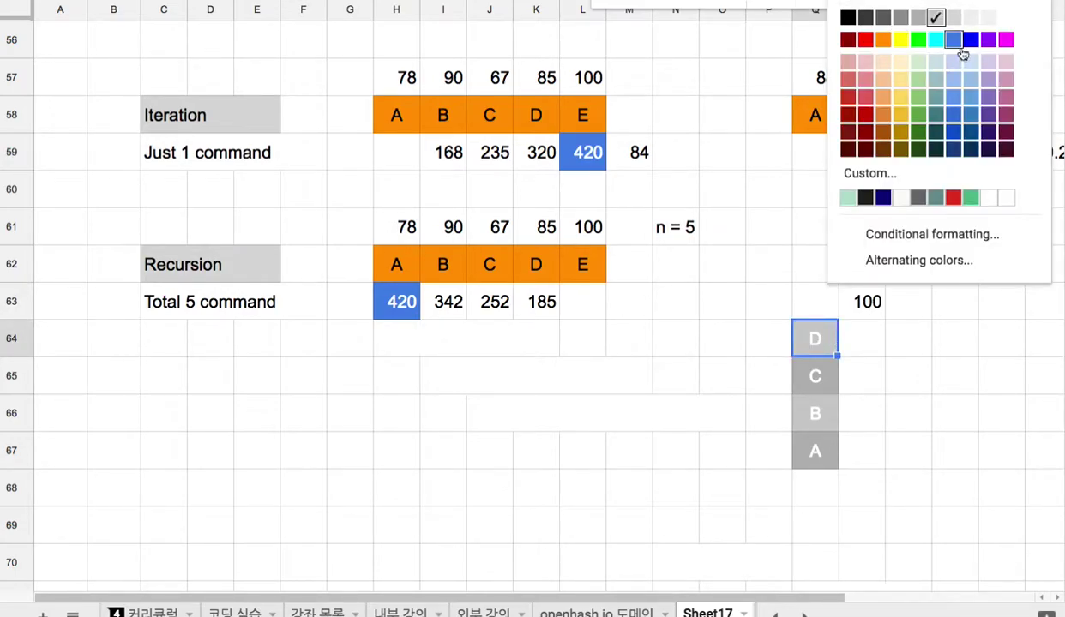
click(958, 41)
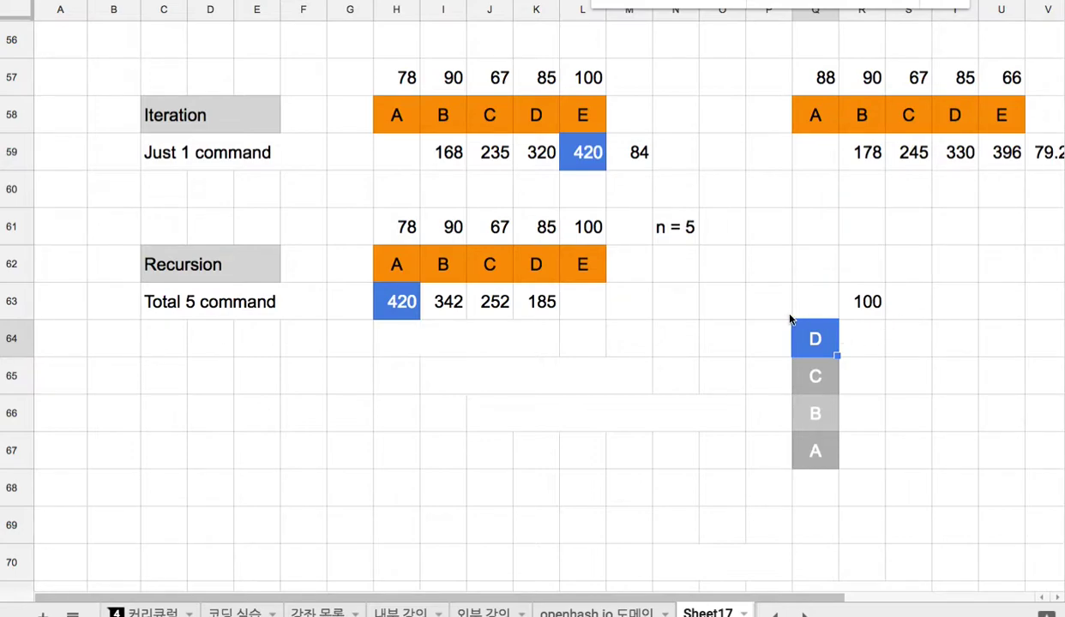
- Enter D's recursion total 185 in R64 and delete the 100 from R63
click(536, 230)
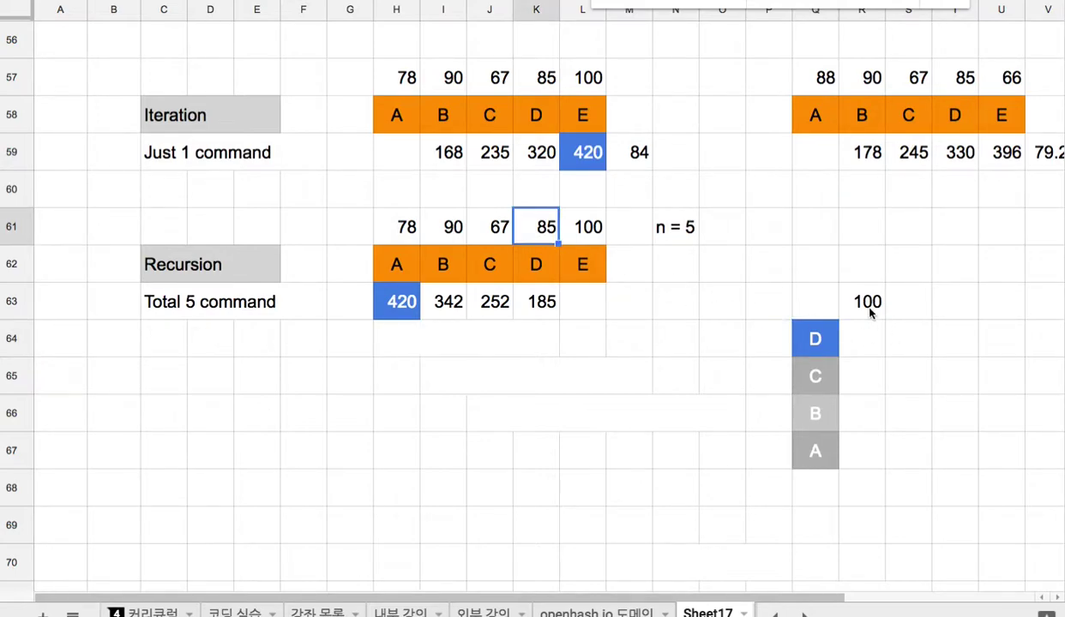
click(845, 302)
click(866, 347)
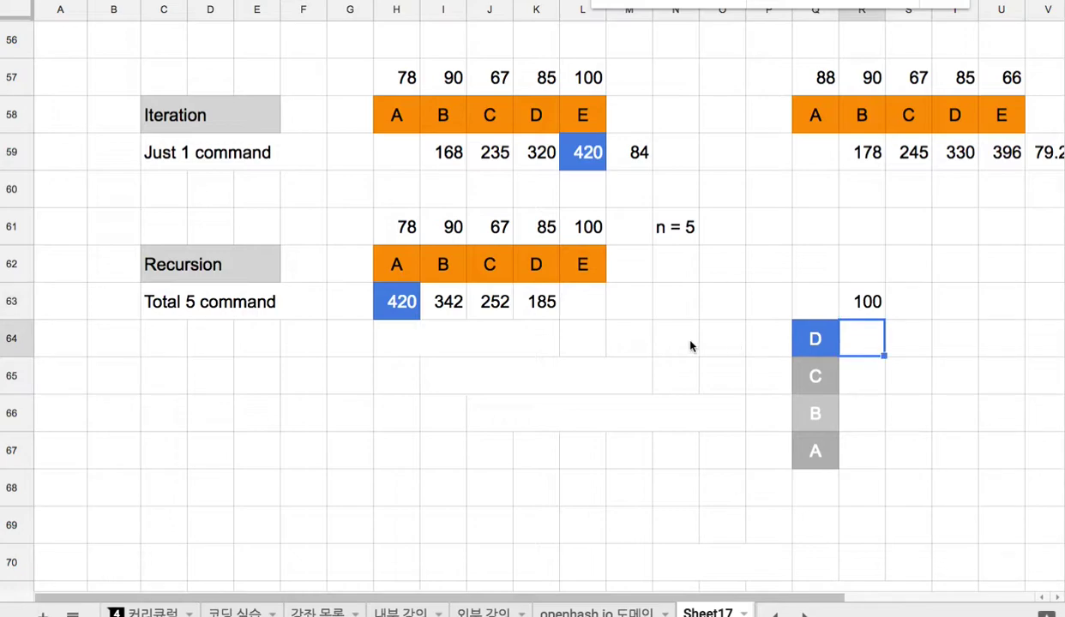
click(542, 309)
click(869, 348)
text(185)
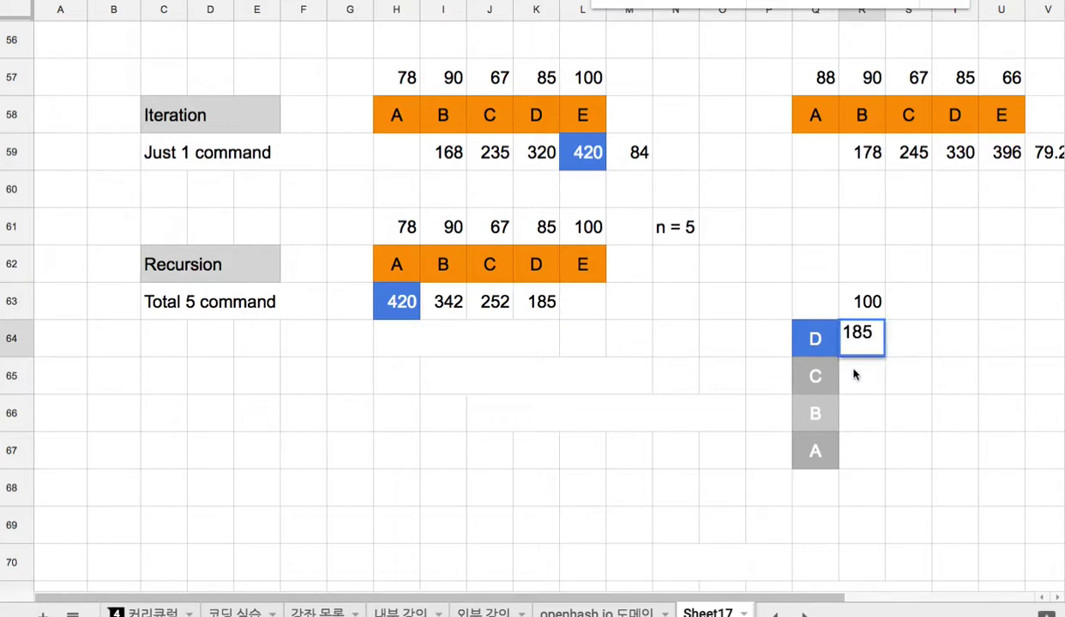
click(869, 313)
key(Delete)
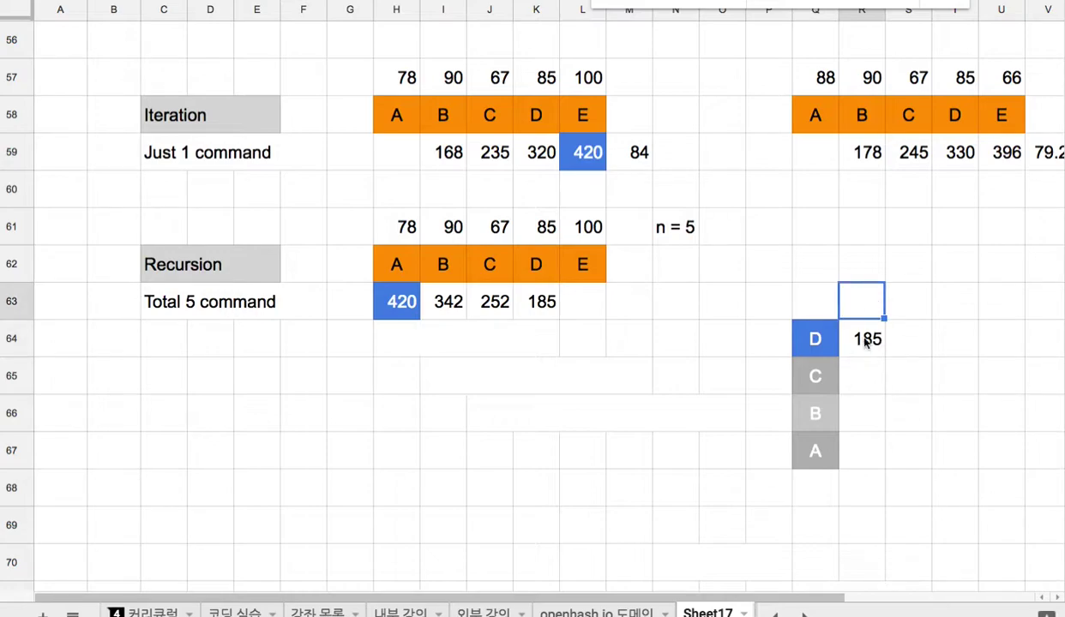
- Fill the C cell in Q65 with the same blue as the D cell
click(798, 369)
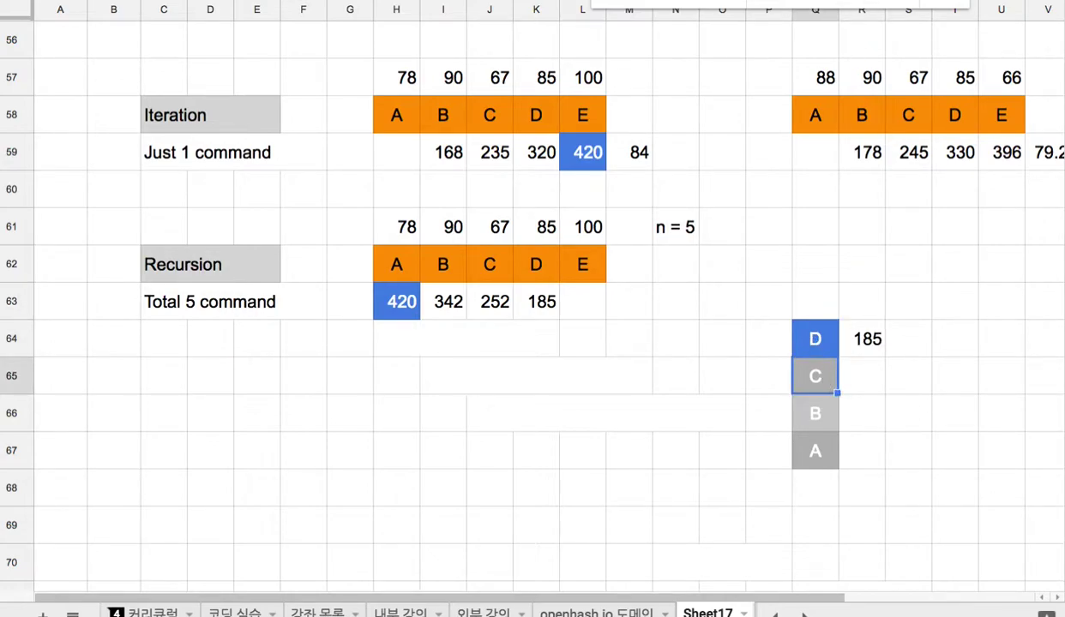
click(831, 2)
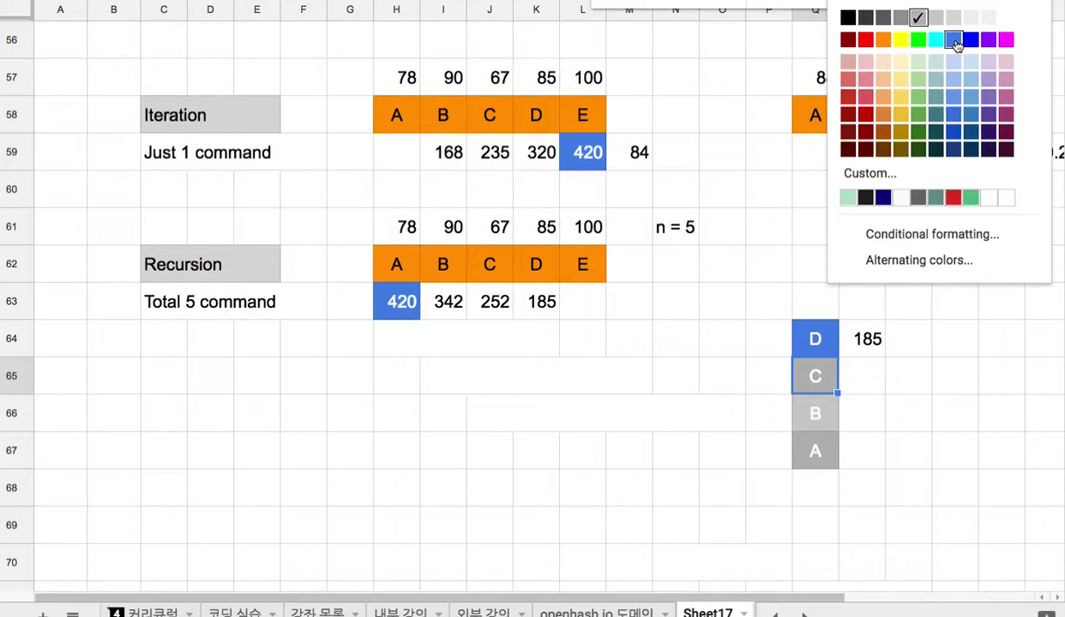
click(954, 41)
- Remove D from the stack by pasting the blank cell P64 over Q64
click(757, 352)
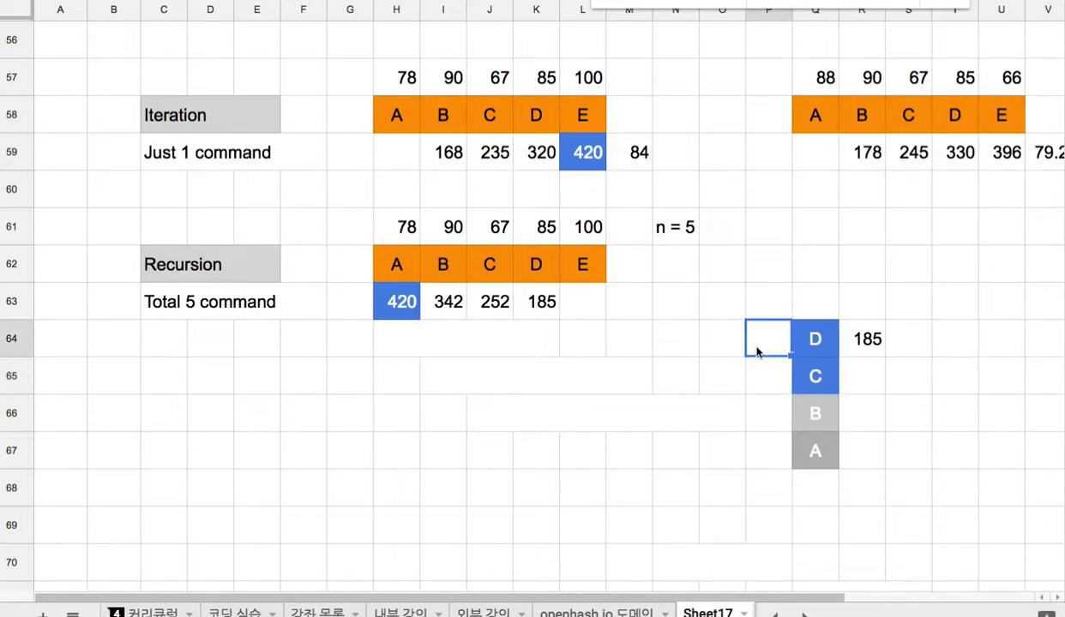
key(ctrl+x)
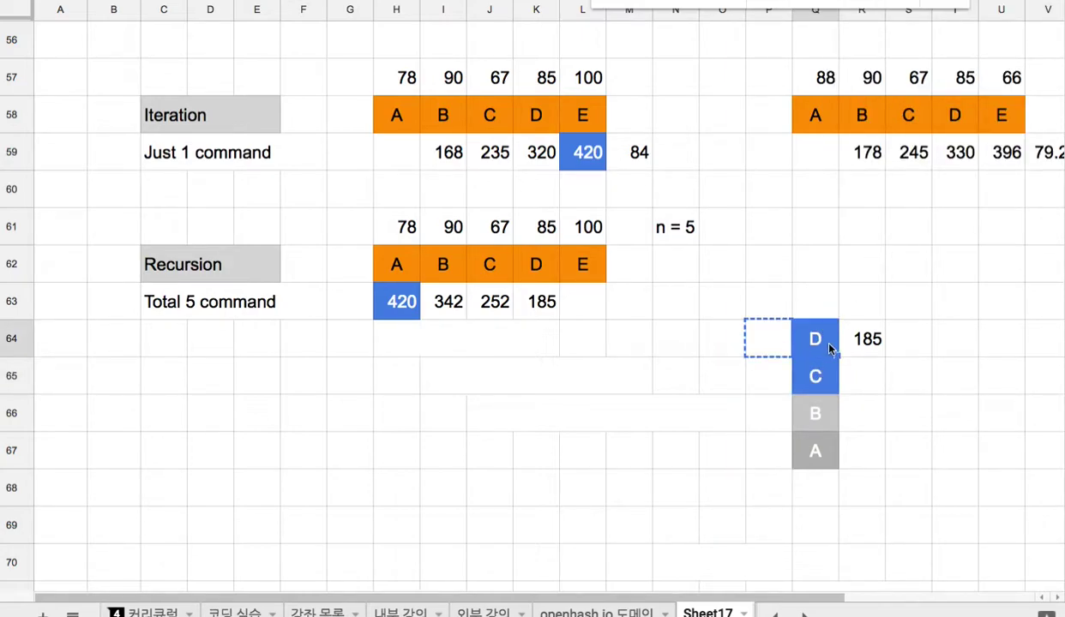
click(803, 333)
key(ctrl+v)
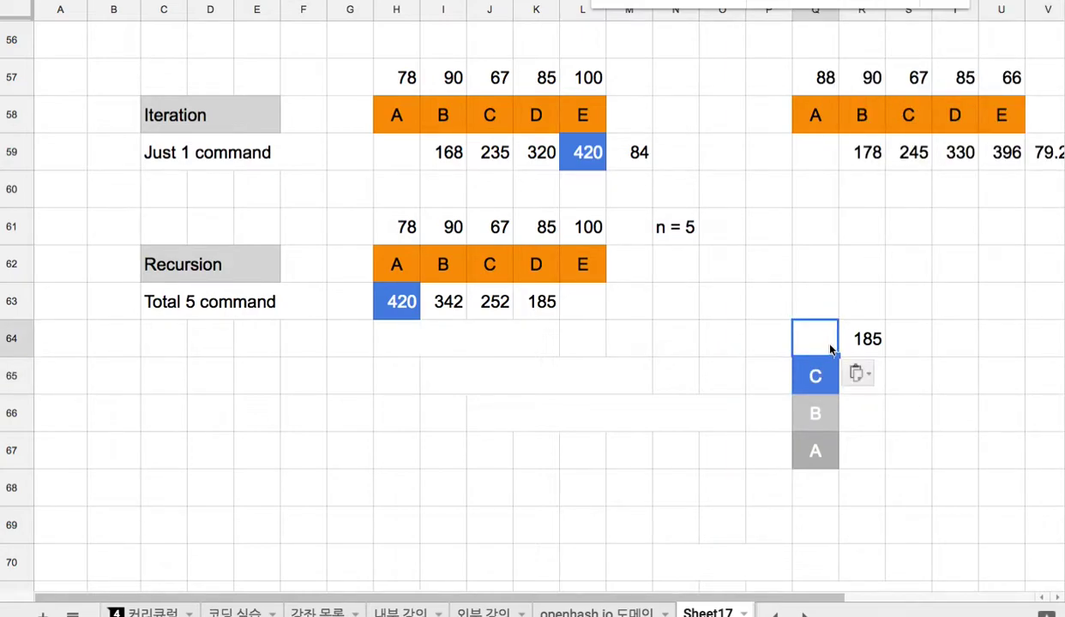
click(816, 389)
click(866, 346)
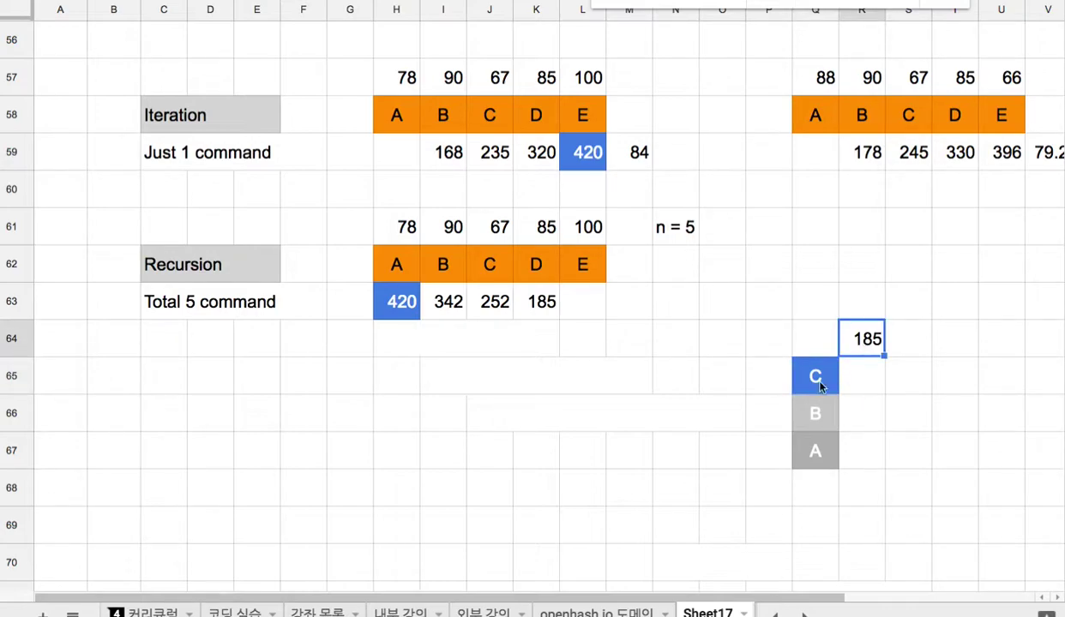
- Enter C's recursion total 252 in R65 and delete the 185 from R64
click(490, 237)
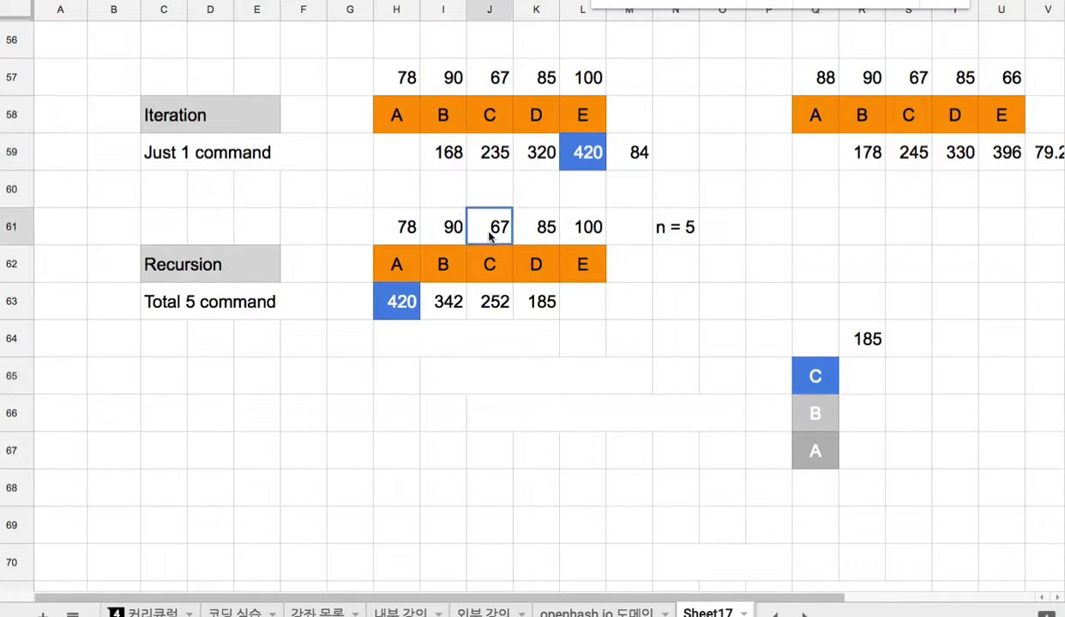
click(485, 298)
click(861, 388)
text(252)
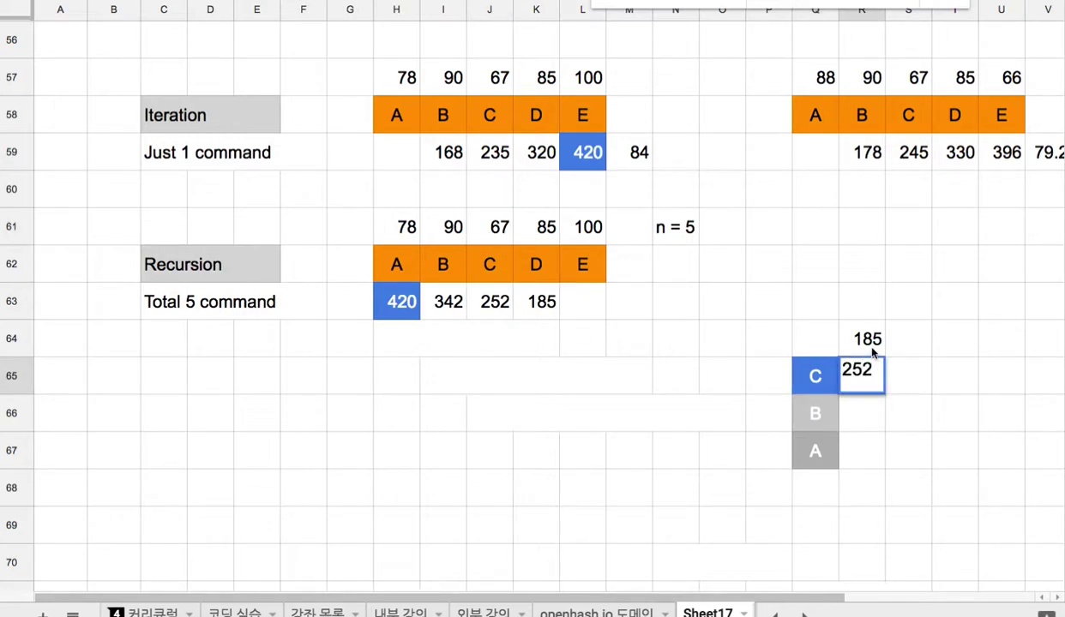
click(873, 350)
key(Delete)
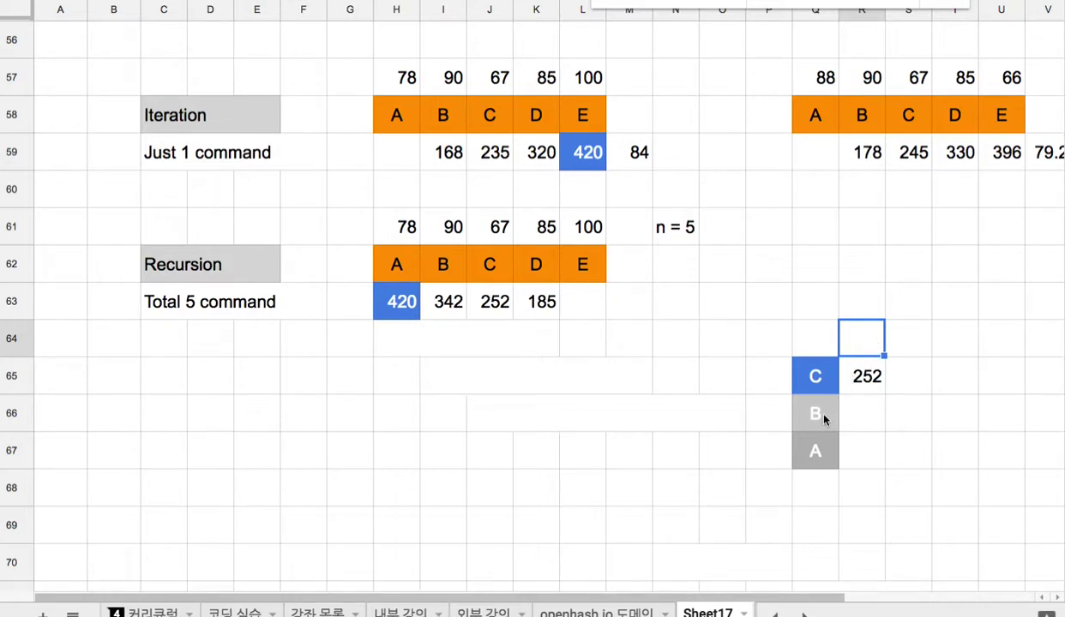
- Fill the B cell in Q66 with the same blue as the C cell
click(823, 403)
click(832, 5)
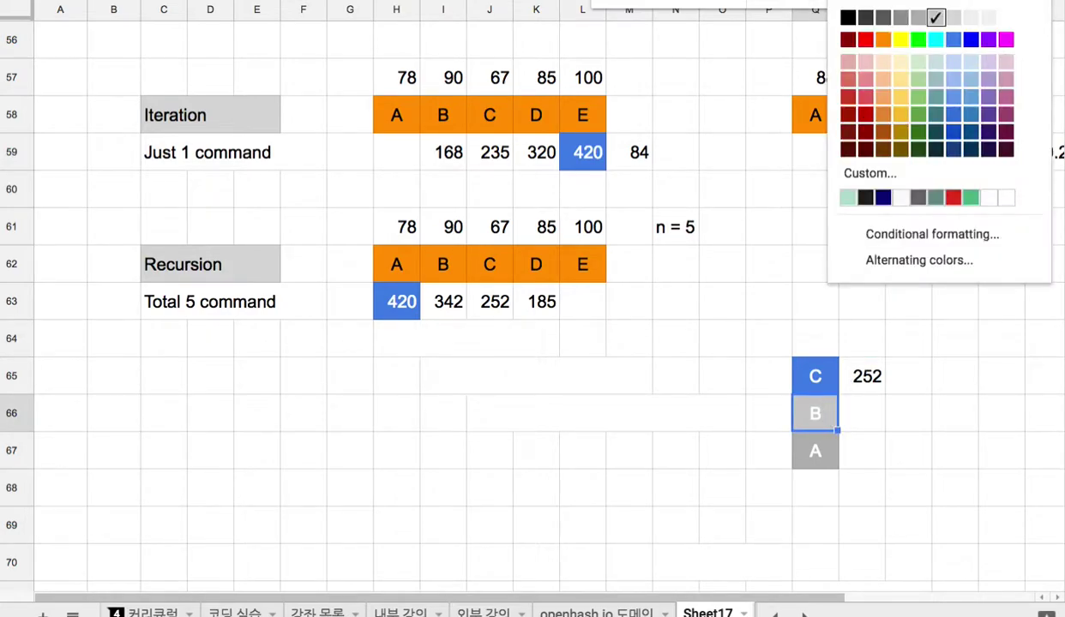
click(956, 40)
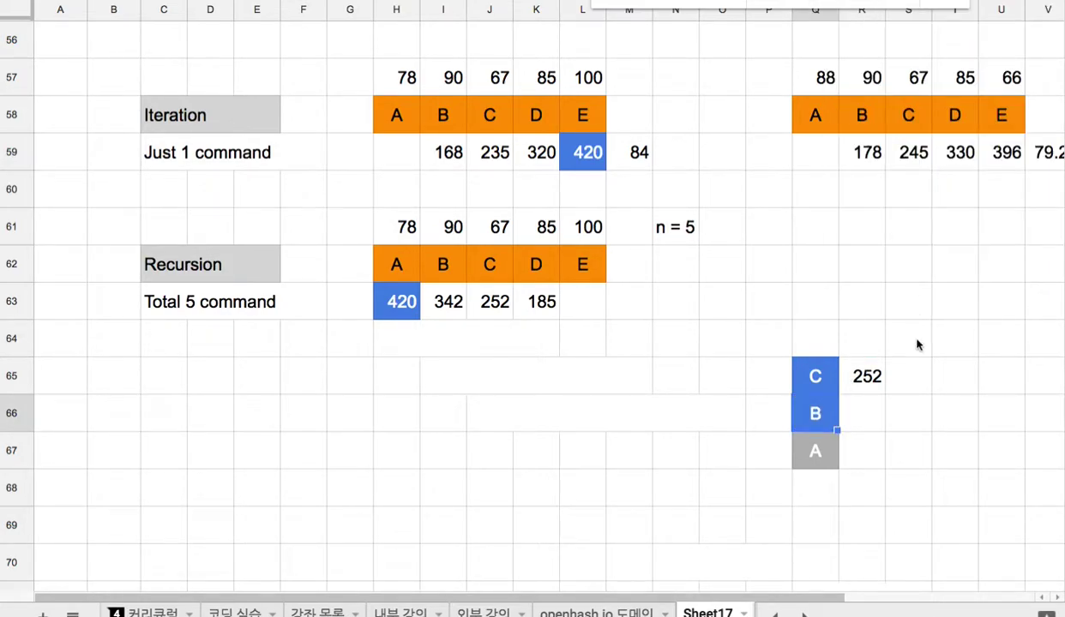
- Remove C from the stack by copying the blank cell O65 over Q65
click(855, 380)
click(710, 388)
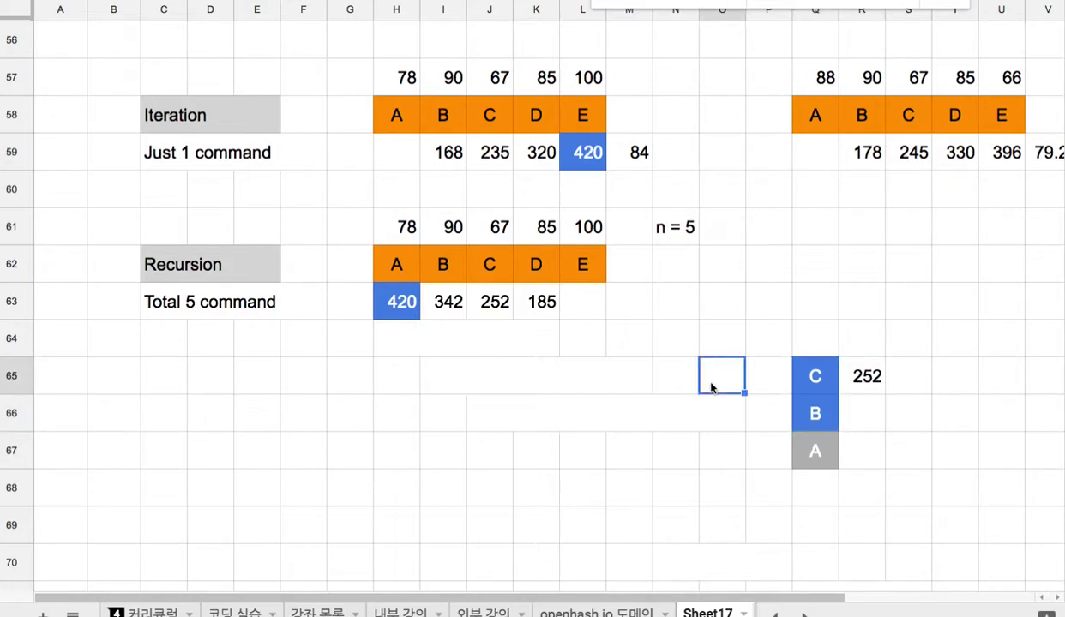
key(ctrl+c)
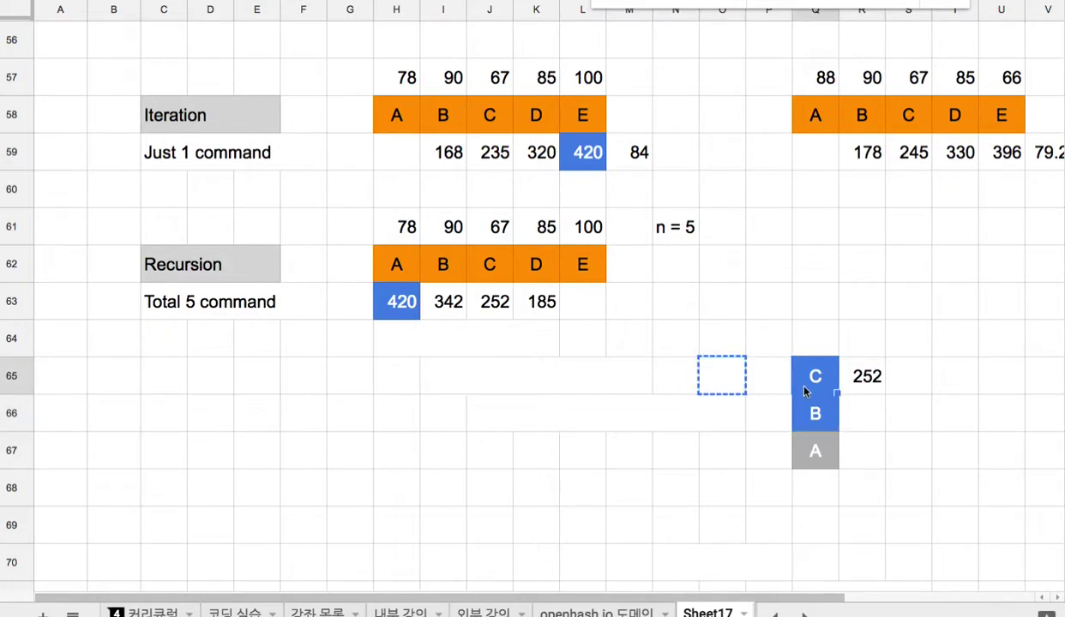
click(810, 378)
key(ctrl+v)
- Enter B's recursion total 342 in R66 beside the B cell
click(815, 422)
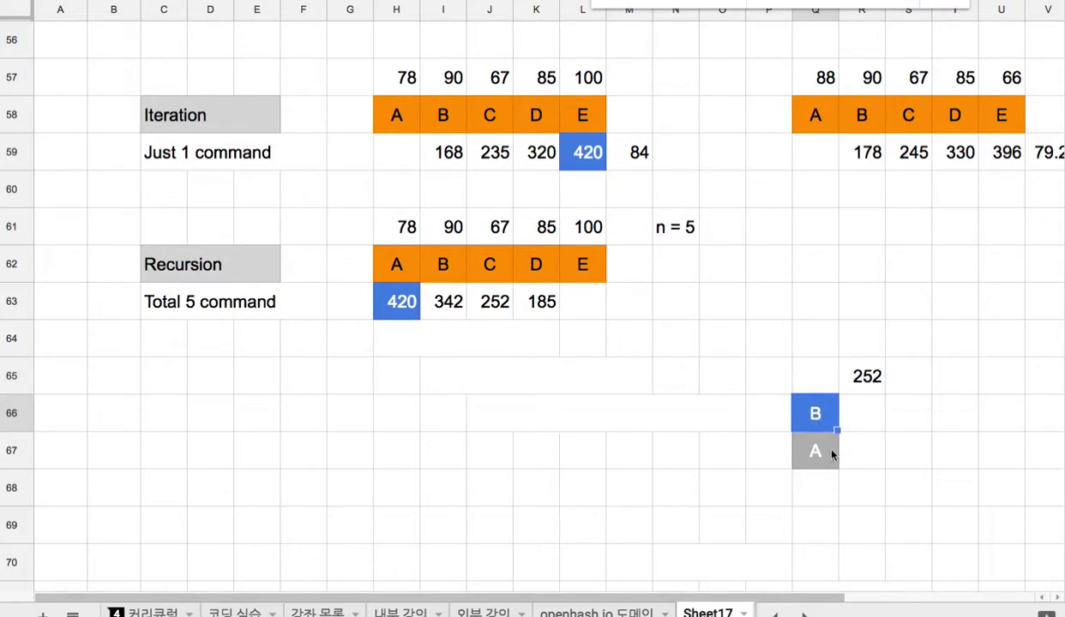
click(864, 417)
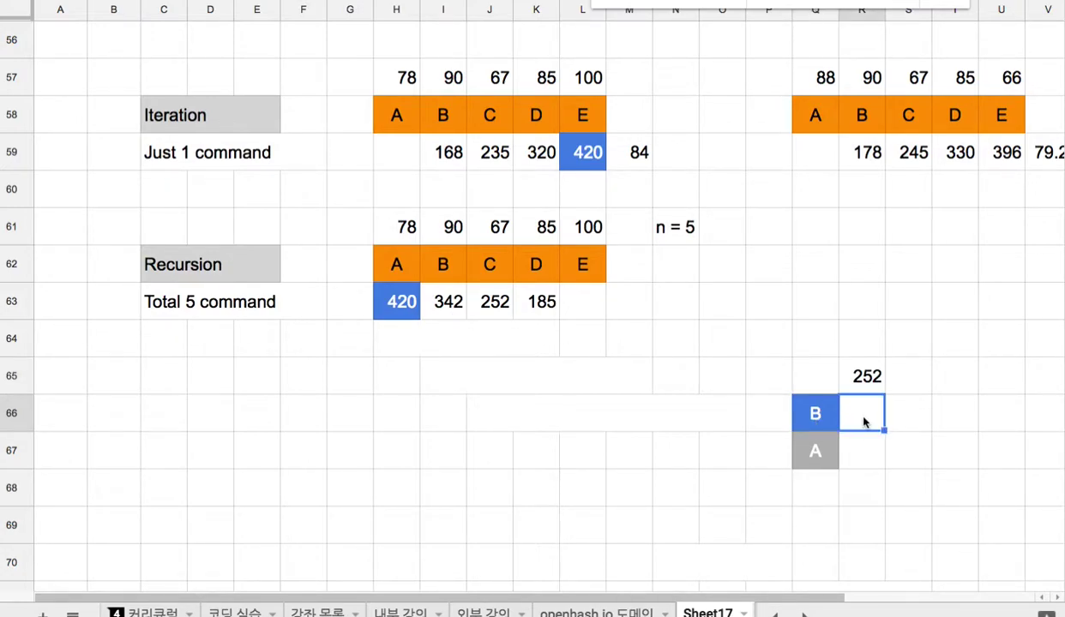
text(342)
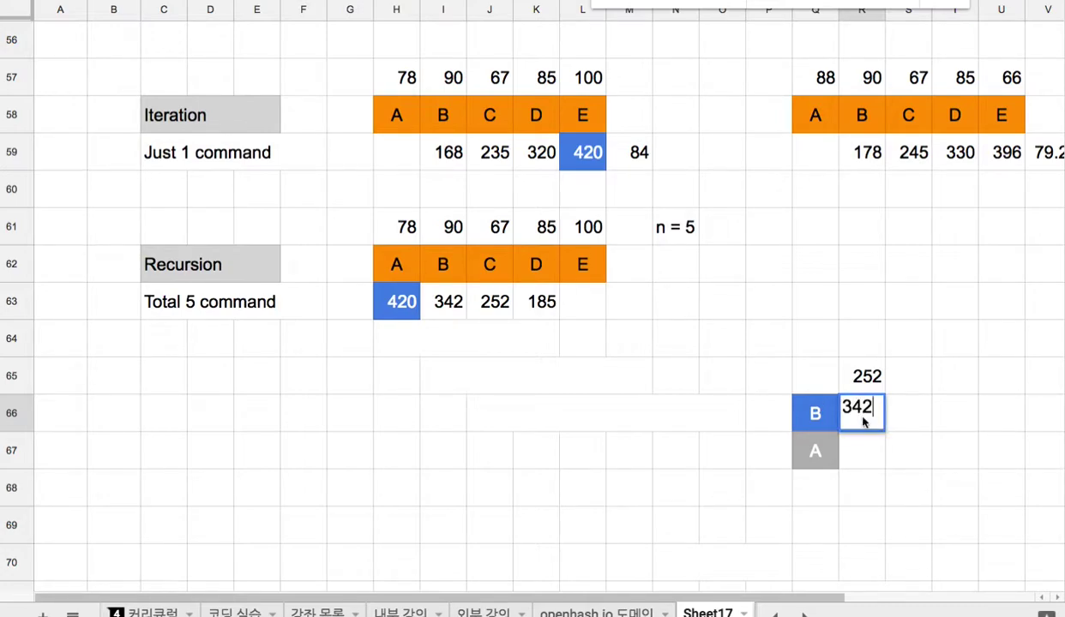
- Fill the A cell in Q67 with the same blue as the B cell
click(814, 450)
click(844, 2)
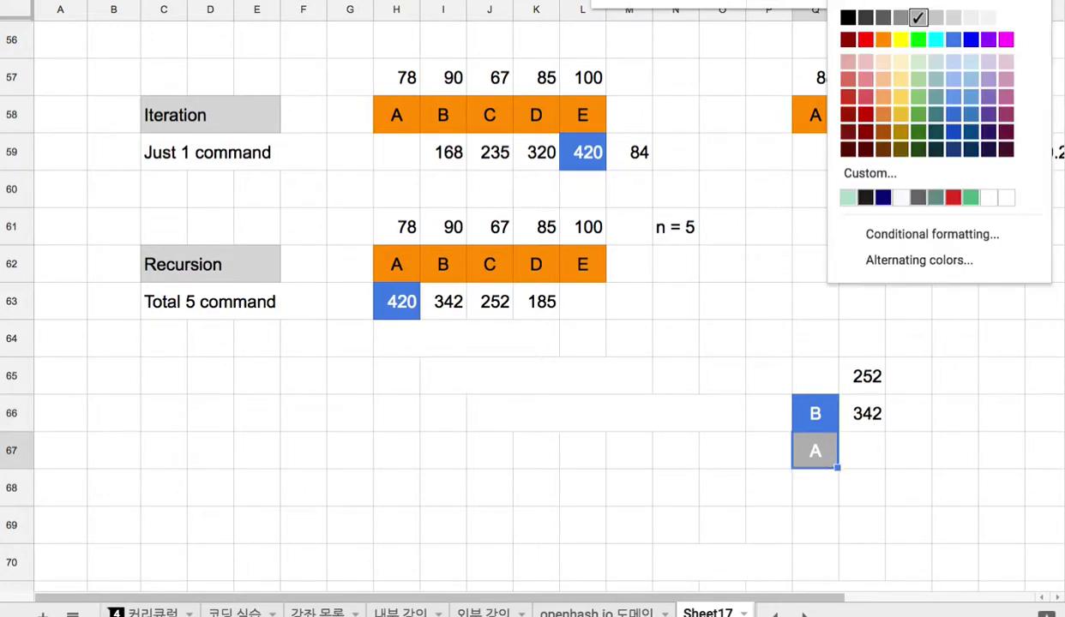
click(956, 41)
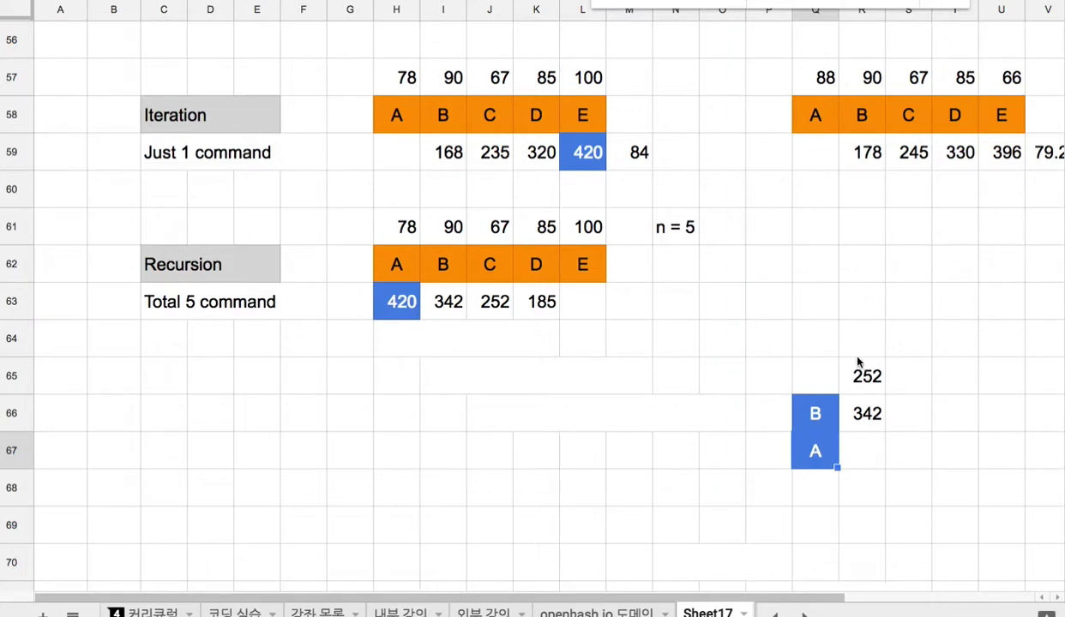
- Remove B from the stack by pasting the blank cell P66 over Q66
click(769, 418)
click(814, 412)
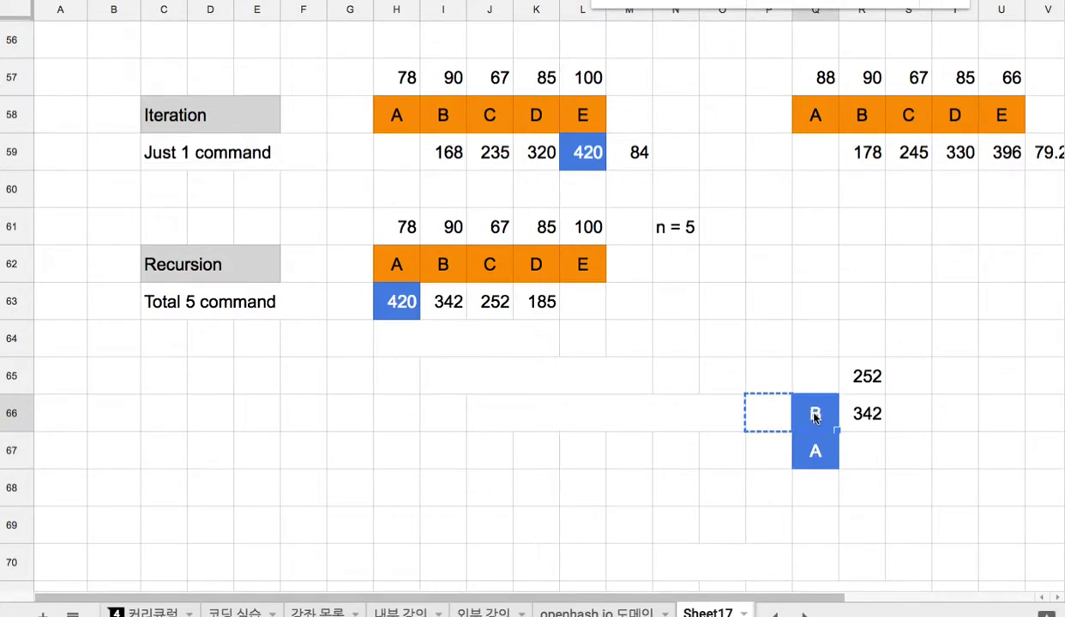
key(ctrl+v)
click(862, 418)
- Enter the final recursion total 420 in R67 beside the A cell
click(821, 461)
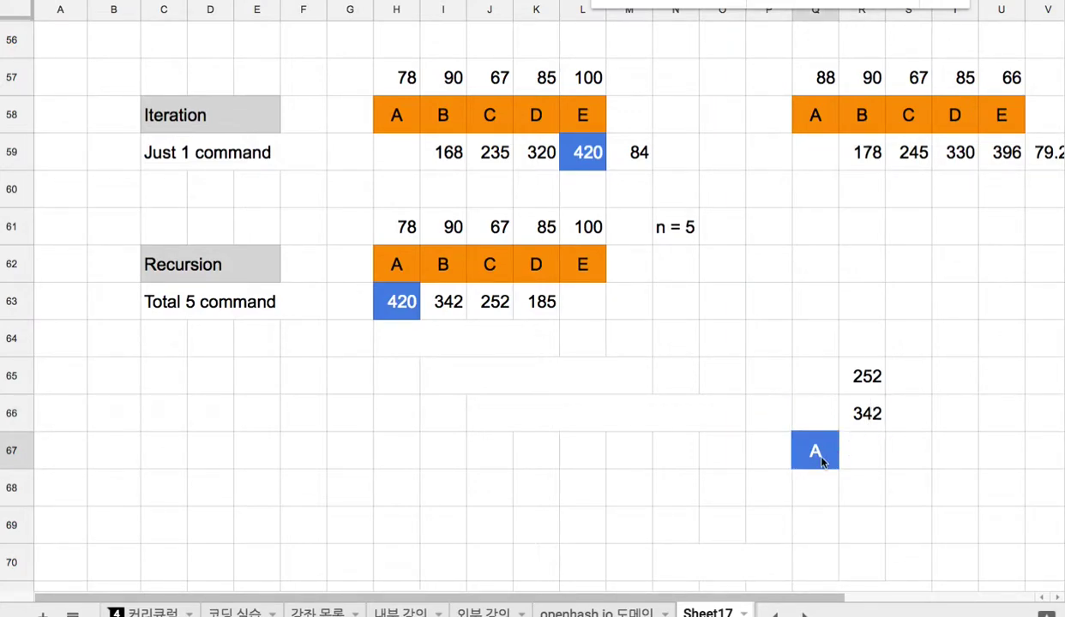
click(868, 415)
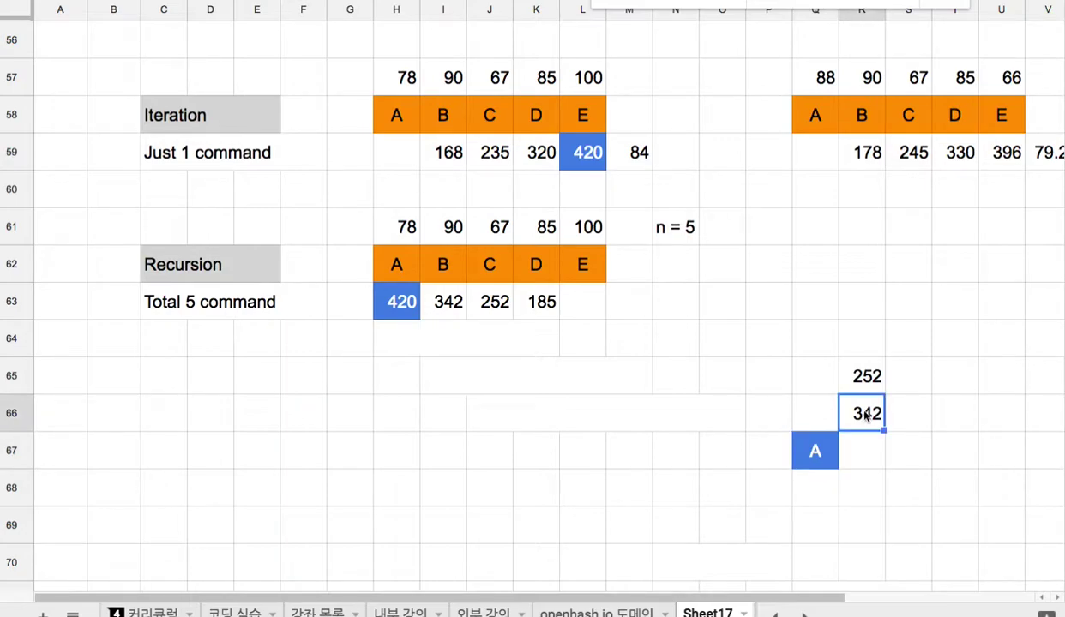
click(860, 461)
text(4)
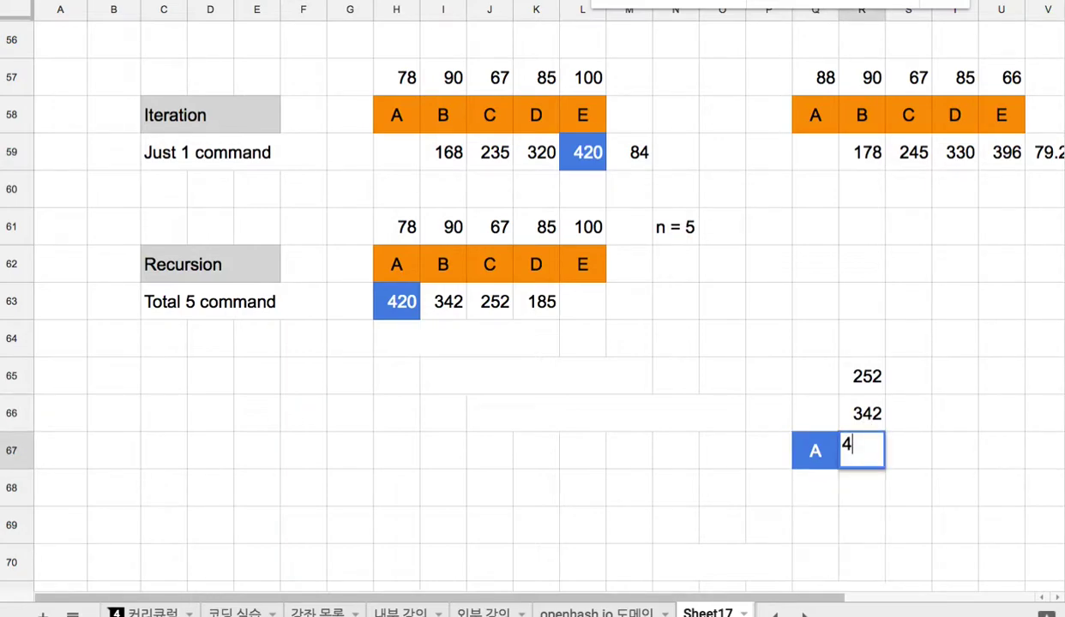
text(20)
key(Tab)
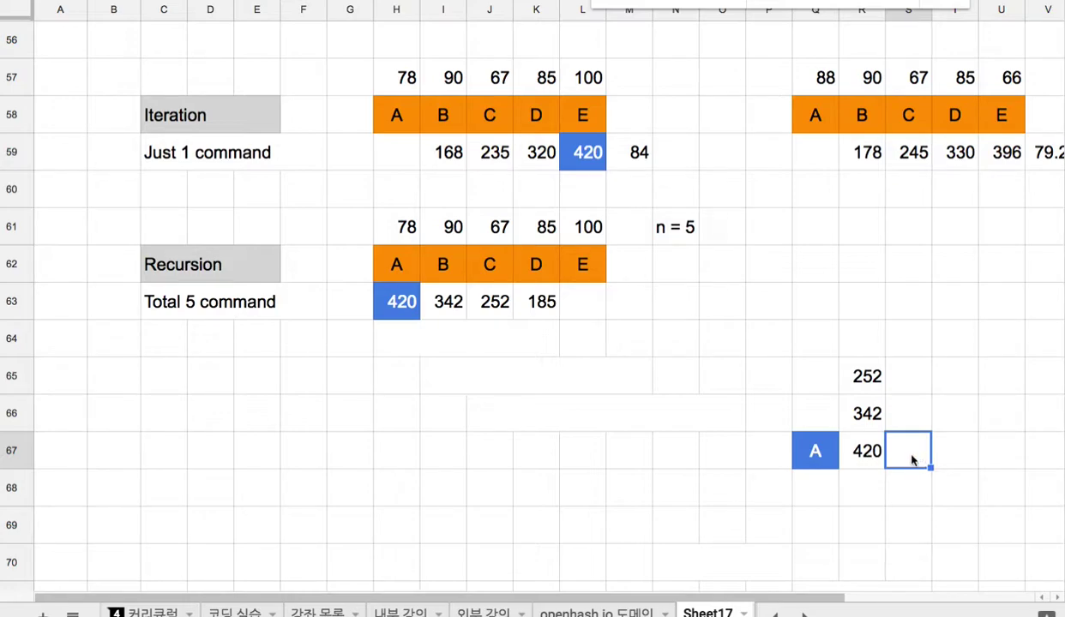
- Copy the final total 420 from R67 into T67
click(857, 463)
key(ctrl+c)
click(959, 454)
key(ctrl+v)
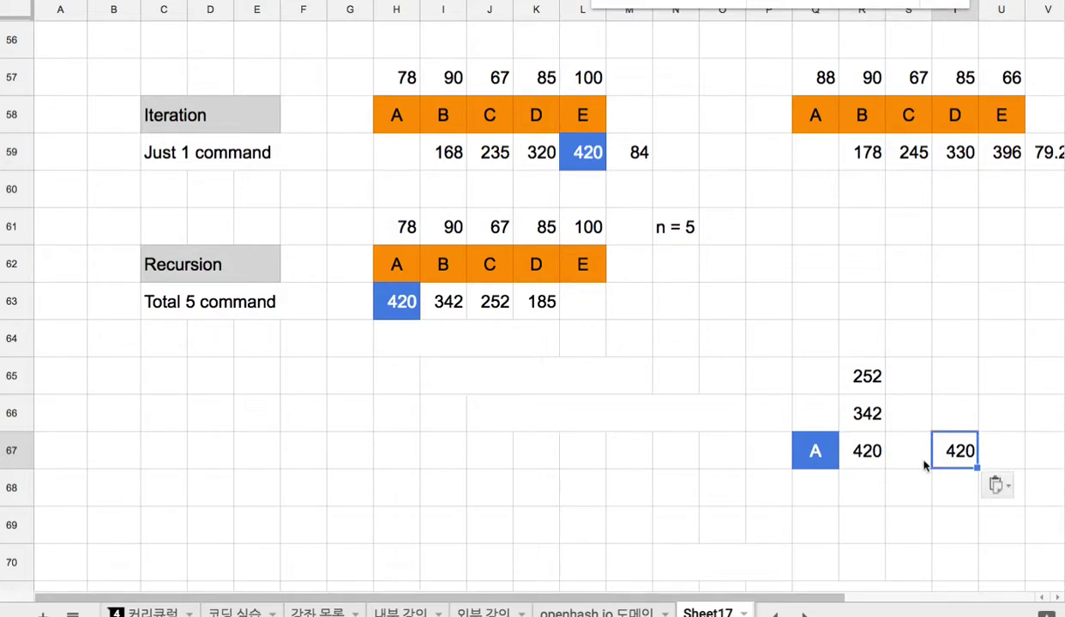
- Clear the leftover stack in Q65:R67, removing both its contents and its blue fill
click(814, 463)
drag(814, 377, 860, 463)
key(Delete)
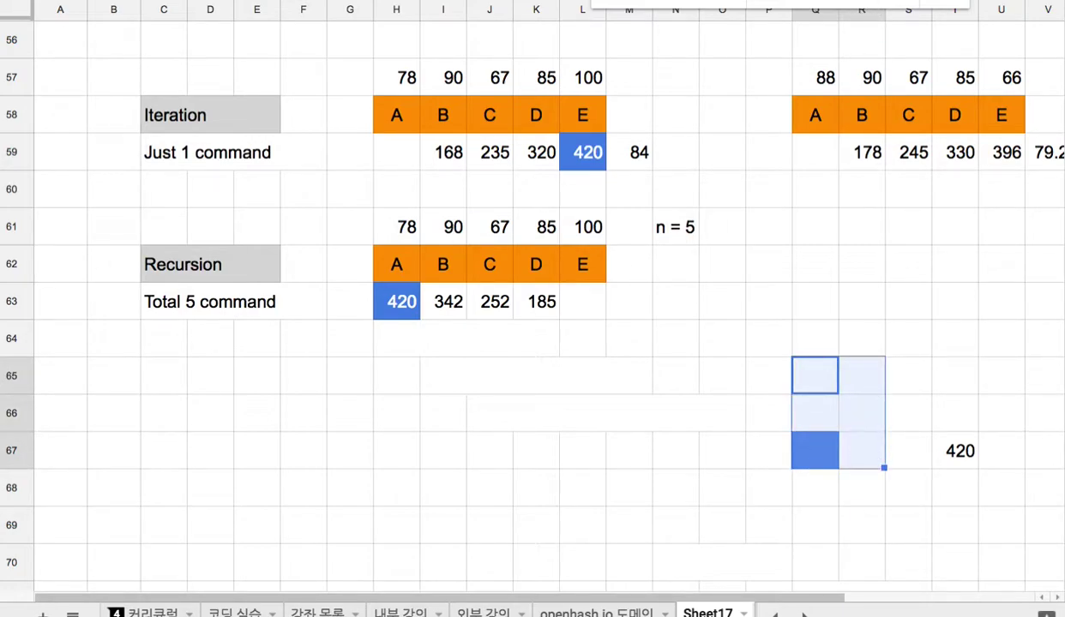
click(741, 2)
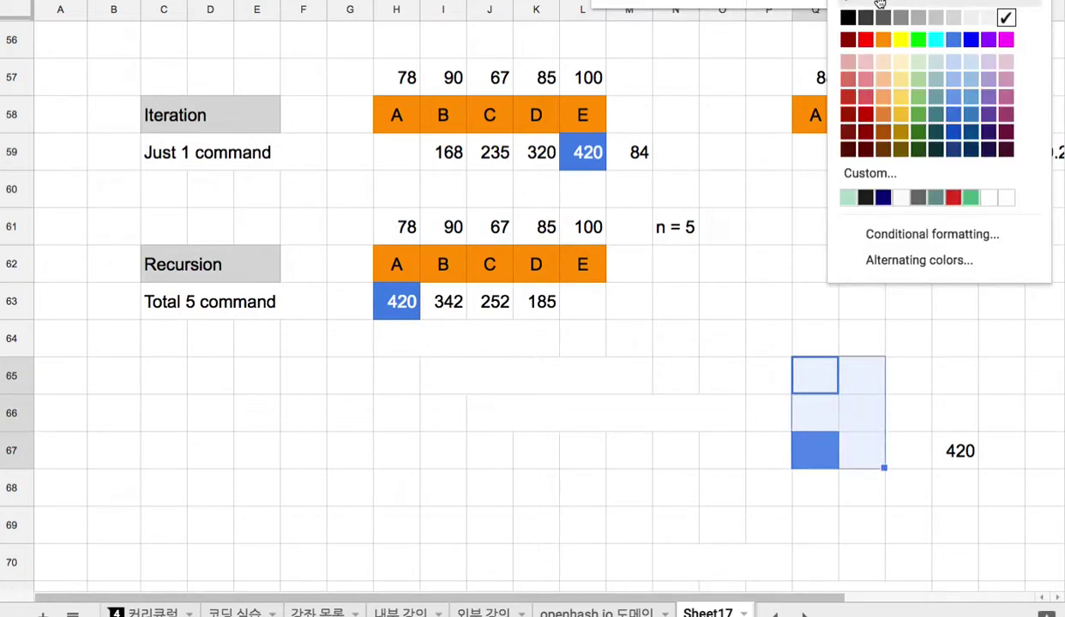
click(876, 5)
click(774, 377)
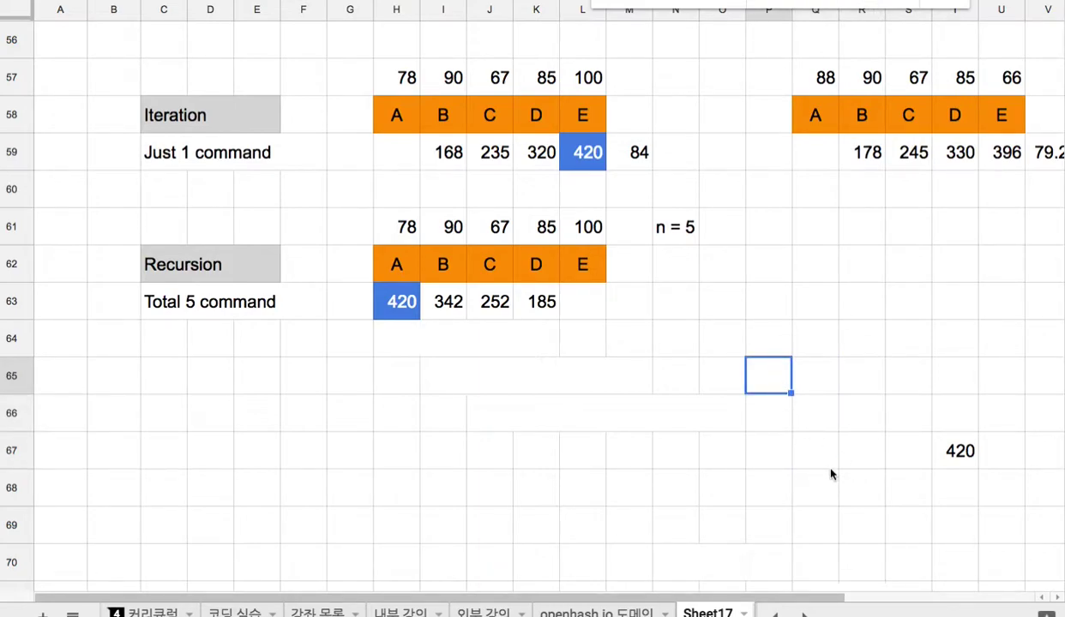
- Enter the label Function Call in R67 beside the emptied stack column
drag(816, 267, 825, 467)
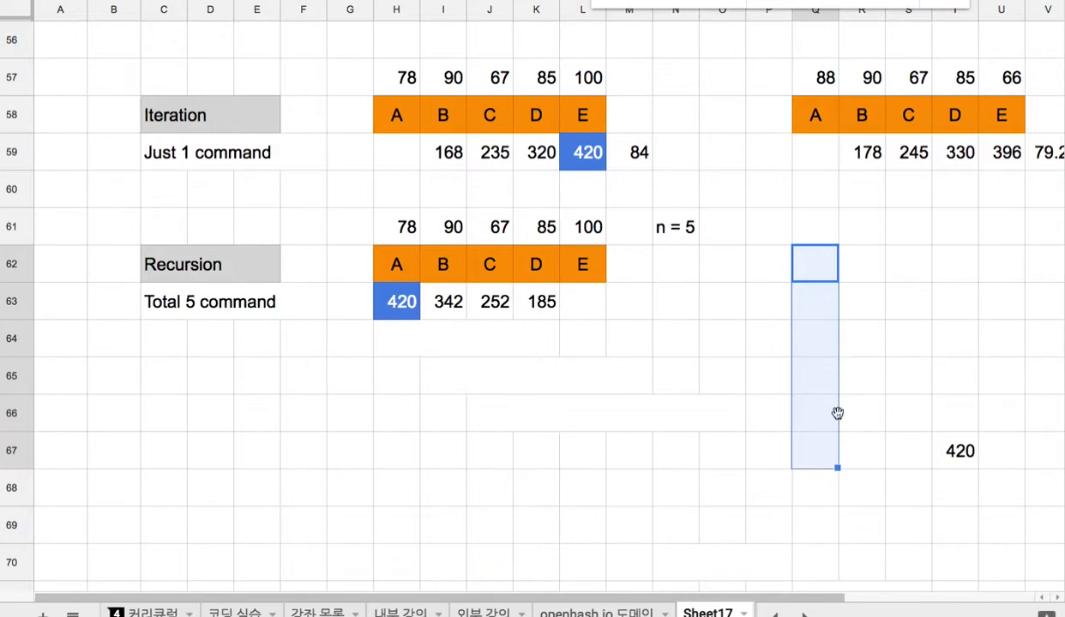
drag(830, 313, 827, 451)
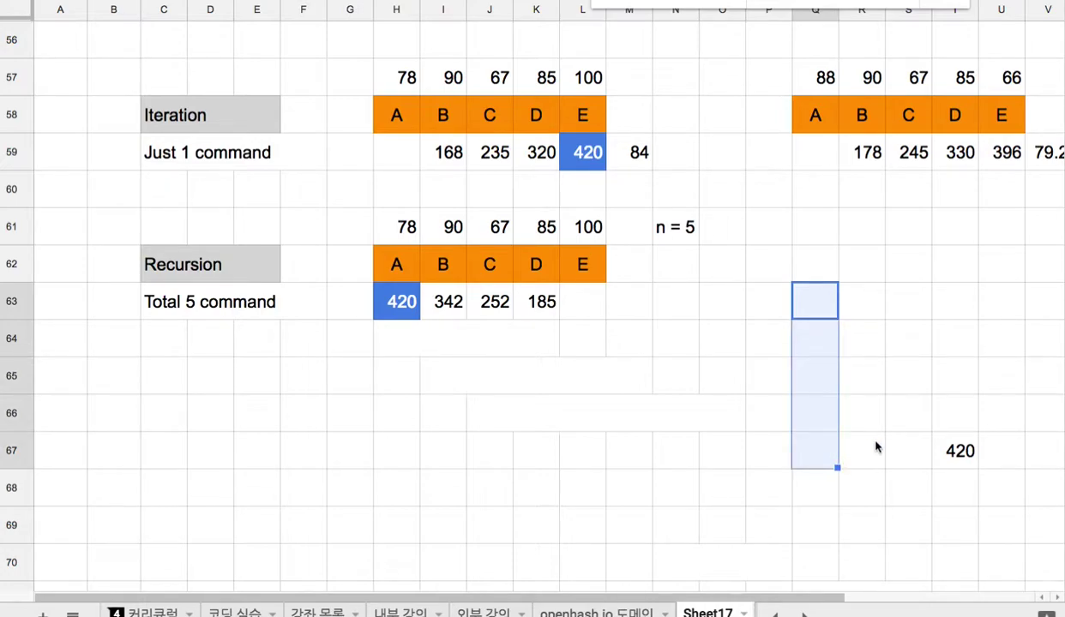
click(865, 457)
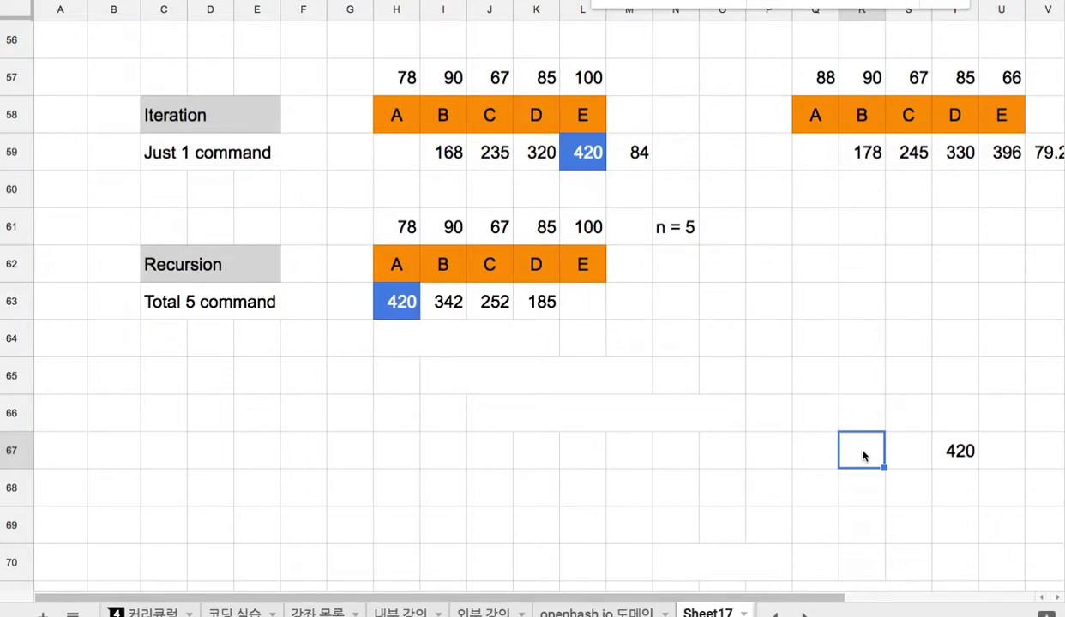
text(Fun)
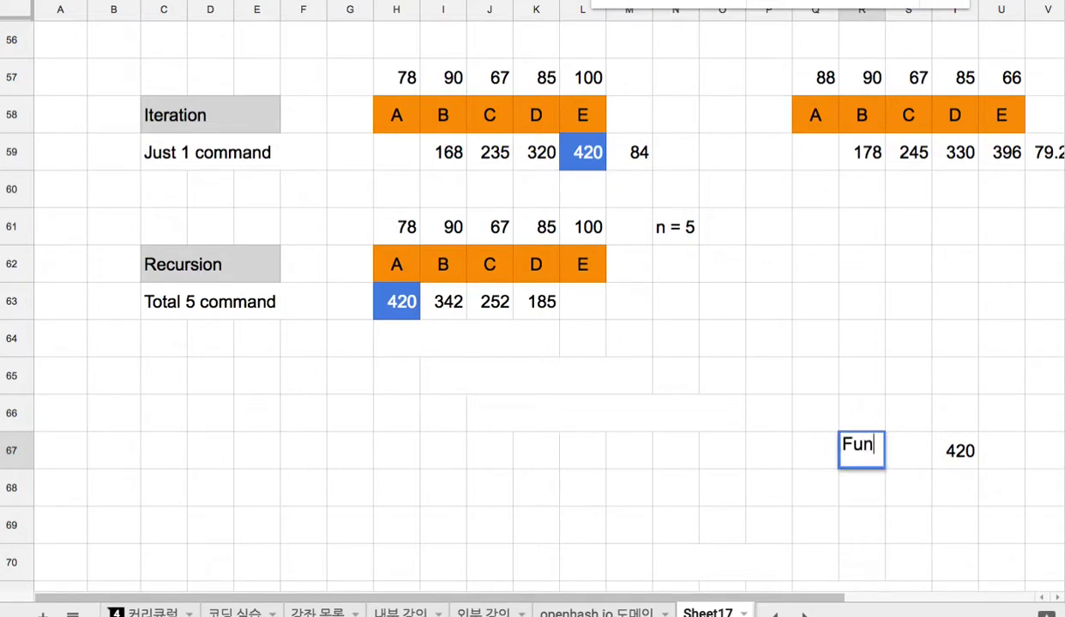
text(ction Call)
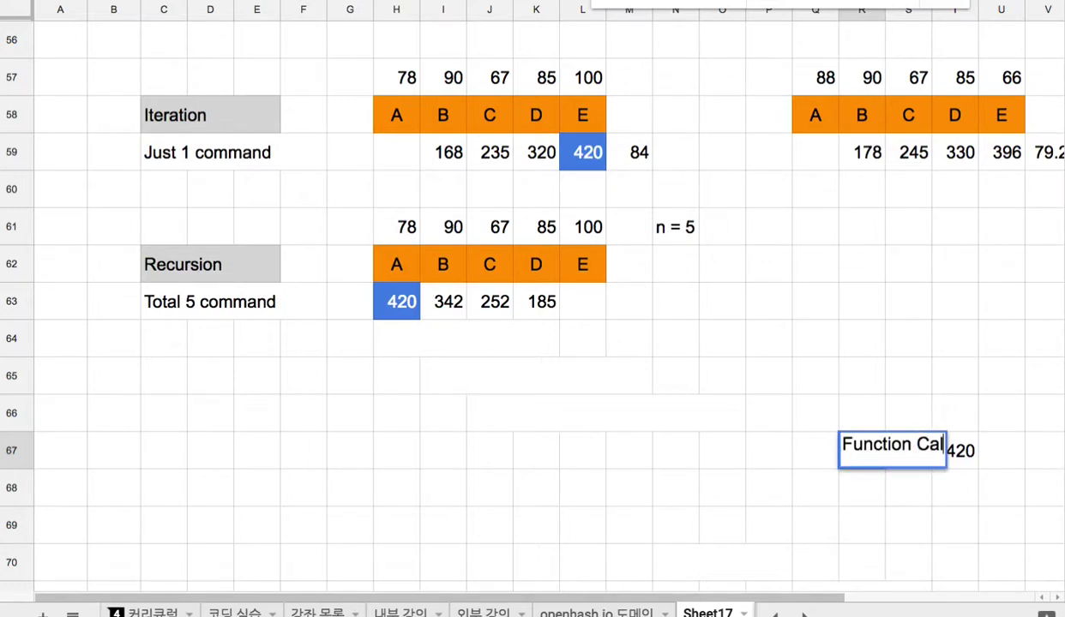
- Fill the stack column Q63:Q67 with the same blue as the recursion result cell
click(818, 458)
drag(822, 305, 821, 454)
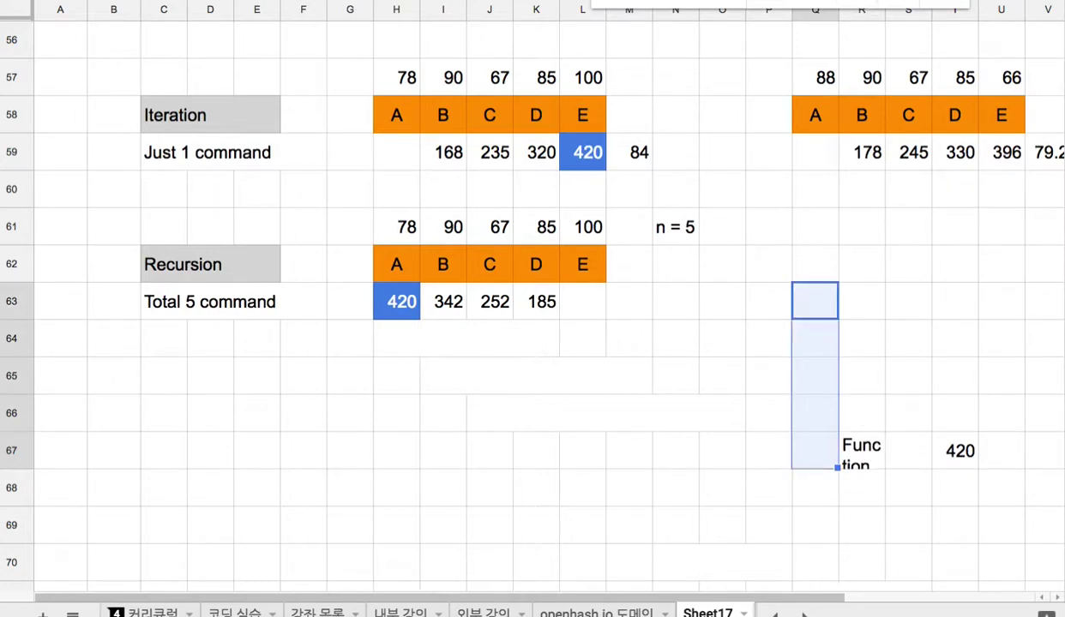
click(844, 0)
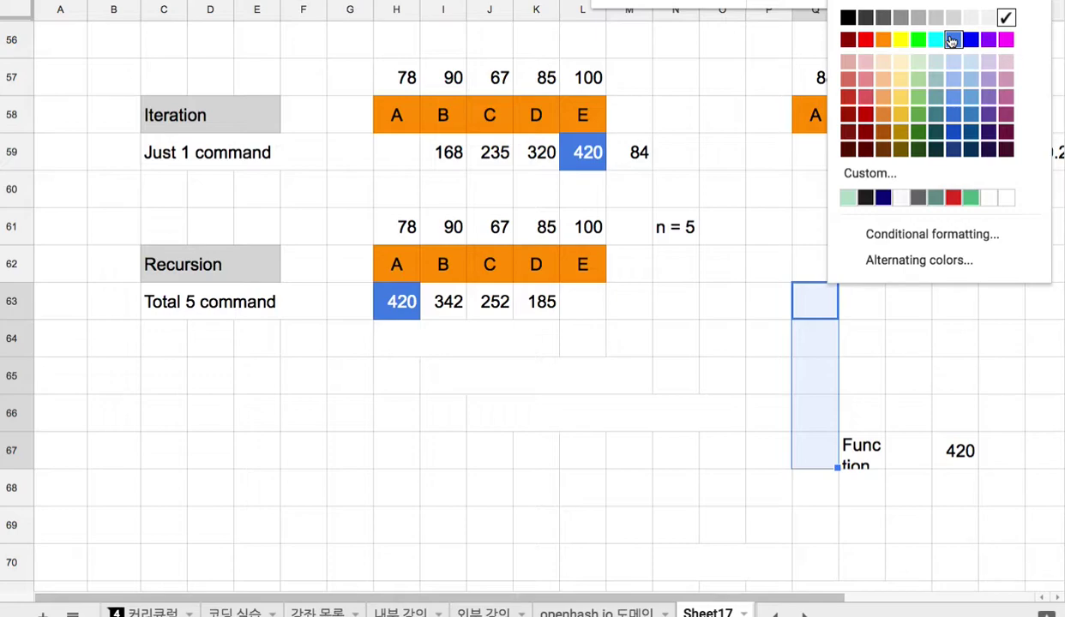
click(926, 39)
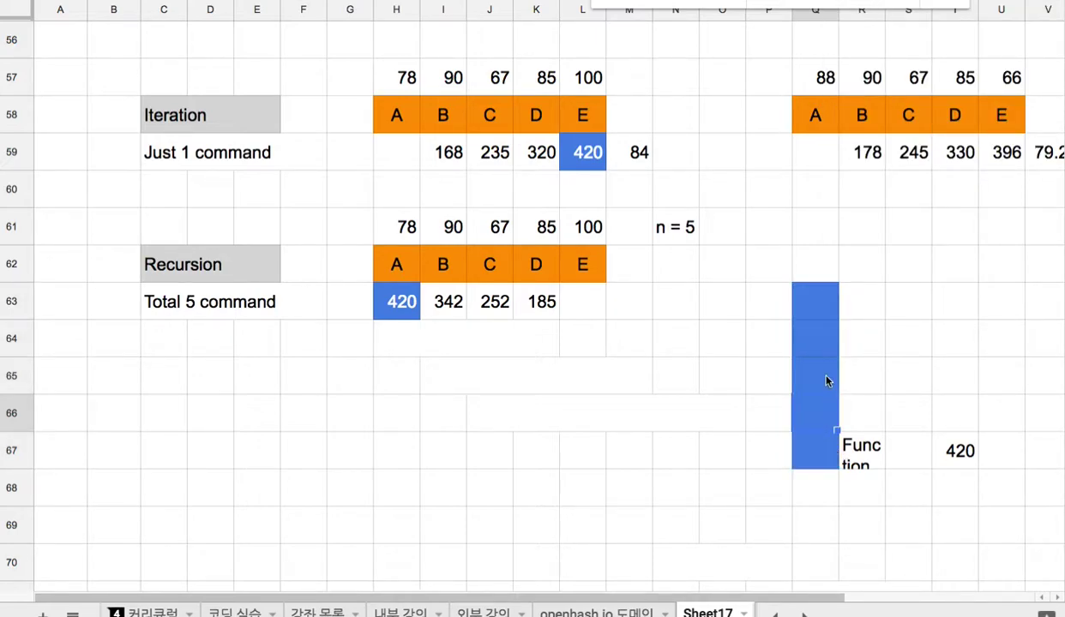
drag(810, 306, 829, 456)
- Move the Function Call label from R67 into a merged cell Q68:S68 under the blue column
click(867, 451)
key(ctrl+c)
drag(815, 498, 894, 500)
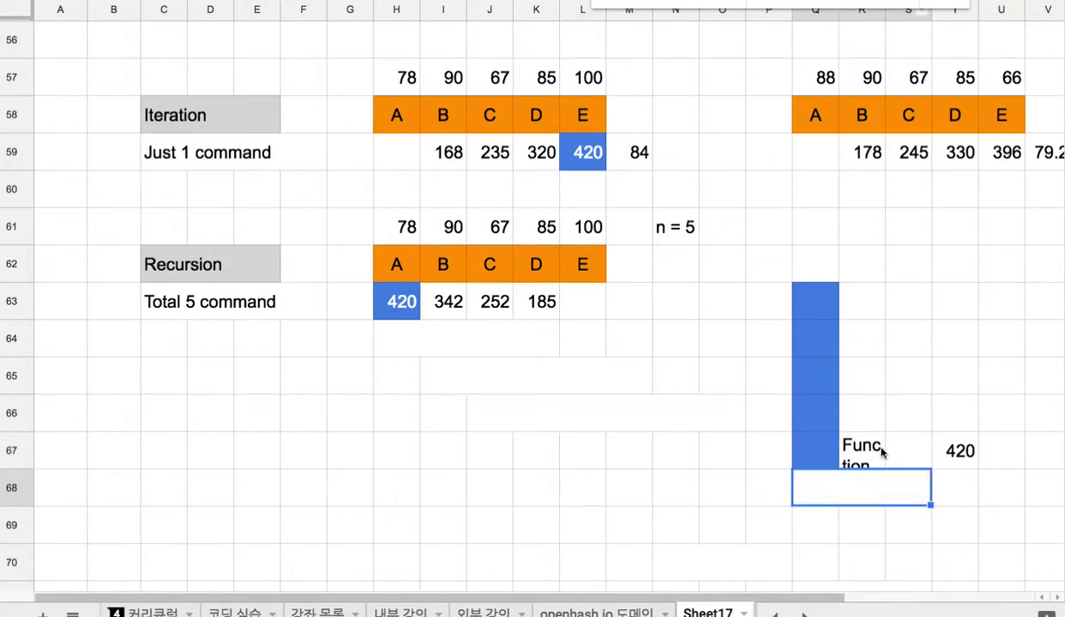
text(Function Call)
click(874, 467)
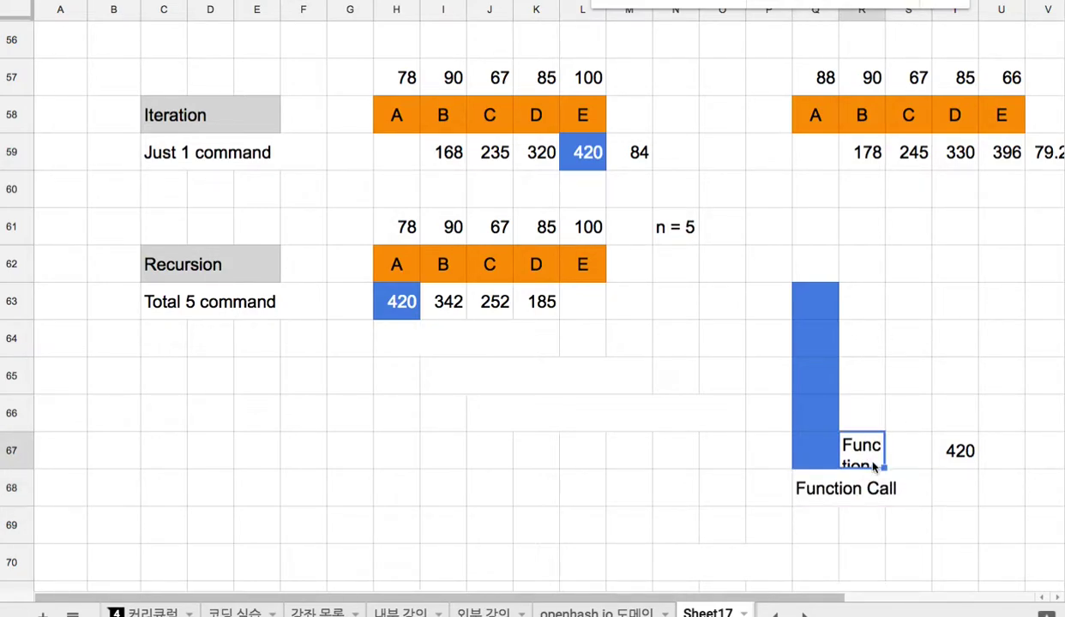
key(Delete)
- Number the stack levels 1 to 5 upward from P67 to P63 beside the blue column
click(777, 457)
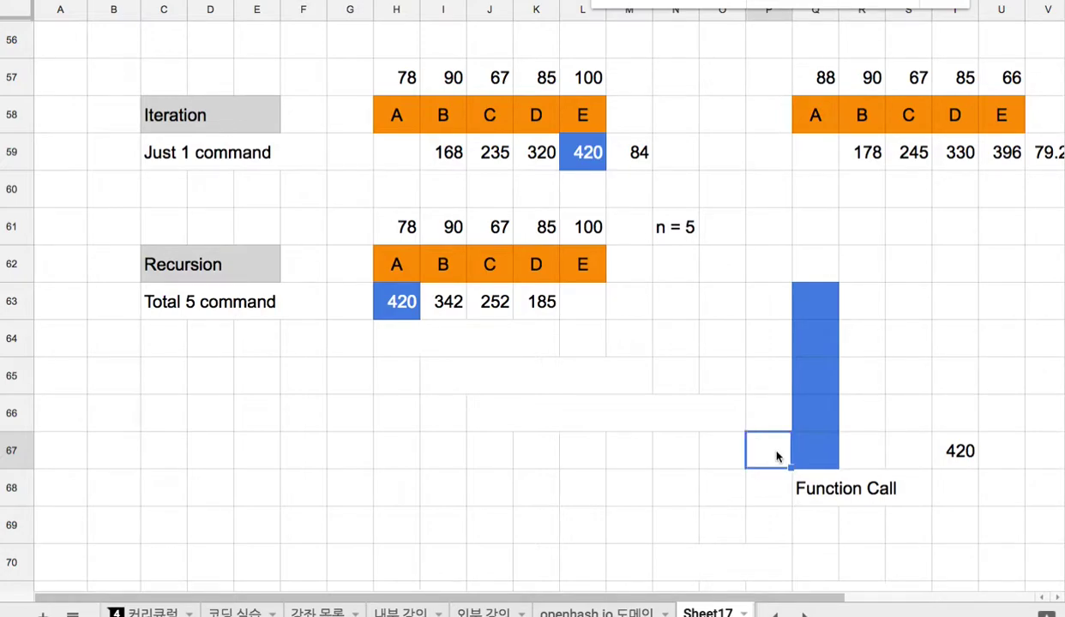
text(1)
click(785, 416)
text(2)
click(767, 378)
text(3)
click(764, 347)
text(4)
click(767, 306)
text(5)
click(738, 343)
- Fill stack levels 2 to 5 in Q63:Q66 with light gray, leaving only level 1 blue
drag(817, 300, 811, 404)
click(841, 3)
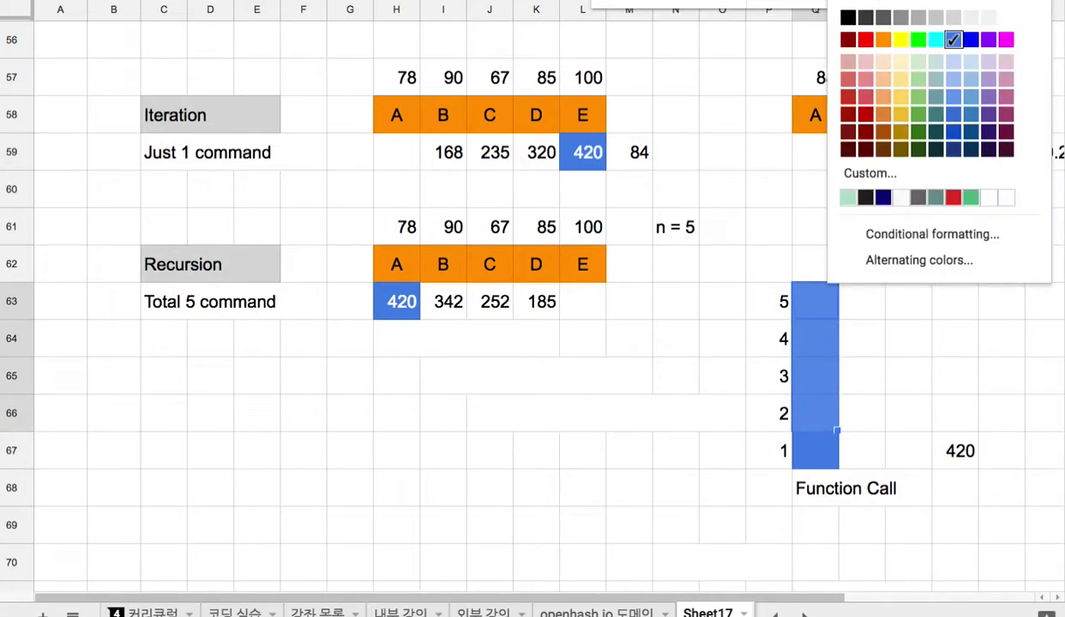
click(951, 17)
click(913, 273)
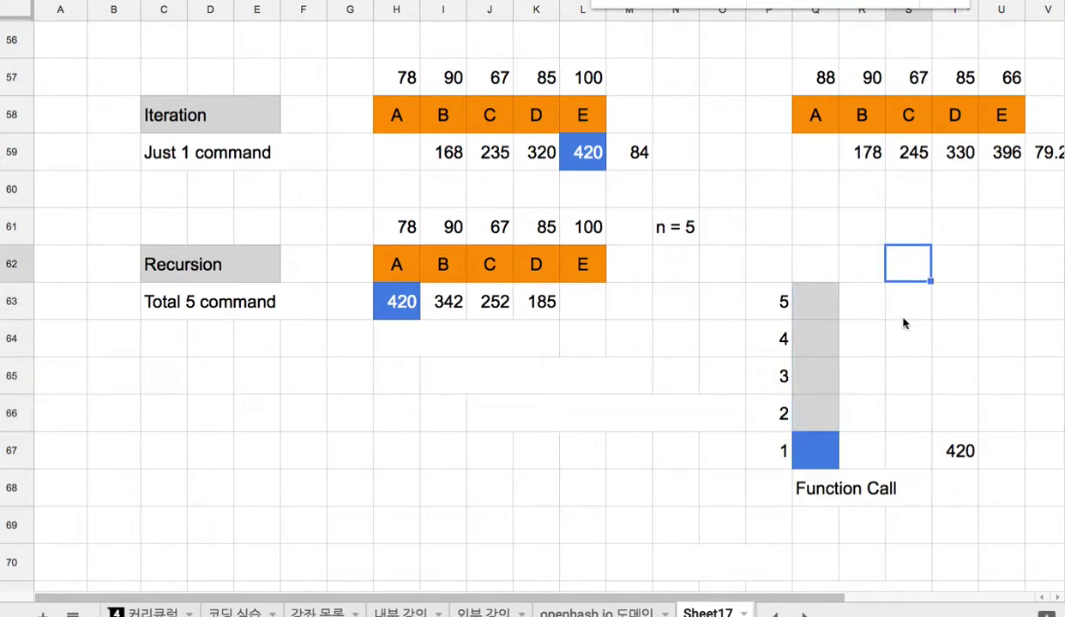
- Shift the active call to level 2 by copying the blue cell Q67 to Q66 and filling Q67 with darker gray
click(817, 454)
drag(819, 301, 815, 414)
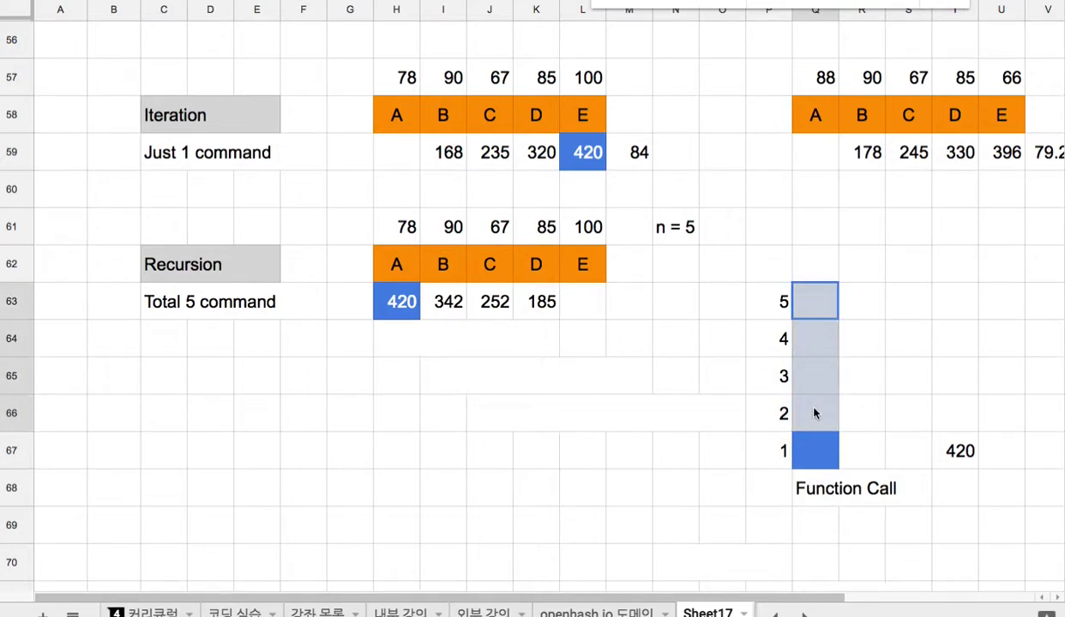
click(828, 452)
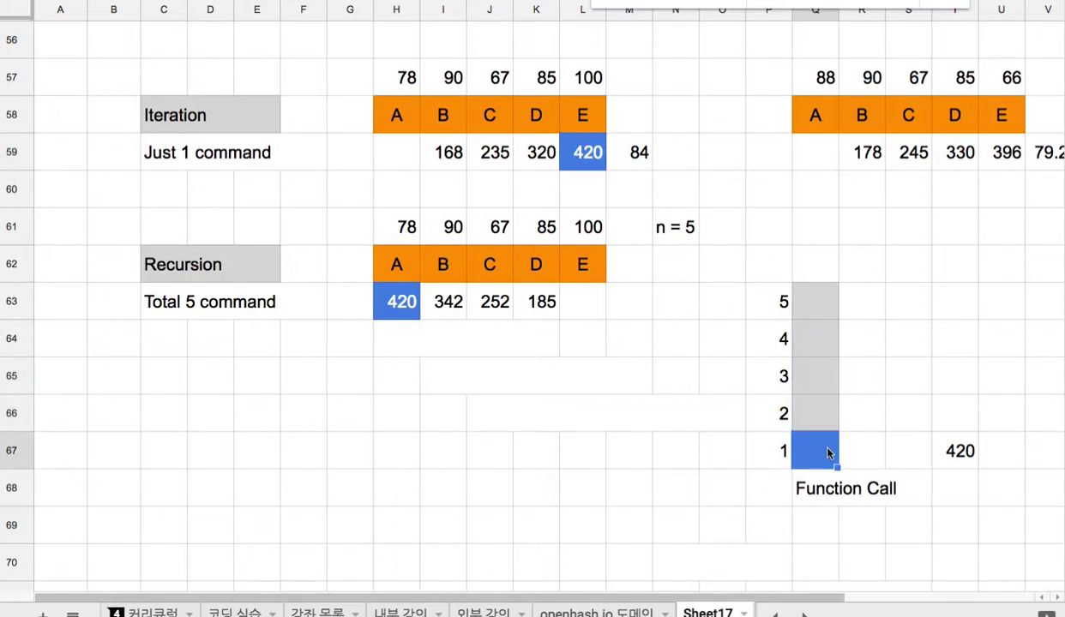
click(818, 414)
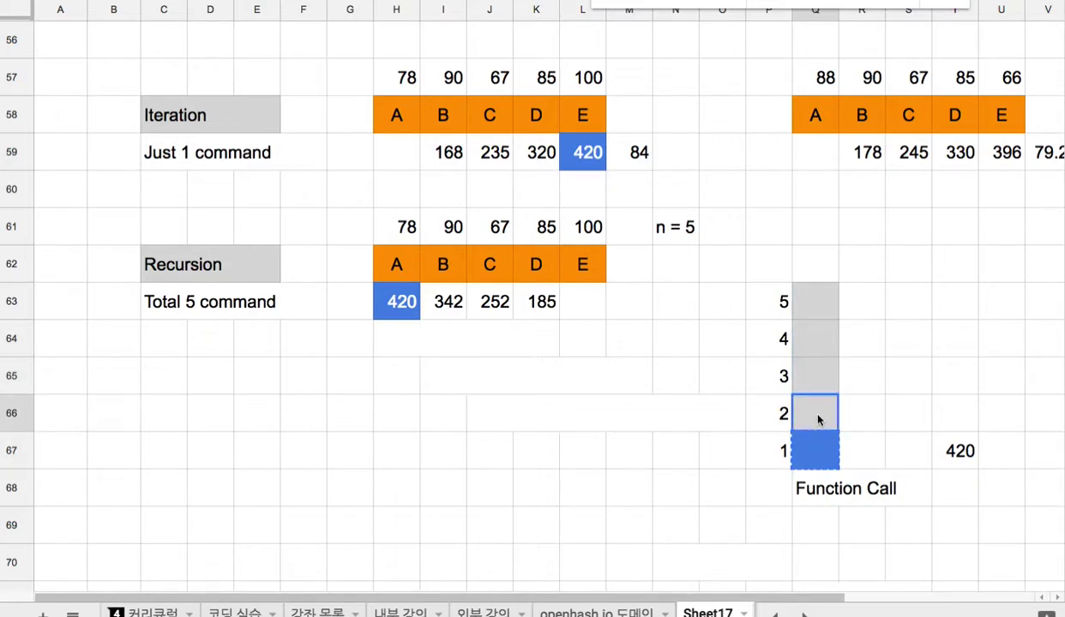
key(ctrl+v)
click(828, 451)
click(833, 5)
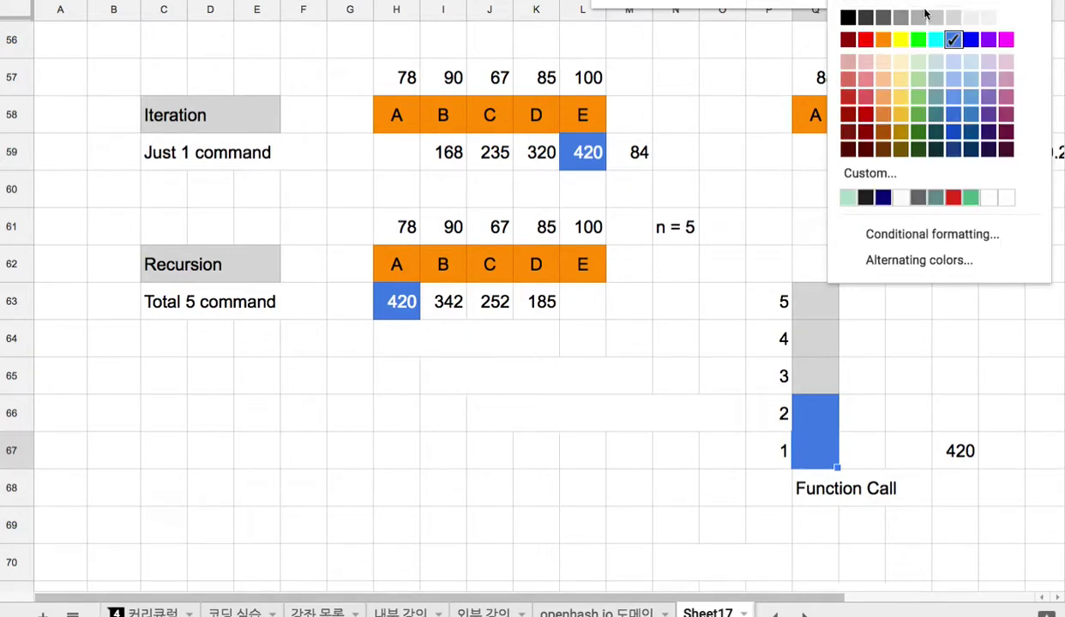
click(908, 17)
- Shift the active call to level 3 by copying the blue cell Q66 to Q65 and filling Q66 with darker gray
click(823, 404)
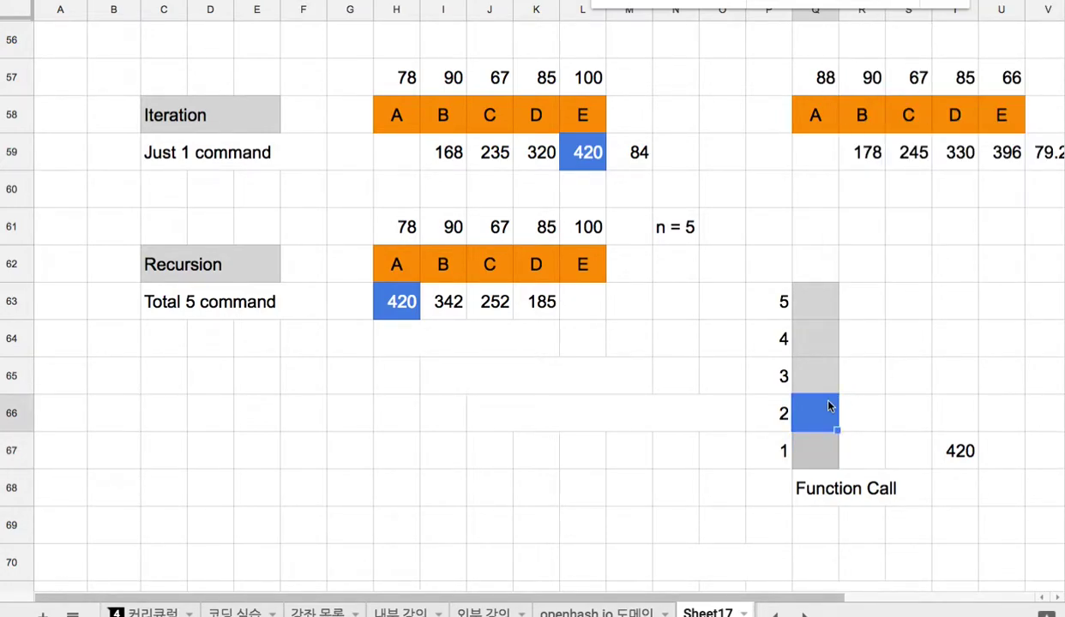
shift+click(821, 370)
key(ctrl+v)
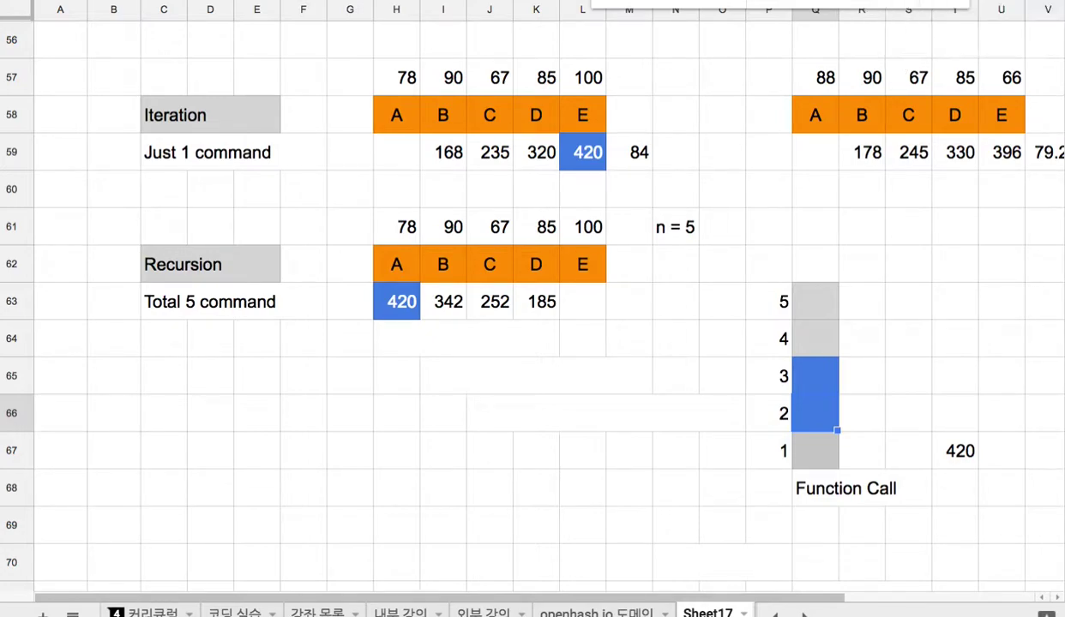
click(939, 2)
click(911, 18)
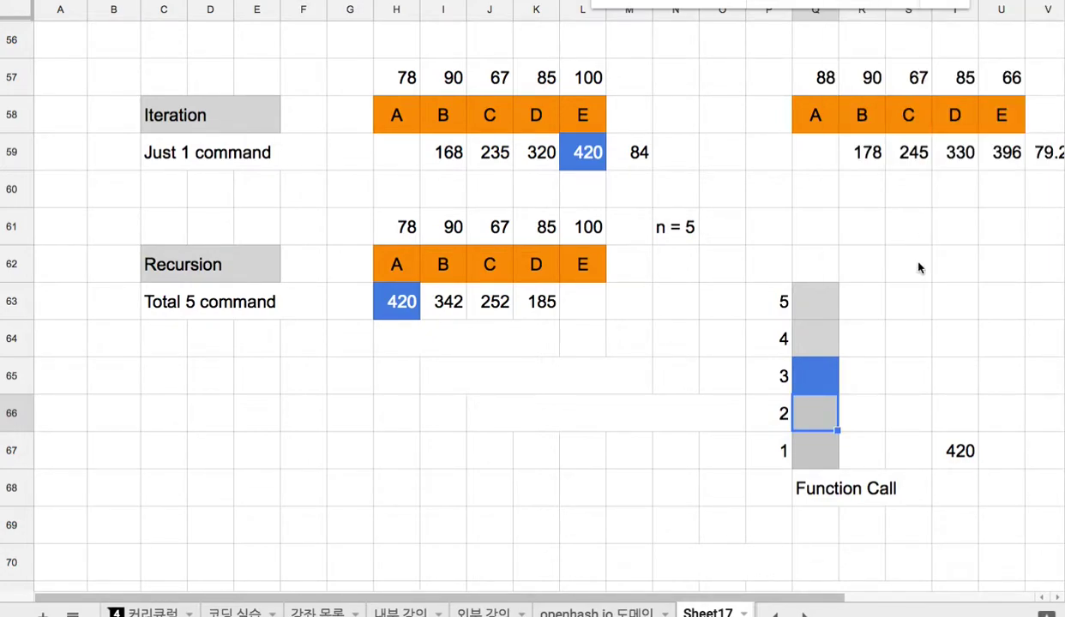
click(830, 298)
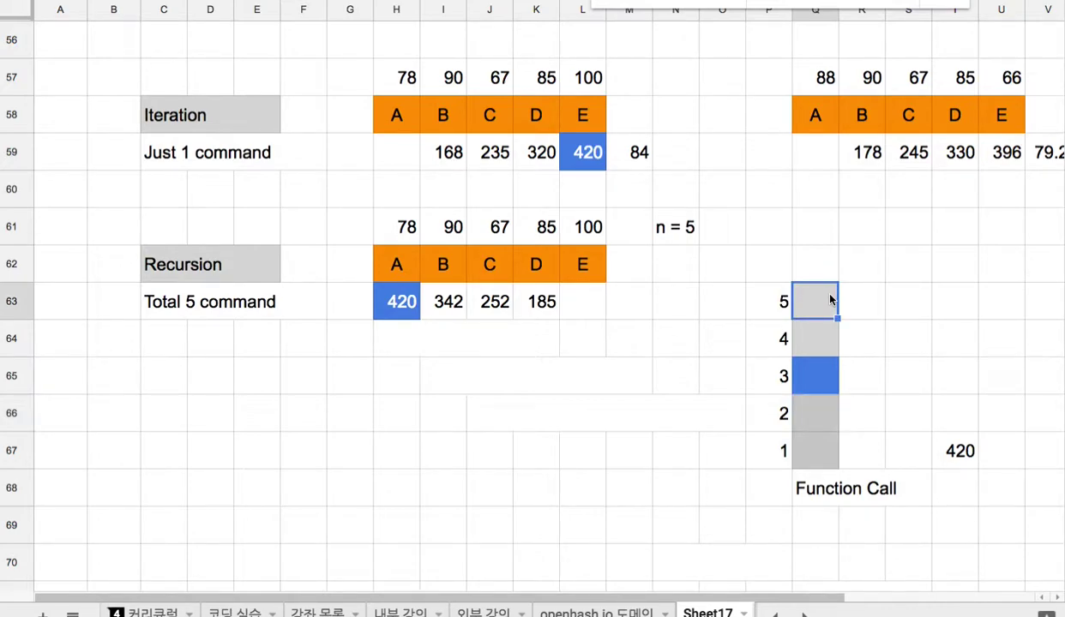
click(836, 464)
mouse_move(862, 413)
mouse_down()
mouse_move(874, 265)
mouse_move(865, 418)
mouse_up()
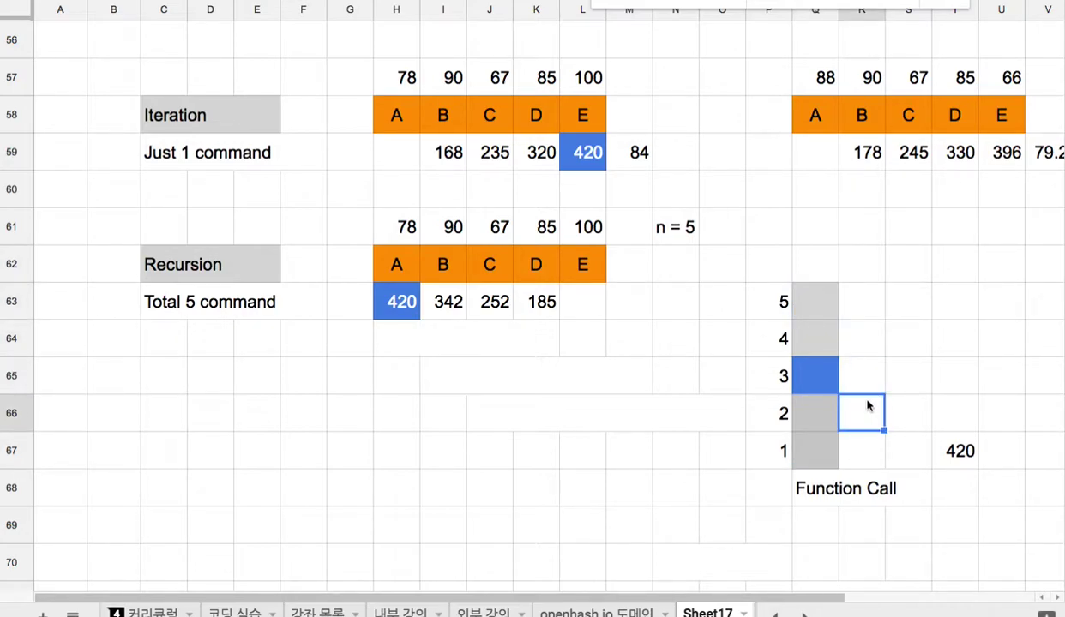
click(242, 262)
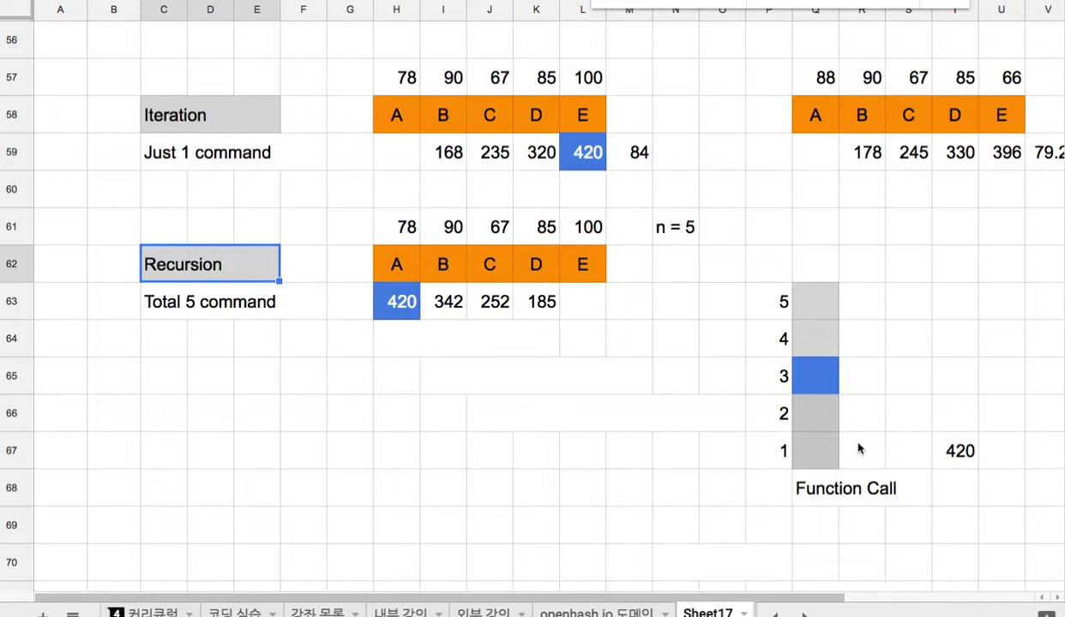
click(825, 442)
click(833, 414)
click(826, 375)
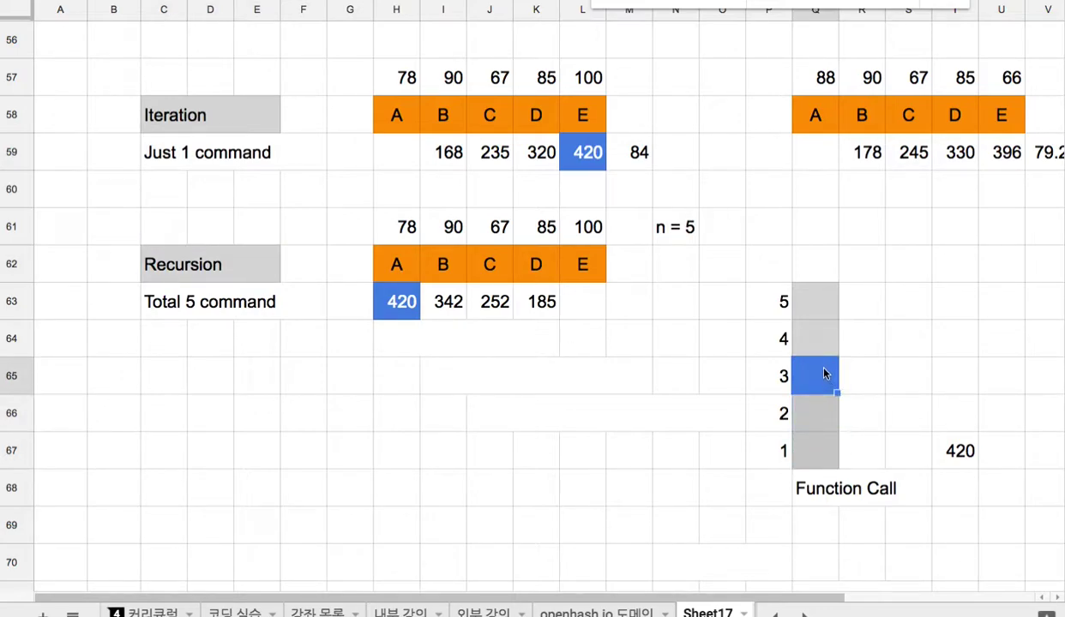
- Merge N65:O65 and enter the label Stack beside the numbered column
drag(656, 382, 718, 380)
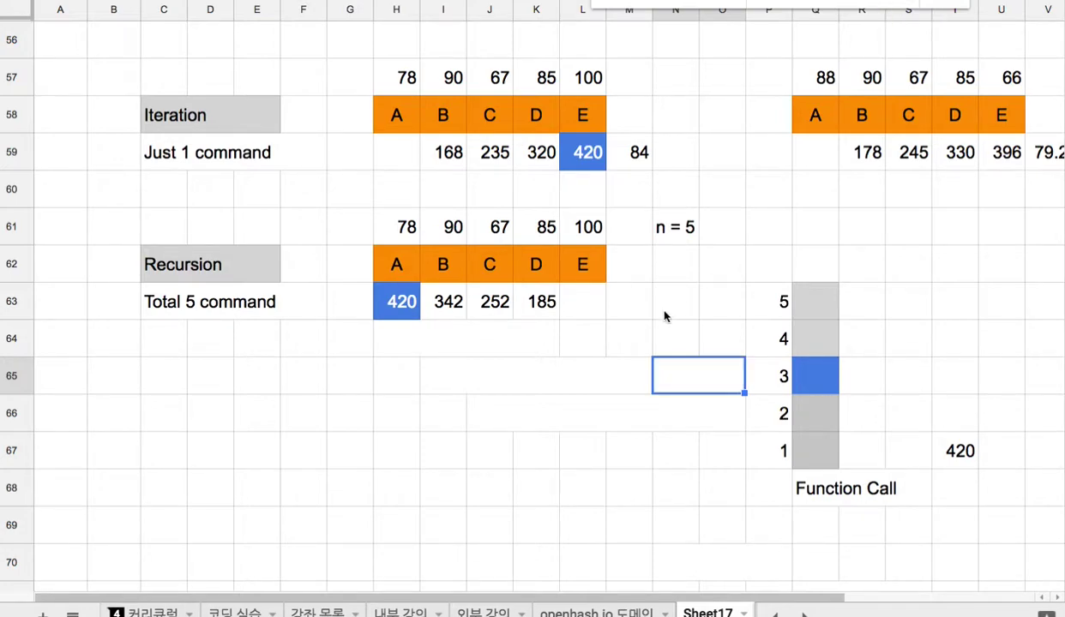
double_click(695, 377)
text(Stack)
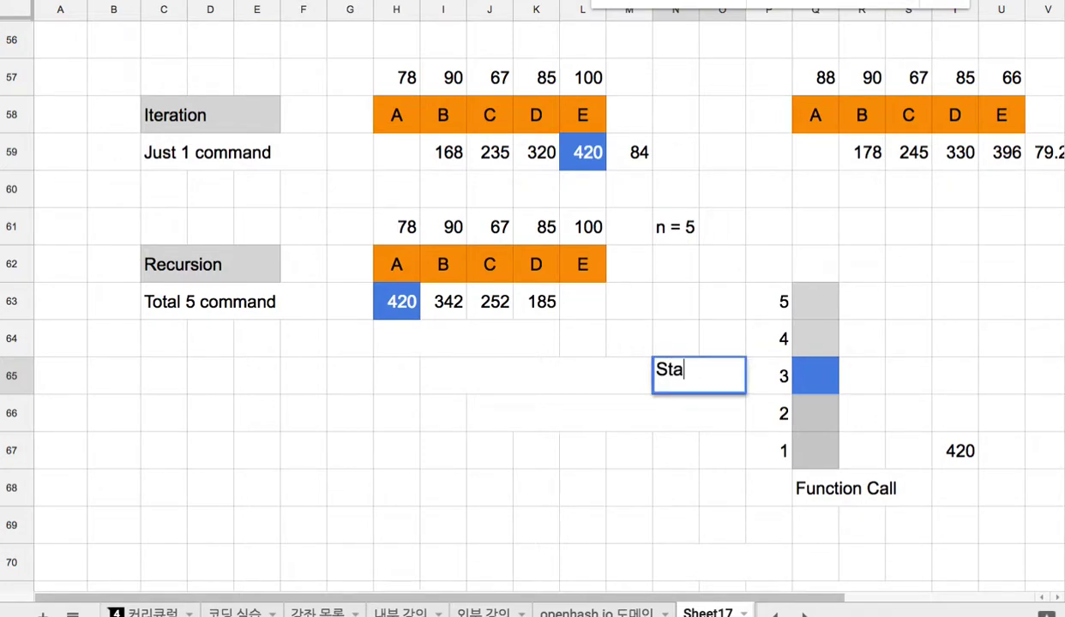
click(668, 434)
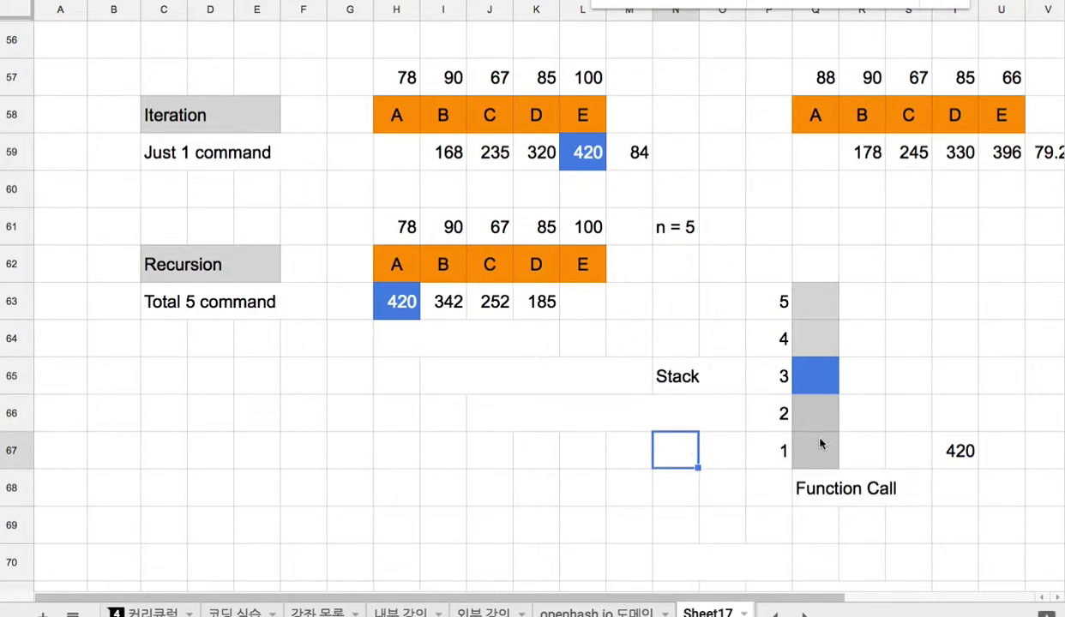
click(804, 455)
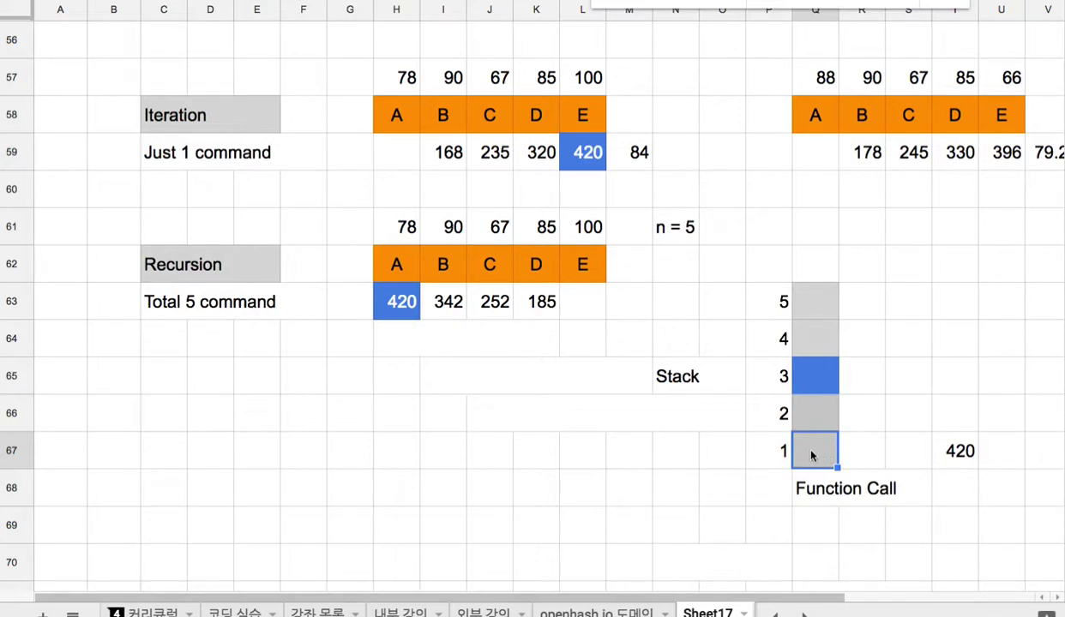
click(448, 266)
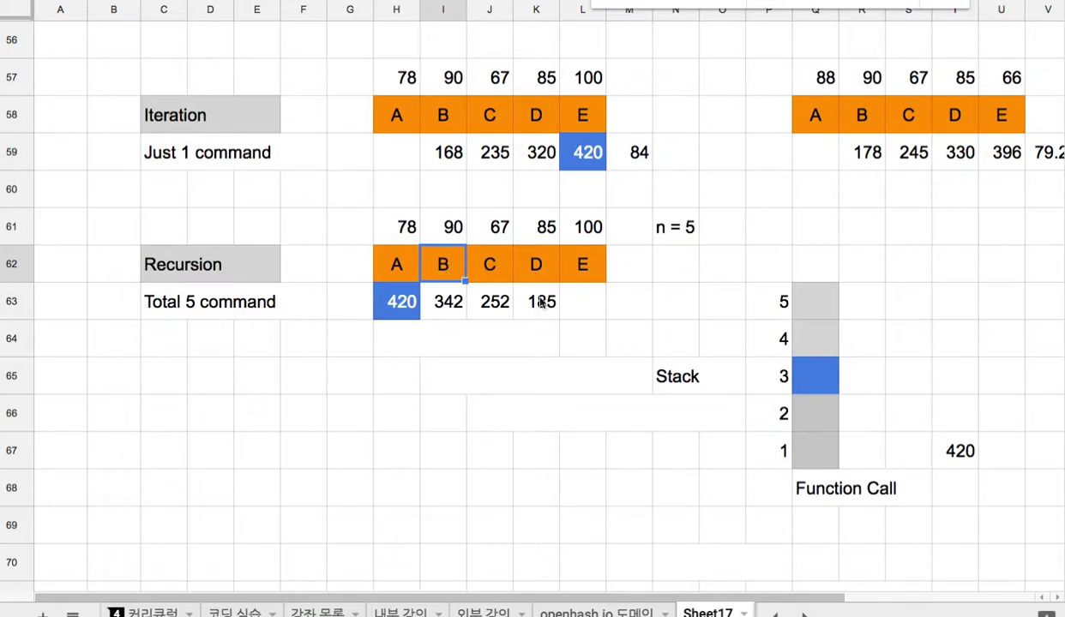
click(811, 416)
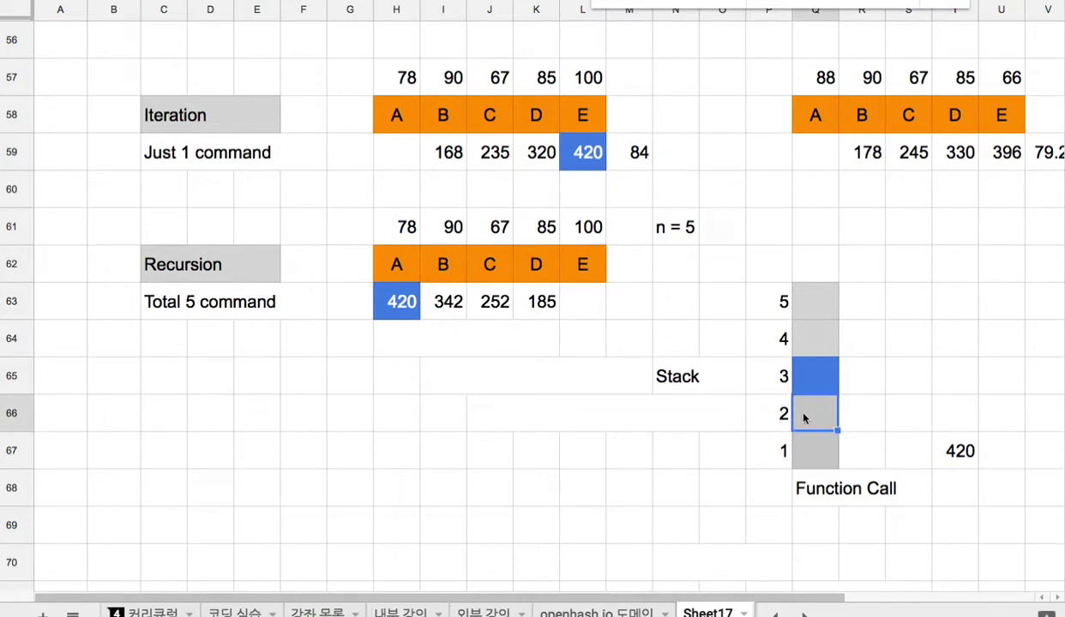
click(492, 264)
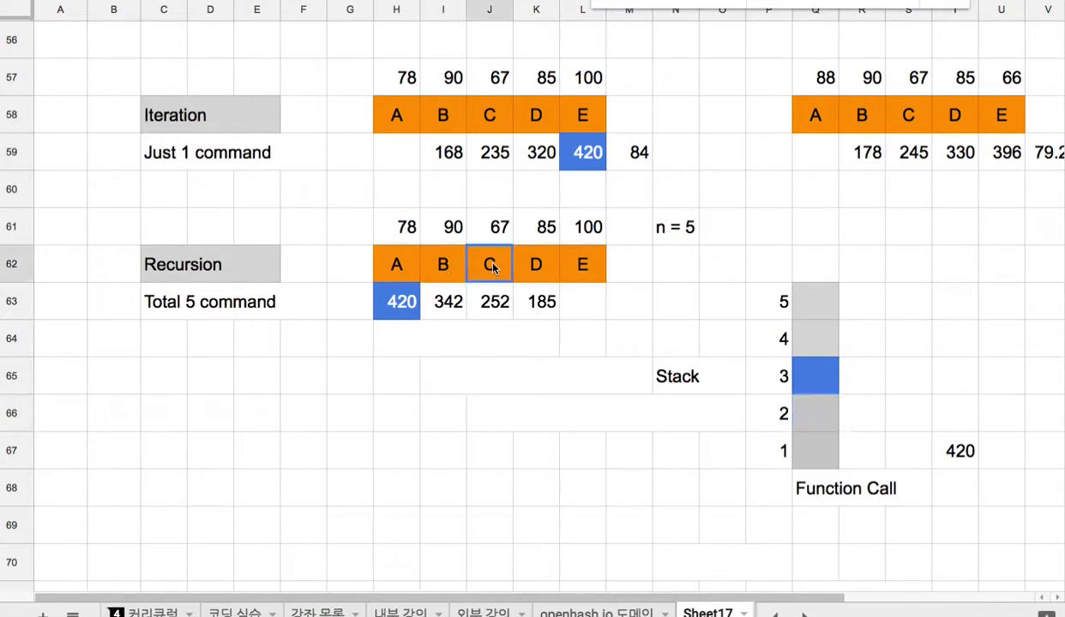
- Shift the active call to level 4 by copying the blue cell Q65 to Q64 and filling Q65 with darker gray
click(816, 377)
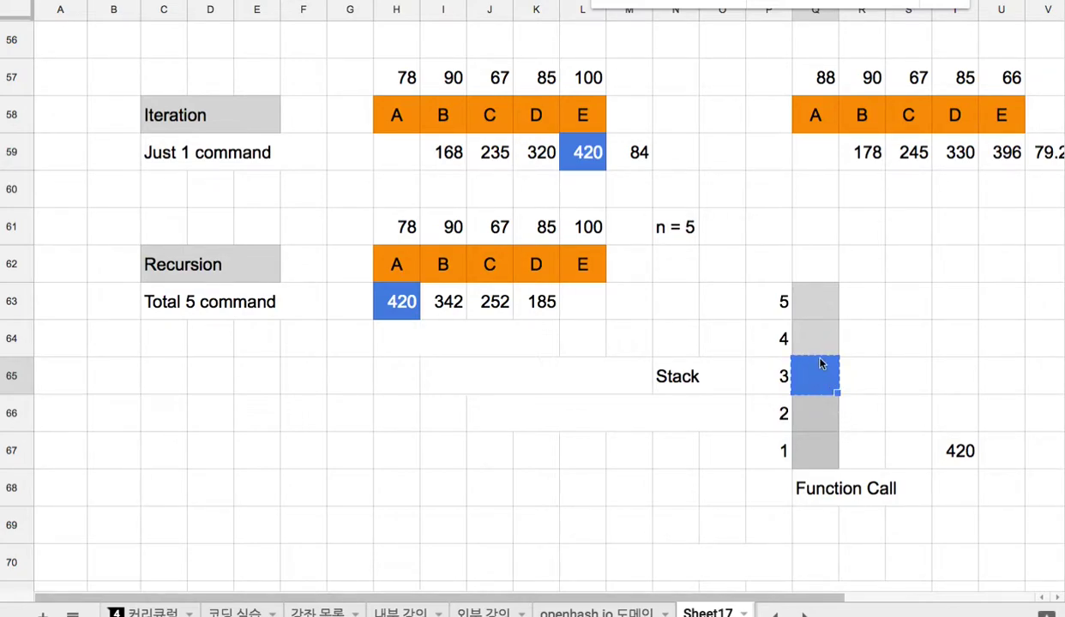
click(818, 347)
key(ctrl+v)
click(828, 378)
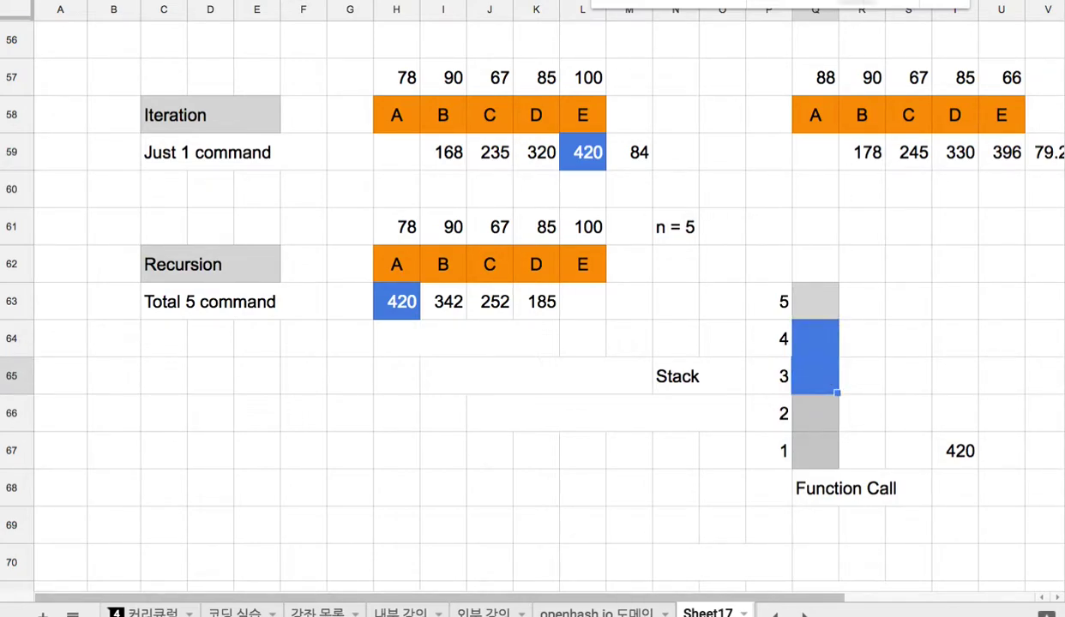
click(844, 1)
click(942, 17)
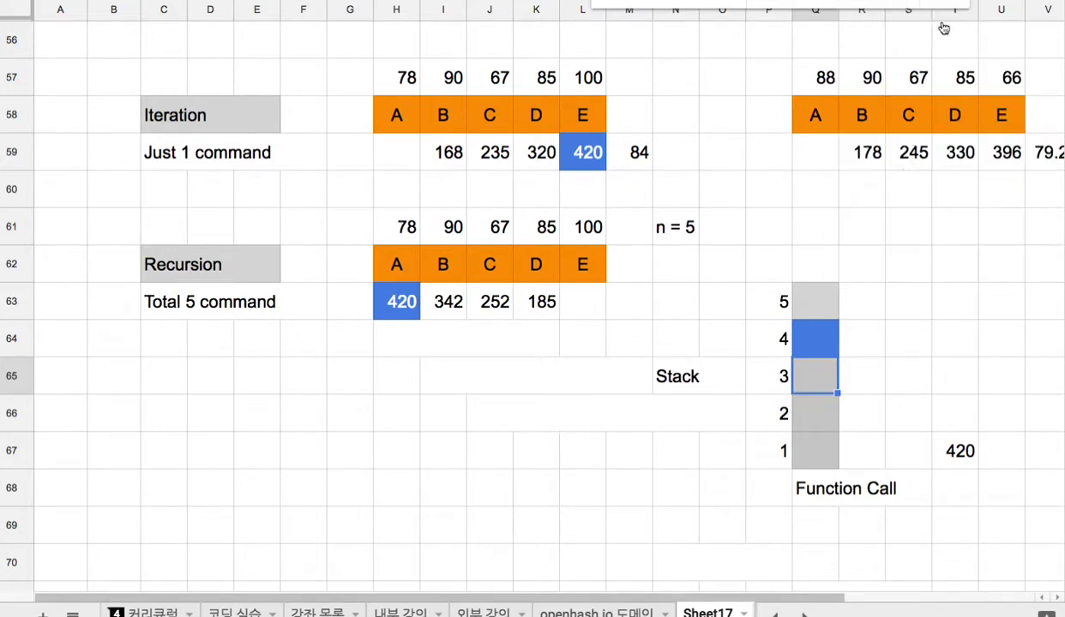
- Shift the active call to level 5 by copying the blue cell Q64 to Q63 and turning Q64 darker gray
click(820, 338)
key(ctrl+c)
click(823, 307)
key(ctrl+v)
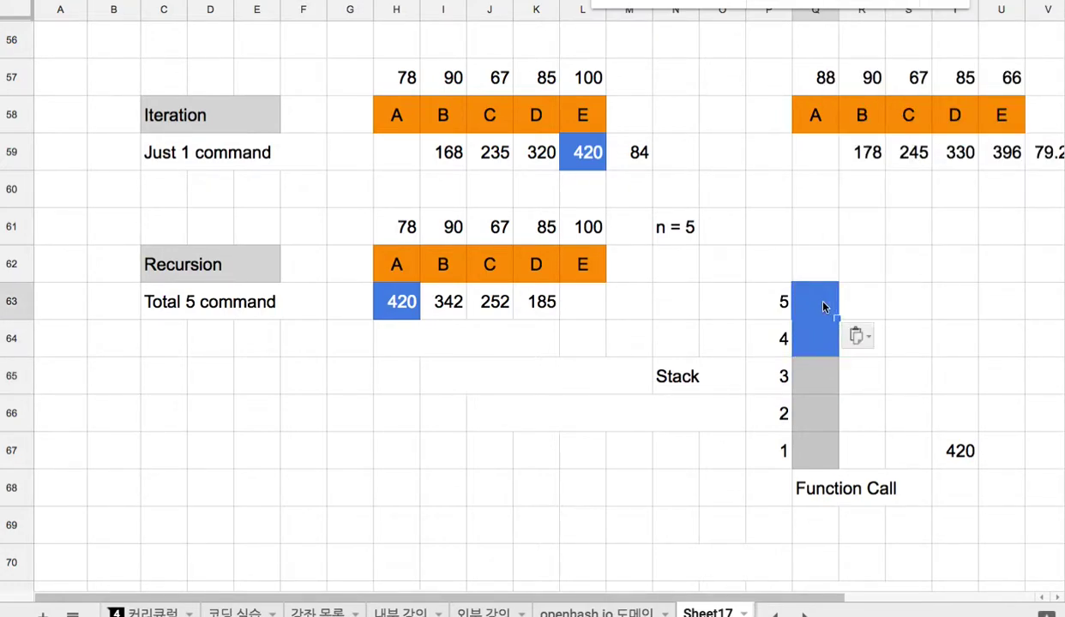
click(831, 371)
click(817, 347)
key(ctrl+v)
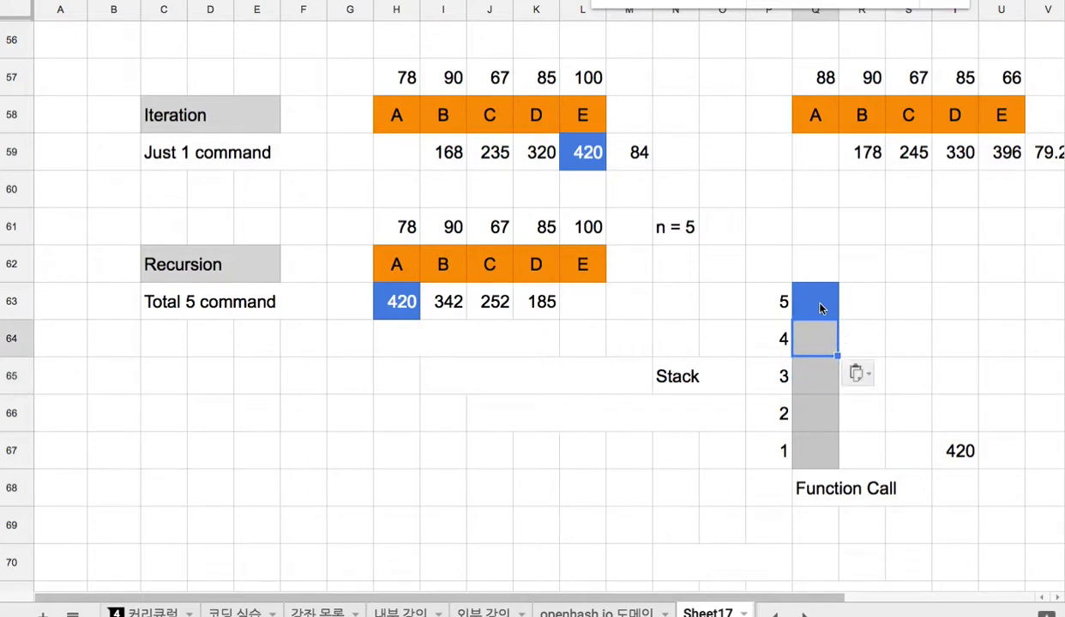
click(821, 306)
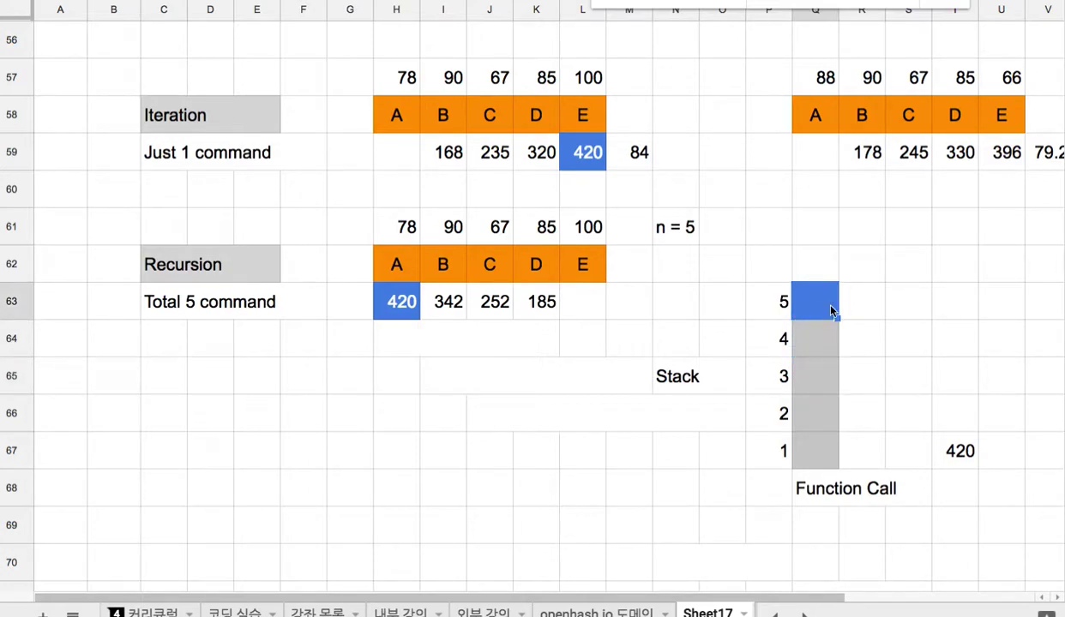
click(575, 257)
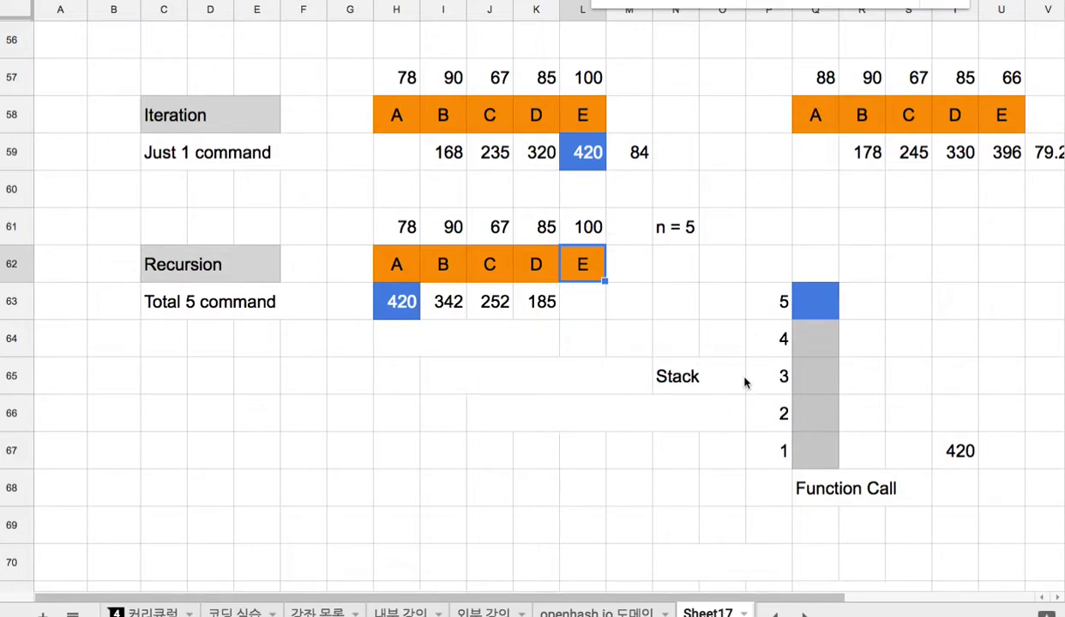
click(527, 255)
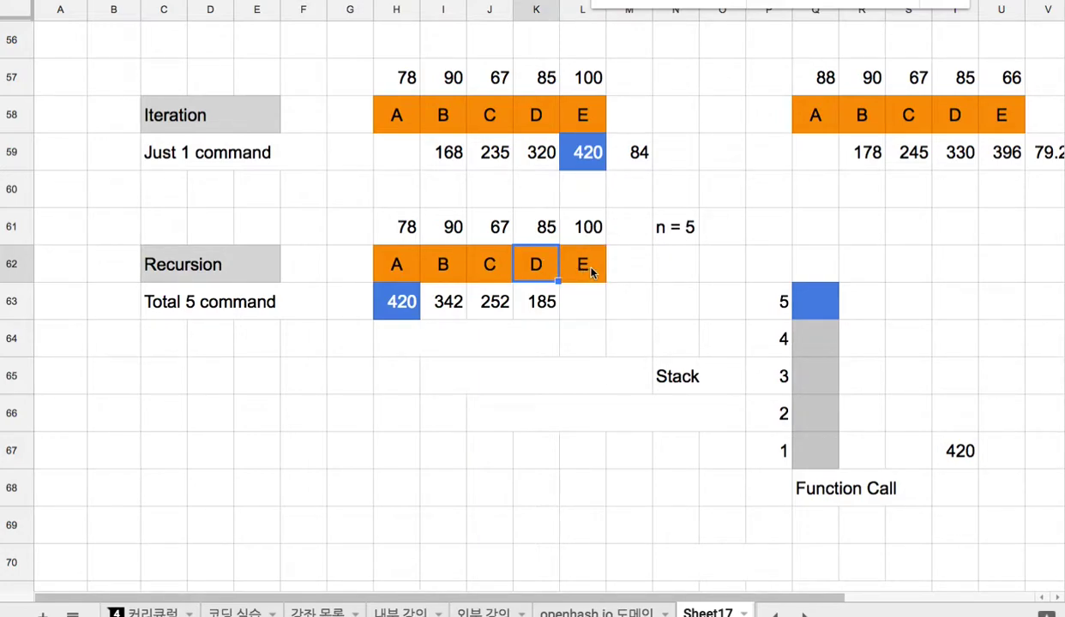
click(807, 301)
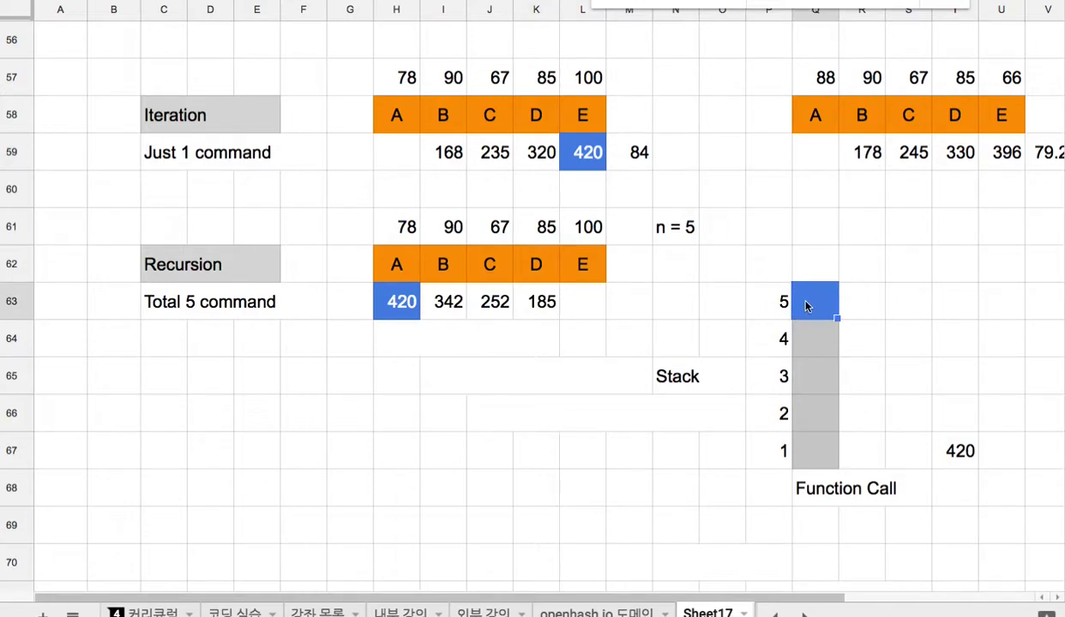
click(787, 303)
drag(790, 307, 827, 301)
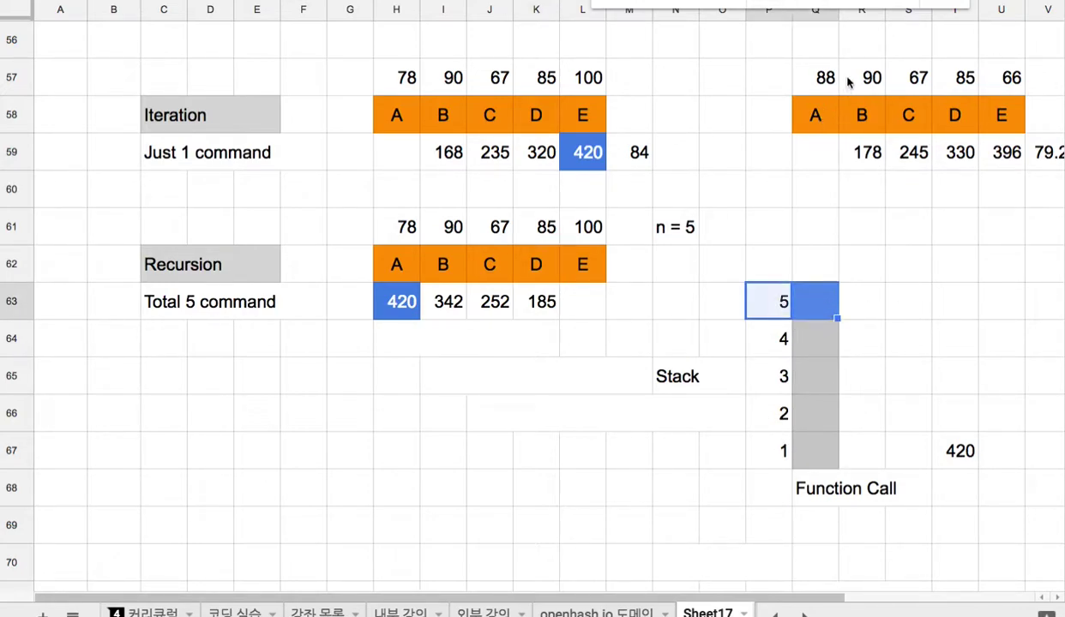
- Merge S63:T63 and enter the label Pop-up beside stack level 5
drag(898, 307, 965, 309)
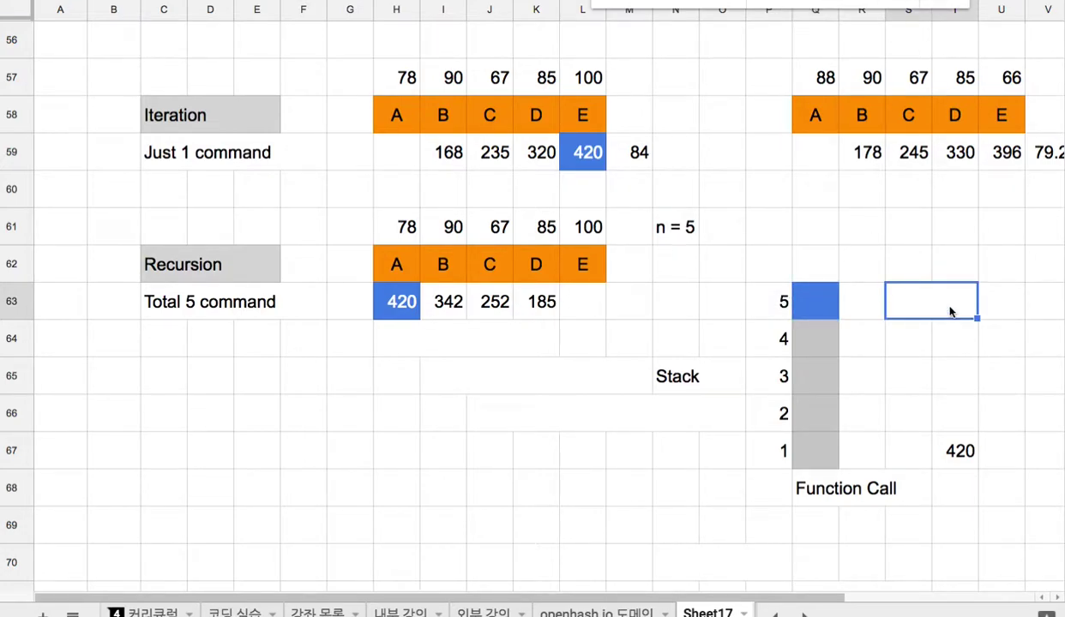
text(Pop-up)
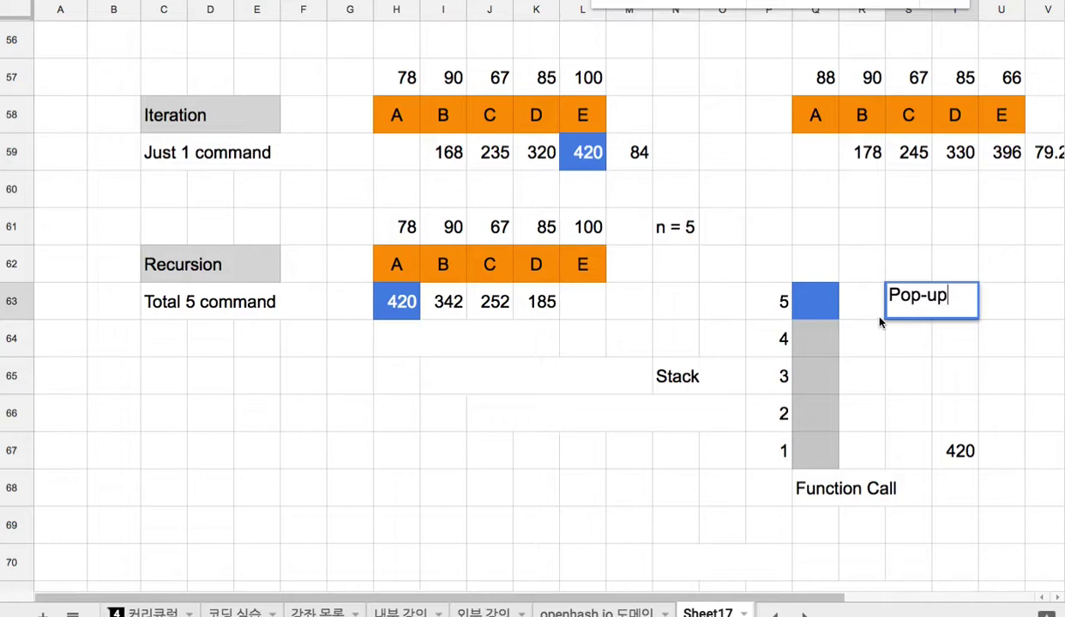
- Remove level 5 from the stack by clearing the contents and fill color of P63:Q63
drag(810, 302, 782, 302)
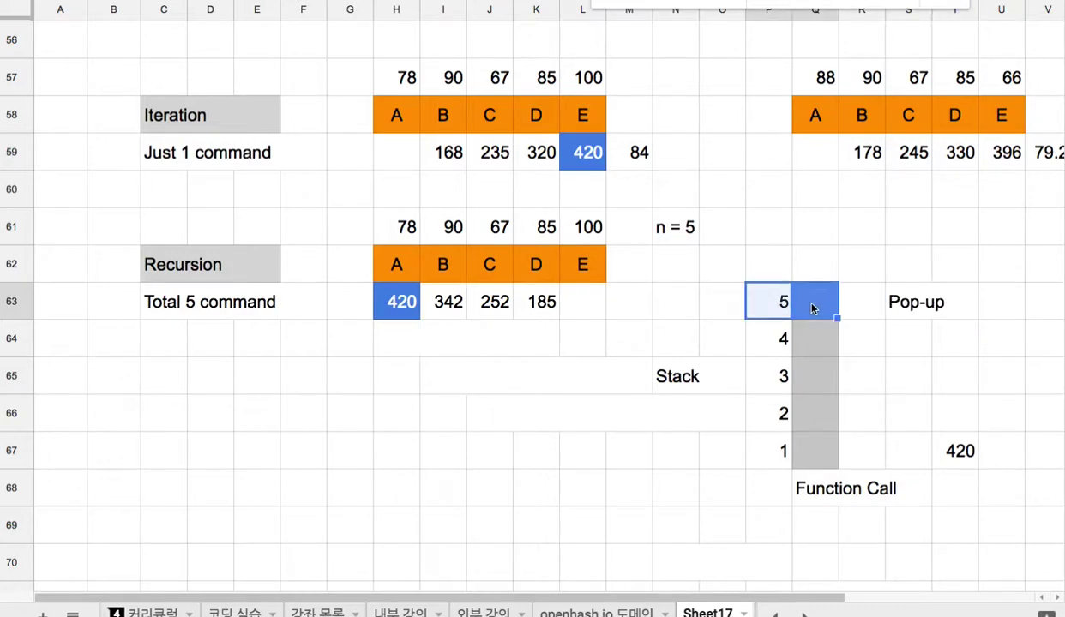
key(Delete)
click(844, 2)
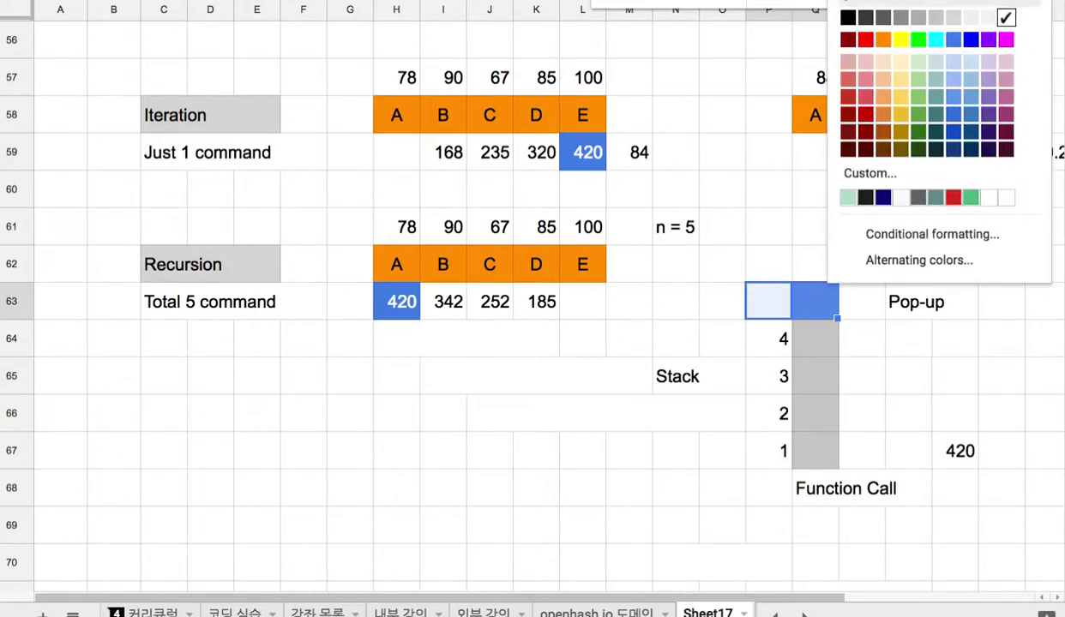
click(847, 2)
- Fill the level 4 cell Q64 with blue to mark it as the active call
click(833, 343)
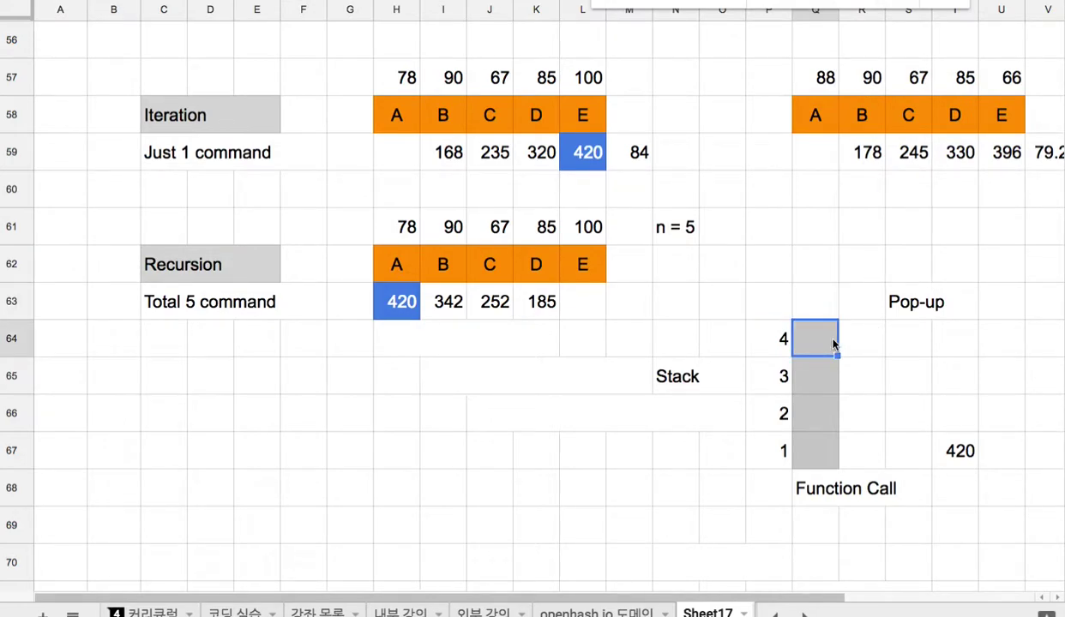
click(845, 1)
click(932, 43)
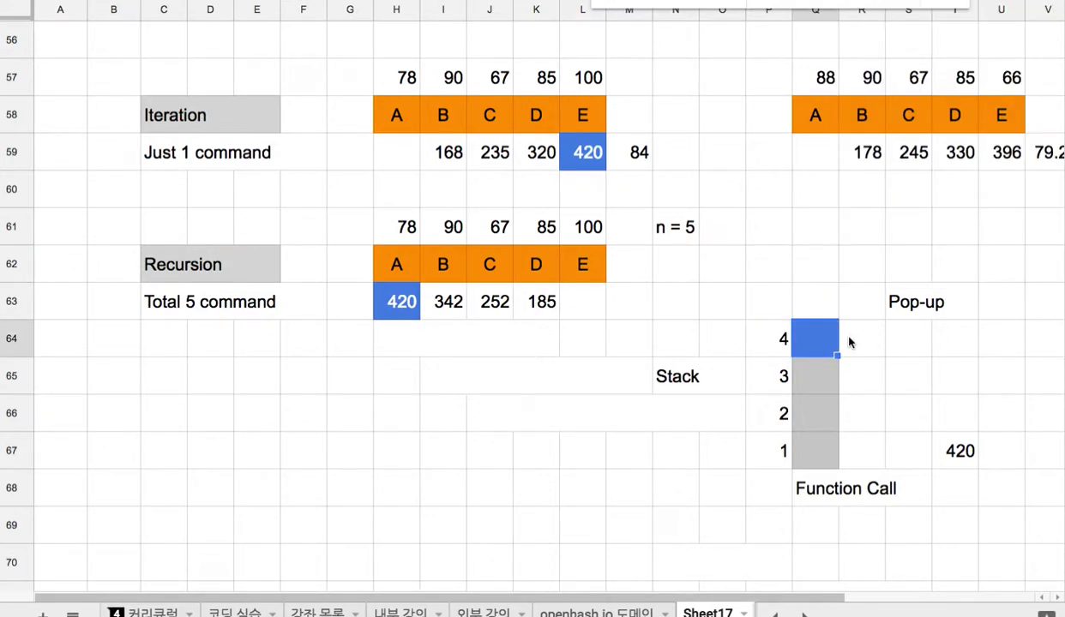
- Trace the remaining stack levels from Q67 up to Q64, along with the emptied cell Q63 and the Stack label
shift+click(783, 343)
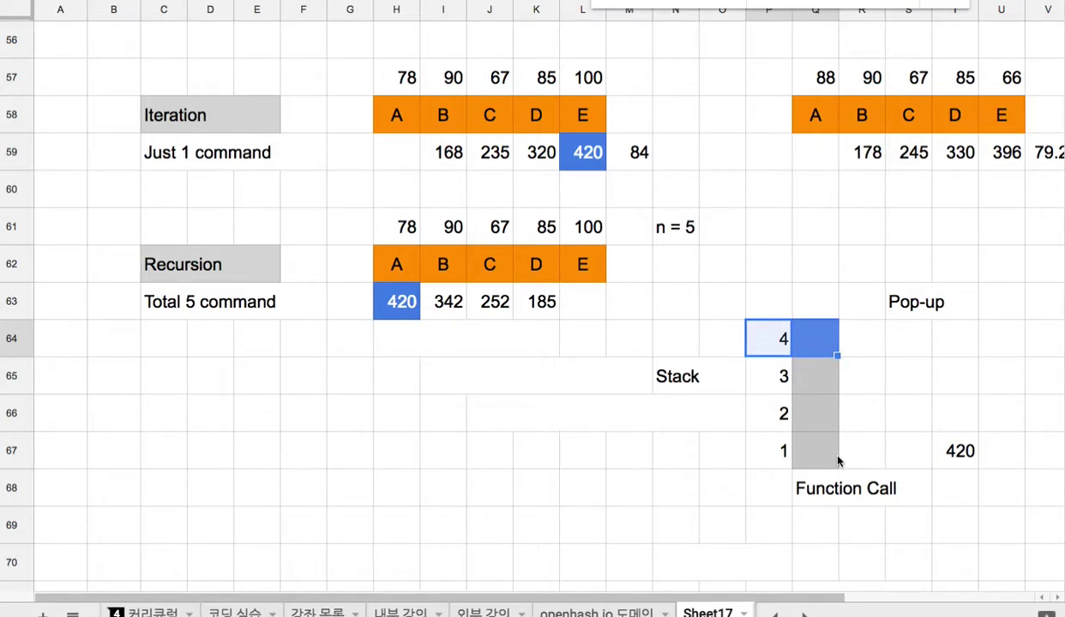
click(813, 442)
click(835, 410)
click(828, 374)
click(821, 339)
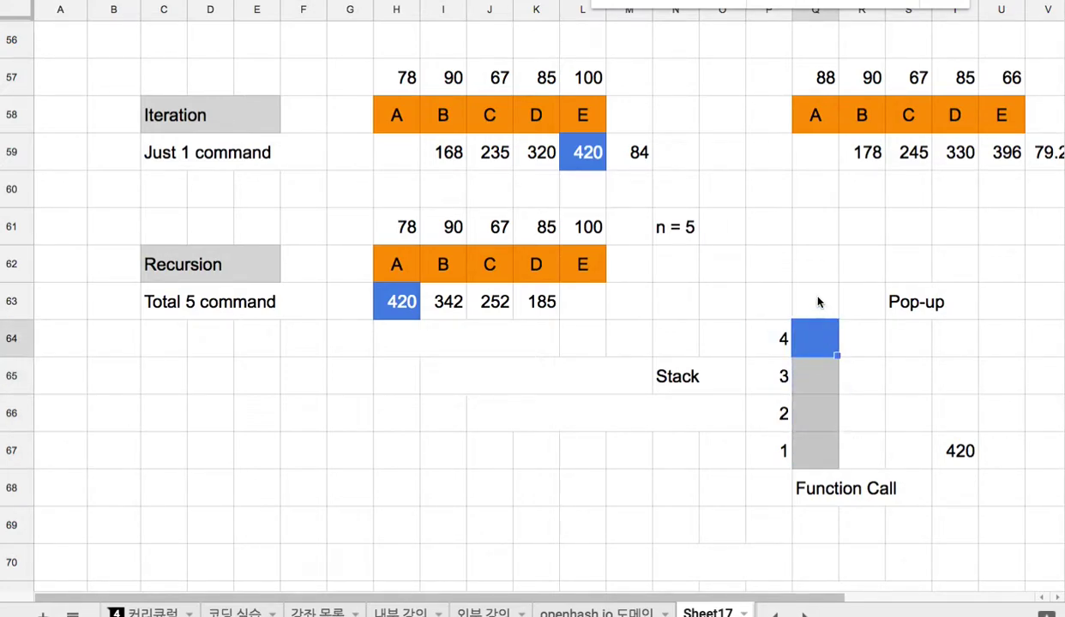
click(813, 302)
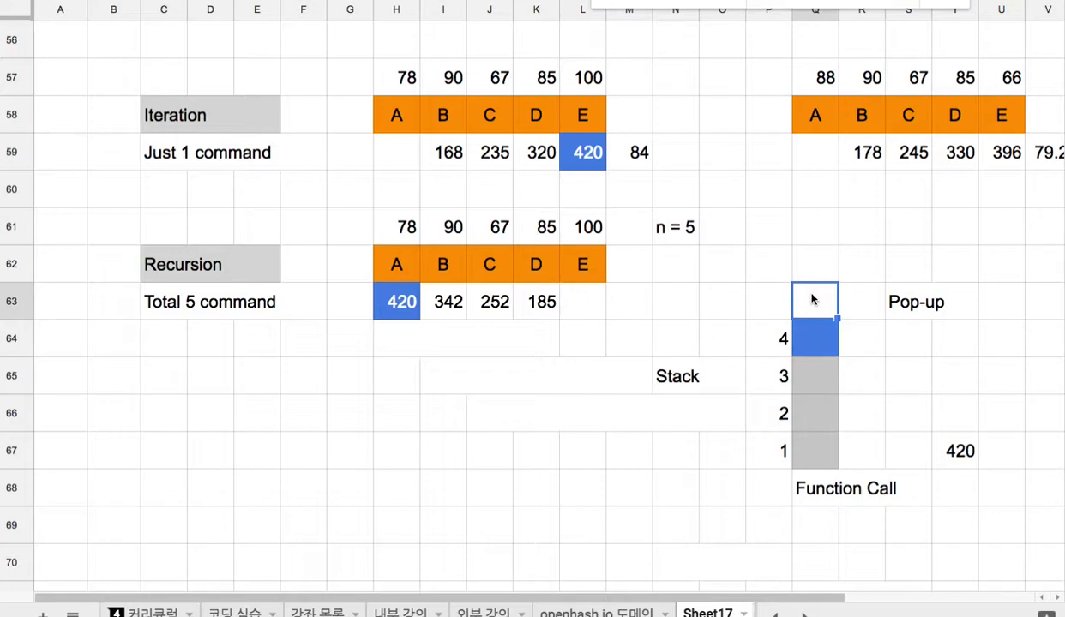
click(675, 368)
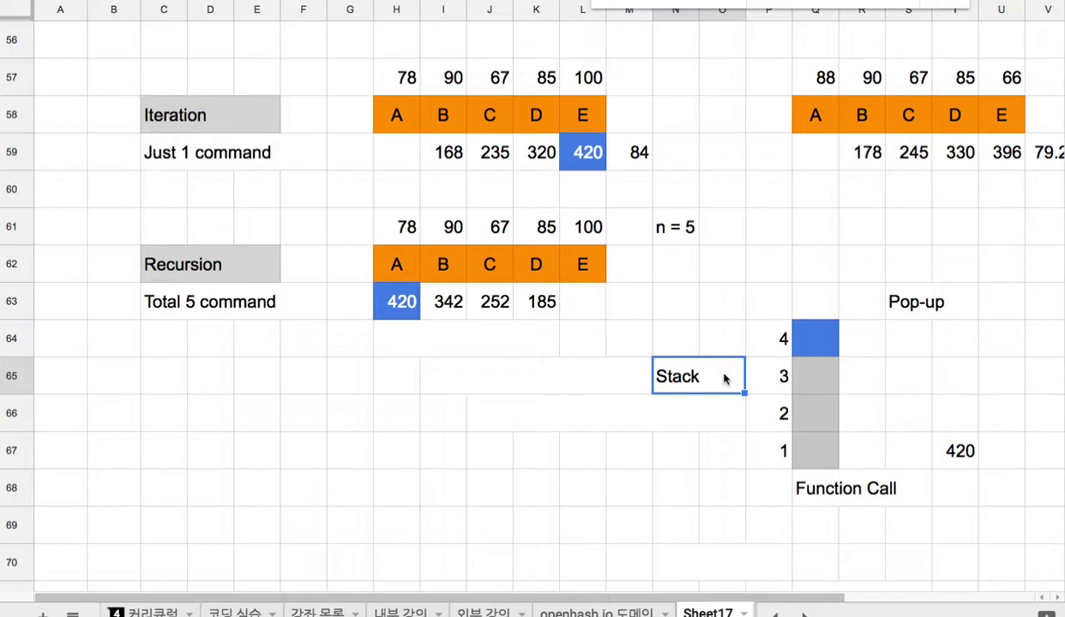
click(835, 453)
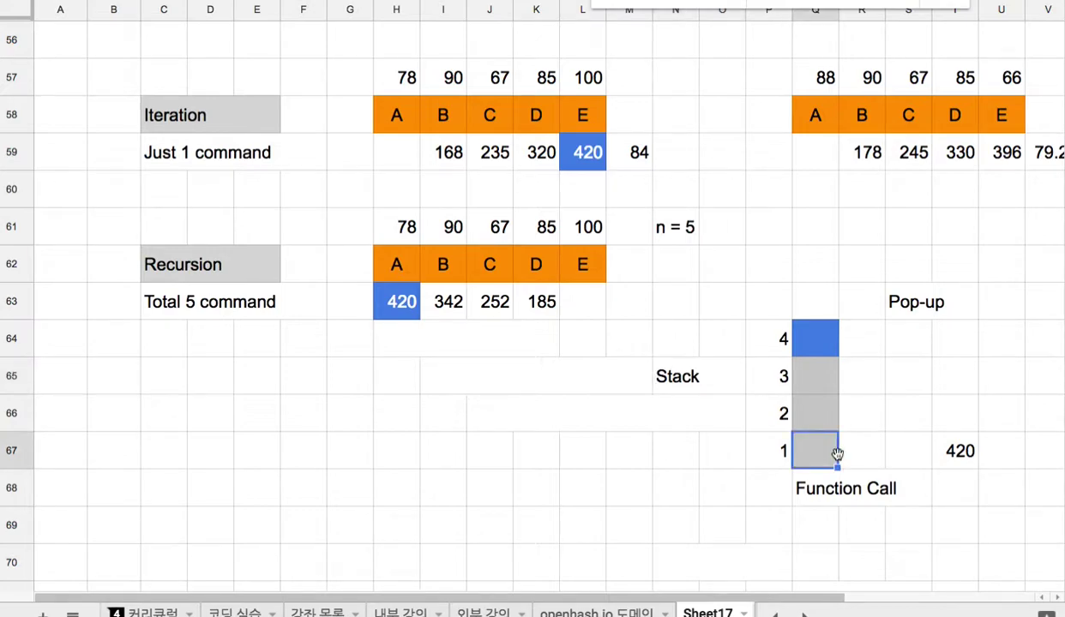
click(827, 409)
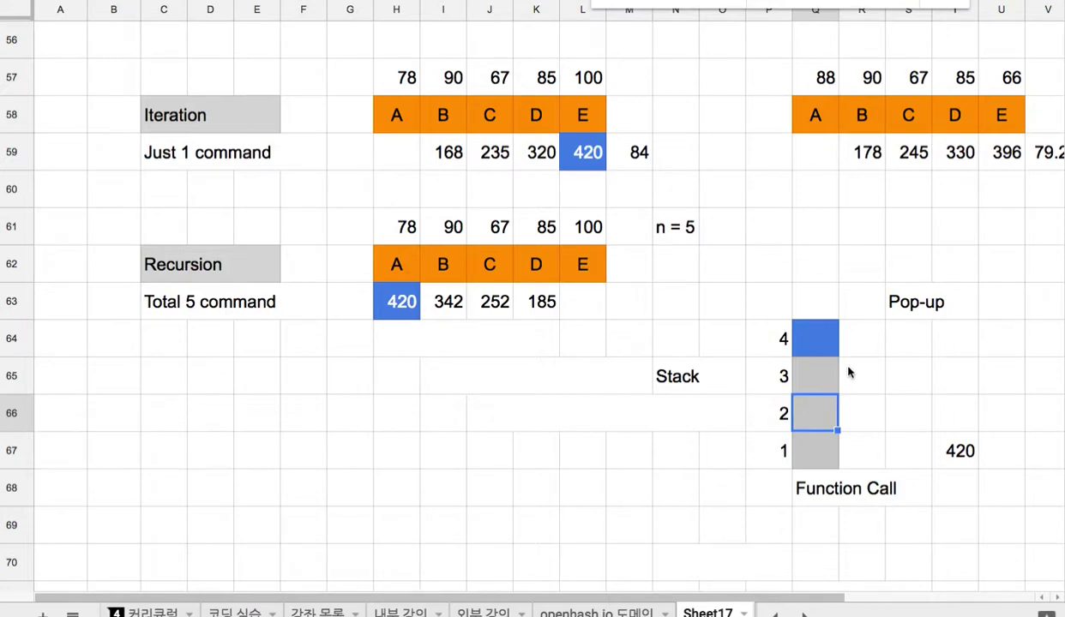
click(831, 368)
click(807, 326)
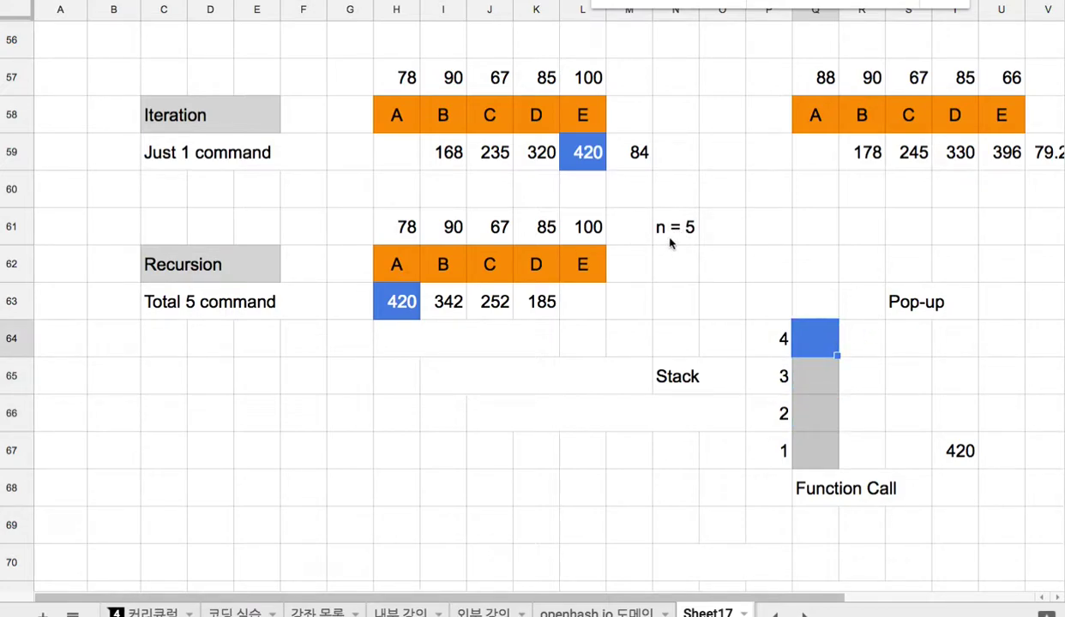
- Compare items D and E and their scores in the recursion list with the stack column and the Pop-up label
click(596, 231)
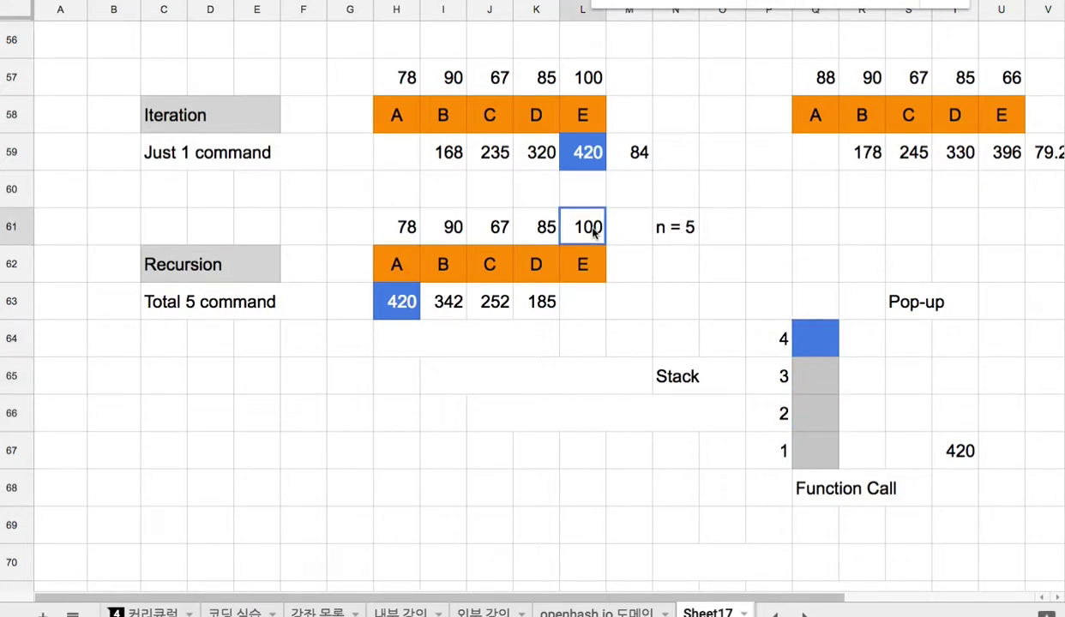
click(540, 261)
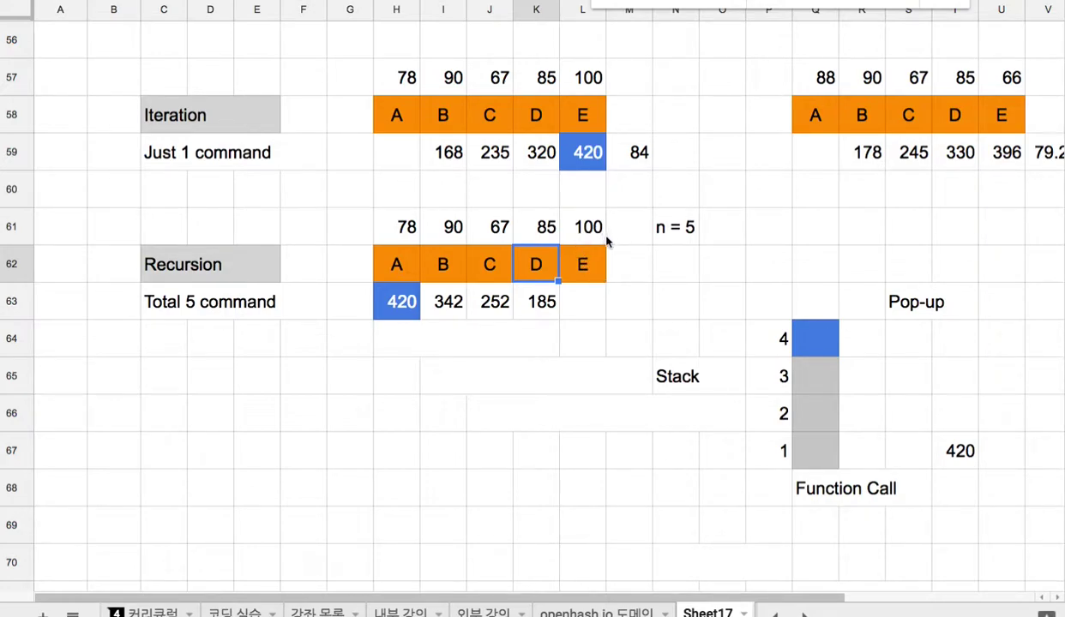
drag(590, 244, 591, 270)
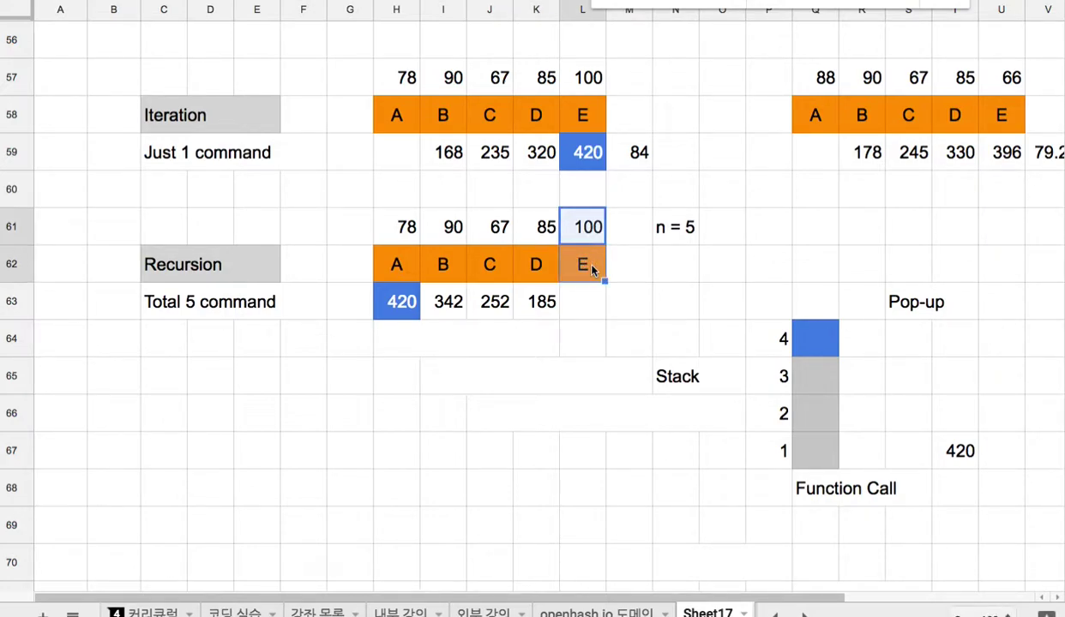
click(818, 310)
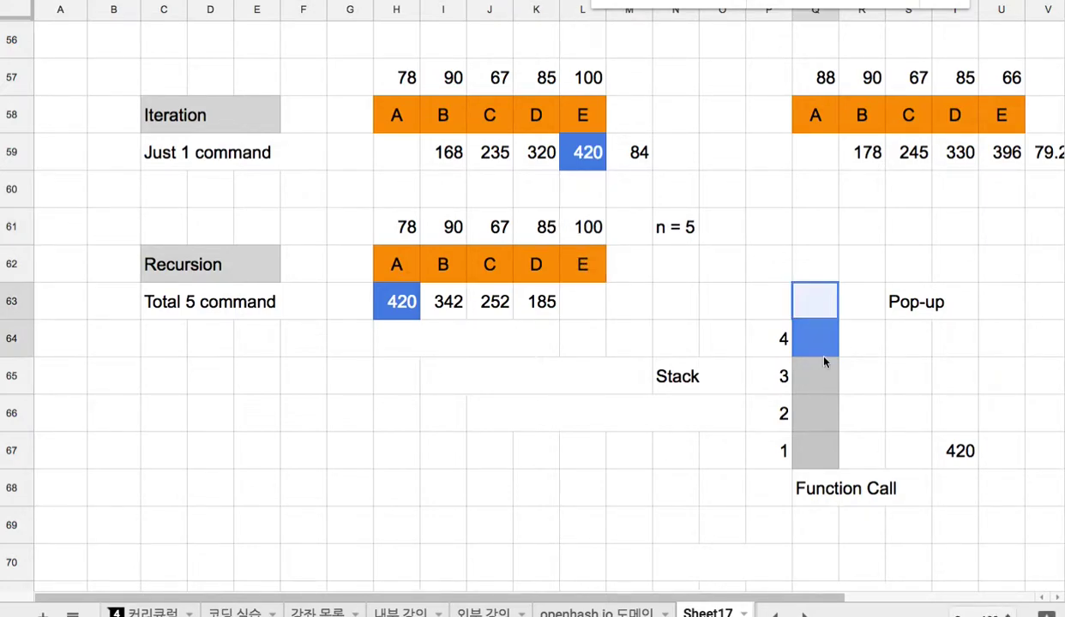
drag(823, 355, 825, 452)
click(893, 304)
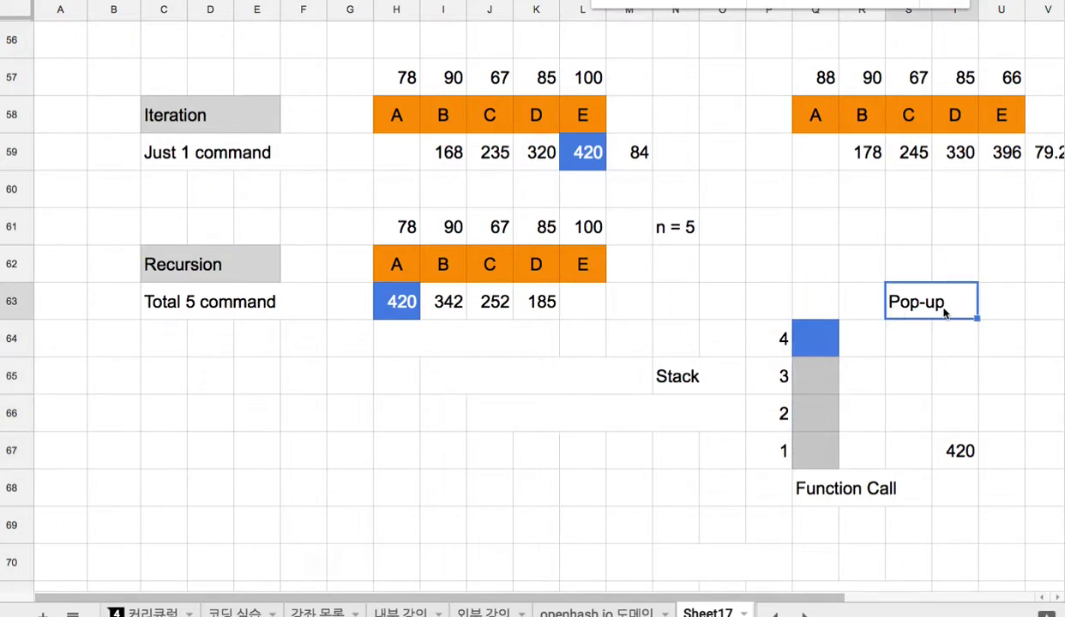
click(538, 254)
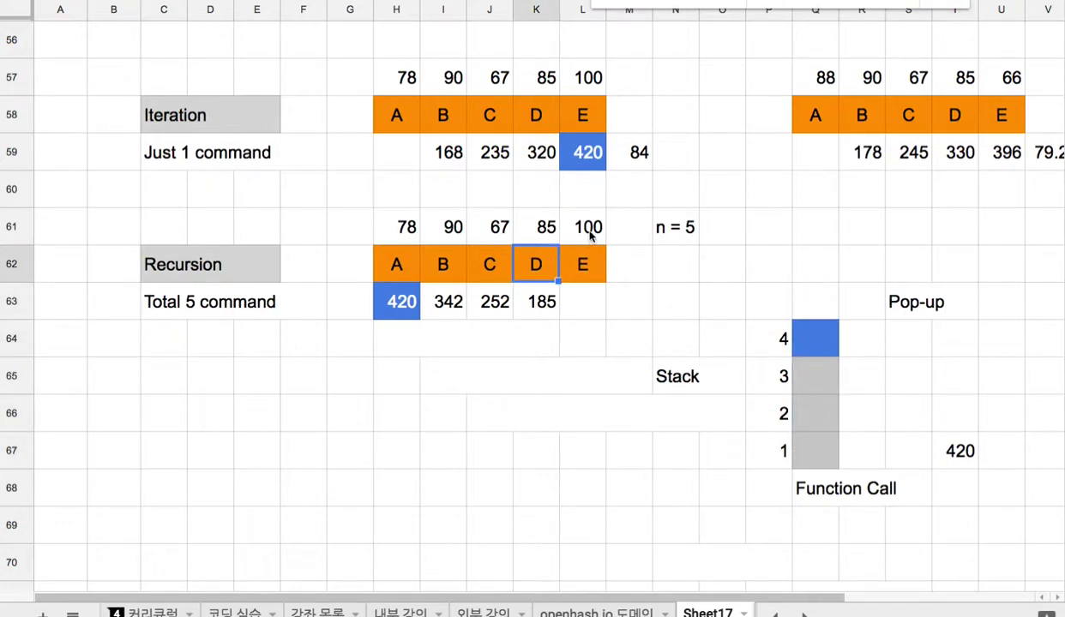
click(589, 233)
click(533, 227)
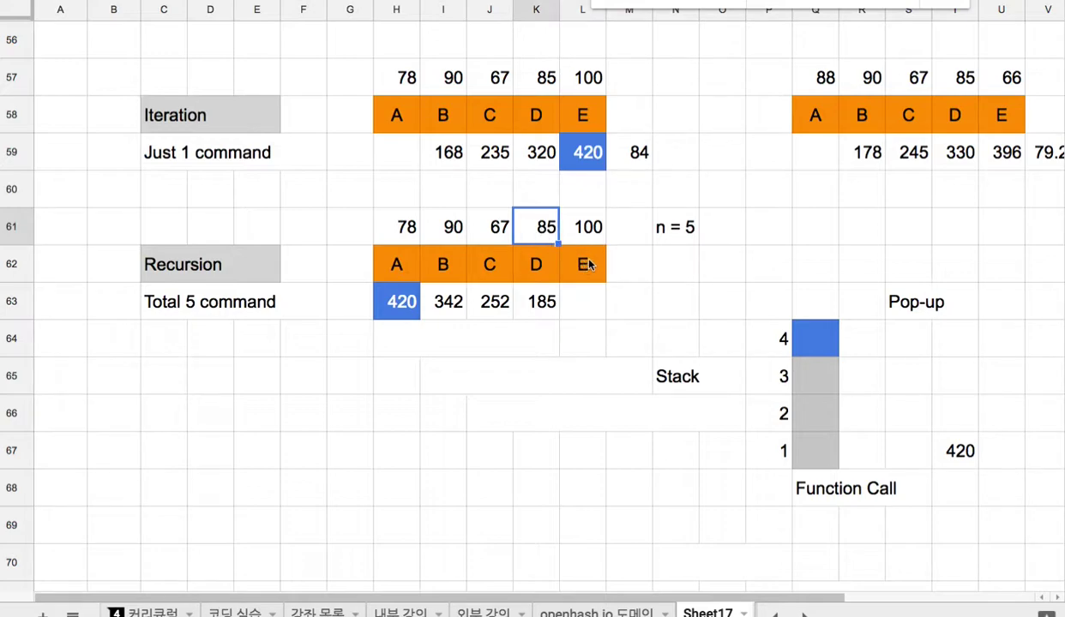
click(496, 227)
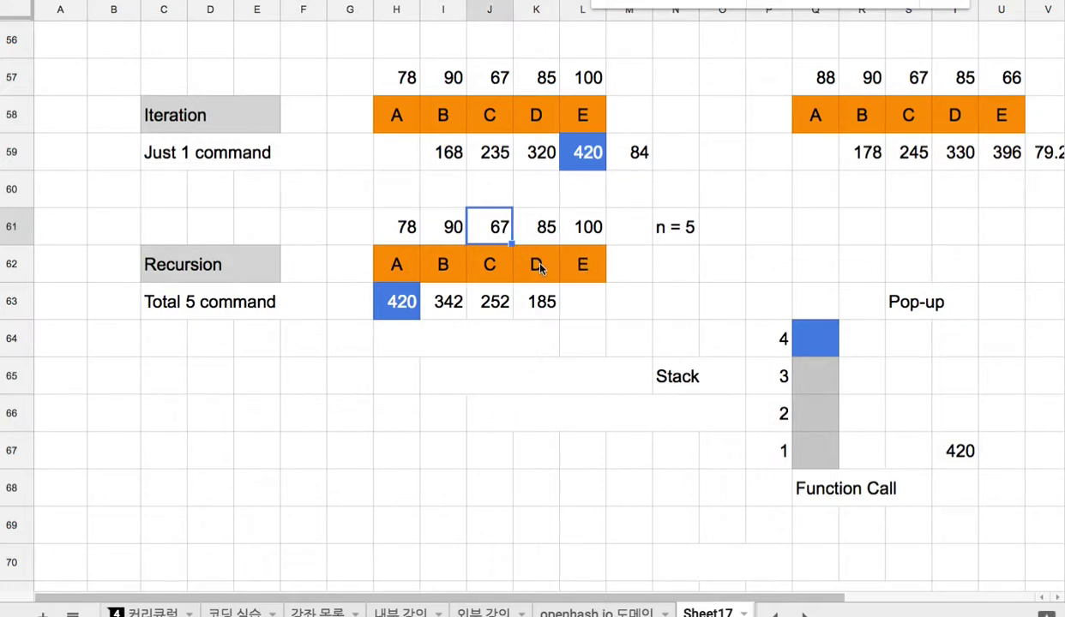
click(538, 267)
- Remove level 4 from the stack by clearing the contents and fill color of P64:Q64
click(765, 343)
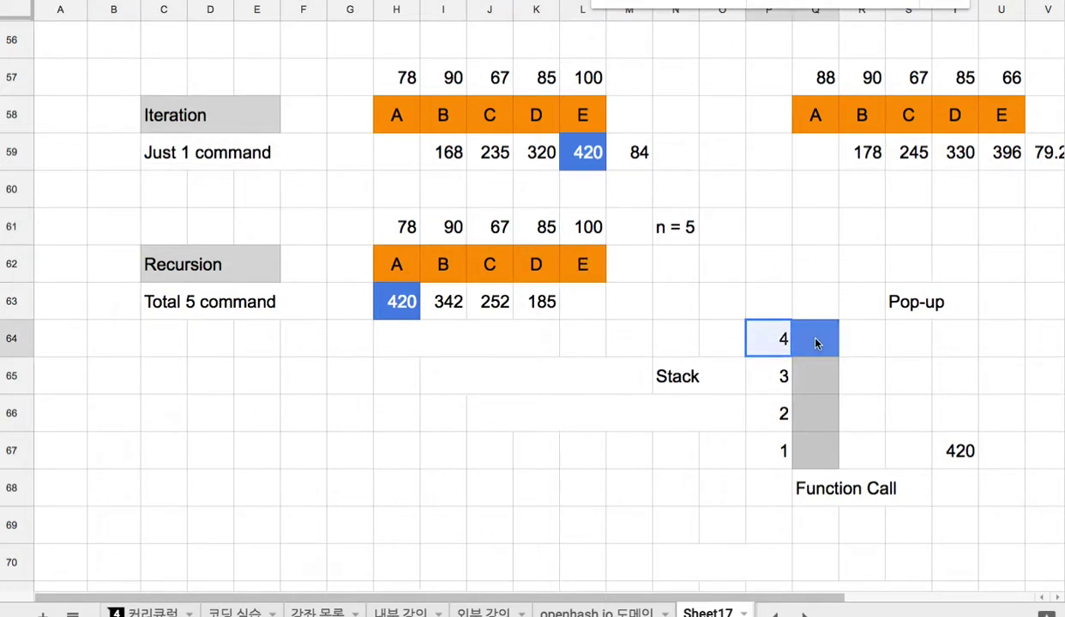
key(Delete)
click(869, 2)
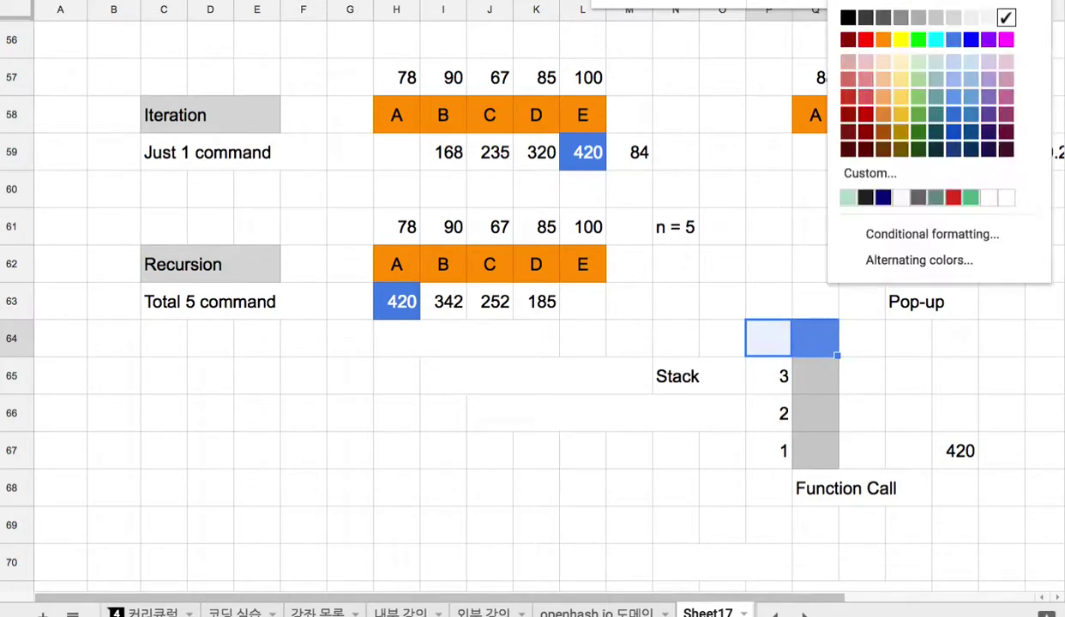
click(907, 11)
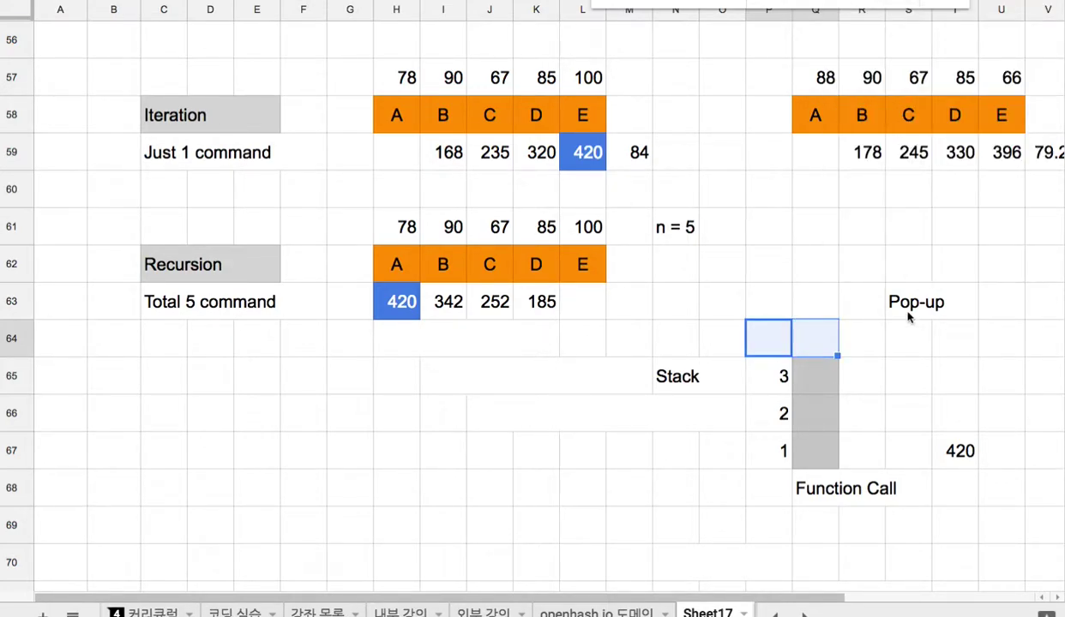
click(847, 375)
click(814, 441)
click(818, 412)
click(828, 379)
click(829, 342)
click(821, 304)
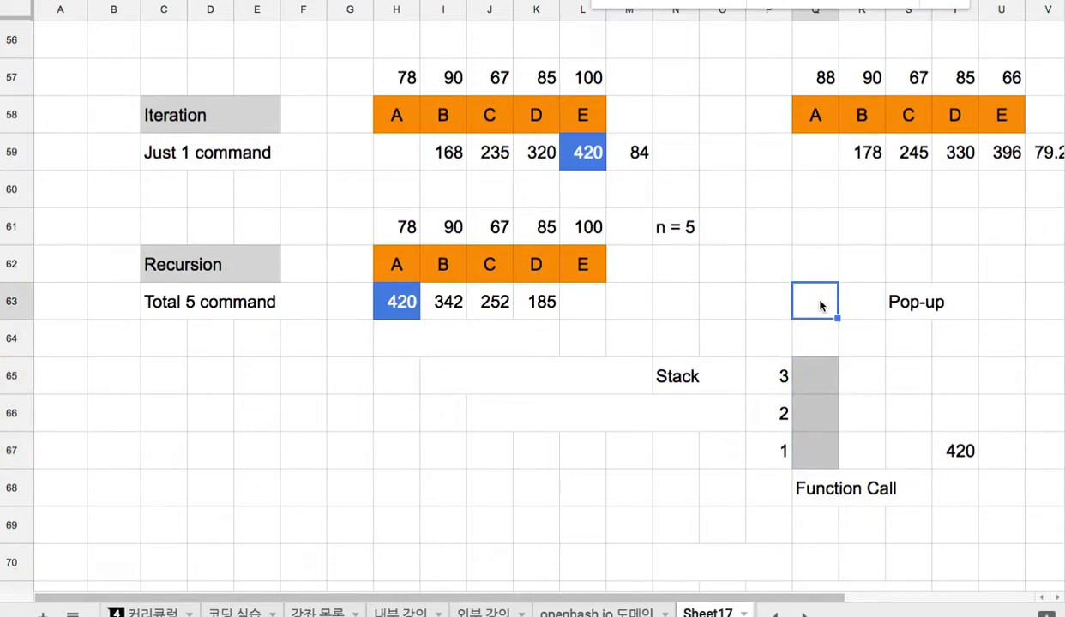
- Trace the stack column from the emptied cell Q64 down to Q67, then examine item A in the recursion list
click(827, 341)
click(816, 377)
click(810, 414)
click(828, 449)
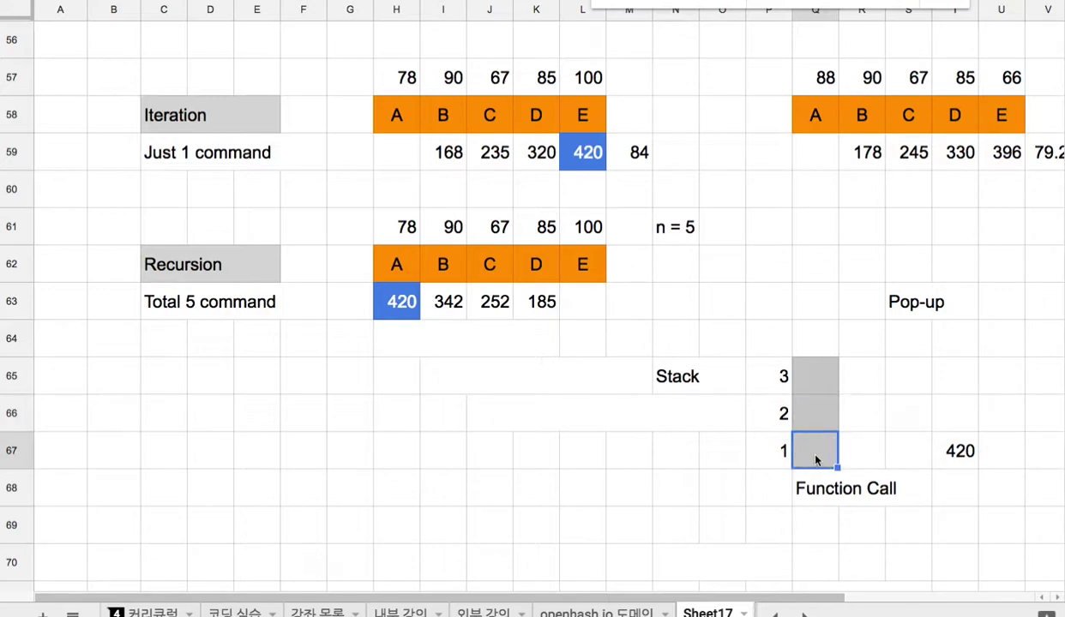
click(723, 452)
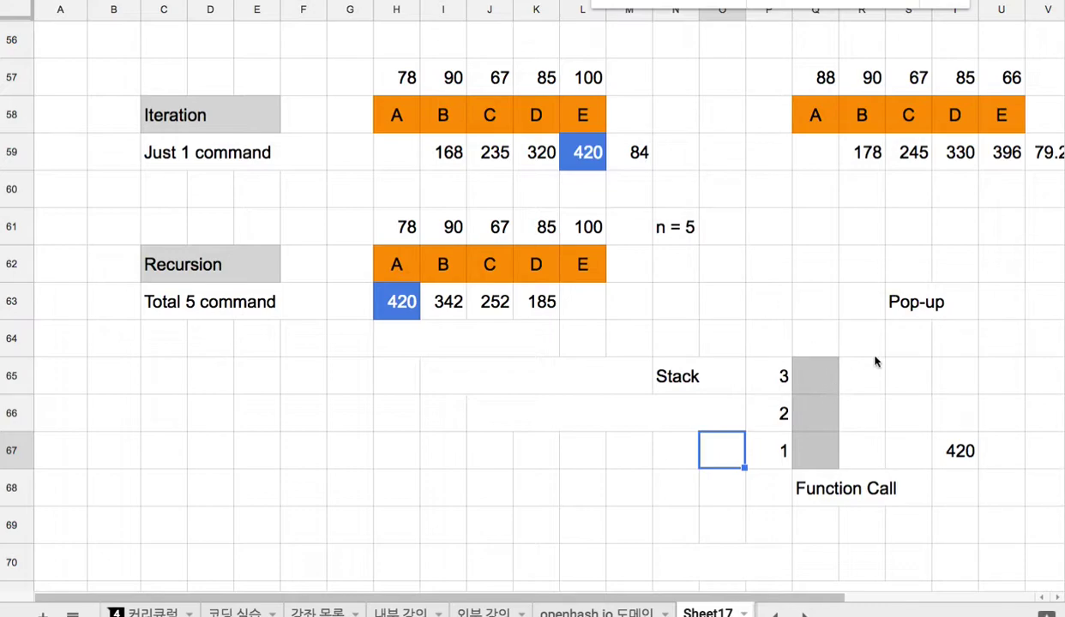
click(392, 267)
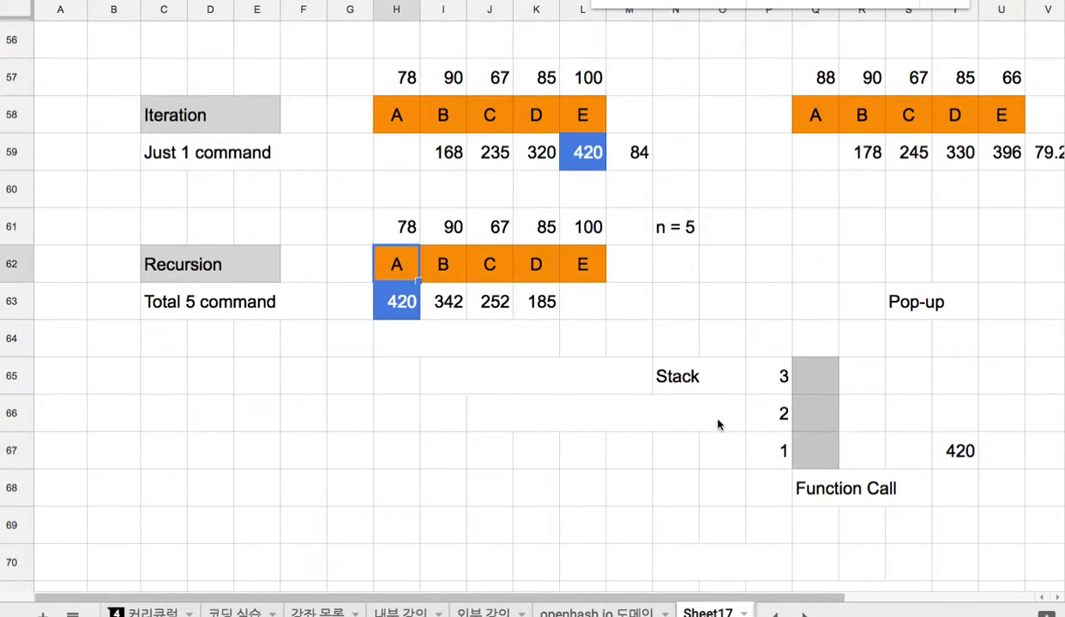
- Enter the note "Command = Function Call" in the row 65 cell beside the Stack label, reusing the "Function Call" text from Q68
click(576, 366)
text(Command)
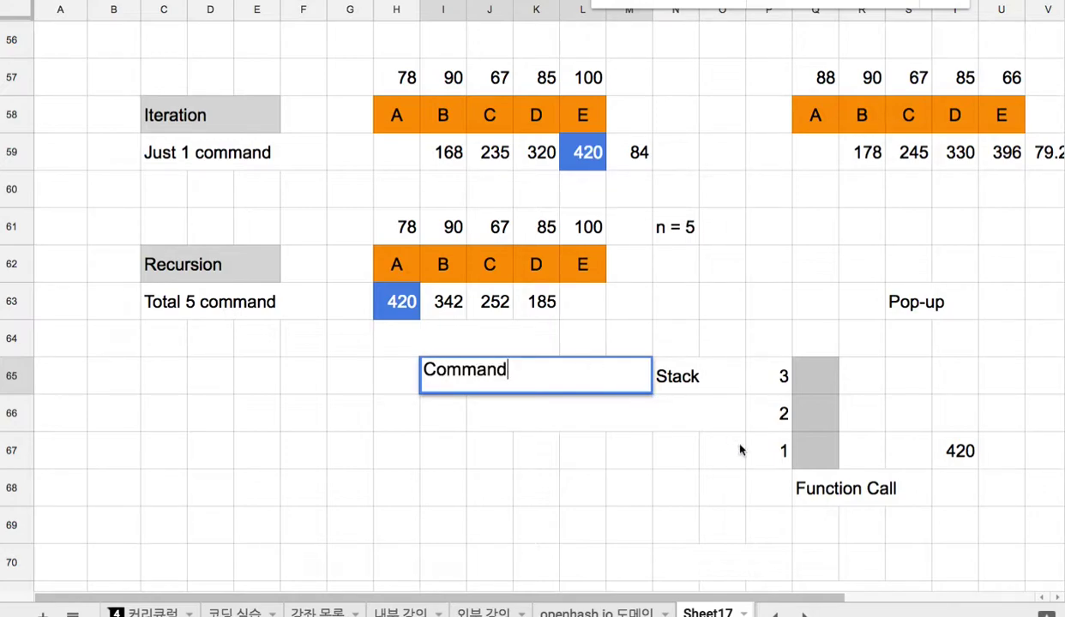
double_click(847, 492)
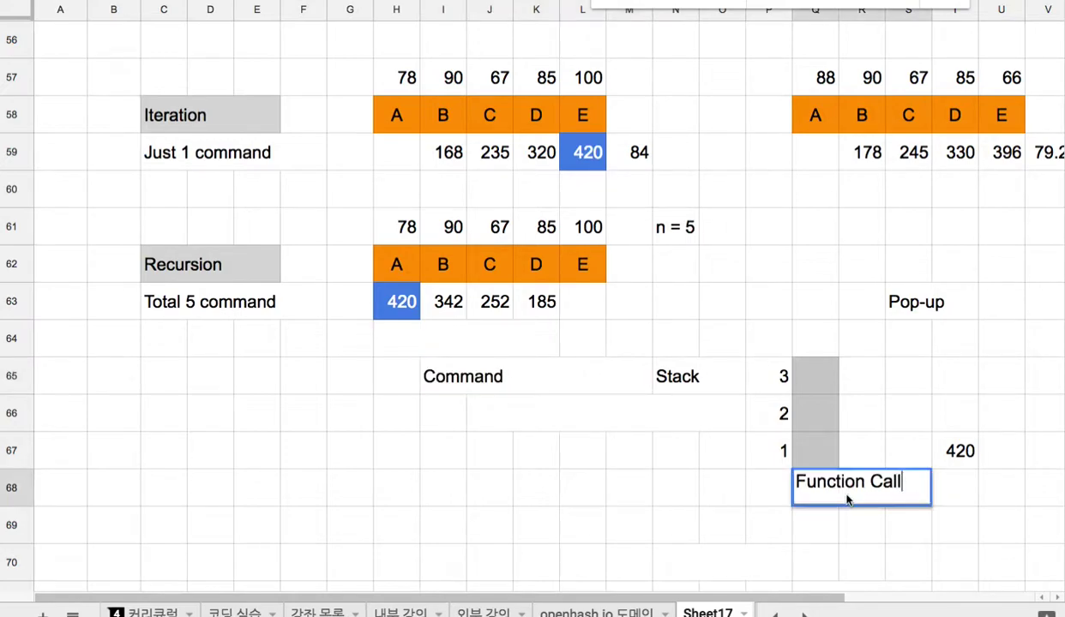
drag(794, 480, 876, 480)
key(ctrl+c)
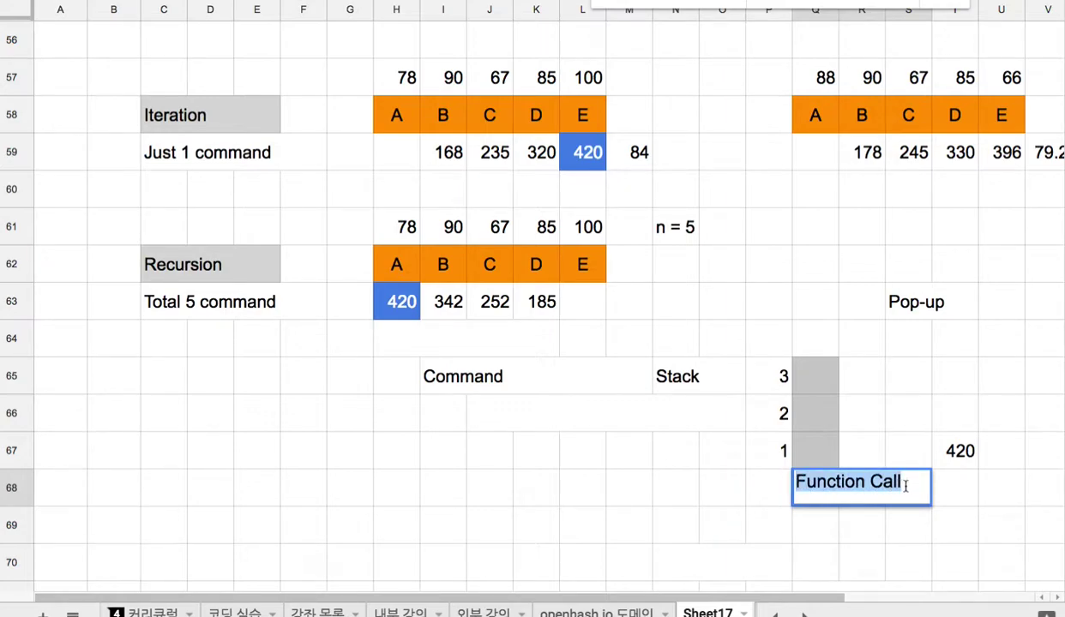
double_click(553, 374)
text(=)
key(ctrl+v)
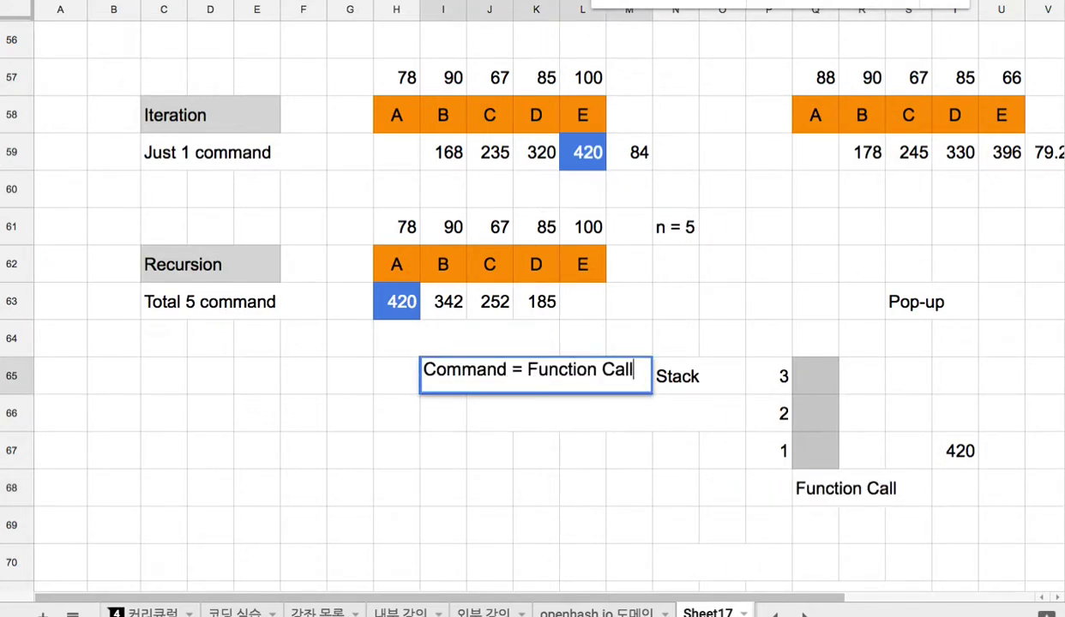
click(590, 444)
- Trace the recursion list's items in calling order from A through E
click(399, 270)
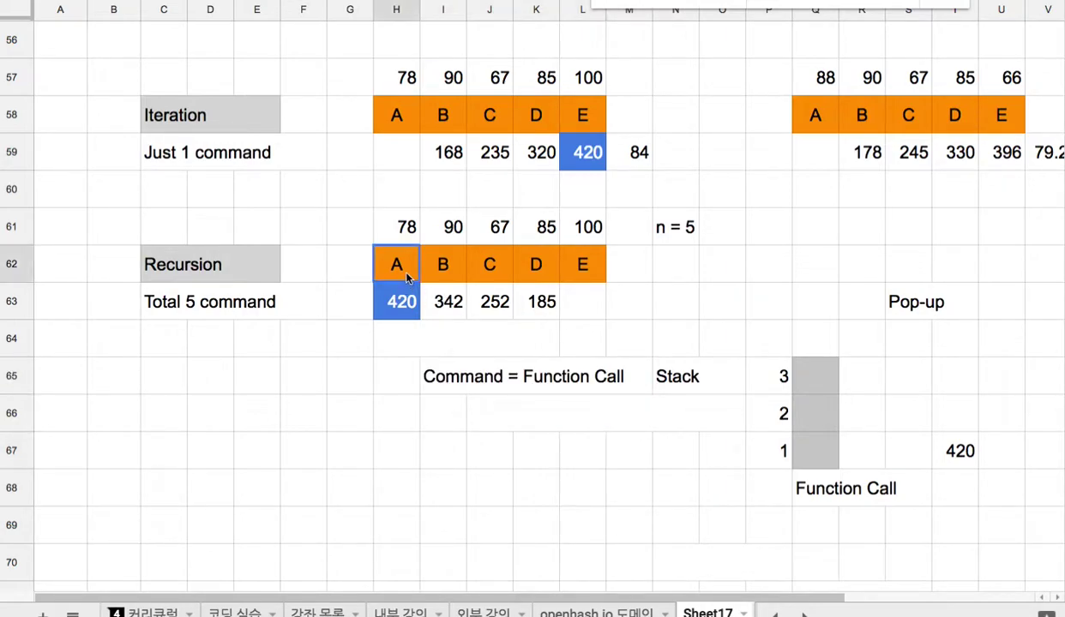
click(435, 265)
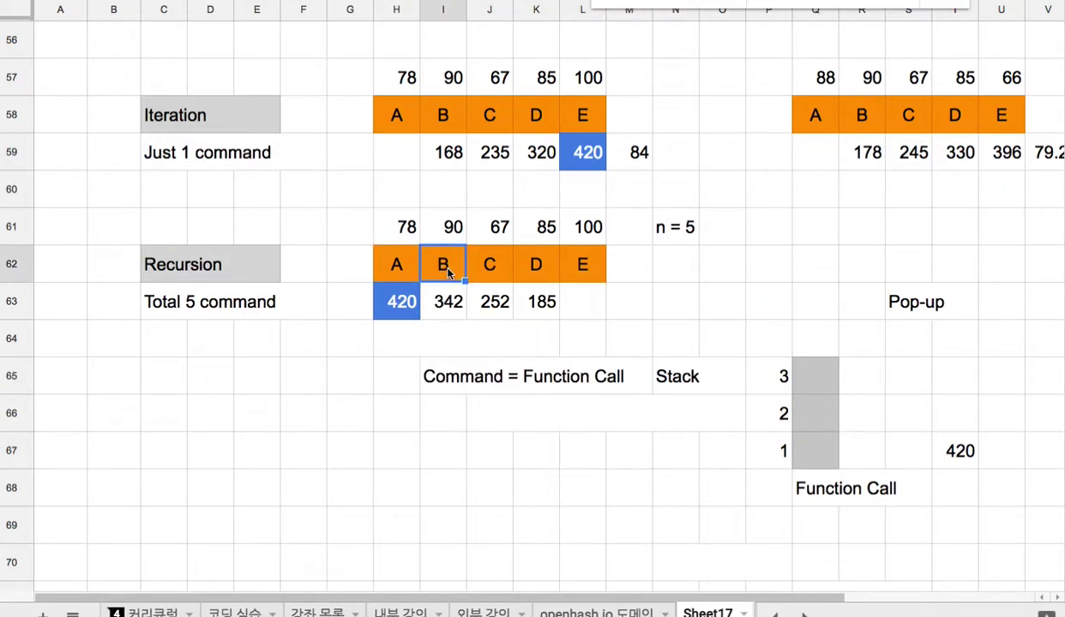
click(496, 267)
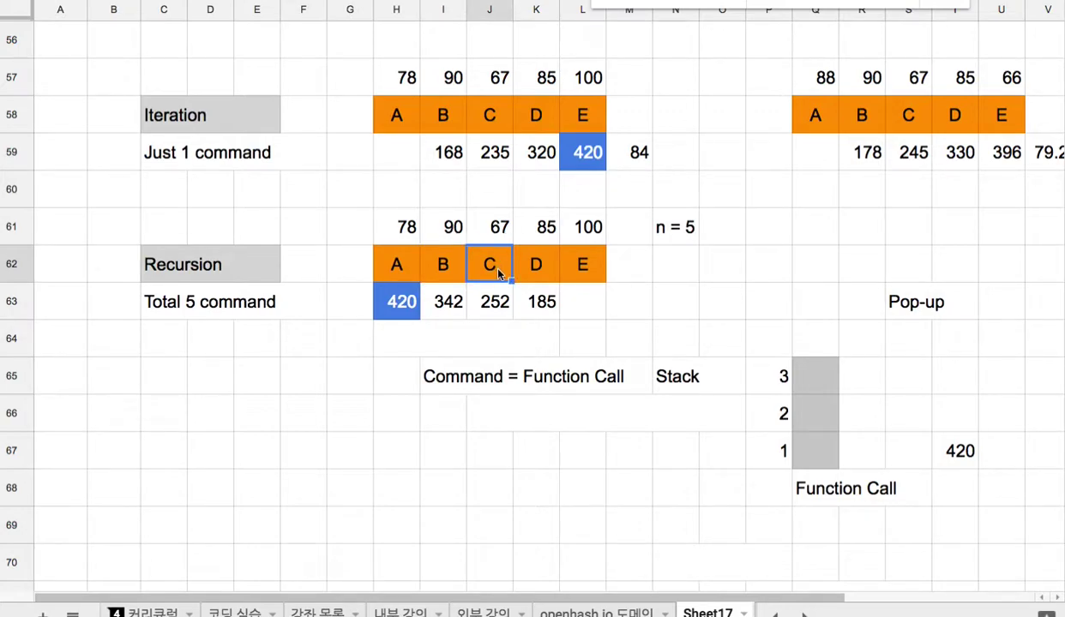
click(535, 264)
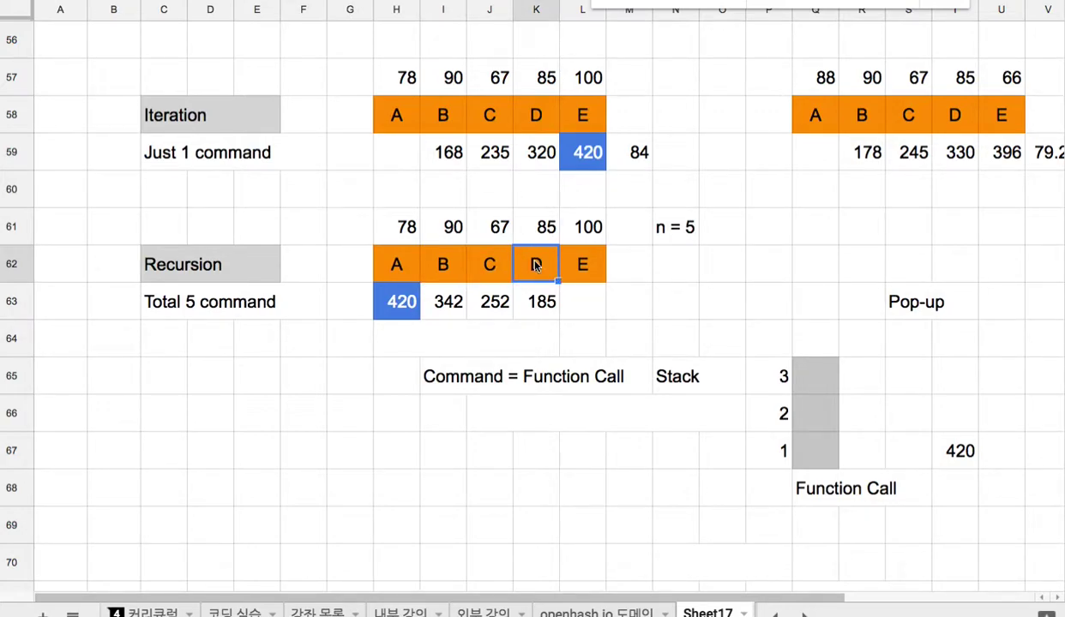
click(590, 268)
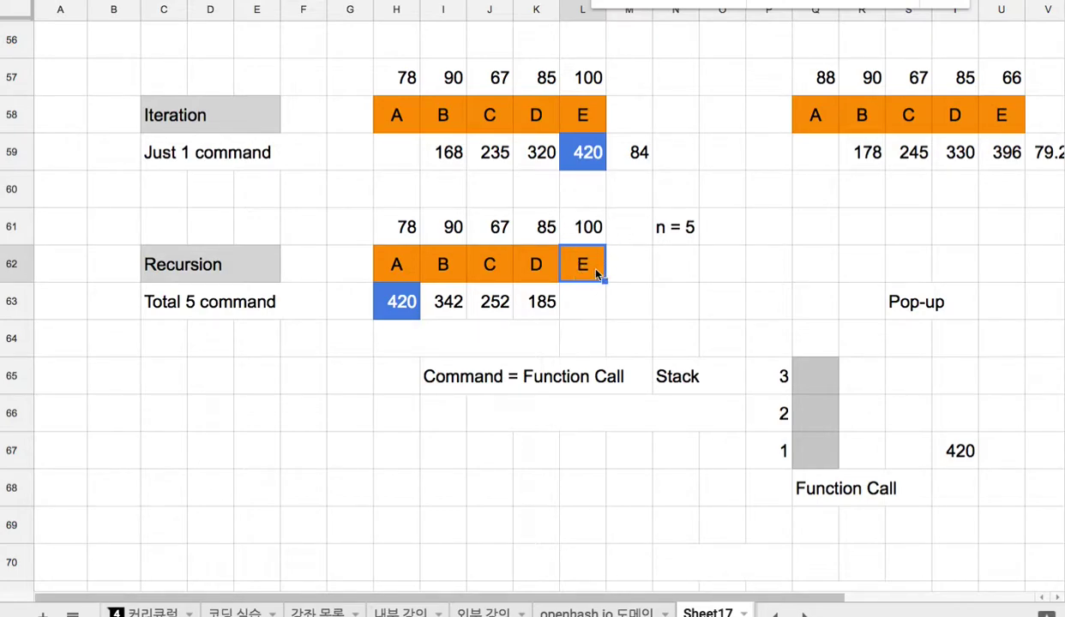
- Trace the recursion list back from D to B, comparing the partial sum in K63 and the scores of C, E and D
click(533, 264)
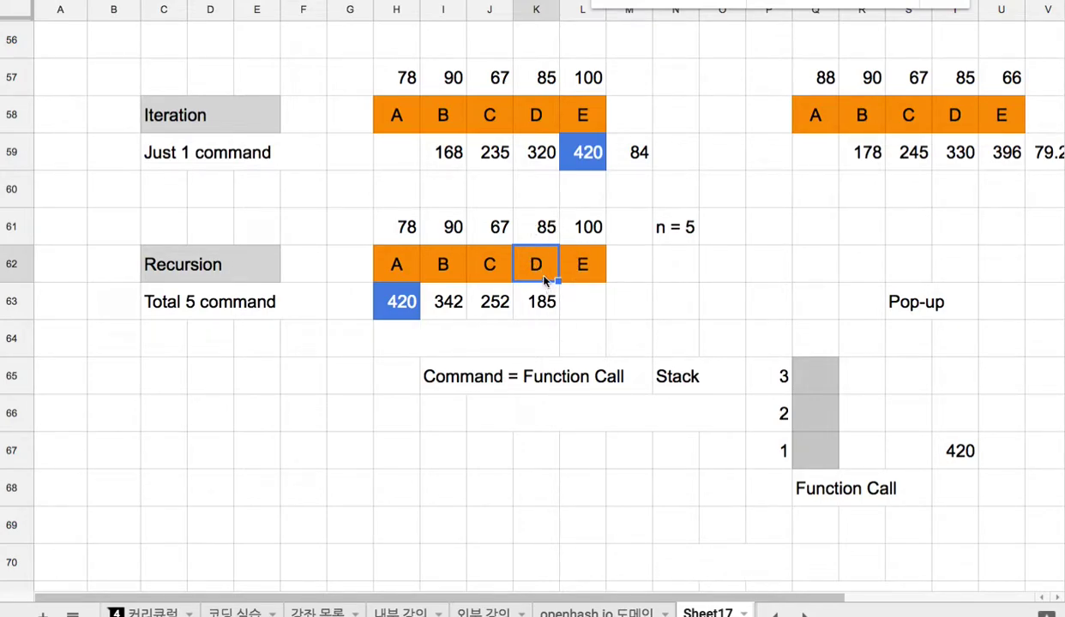
click(489, 266)
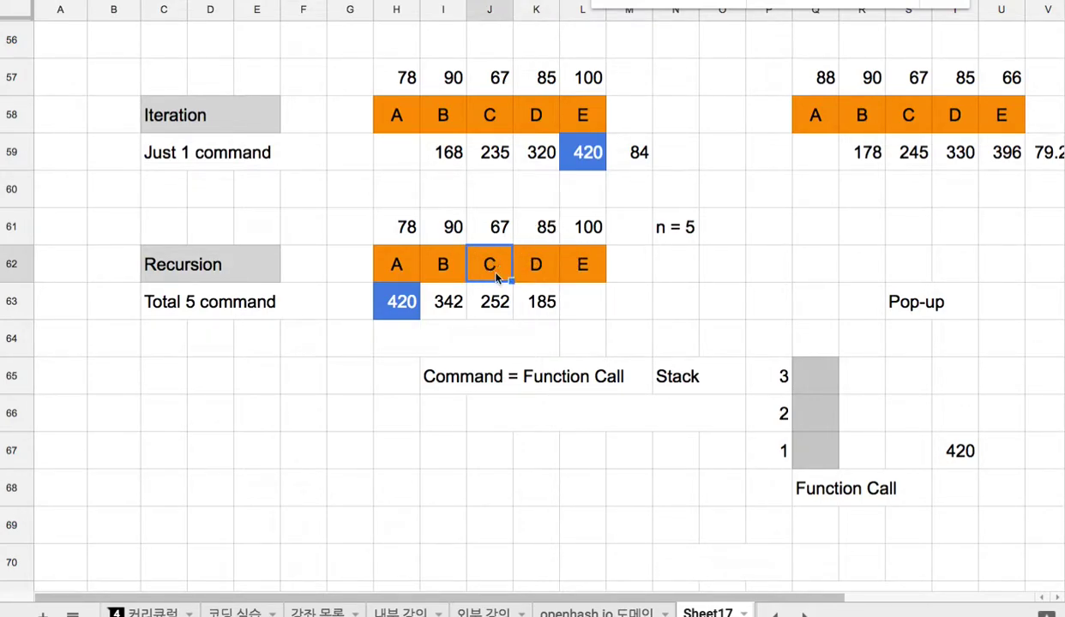
click(540, 304)
click(497, 228)
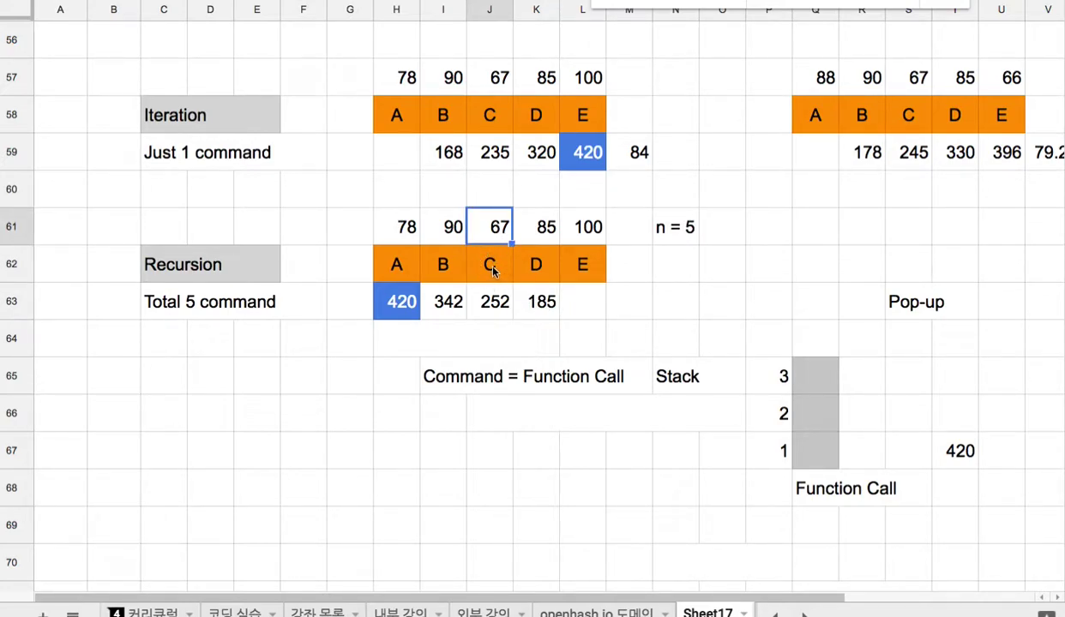
click(493, 259)
click(444, 262)
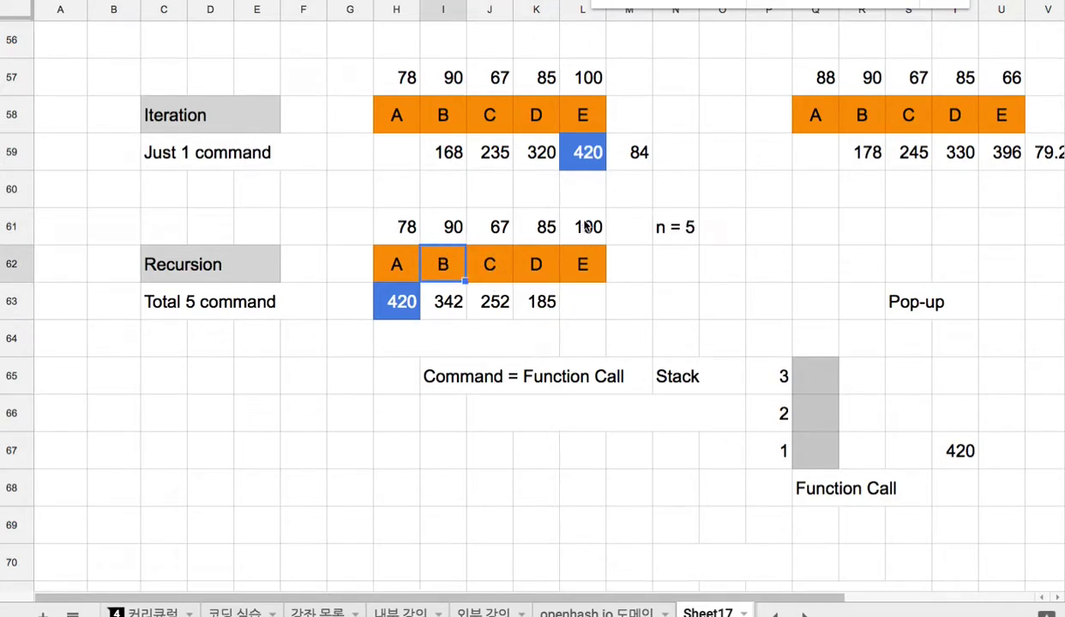
drag(586, 223, 592, 257)
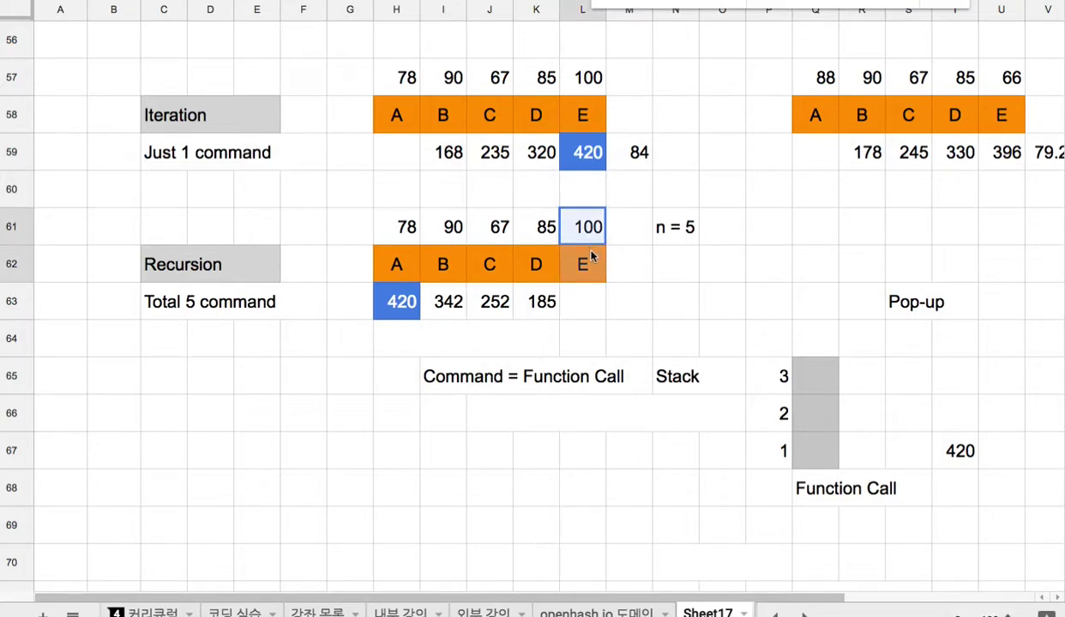
click(542, 233)
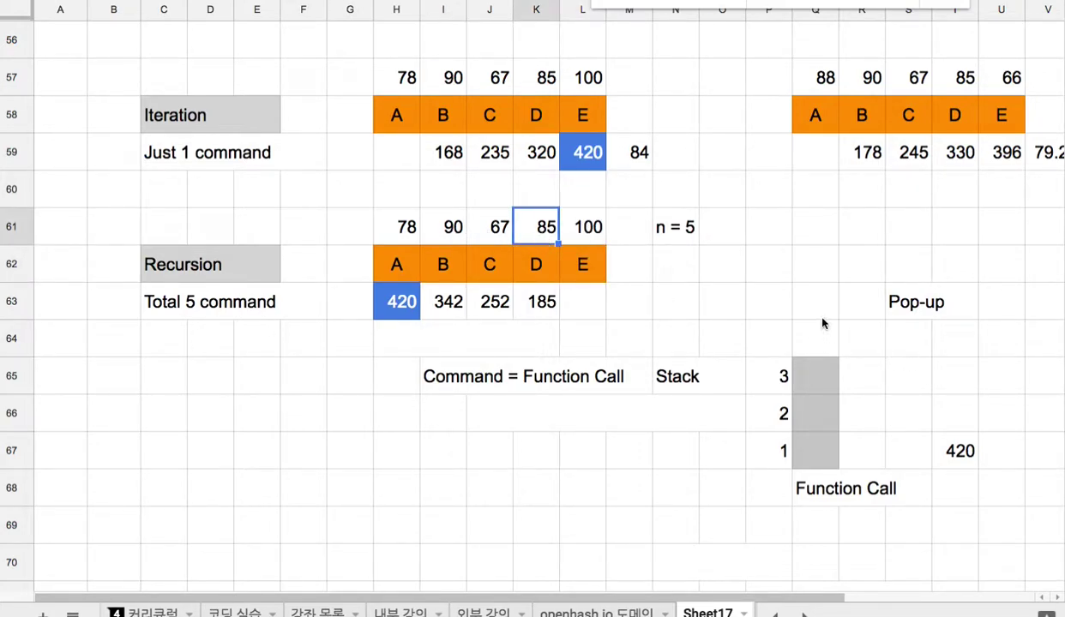
- Follow the pop-off order of the stack cells from Q64 down to Q67
click(814, 338)
click(805, 381)
click(801, 416)
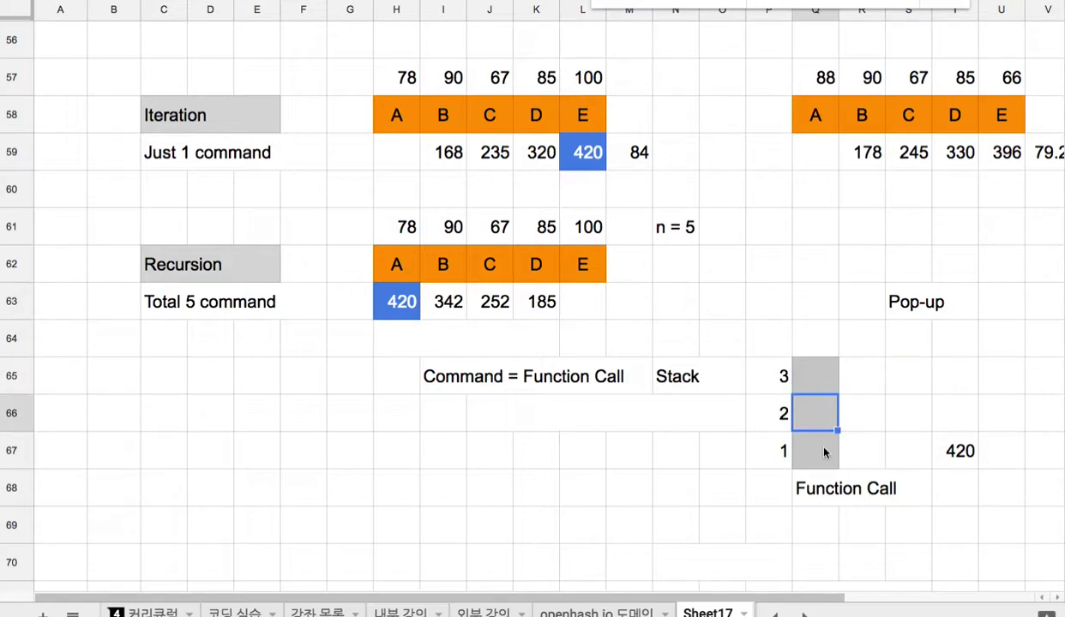
click(799, 439)
- Compare the Recursion and Iteration headings and highlight both score lists across H57:O65
click(237, 283)
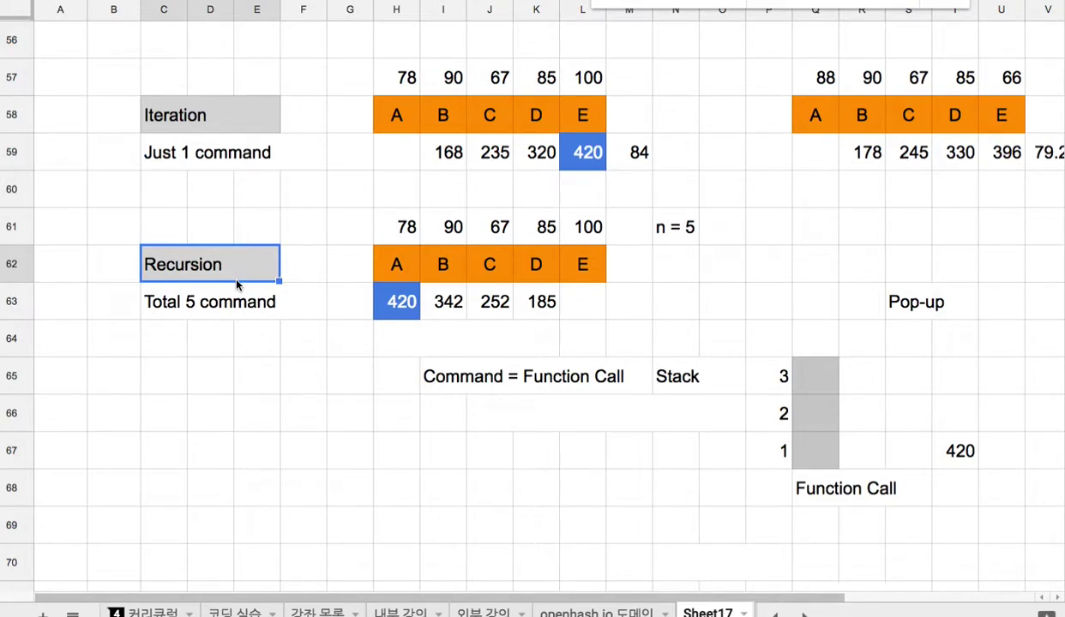
click(247, 115)
click(252, 269)
drag(388, 75, 660, 371)
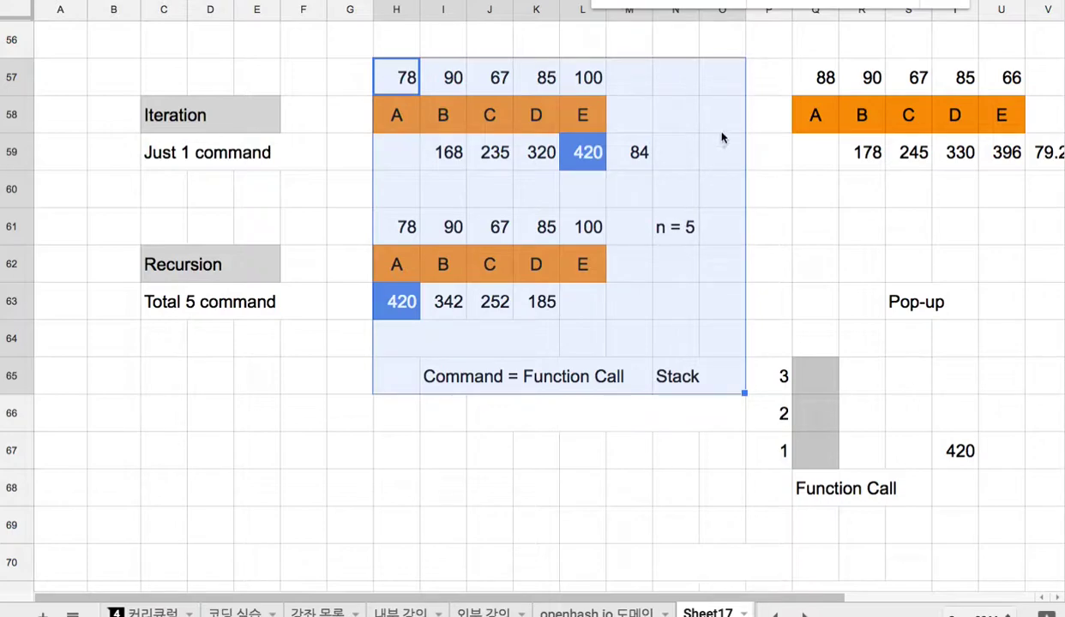